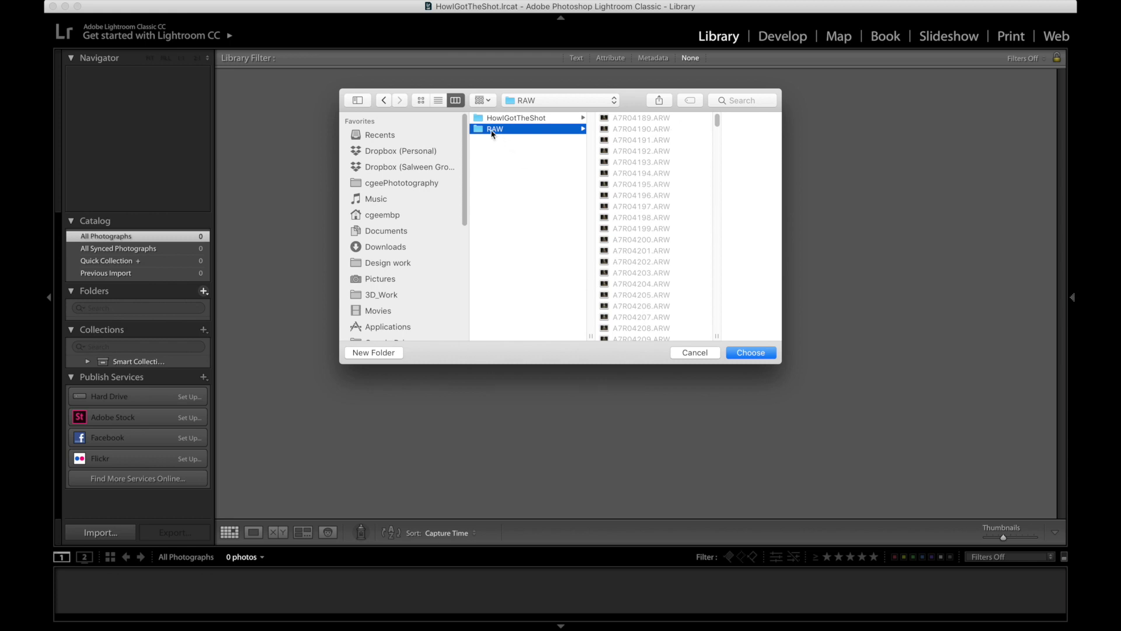
# Choose the RAW folder as source and import all 341 photos in Add mode.
pyautogui.click(758, 353)
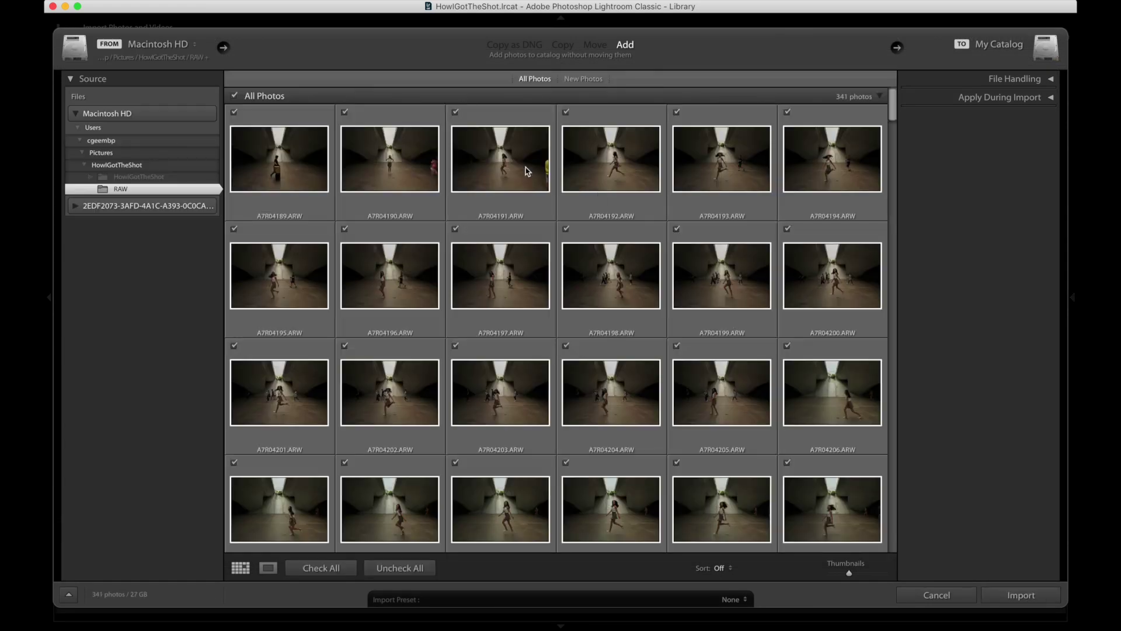
pyautogui.scroll(-10, 557, 289)
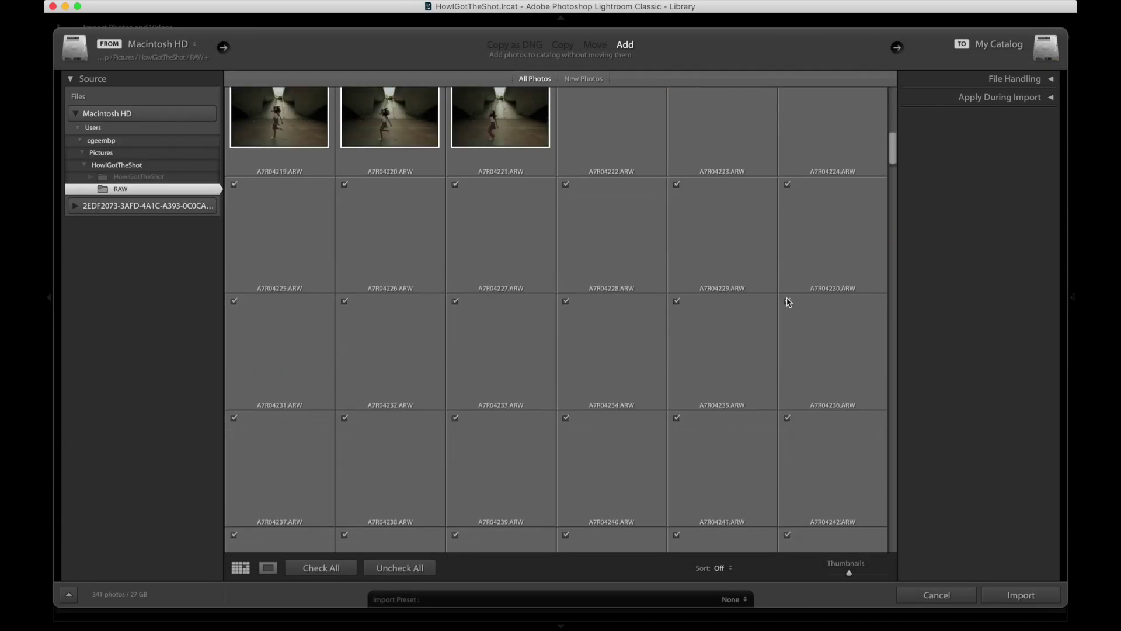
pyautogui.scroll(10, 678, 285)
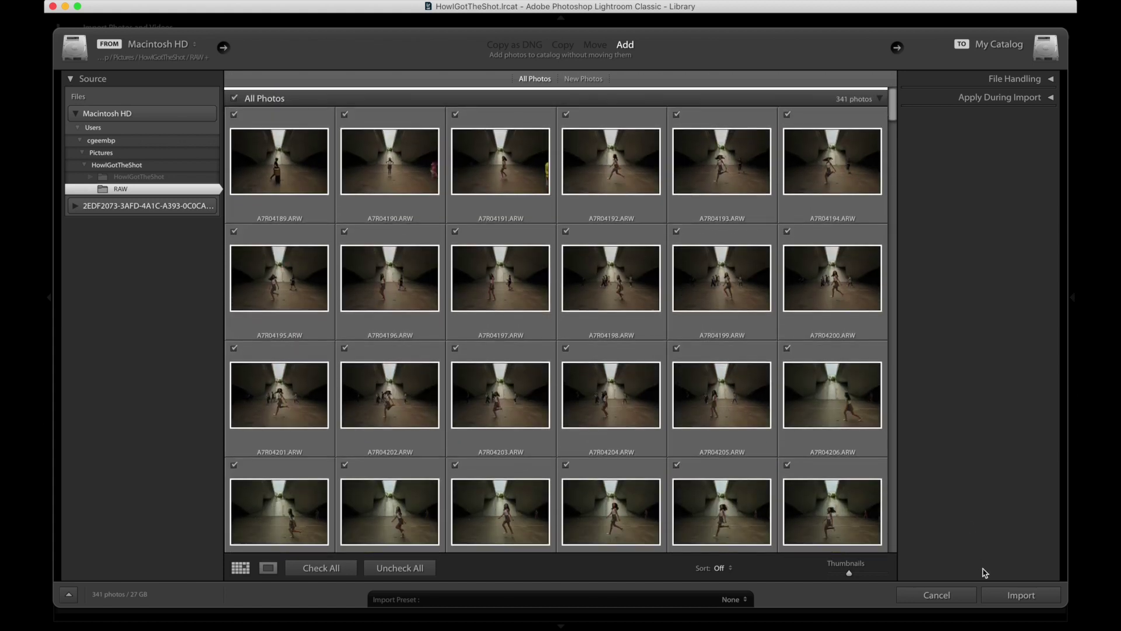
pyautogui.click(1021, 595)
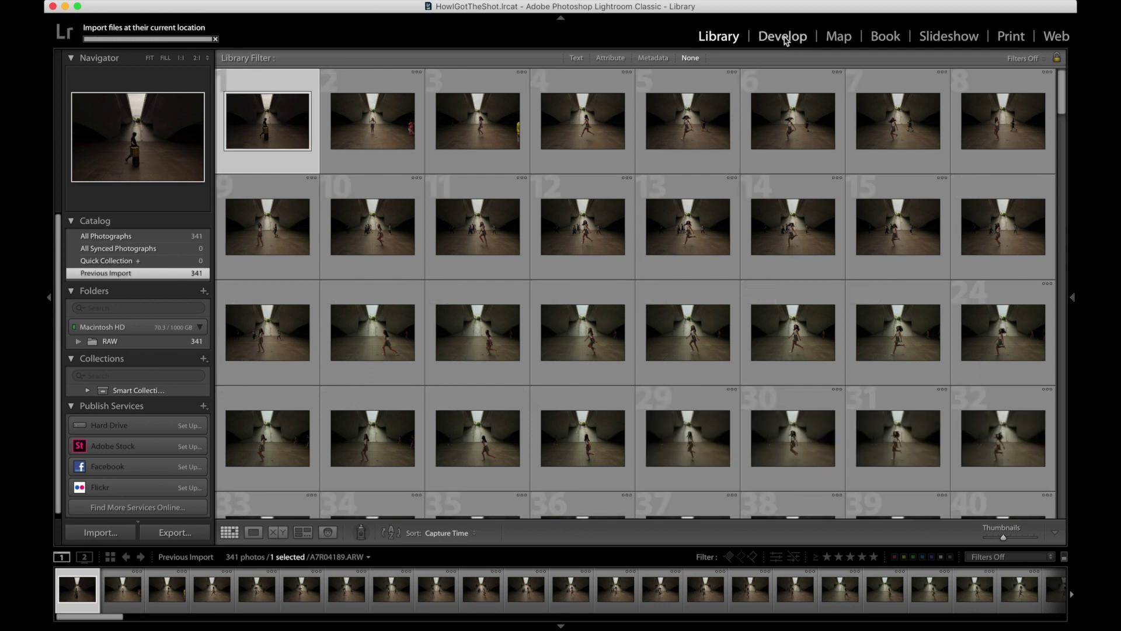
# Move the imported shoot into the Develop module and bring up A7R04190 from the filmstrip.
pyautogui.click(786, 38)
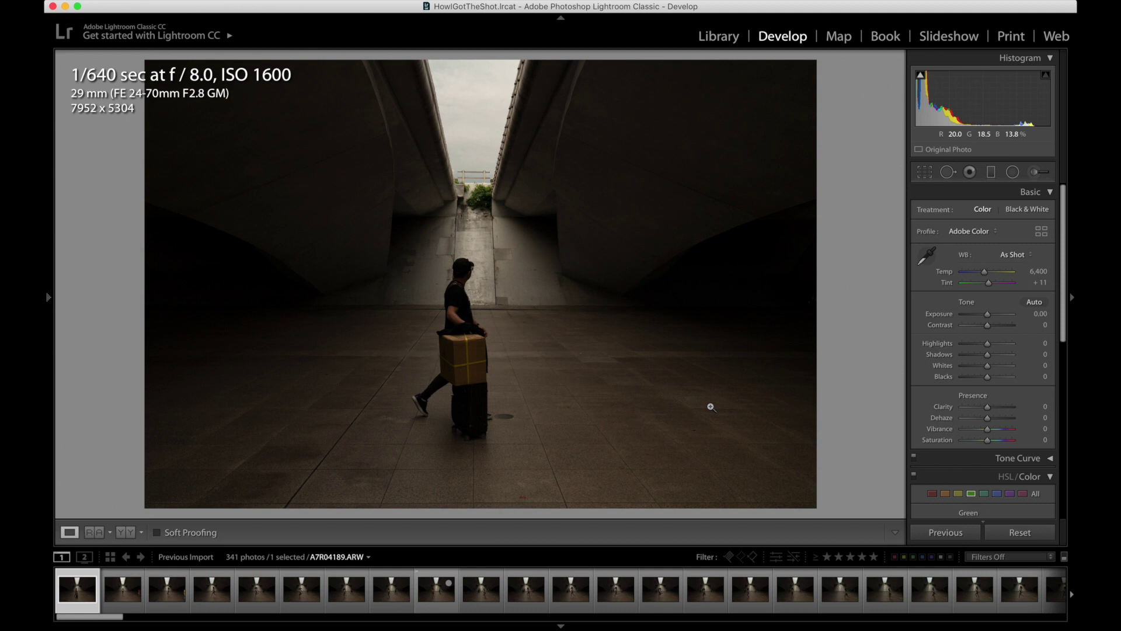
pyautogui.click(106, 601)
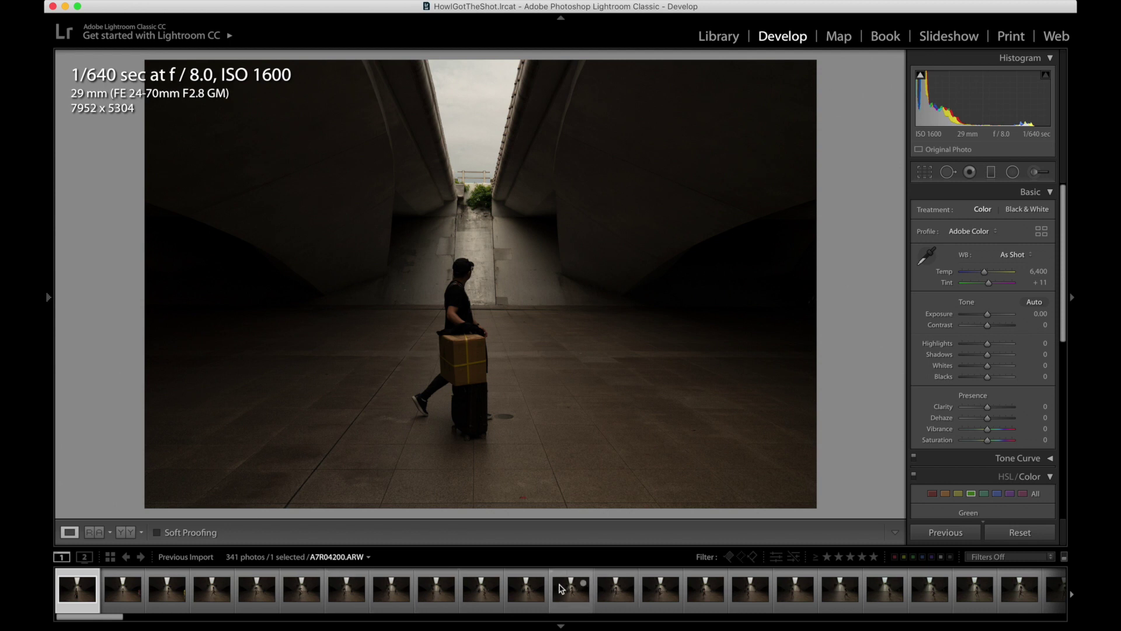
pyautogui.moveTo(114, 616); pyautogui.dragTo(75, 617)
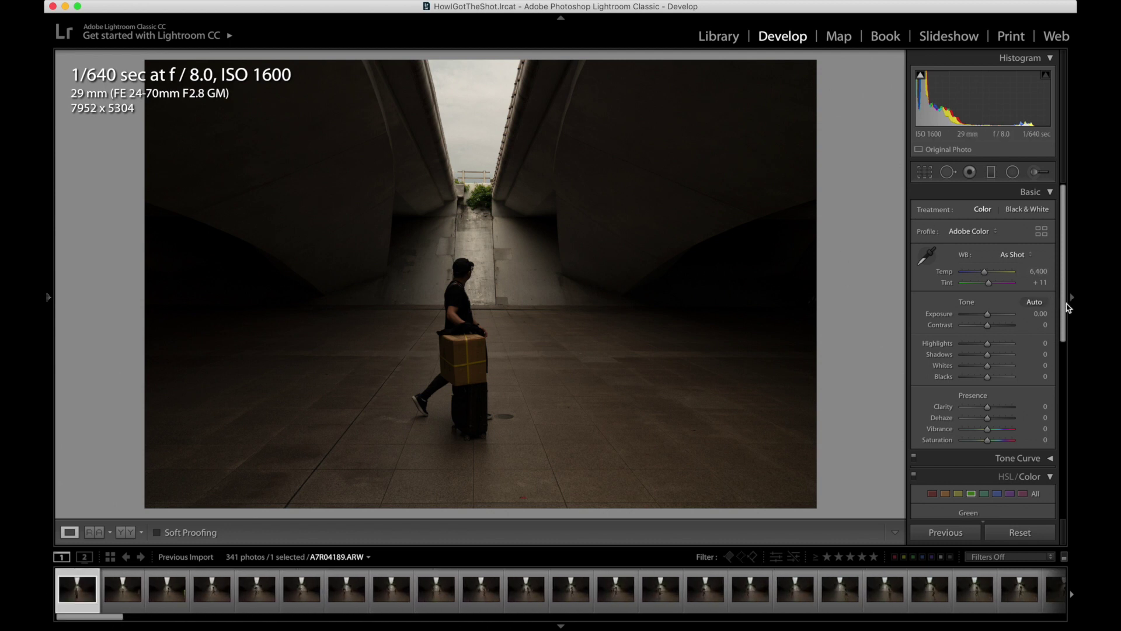
pyautogui.moveTo(1064, 304); pyautogui.dragTo(1064, 234)
# Step from A7R04190 through the early dancer shots to A7R04202.
pyautogui.click(122, 589)
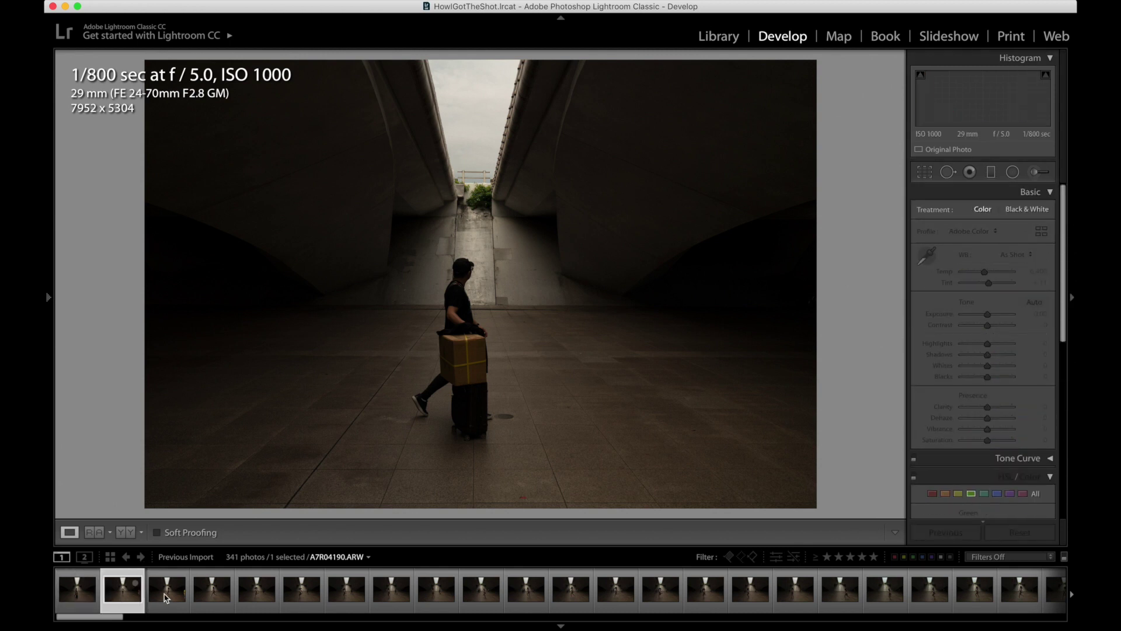
pyautogui.press('Right')
pyautogui.press('Right')
pyautogui.press('Right')
pyautogui.press('Right')
pyautogui.press('Right')
pyautogui.press('Right')
pyautogui.press('Right')
pyautogui.press('Right')
pyautogui.press('Right')
pyautogui.press('Right')
pyautogui.press('Right')
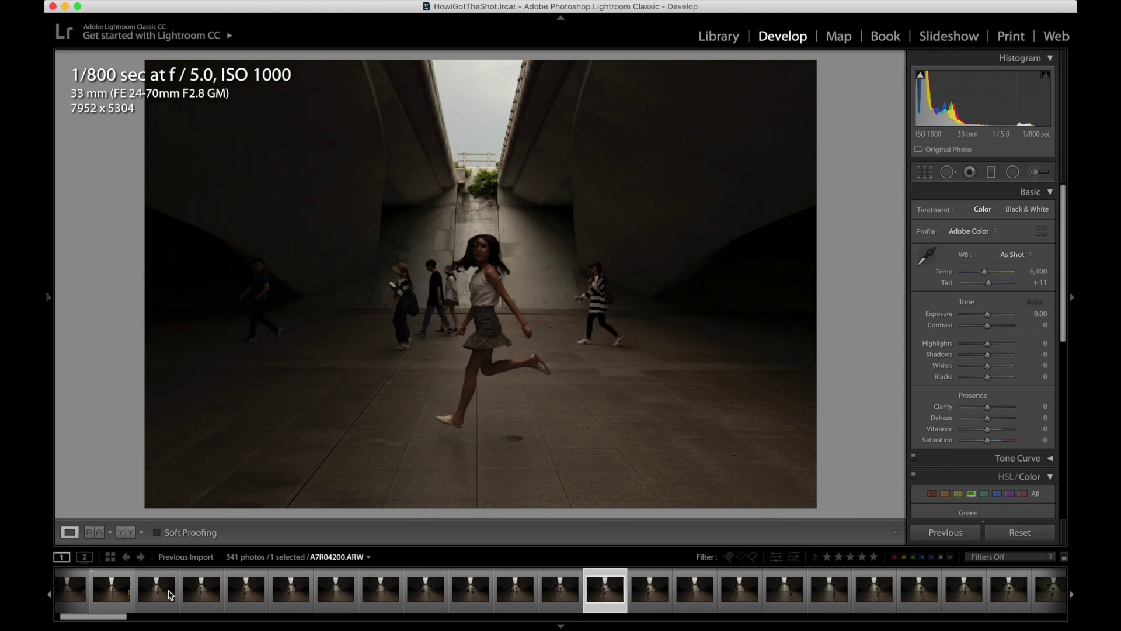
pyautogui.press('Right')
pyautogui.press('Right')
pyautogui.press('Right')
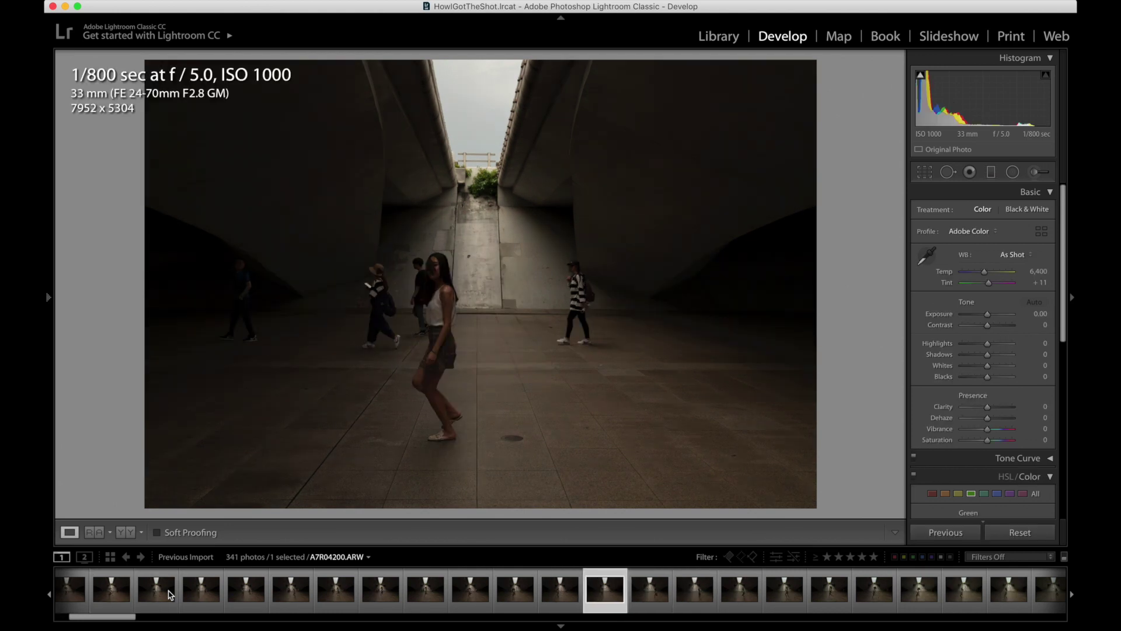
pyautogui.press('Right')
pyautogui.press('Right')
pyautogui.press('Right')
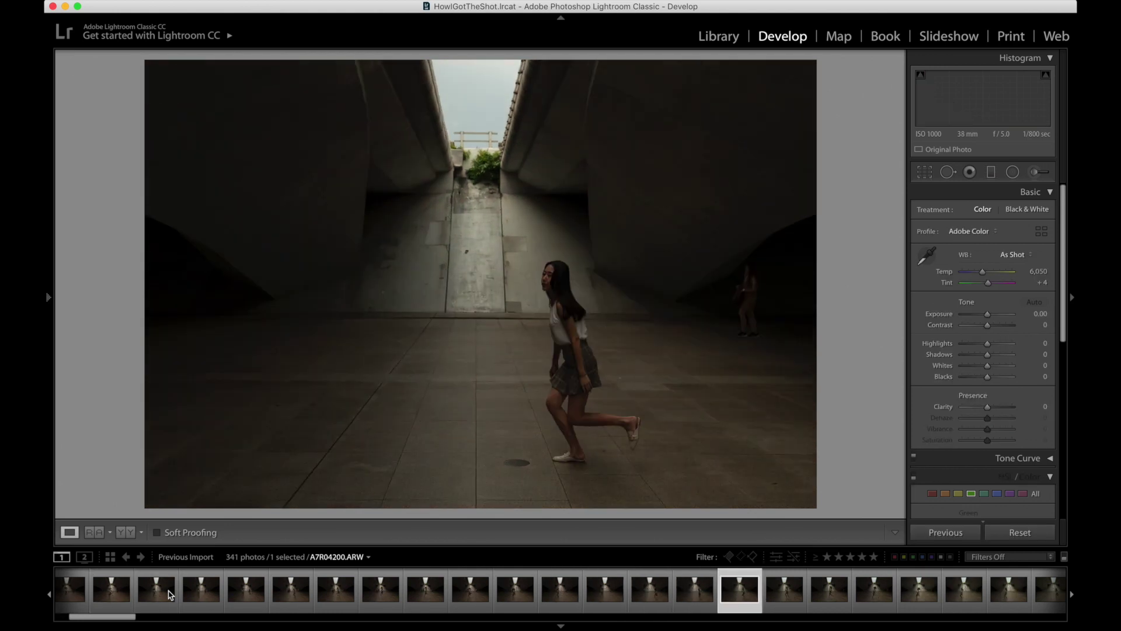
pyautogui.press('Right')
pyautogui.press('Right')
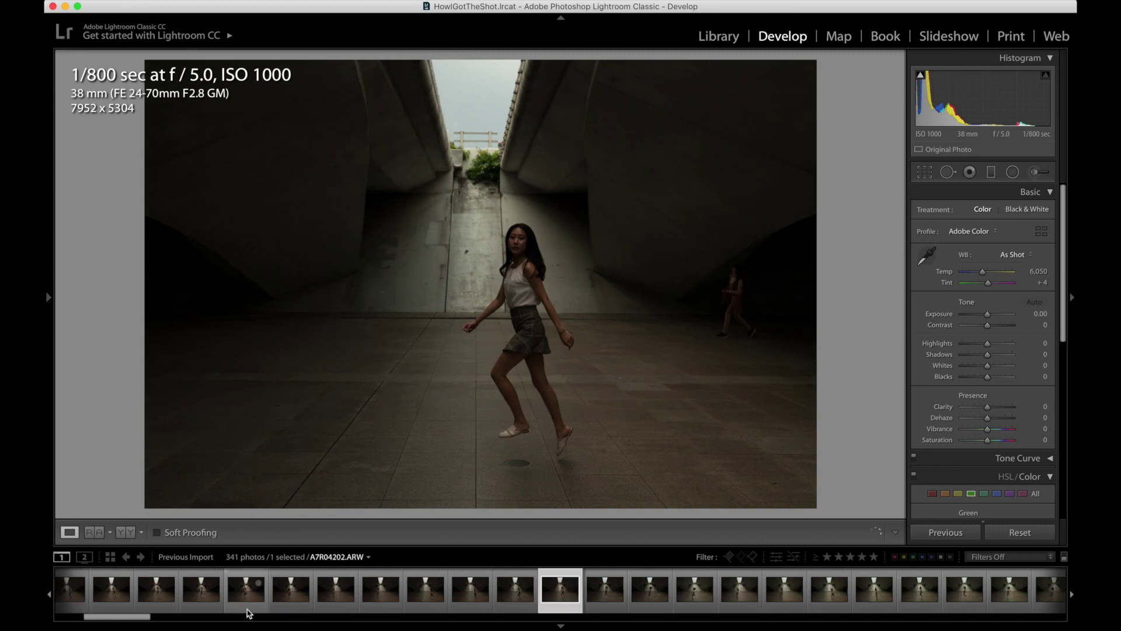
# Scroll the filmstrip ahead to the jump shots A7R04236 and A7R04241.
pyautogui.moveTo(133, 619); pyautogui.dragTo(235, 618)
pyautogui.click(329, 594)
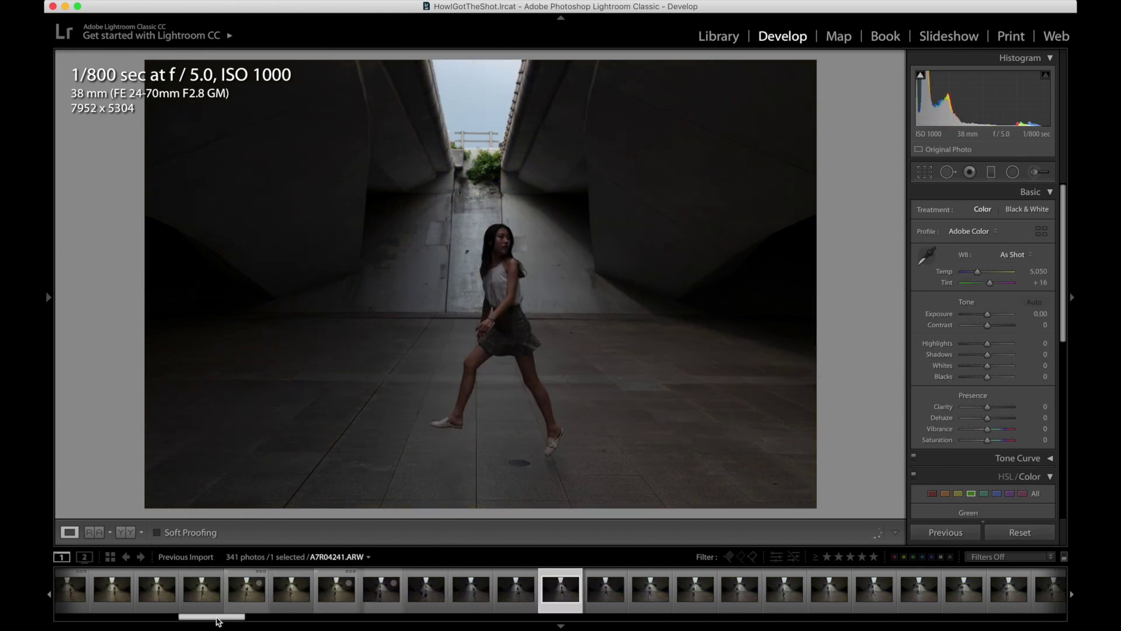
pyautogui.moveTo(218, 621); pyautogui.dragTo(223, 621)
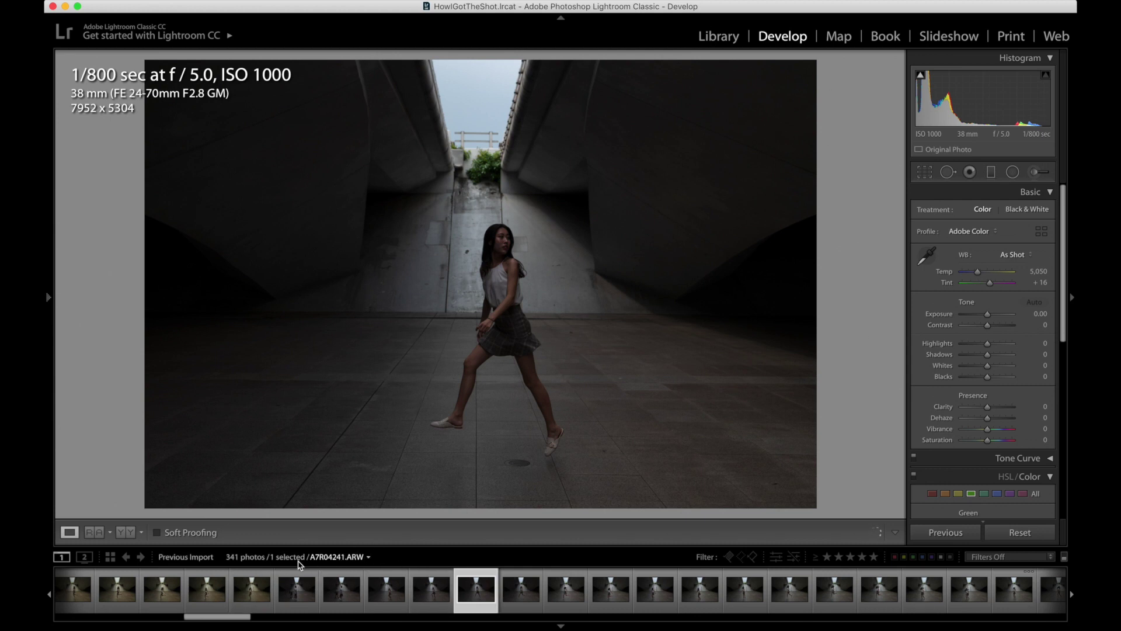
pyautogui.click(348, 558)
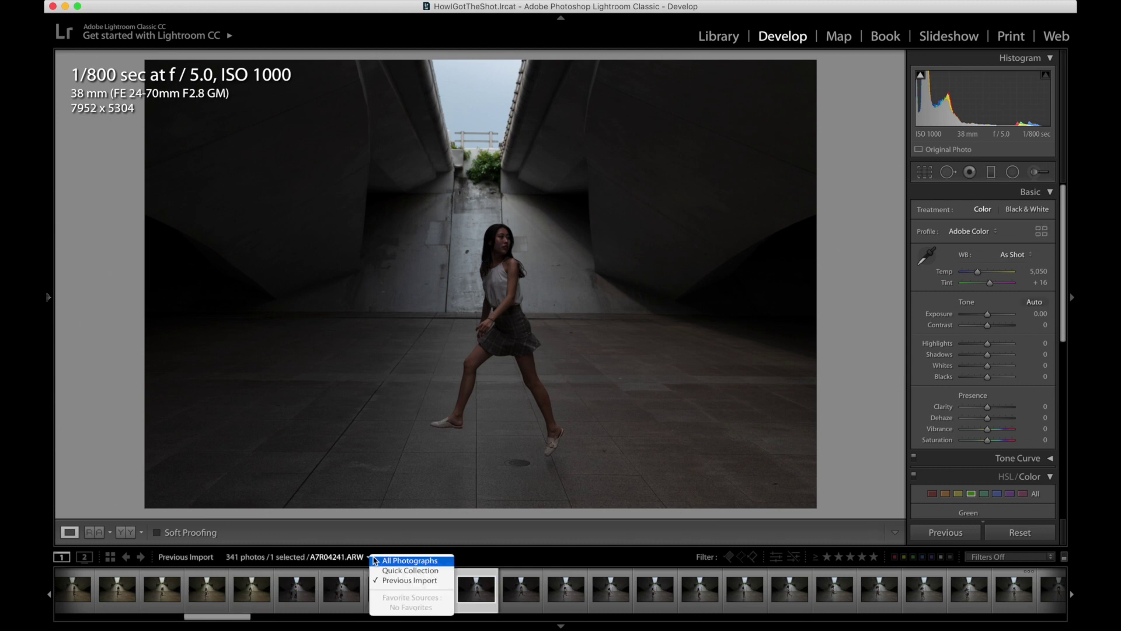
# Switch the filmstrip to the empty Quick Collection, then back to All Photographs (341).
pyautogui.click(461, 557)
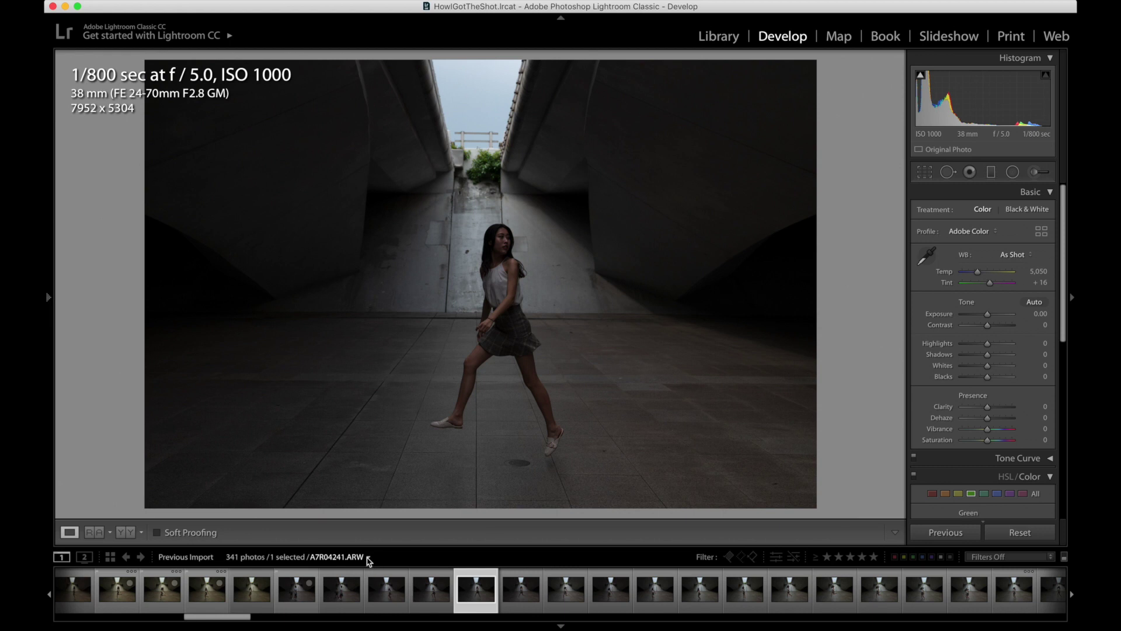
pyautogui.click(369, 558)
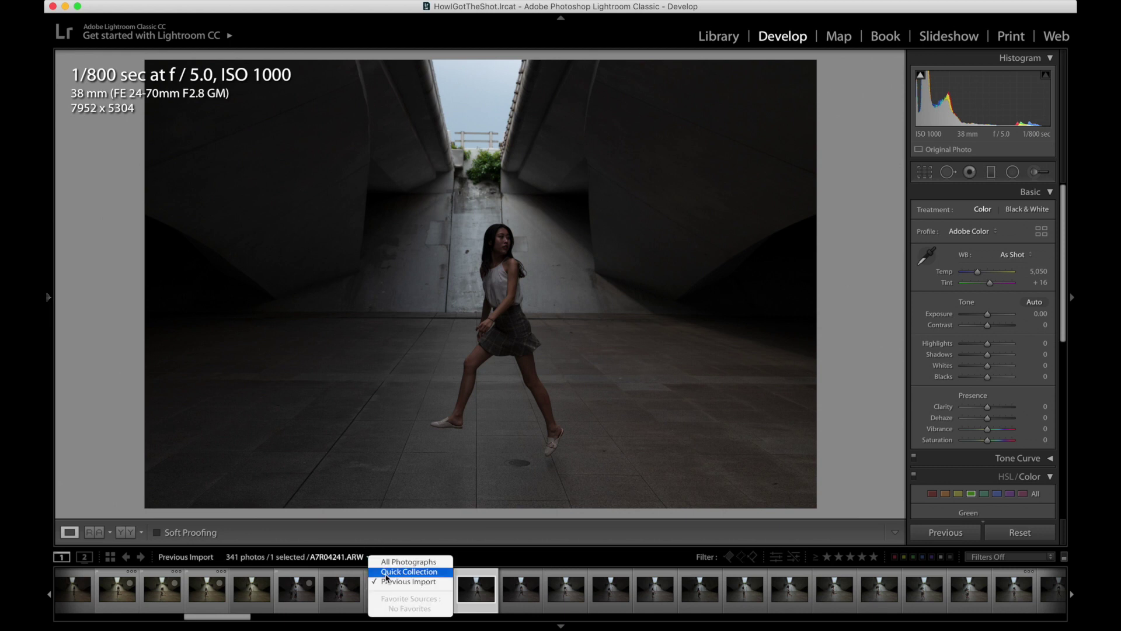
pyautogui.click(385, 572)
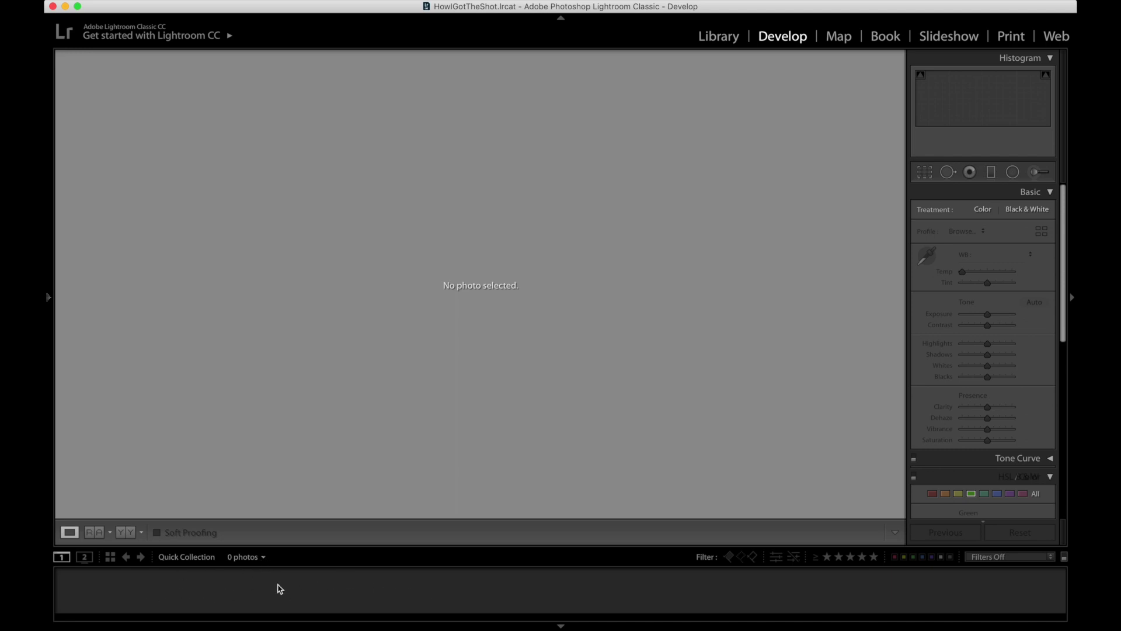
pyautogui.click(264, 558)
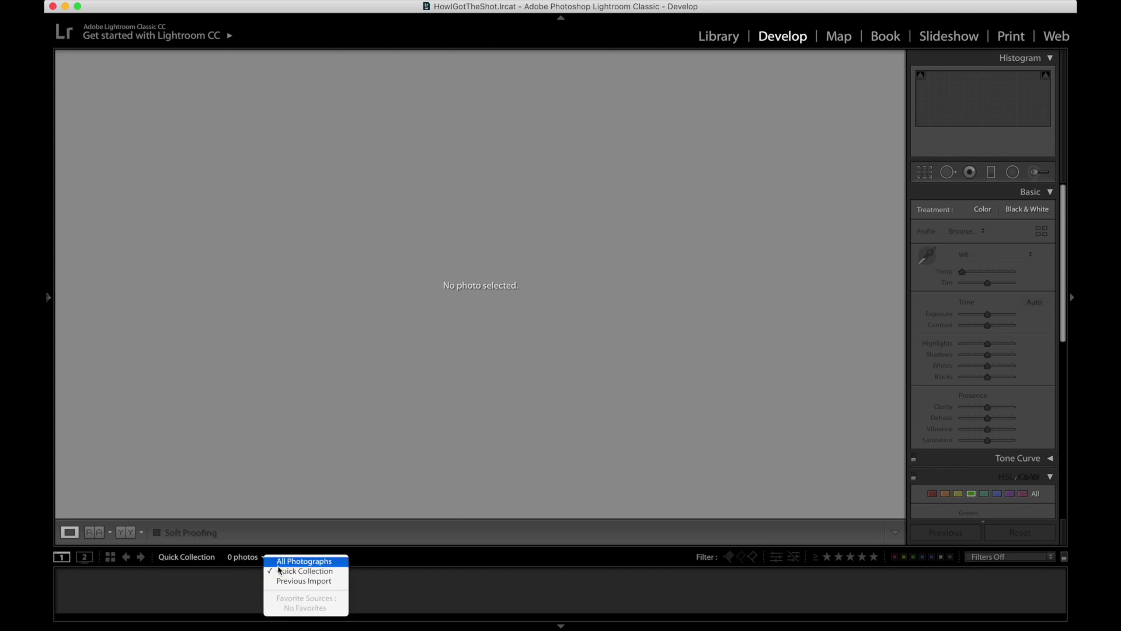
pyautogui.click(279, 564)
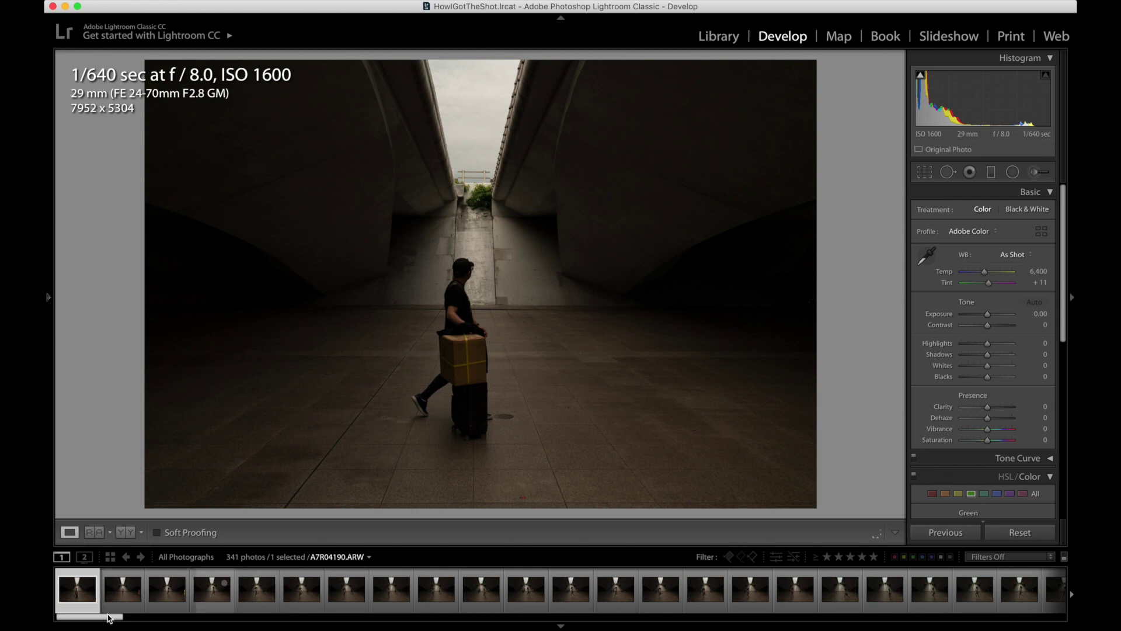
# Scroll the filmstrip to the jump burst and select the mid-leap frame A7R04242.
pyautogui.moveTo(151, 617); pyautogui.dragTo(245, 617)
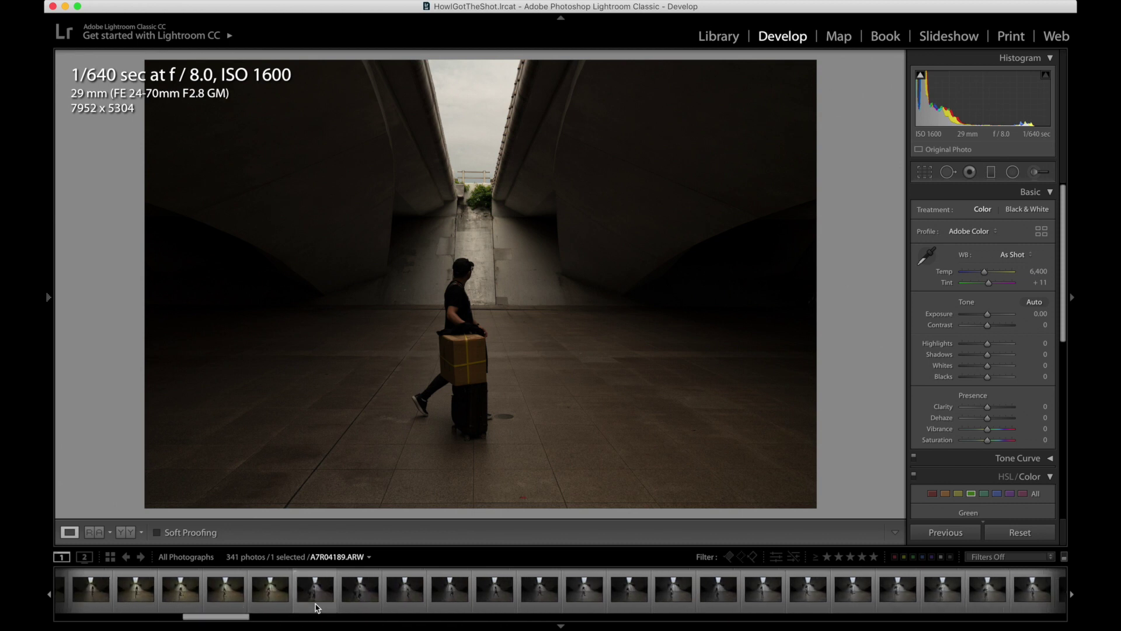
pyautogui.click(403, 604)
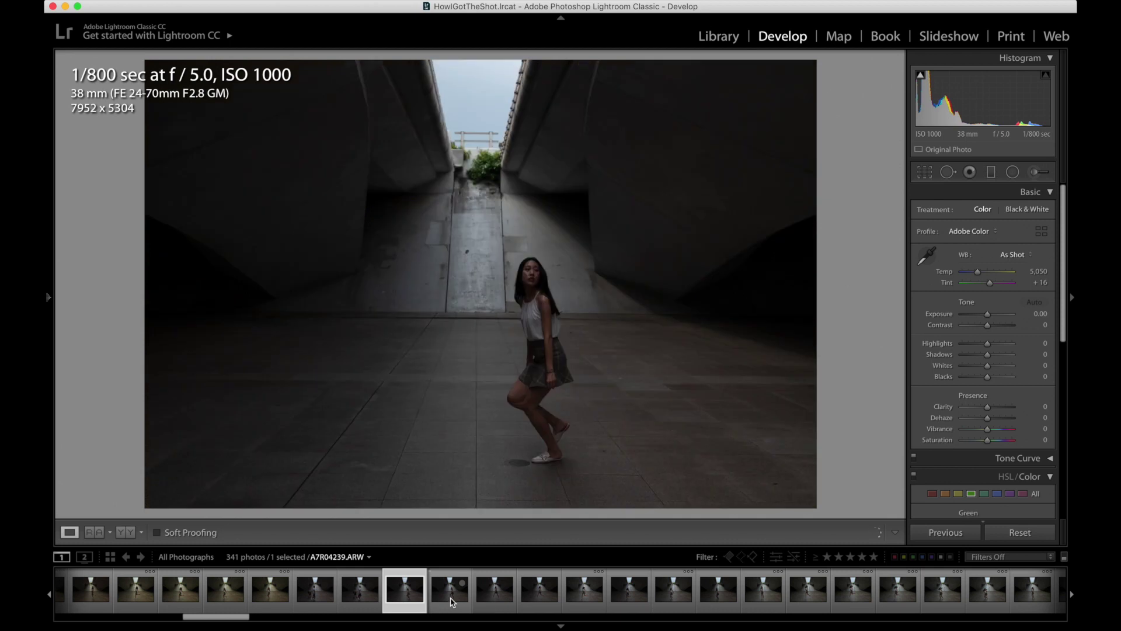
pyautogui.click(450, 602)
pyautogui.click(584, 593)
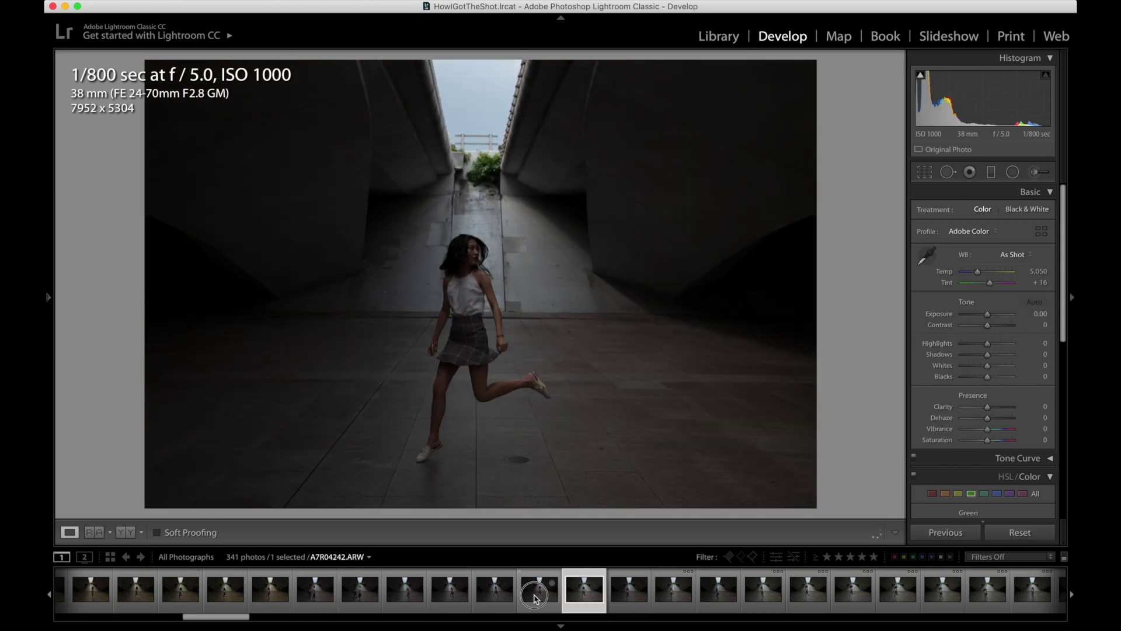
pyautogui.click(534, 597)
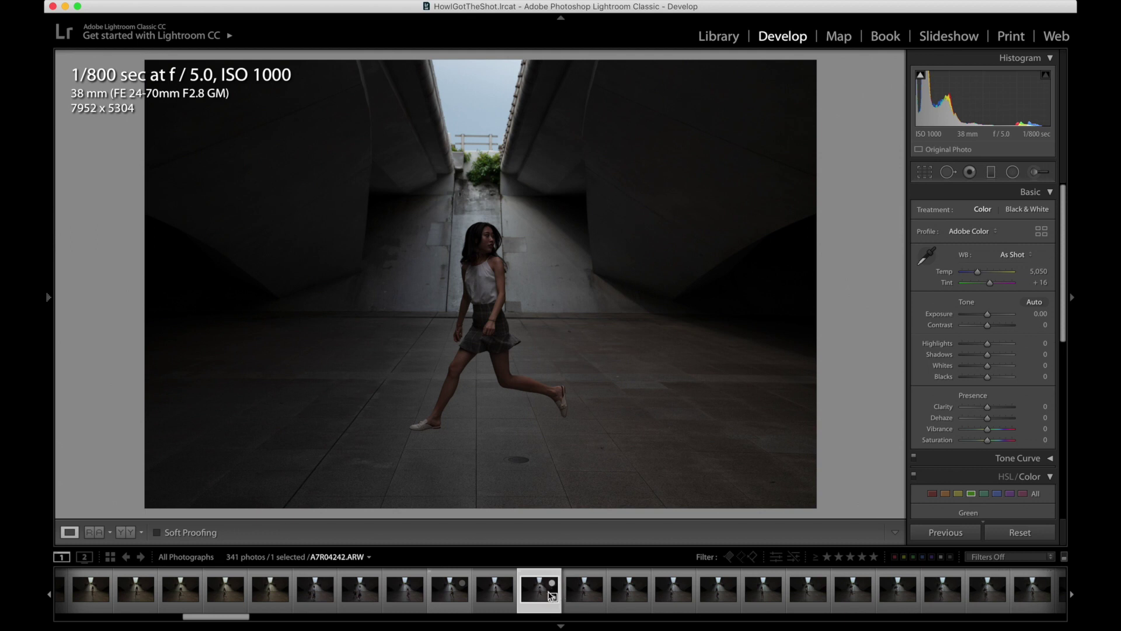
pyautogui.click(370, 559)
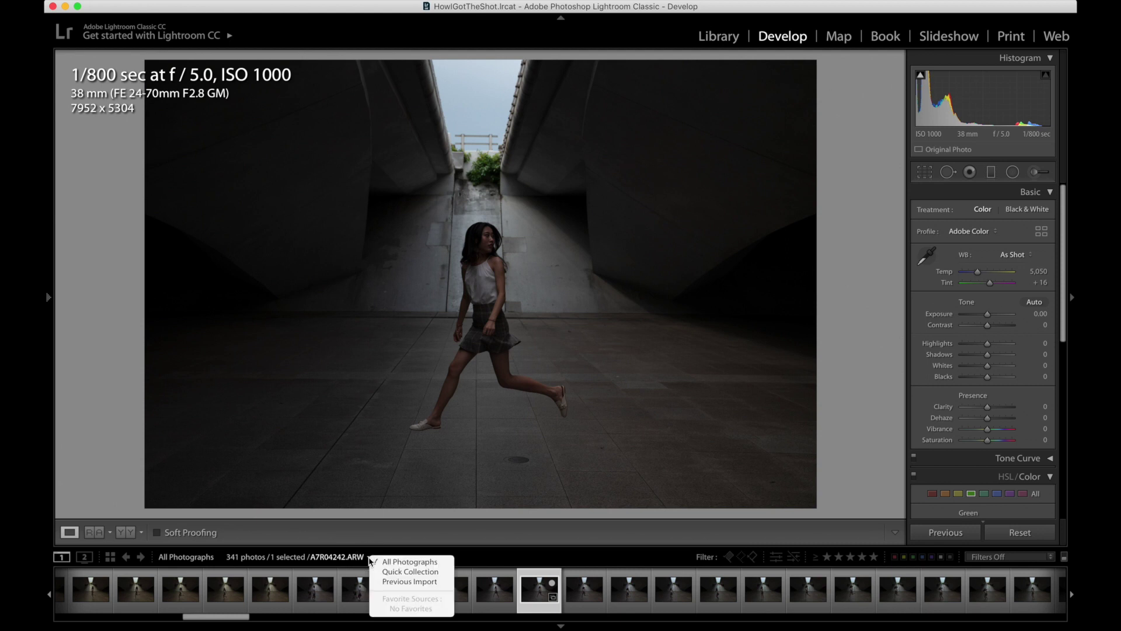
pyautogui.click(397, 573)
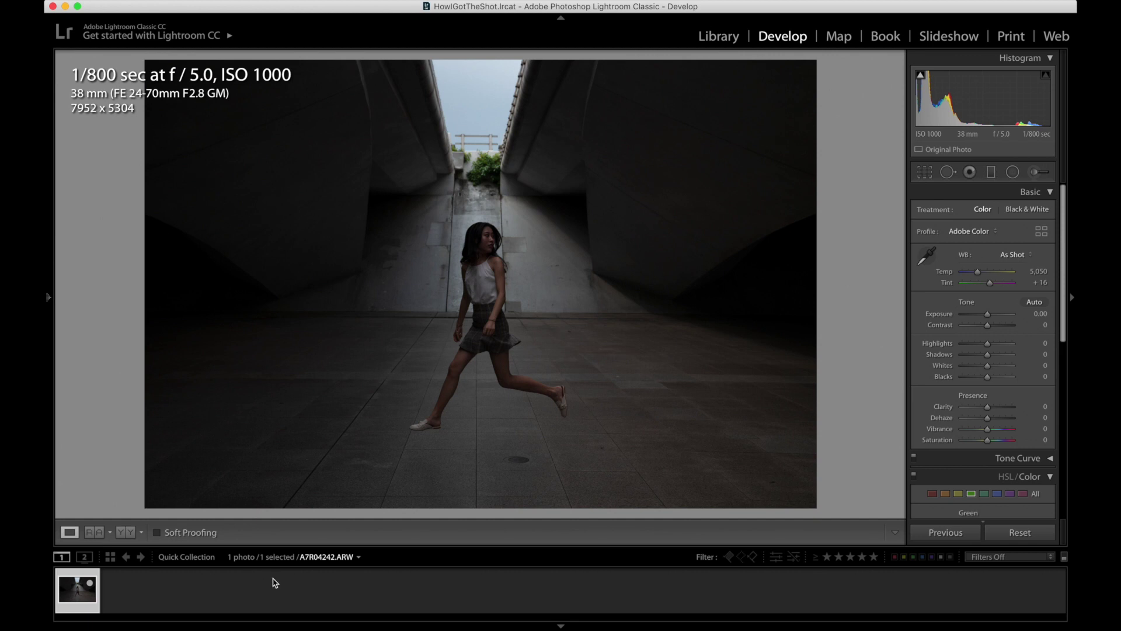
pyautogui.click(358, 559)
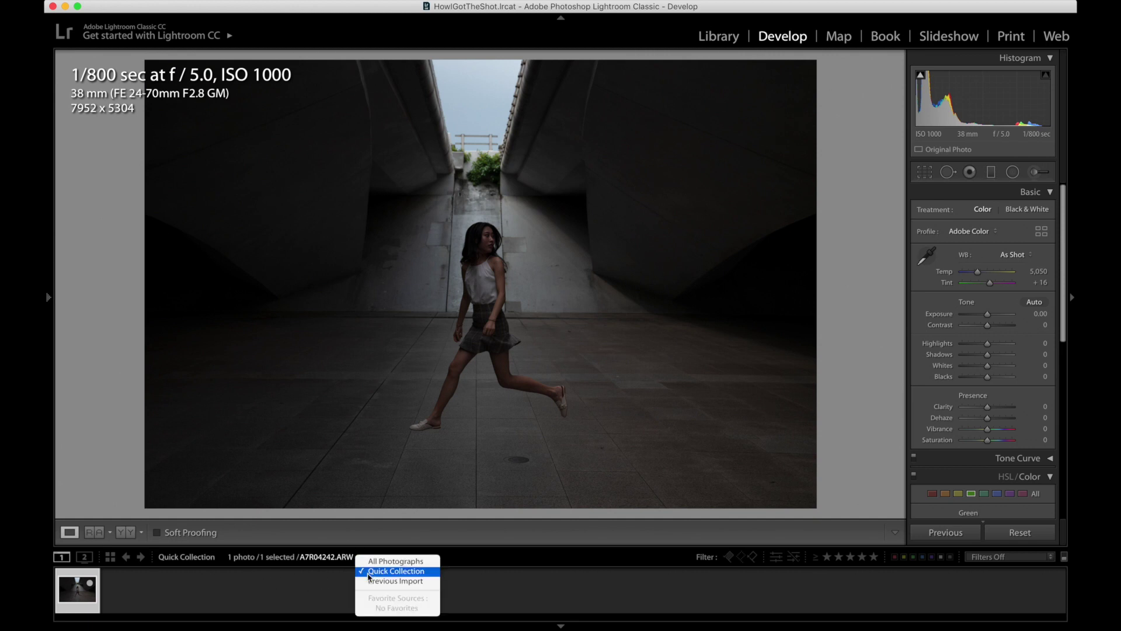
pyautogui.click(375, 563)
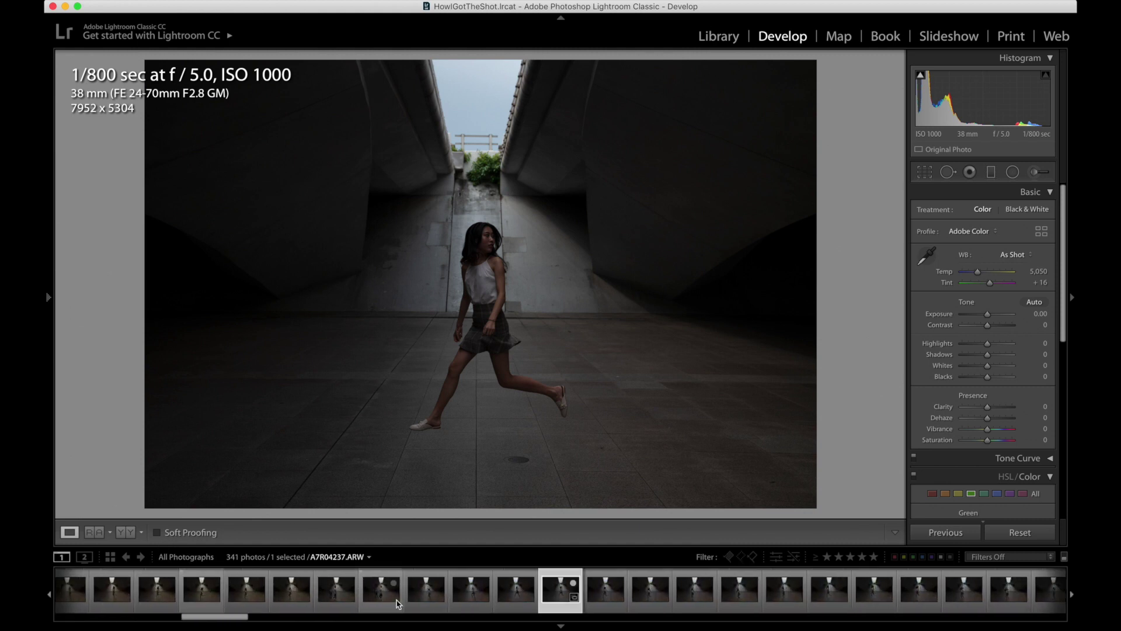
# Step through the jump burst from A7R04241 past A7R04259, stopping on A7R04334.
pyautogui.press('Left')
pyautogui.moveTo(220, 616)
pyautogui.mouseDown()
pyautogui.moveTo(239, 612)
pyautogui.moveTo(227, 619)
pyautogui.mouseUp()
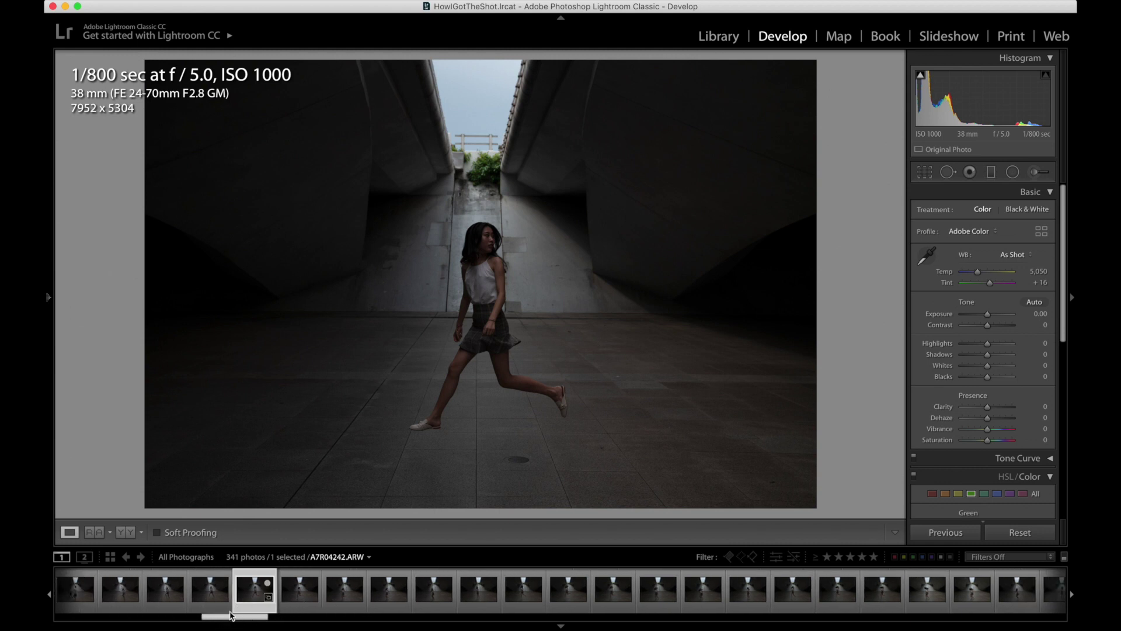
pyautogui.press('Right')
pyautogui.press('Right')
pyautogui.press('Right')
pyautogui.press('Right')
pyautogui.press('Right')
pyautogui.press('Right')
pyautogui.press('Right')
pyautogui.press('Right')
pyautogui.press('Right')
pyautogui.press('Right')
pyautogui.press('Right')
pyautogui.press('Right')
pyautogui.press('Right')
pyautogui.press('Right')
pyautogui.press('Right')
pyautogui.press('Right')
pyautogui.press('Right')
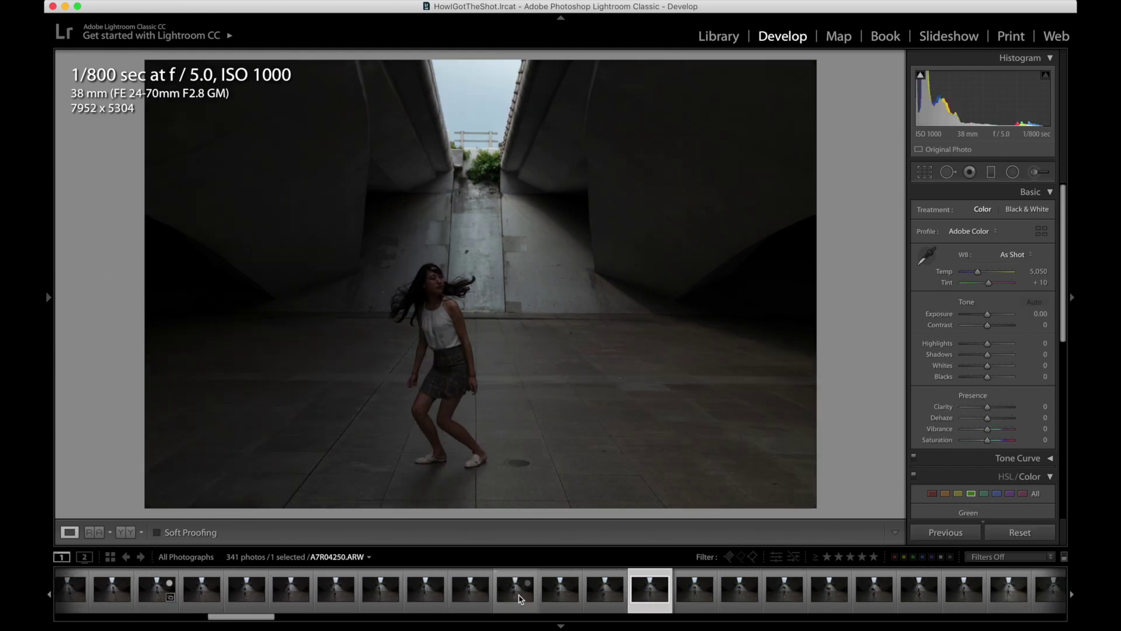
pyautogui.press('Right')
pyautogui.press('Right')
pyautogui.press('Right')
pyautogui.press('Right')
pyautogui.press('Right')
pyautogui.press('Right')
pyautogui.press('Right')
pyautogui.press('Right')
pyautogui.press('Right')
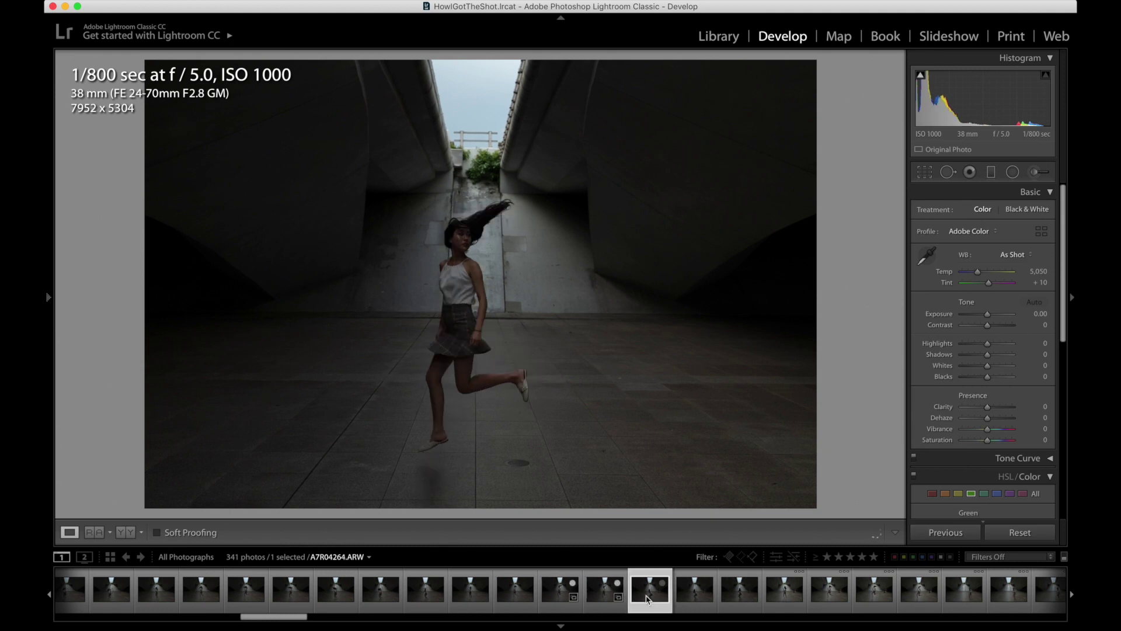
pyautogui.scroll(-4, 647, 599)
pyautogui.click(646, 593)
pyautogui.press('Right')
pyautogui.press('Right')
pyautogui.press('Right')
pyautogui.press('Right')
pyautogui.press('Right')
pyautogui.press('Right')
pyautogui.press('Right')
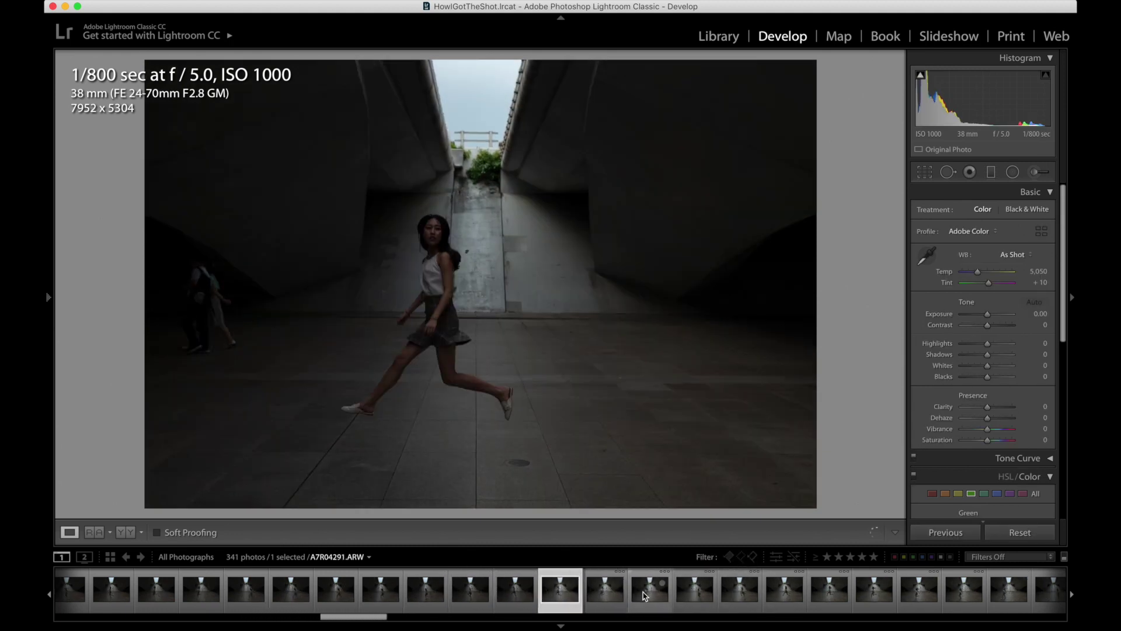
pyautogui.press('Left')
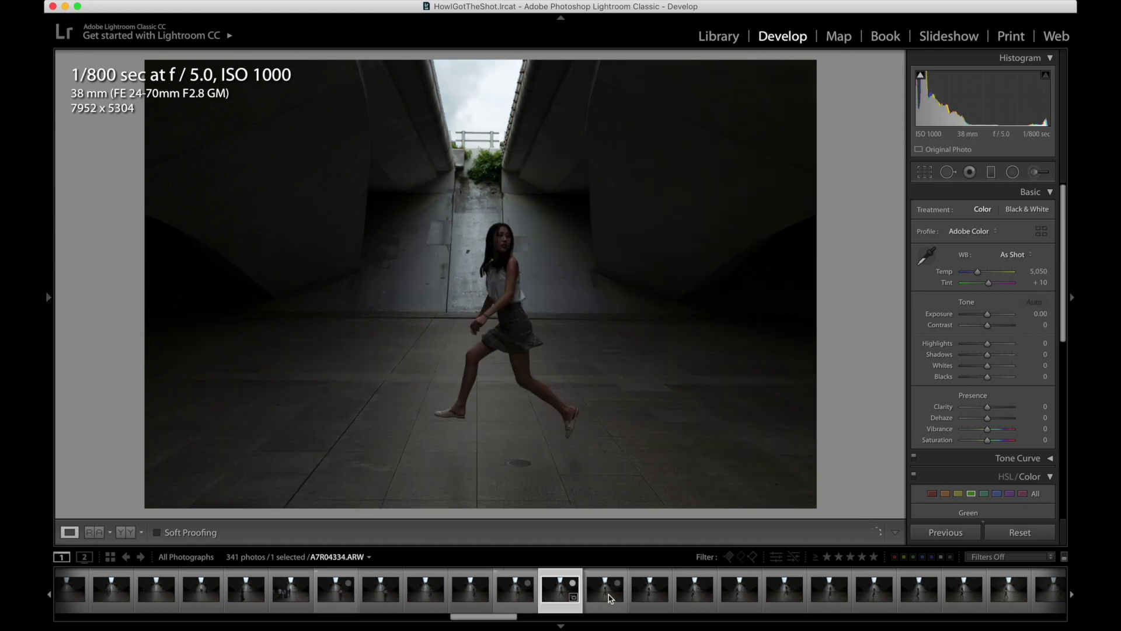
# Jump ahead past the last burst frames into the first crowd long exposures.
pyautogui.click(609, 597)
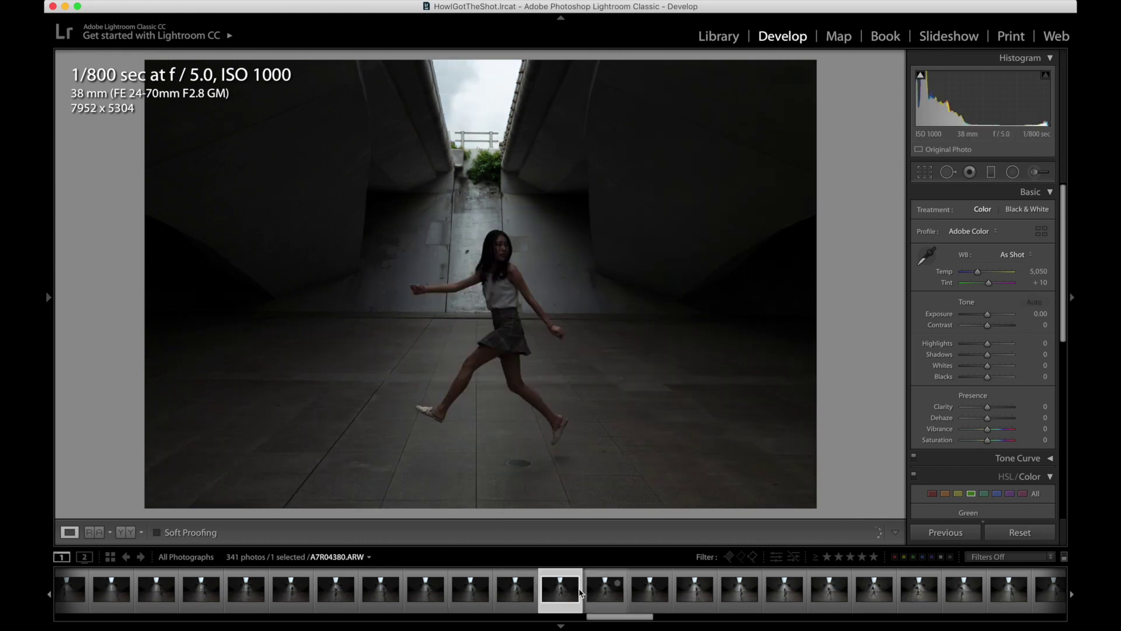
pyautogui.click(609, 597)
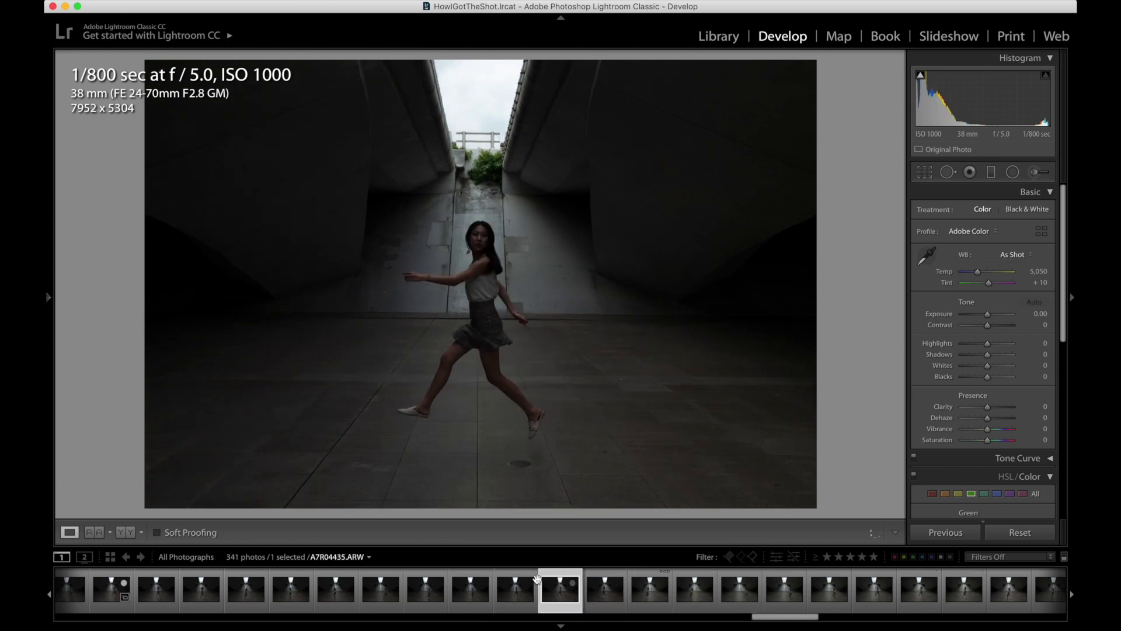
pyautogui.click(619, 588)
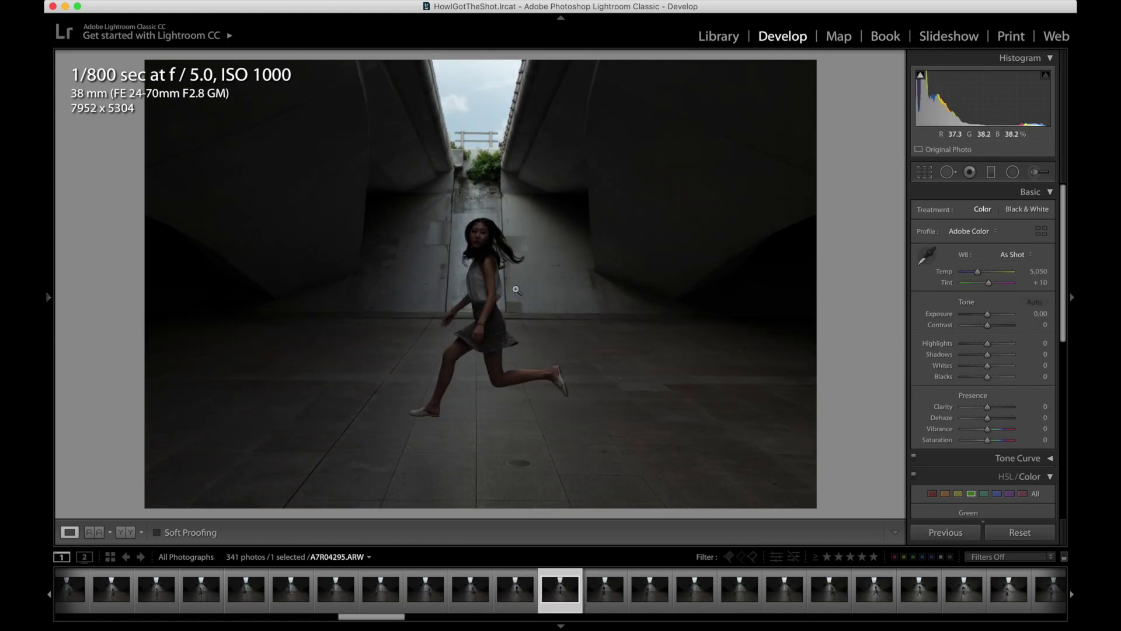
pyautogui.press('Right')
pyautogui.press('Right')
pyautogui.press('Right')
pyautogui.press('Right')
pyautogui.press('Right')
pyautogui.press('Right')
pyautogui.press('Right')
pyautogui.press('Right')
pyautogui.press('Right')
pyautogui.press('Right')
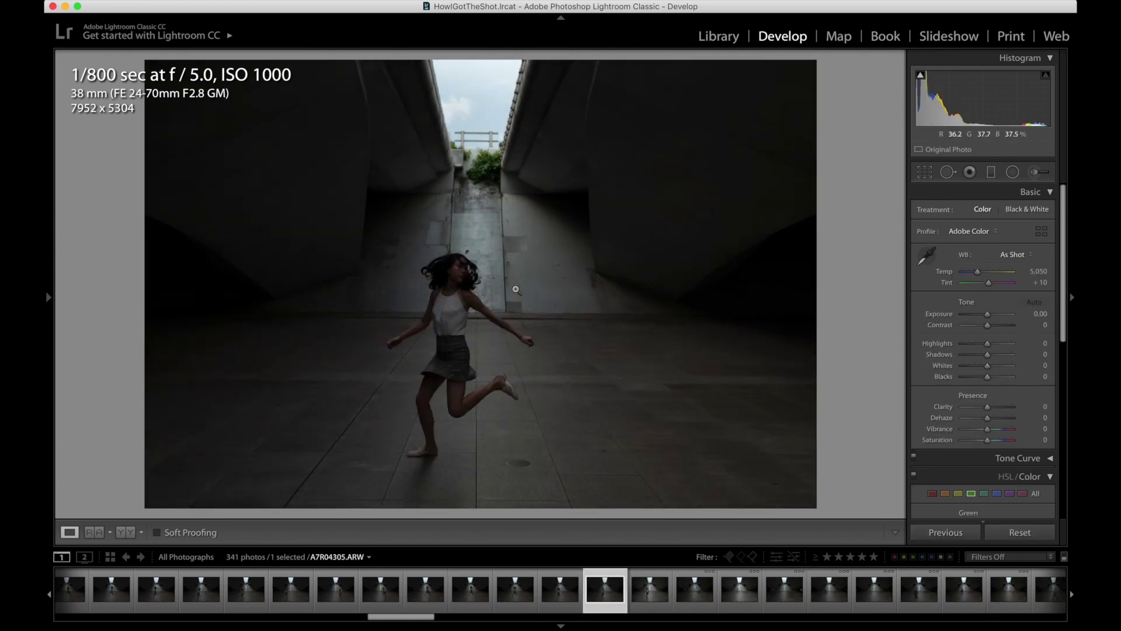
pyautogui.press('Right')
pyautogui.press('Right')
pyautogui.press('Right')
pyautogui.press('Right')
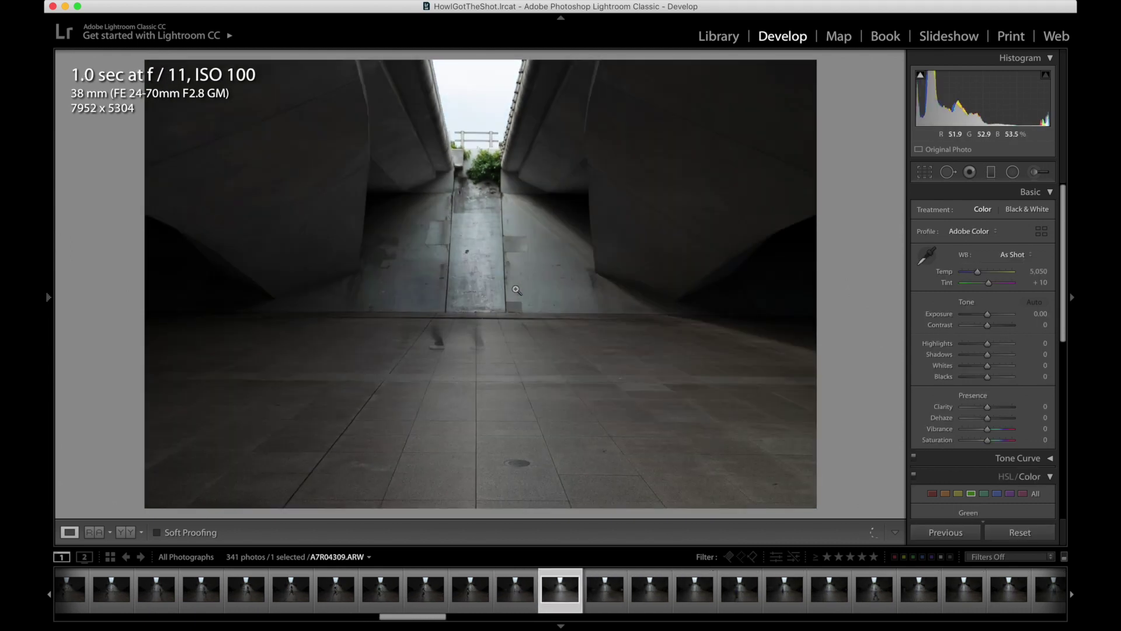
pyautogui.press('Left')
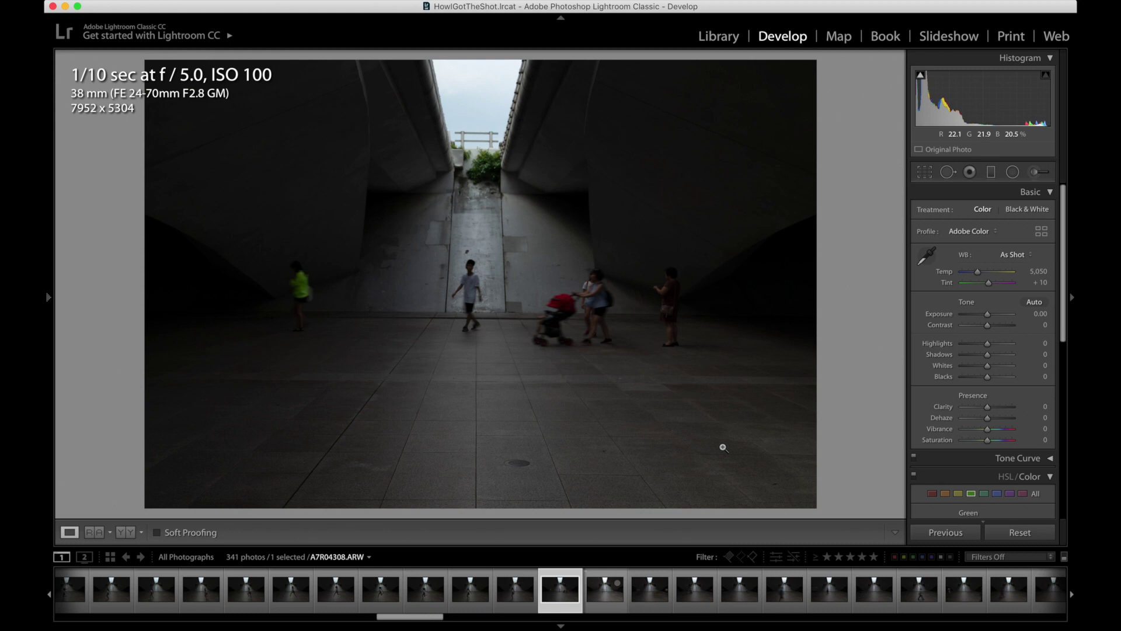
pyautogui.press('Right')
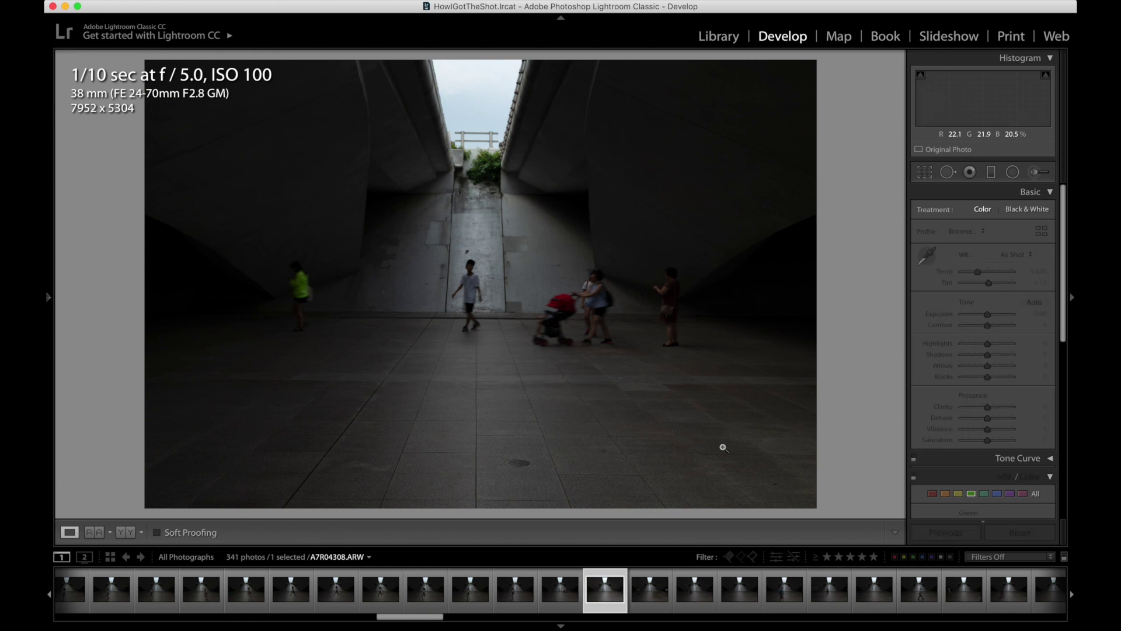
pyautogui.press('Right')
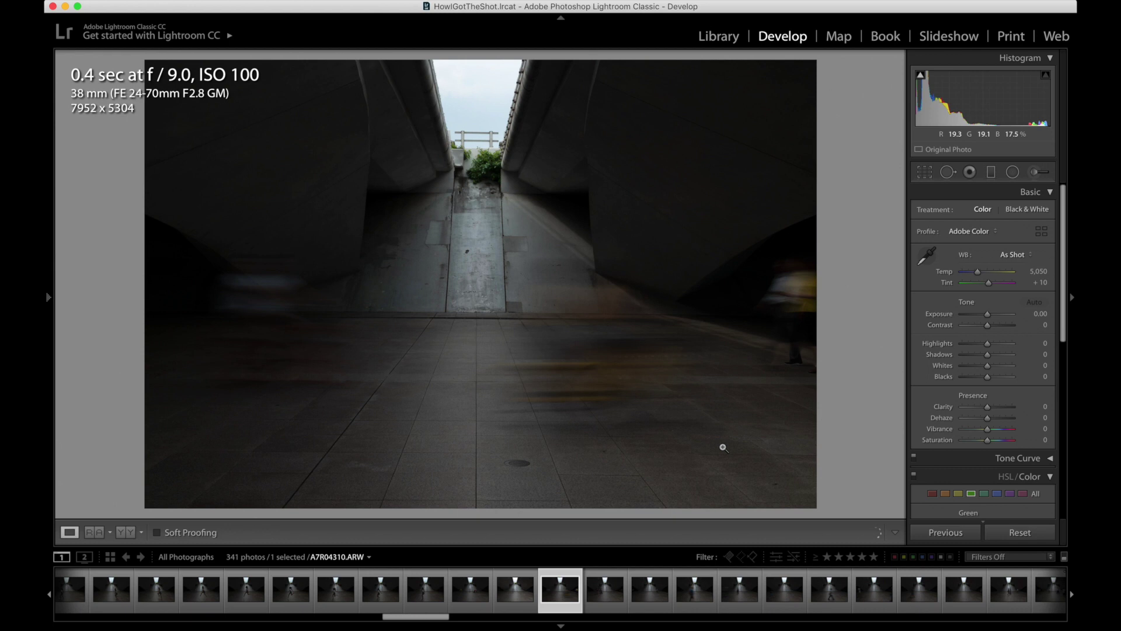
pyautogui.press('Right')
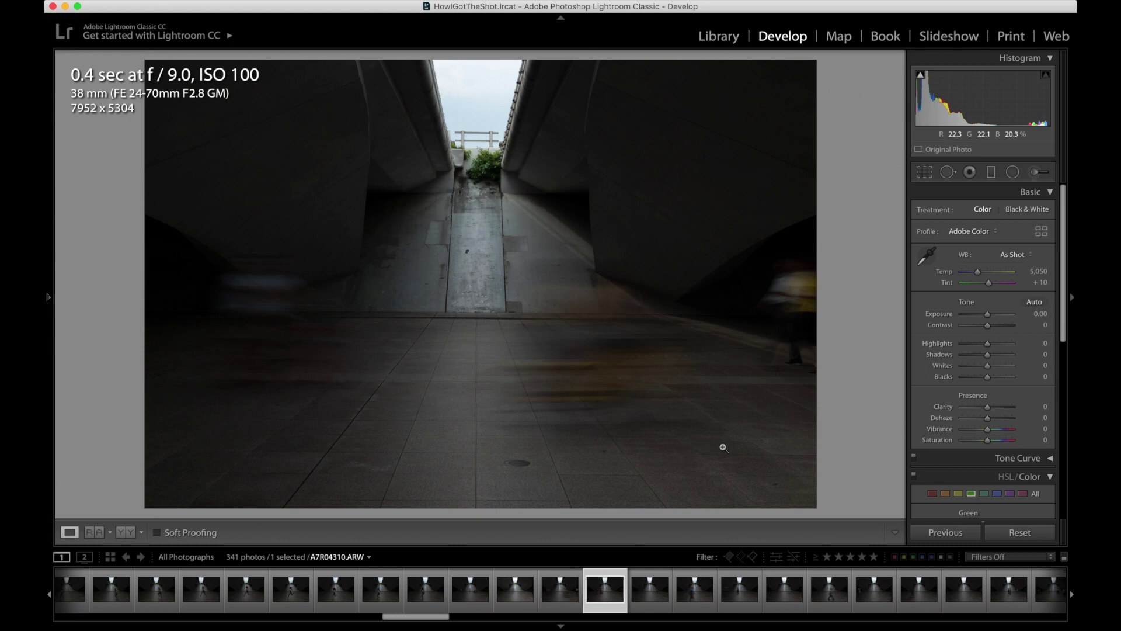
pyautogui.press('Right')
pyautogui.press('Right')
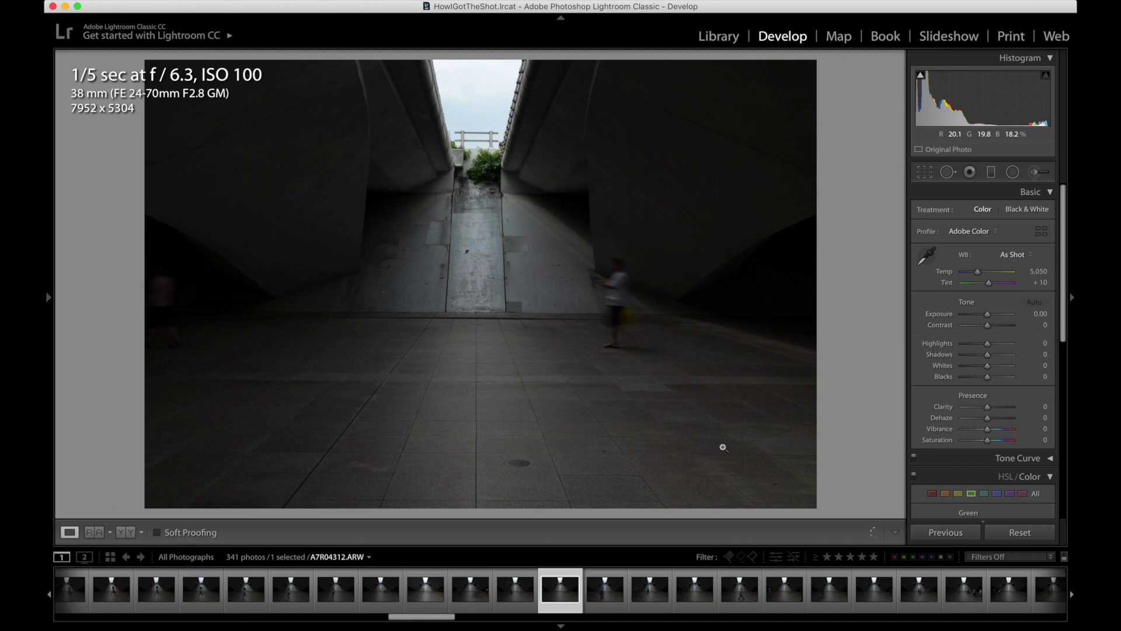
# Flip through the later crowd long exposures to the shot of the walker in yellow.
pyautogui.click(573, 585)
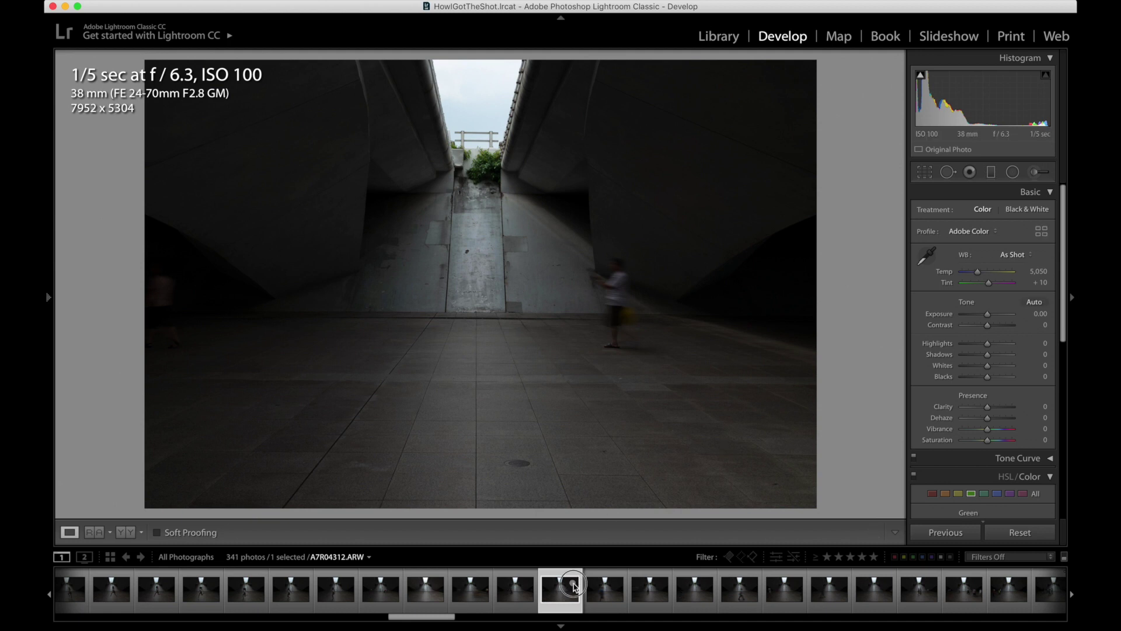
pyautogui.click(601, 589)
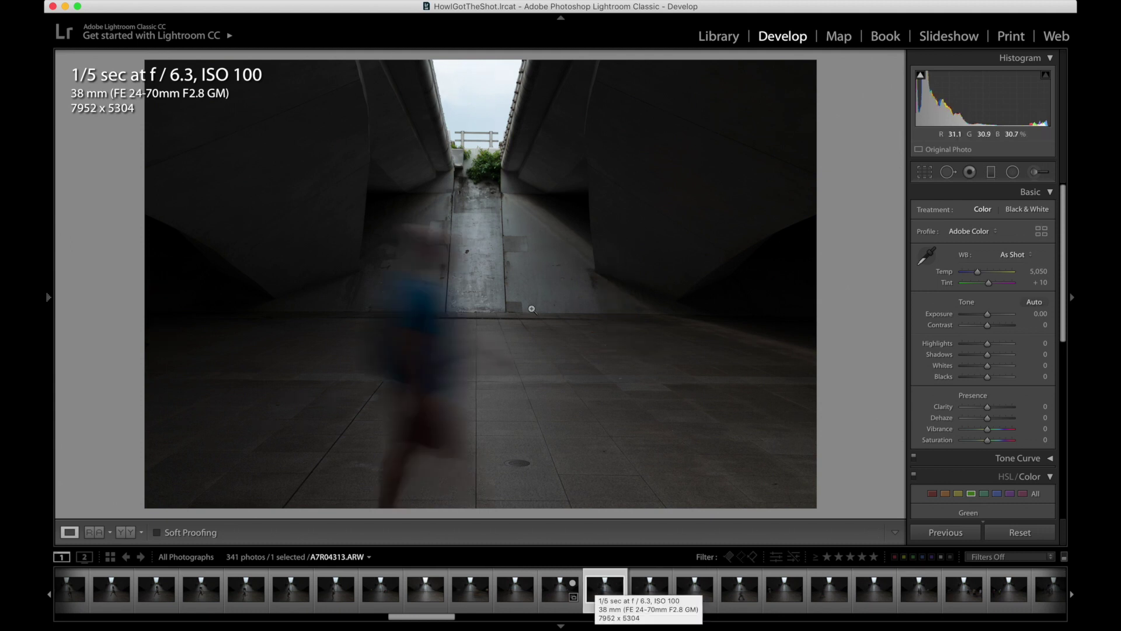
pyautogui.click(695, 599)
pyautogui.click(791, 590)
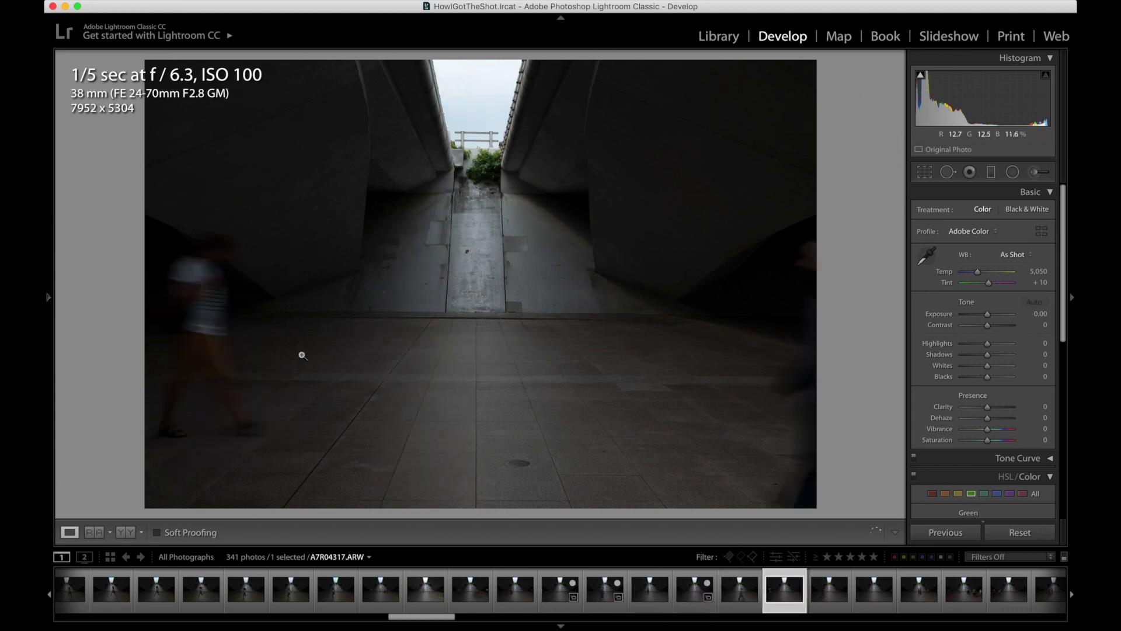
pyautogui.click(835, 588)
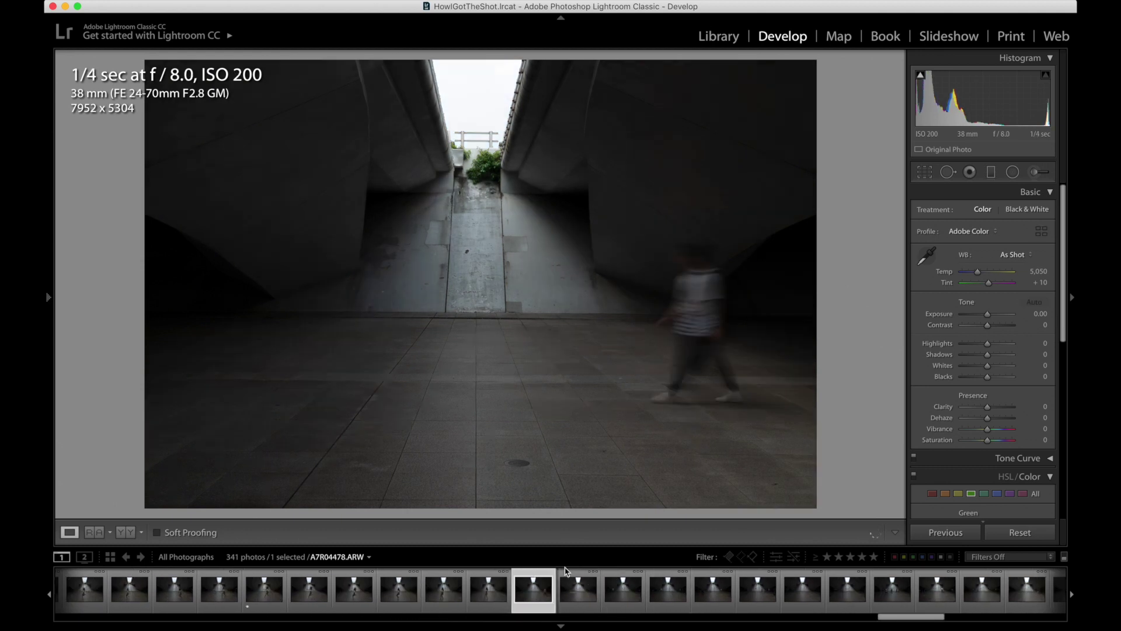
pyautogui.click(578, 589)
pyautogui.click(668, 589)
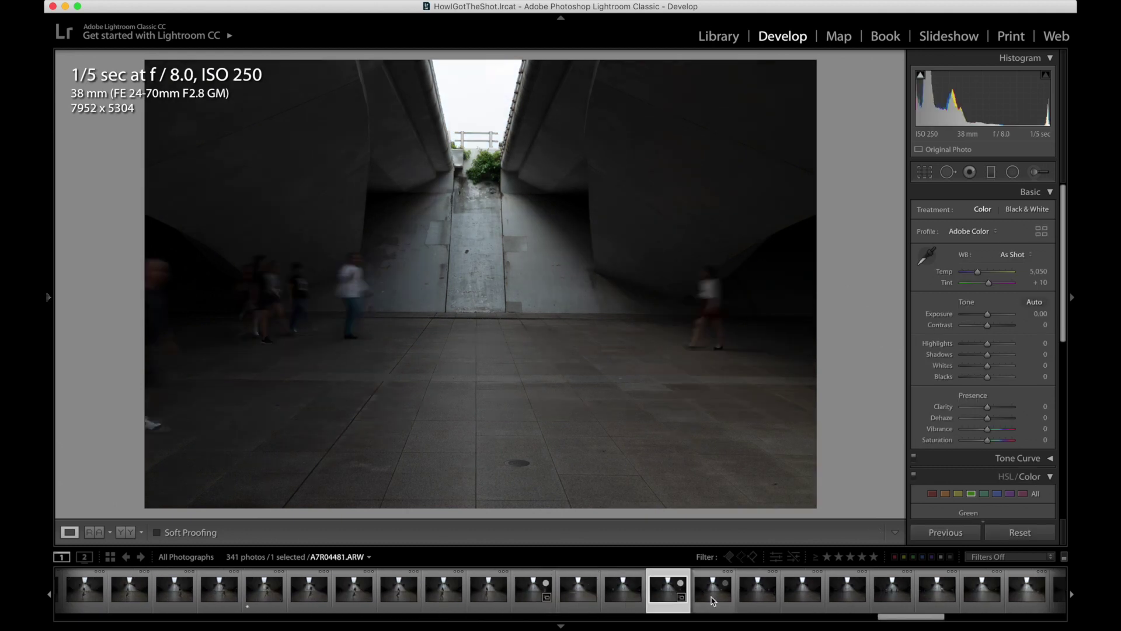
pyautogui.click(713, 588)
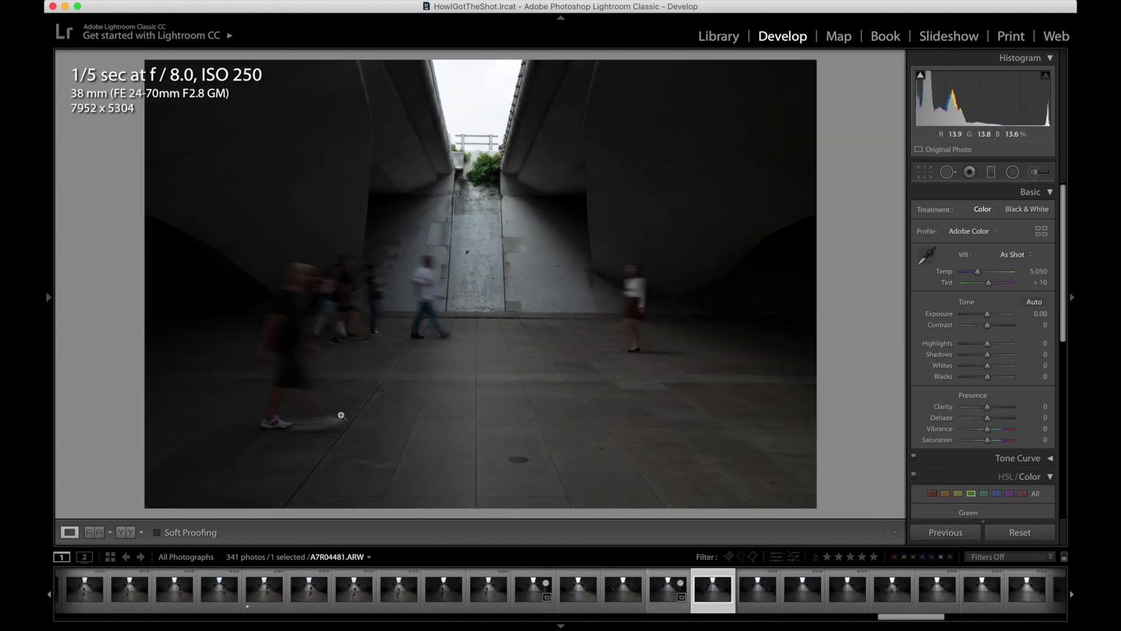
pyautogui.click(852, 589)
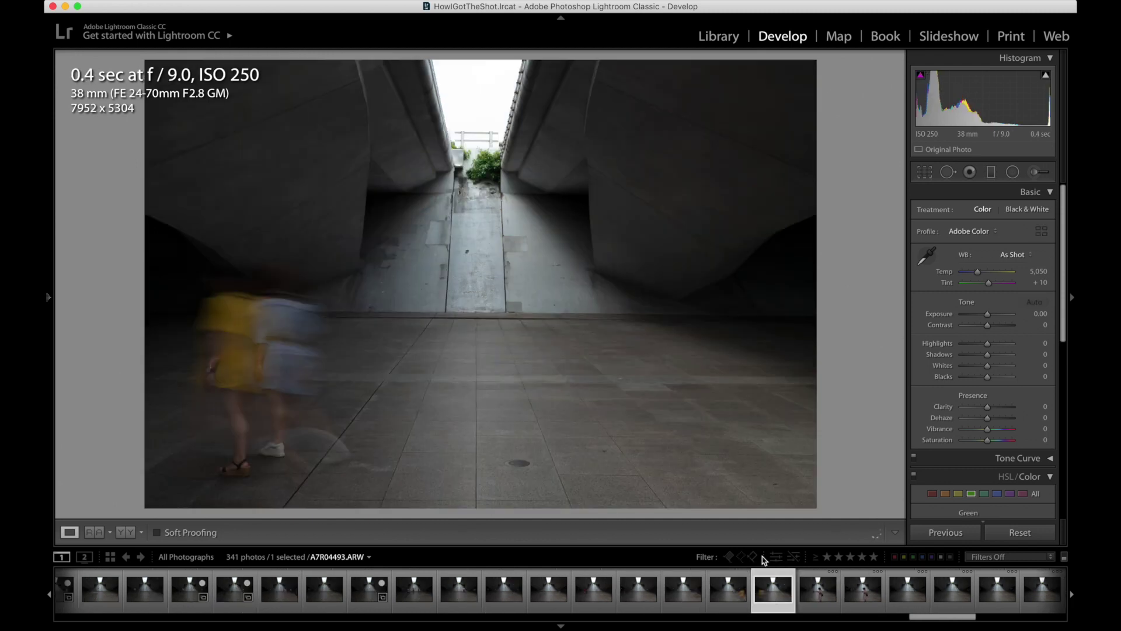
# Check the blue-umbrella shot, then settle on the 1/5 sec crowd frame A7R04480.
pyautogui.scroll(-3, 788, 589)
pyautogui.click(826, 588)
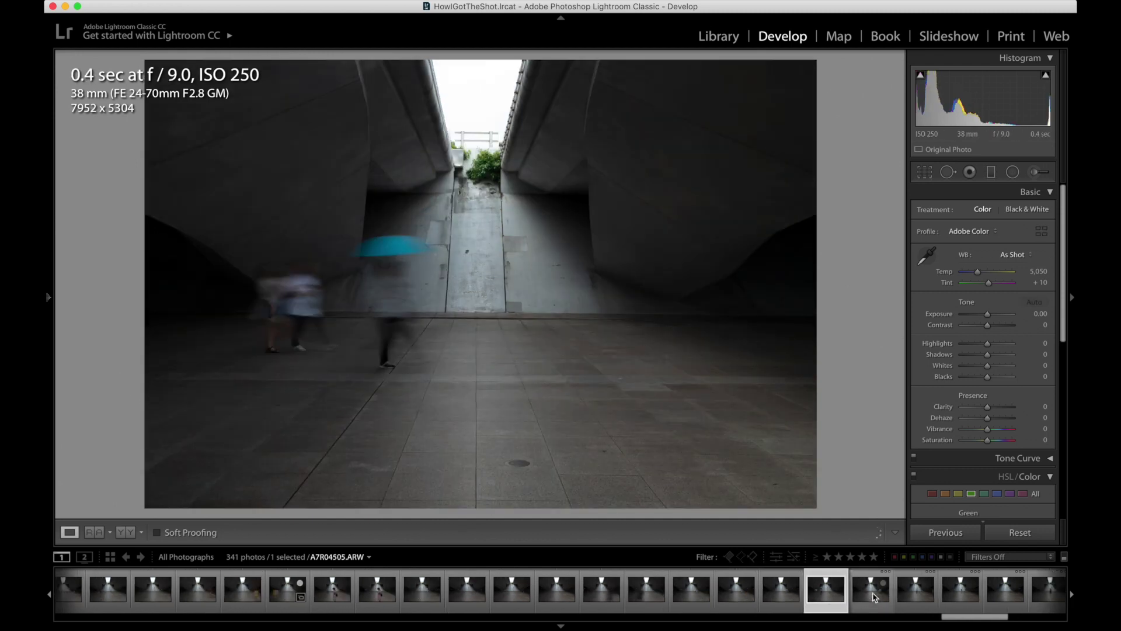
pyautogui.click(841, 588)
pyautogui.click(708, 589)
pyautogui.click(488, 589)
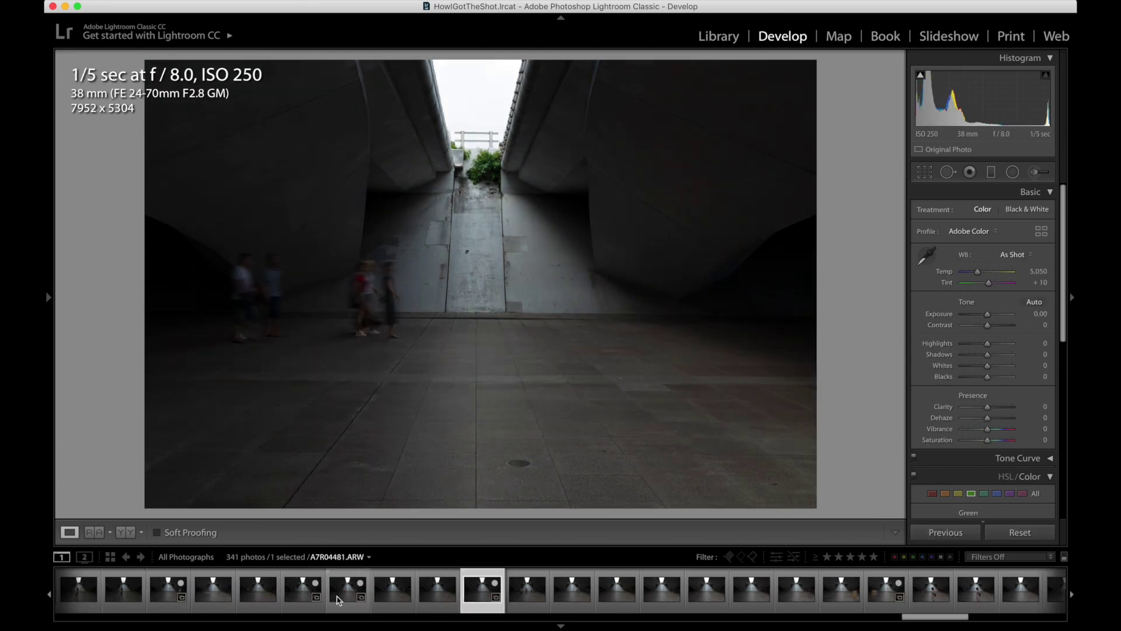
pyautogui.click(292, 590)
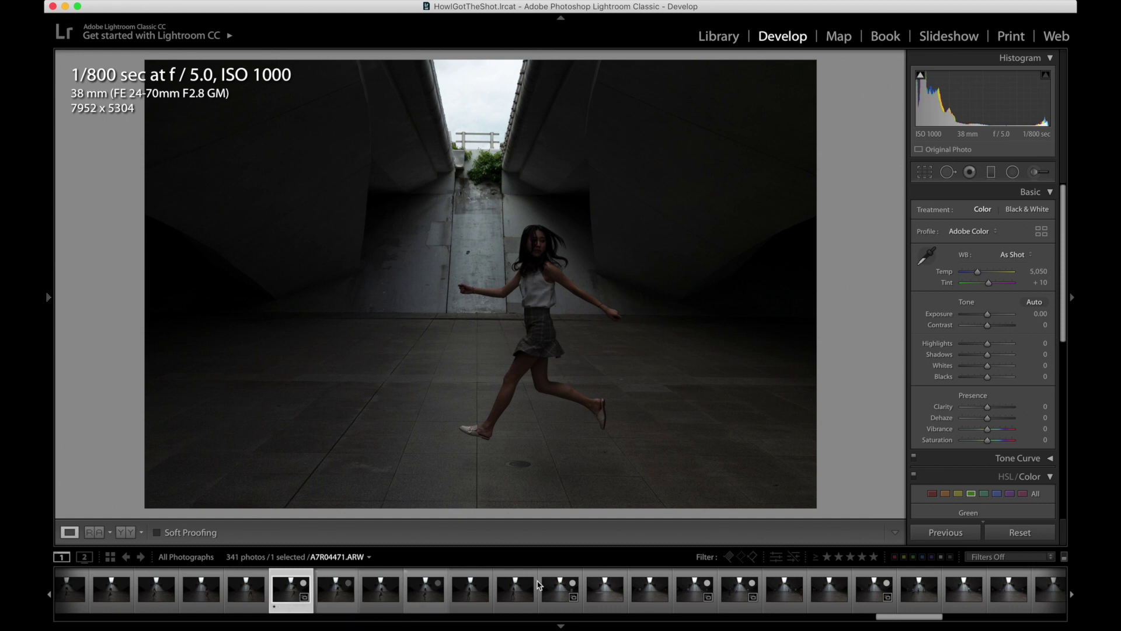
pyautogui.click(694, 589)
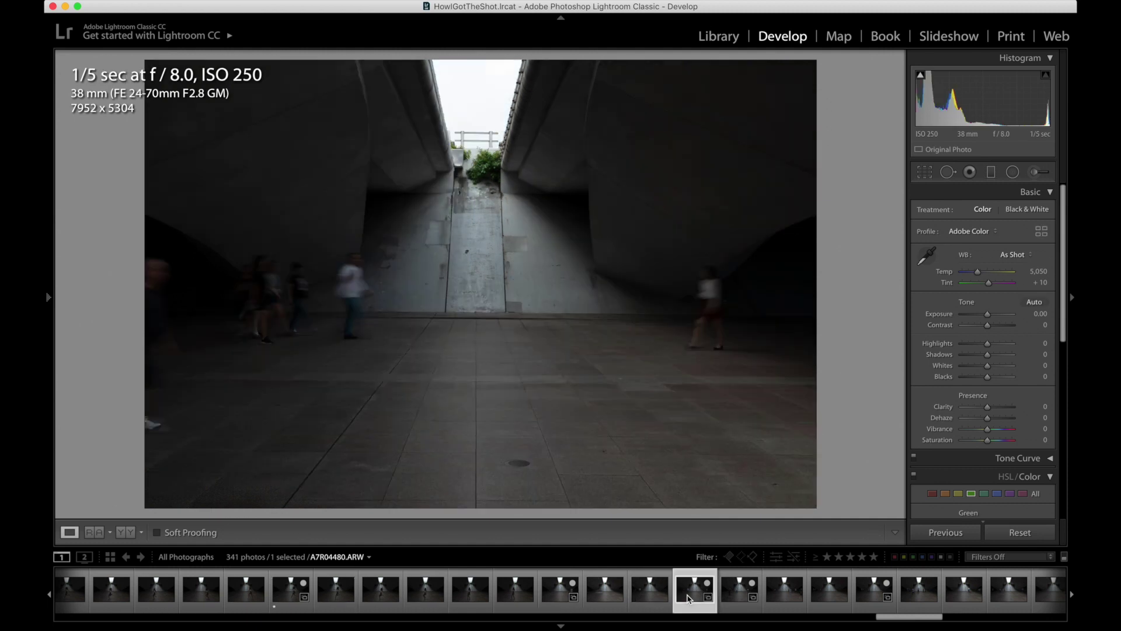
# Filter the filmstrip to the Quick Collection and scroll through its photos.
pyautogui.click(369, 558)
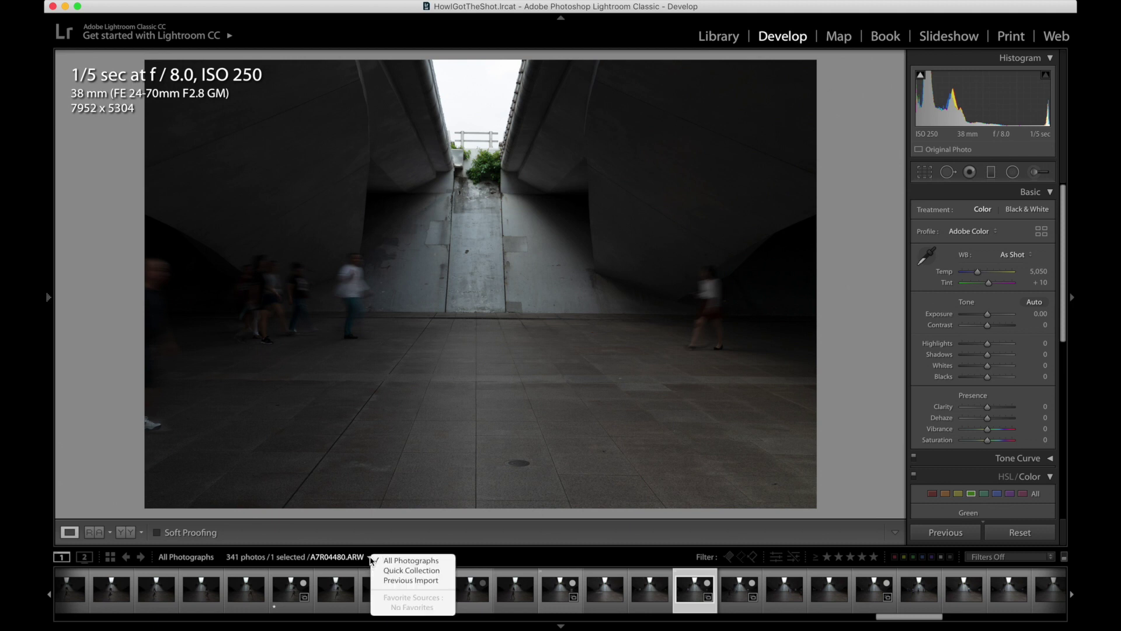
pyautogui.click(390, 571)
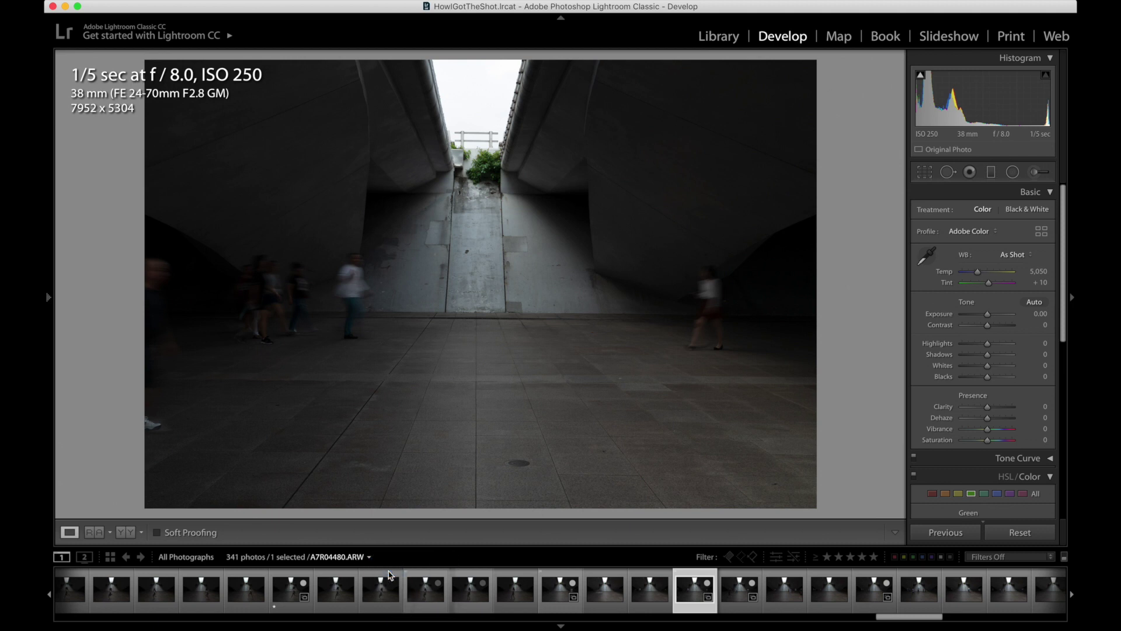
pyautogui.moveTo(205, 617); pyautogui.dragTo(100, 615)
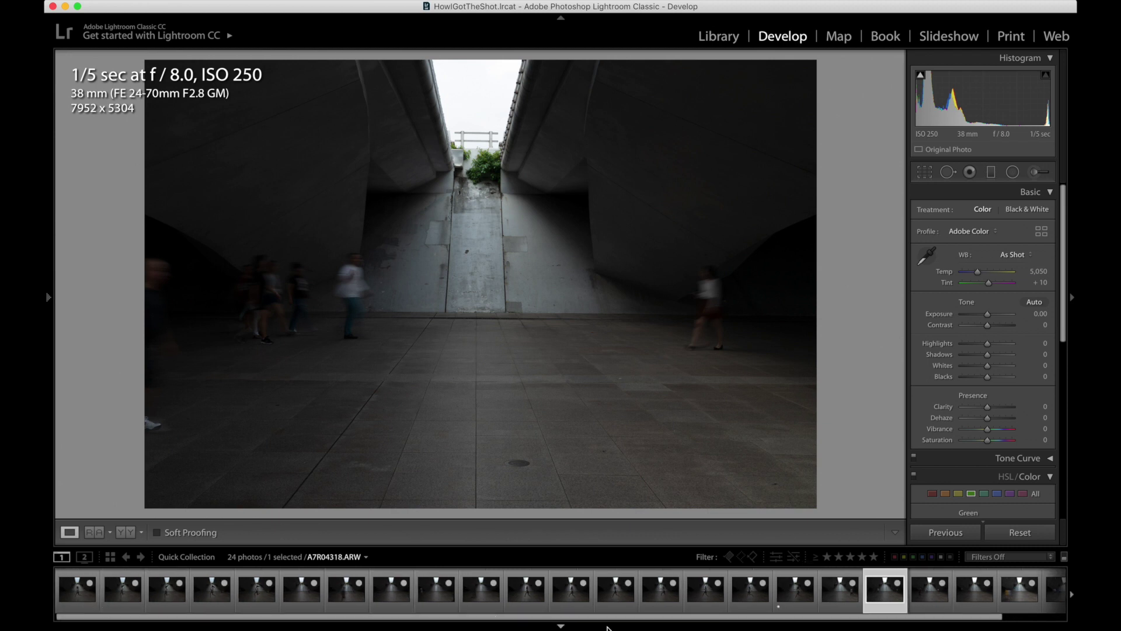
pyautogui.moveTo(639, 621); pyautogui.dragTo(753, 621)
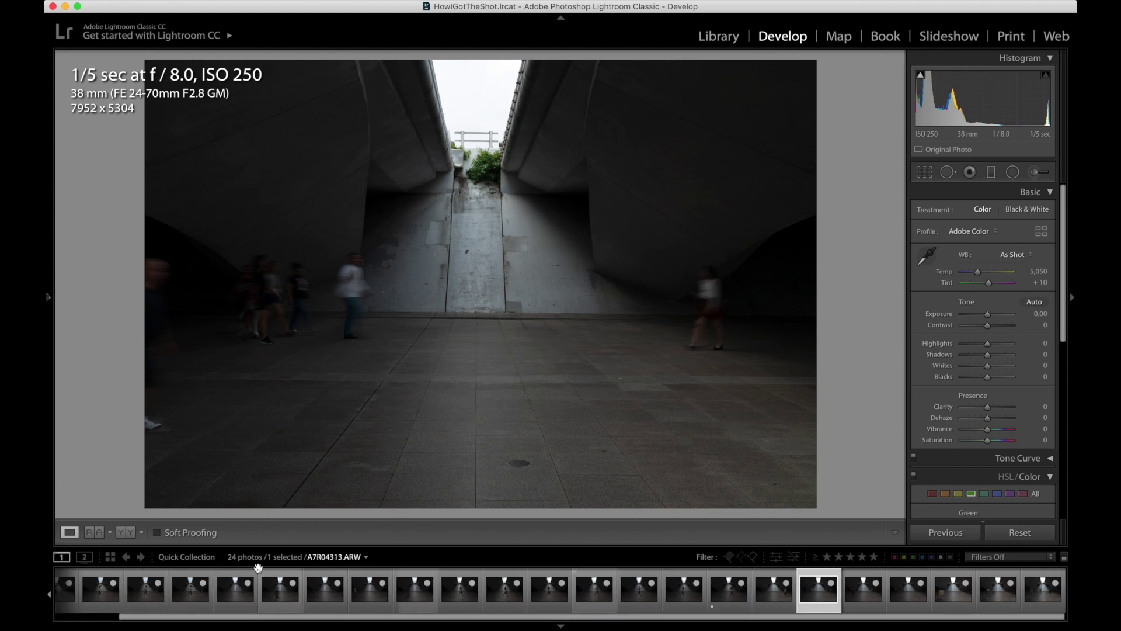
# Toggle the source to All Photographs (341) and back to the 24-photo Quick Collection.
pyautogui.click(350, 564)
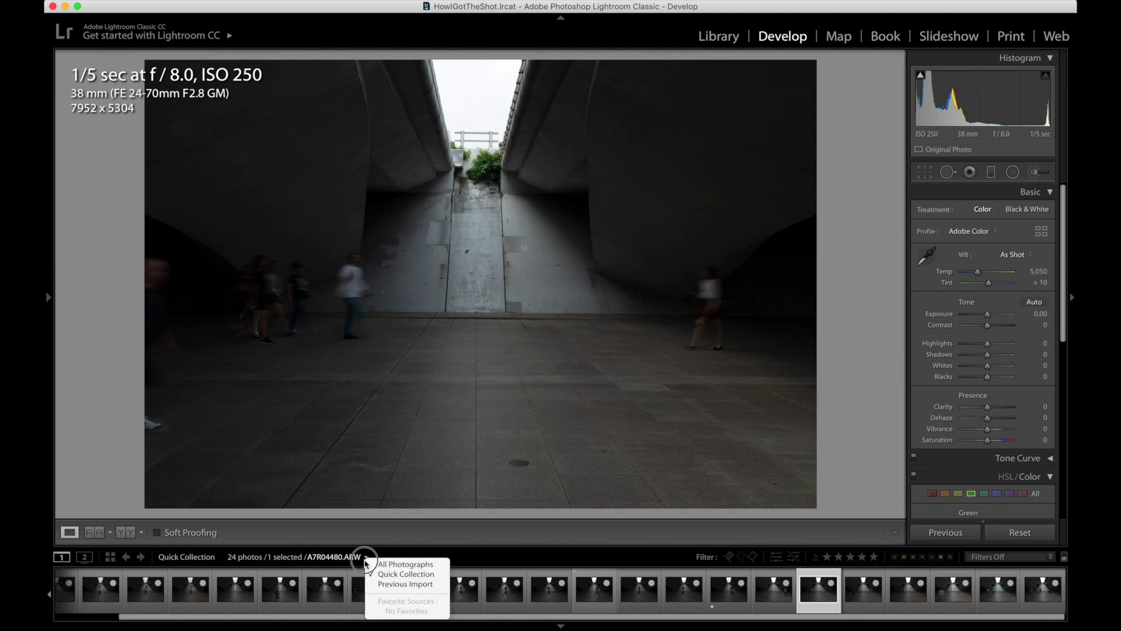
pyautogui.click(388, 564)
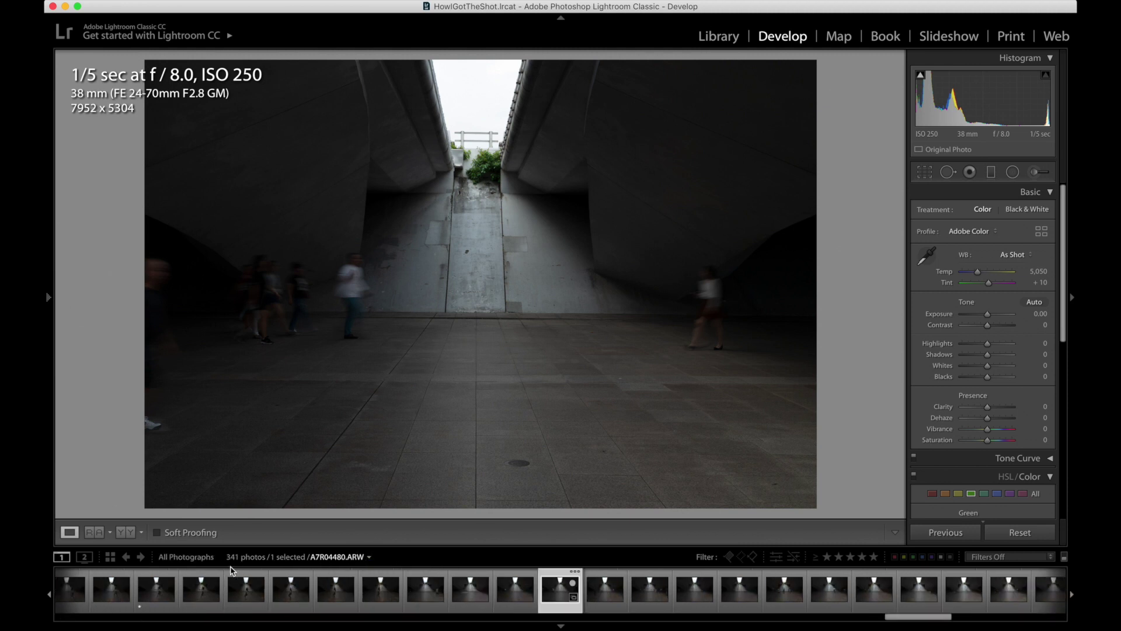
pyautogui.click(372, 559)
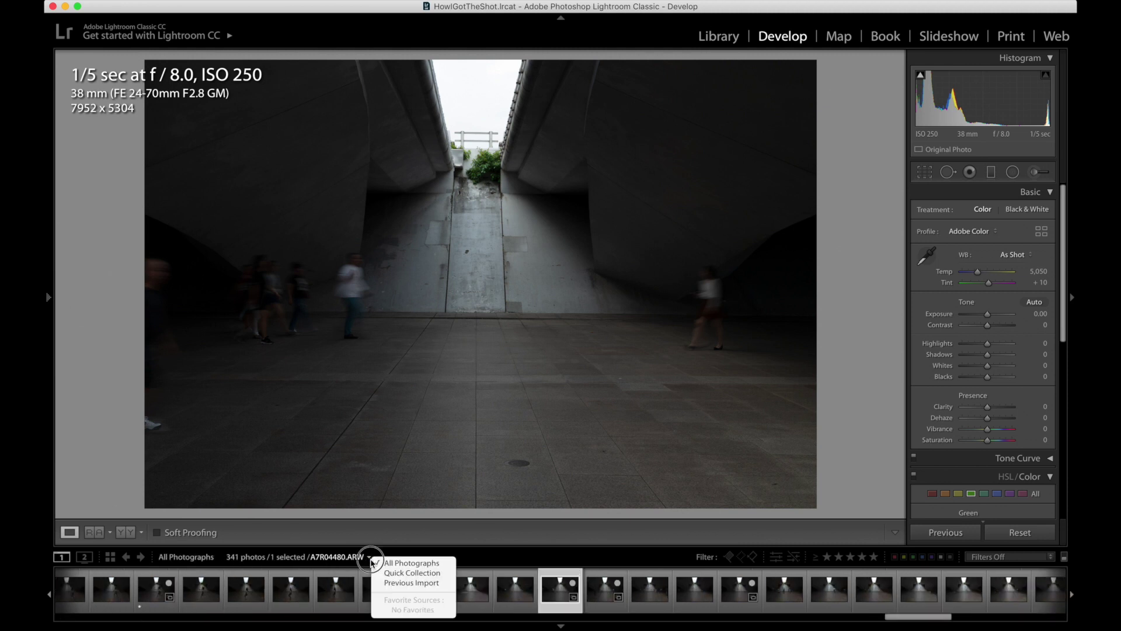
pyautogui.click(385, 573)
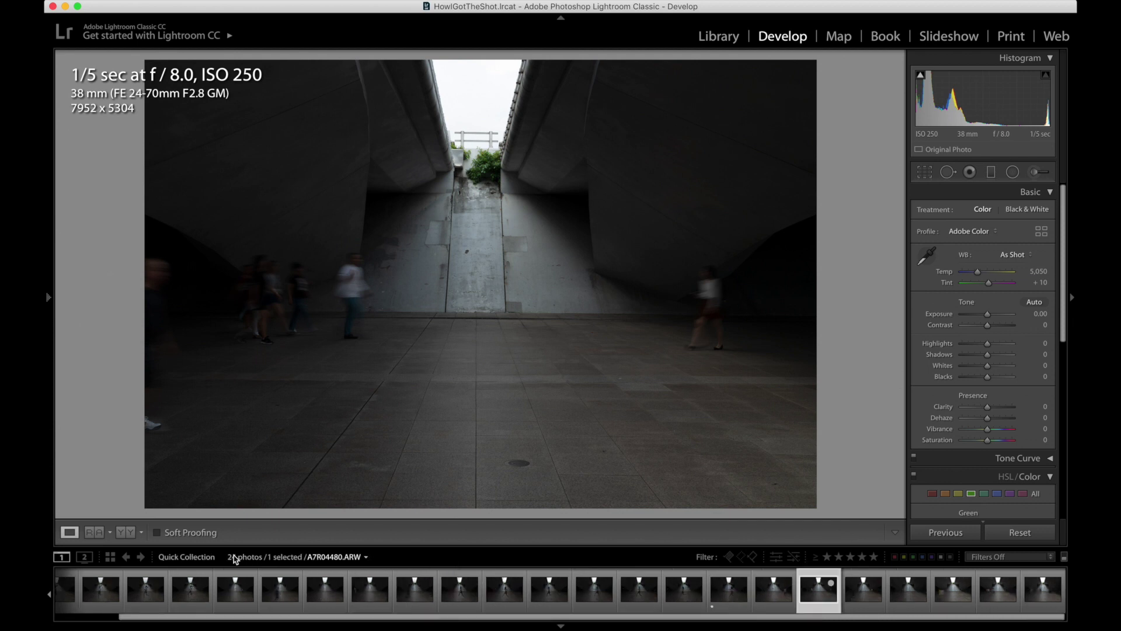
pyautogui.moveTo(139, 619); pyautogui.dragTo(64, 617)
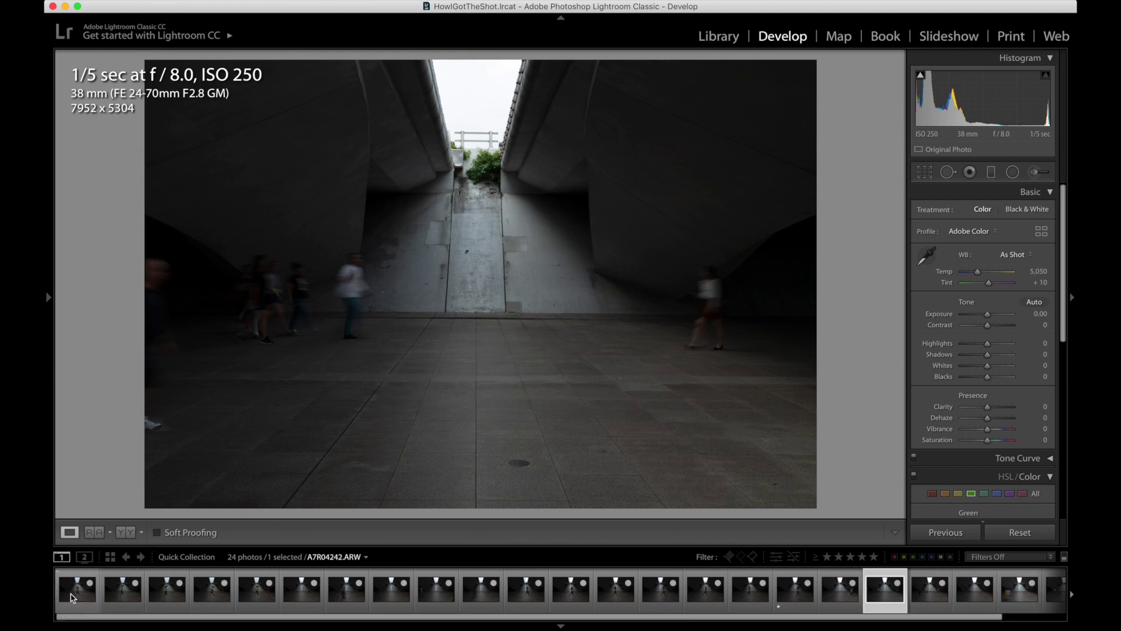
# From the first Quick Collection photo, arrow through the long exposures to walker shot A7R04317.
pyautogui.click(72, 597)
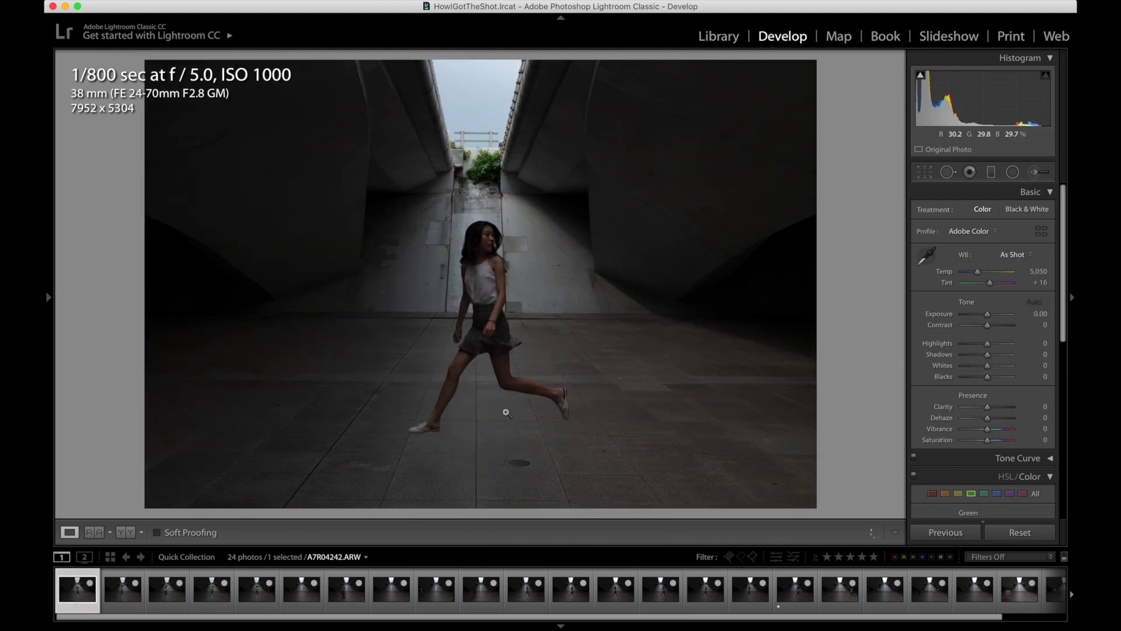
pyautogui.press('Right')
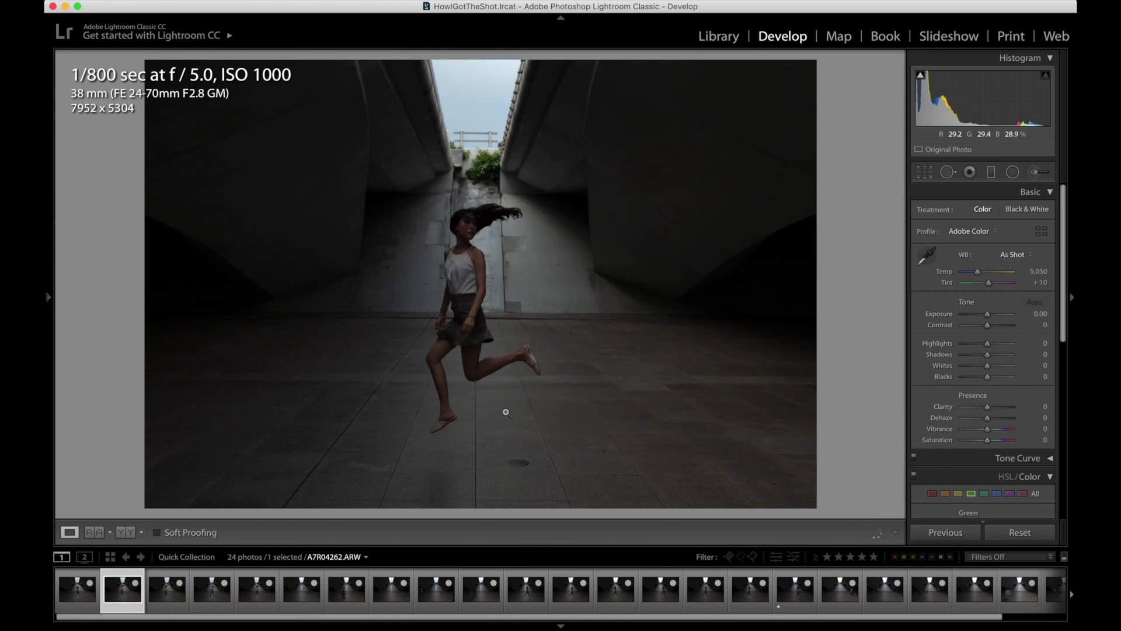
pyautogui.press('Right')
pyautogui.press('Right')
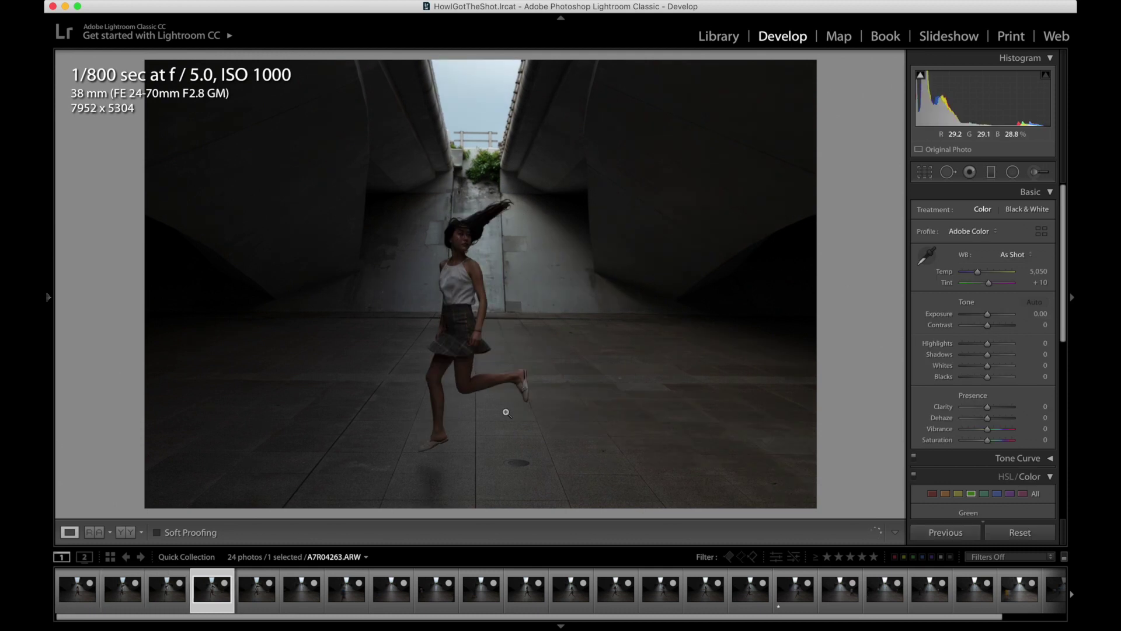
pyautogui.press('Right')
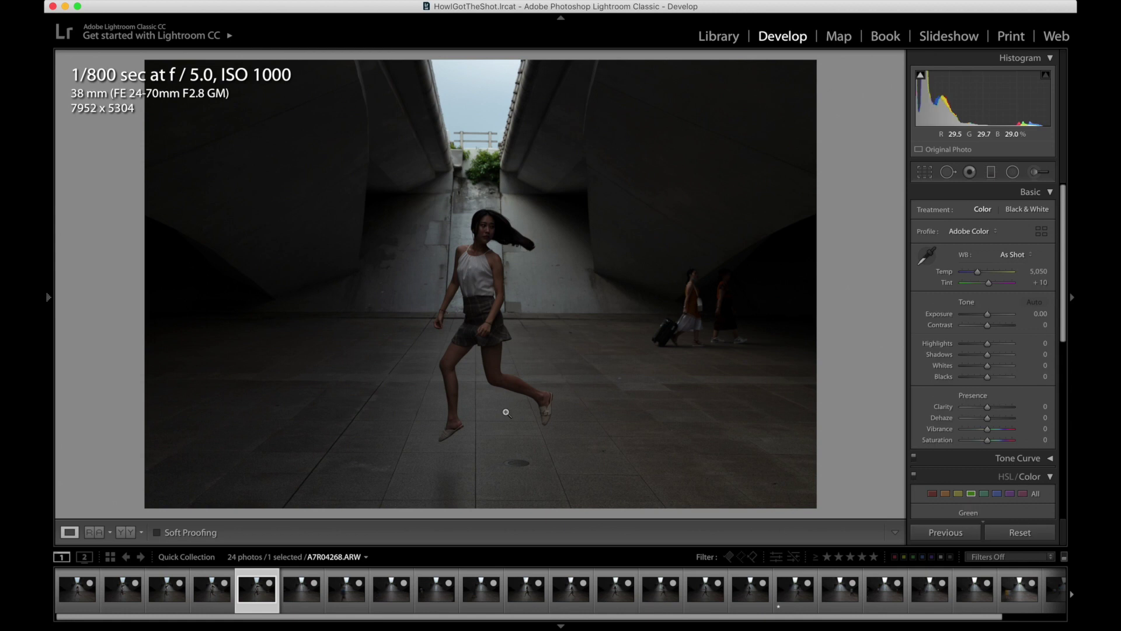
pyautogui.press('Right')
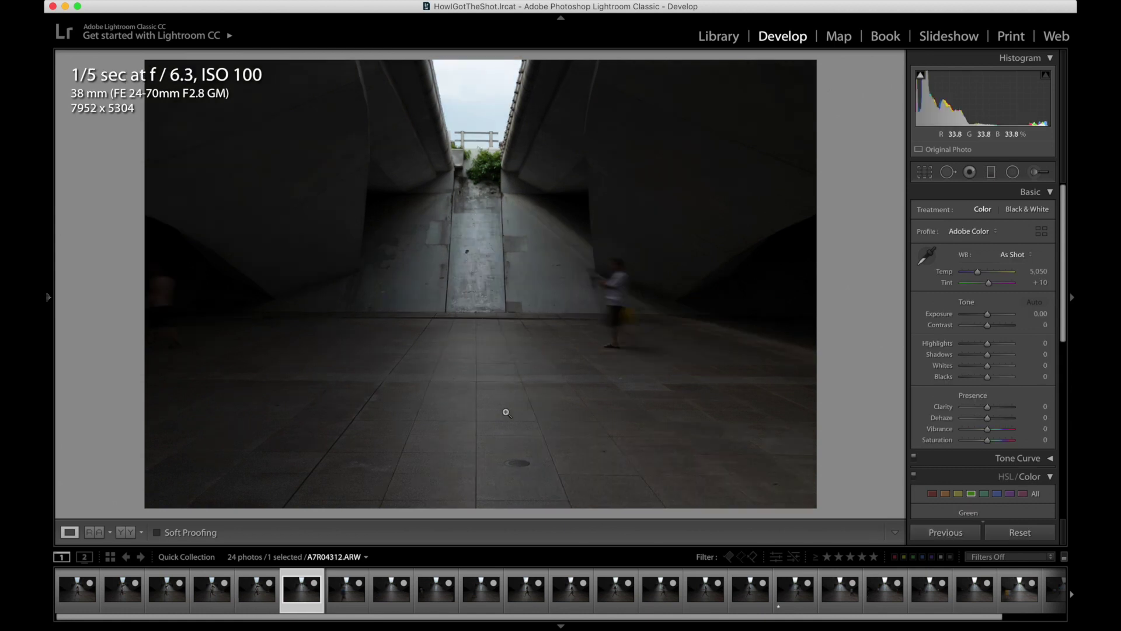
pyautogui.press('Right')
pyautogui.press('Right')
pyautogui.press('Right')
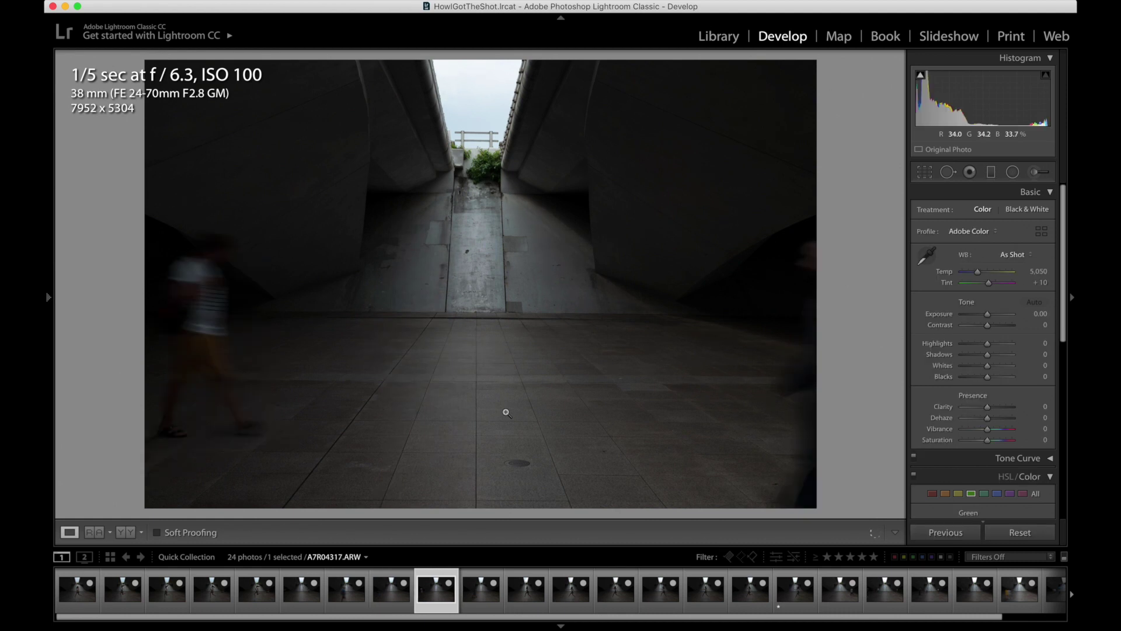
pyautogui.press('Right')
pyautogui.press('Right')
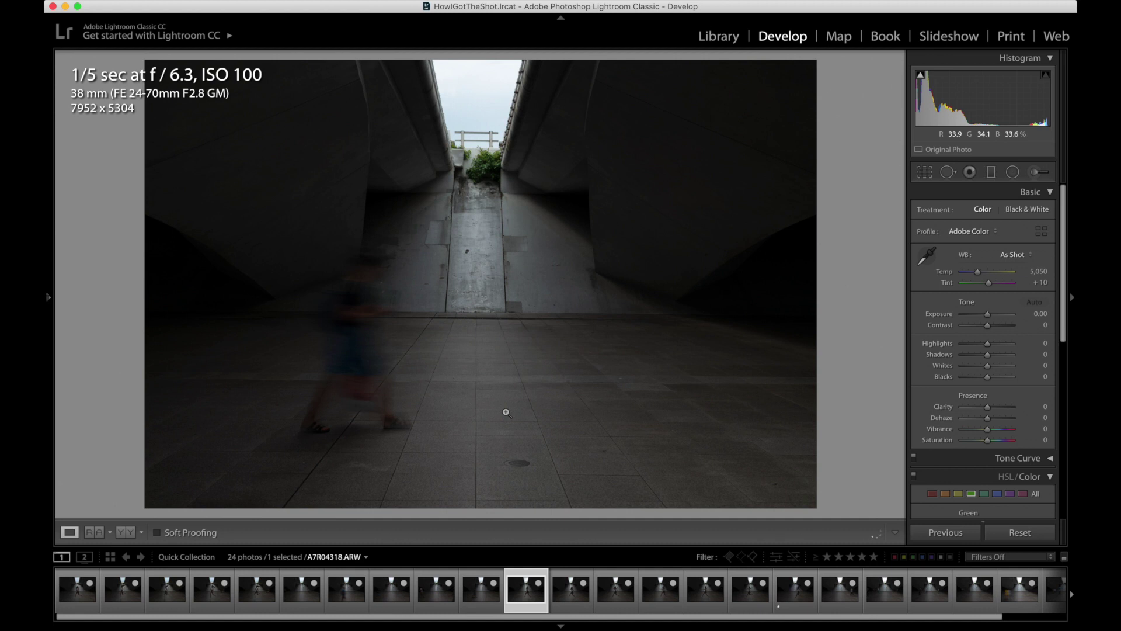
pyautogui.press('Left')
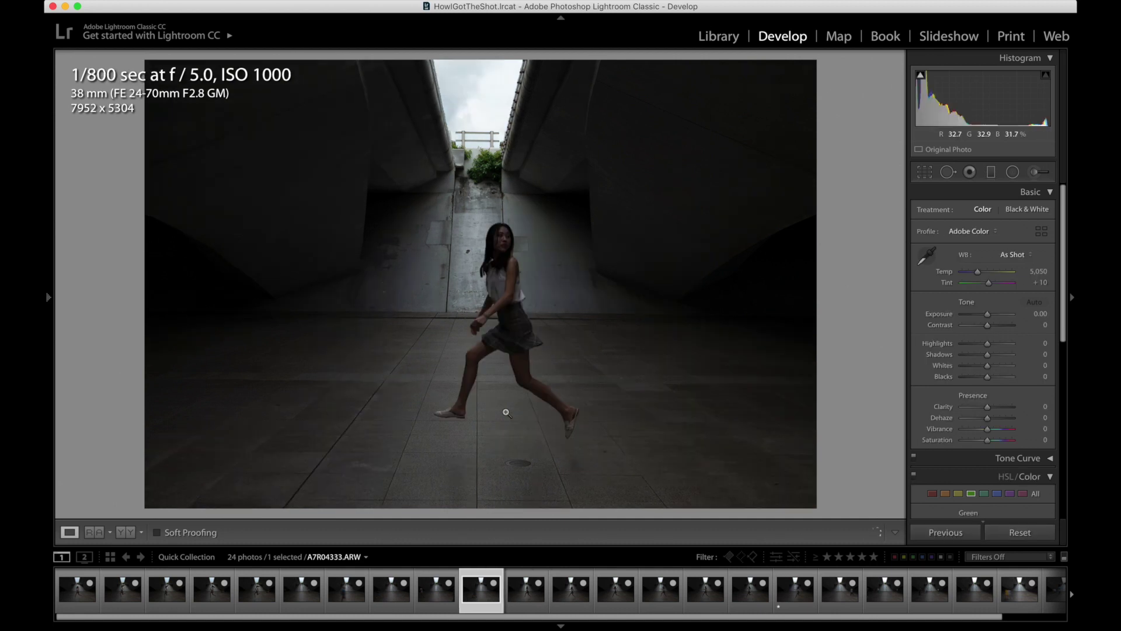
pyautogui.press('Left')
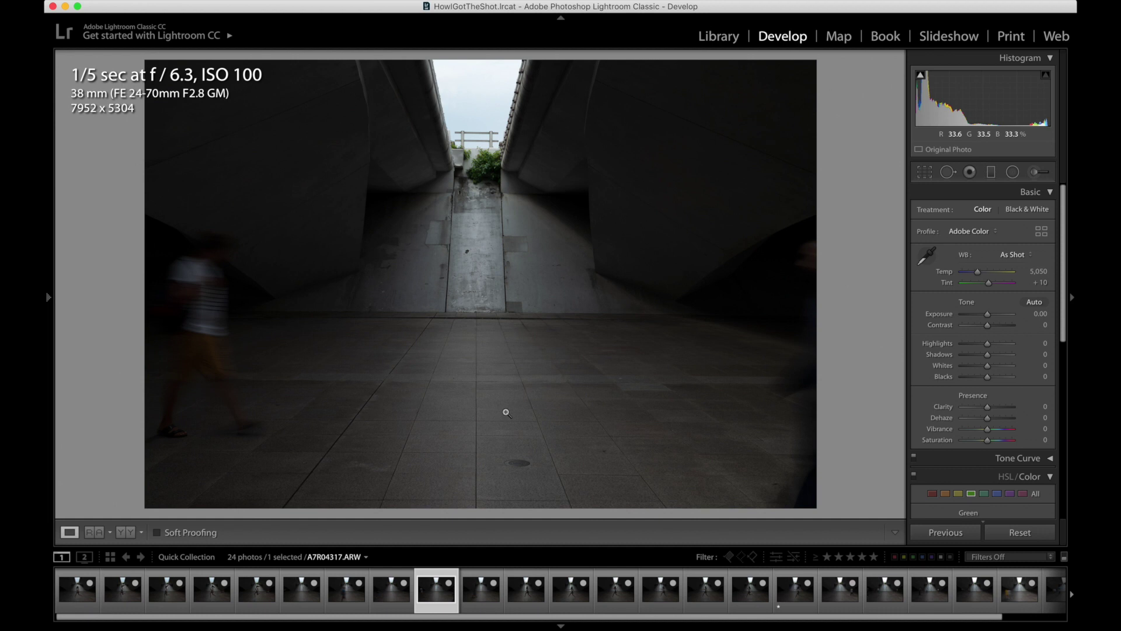
# Arrow through the dancer's jump shots and land on A7R04419.
pyautogui.press('Right')
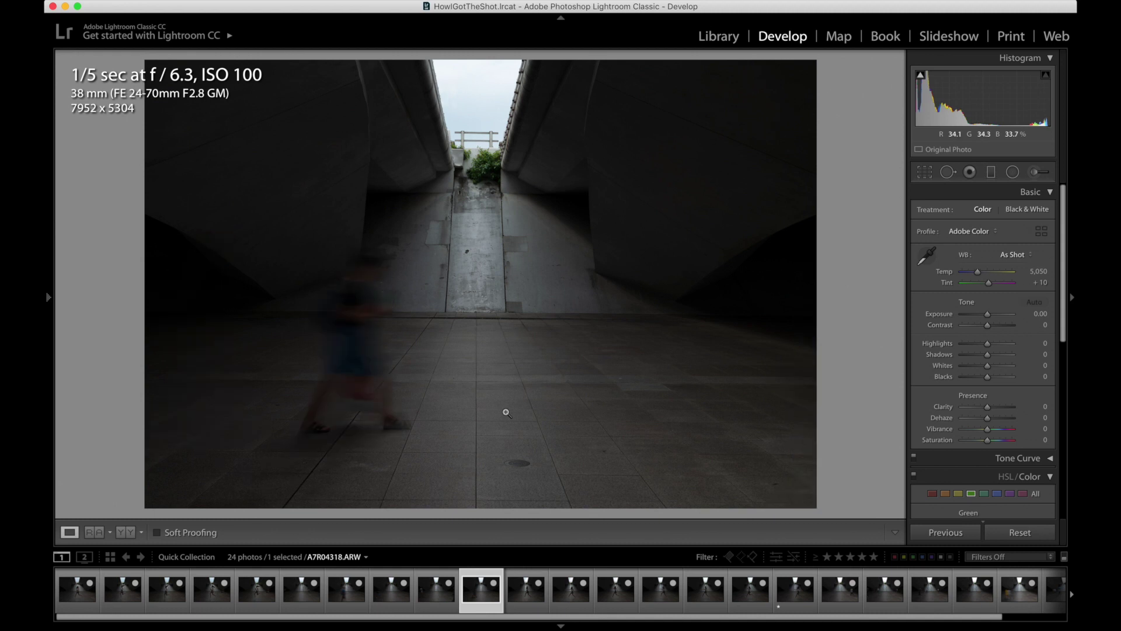
pyautogui.press('Right')
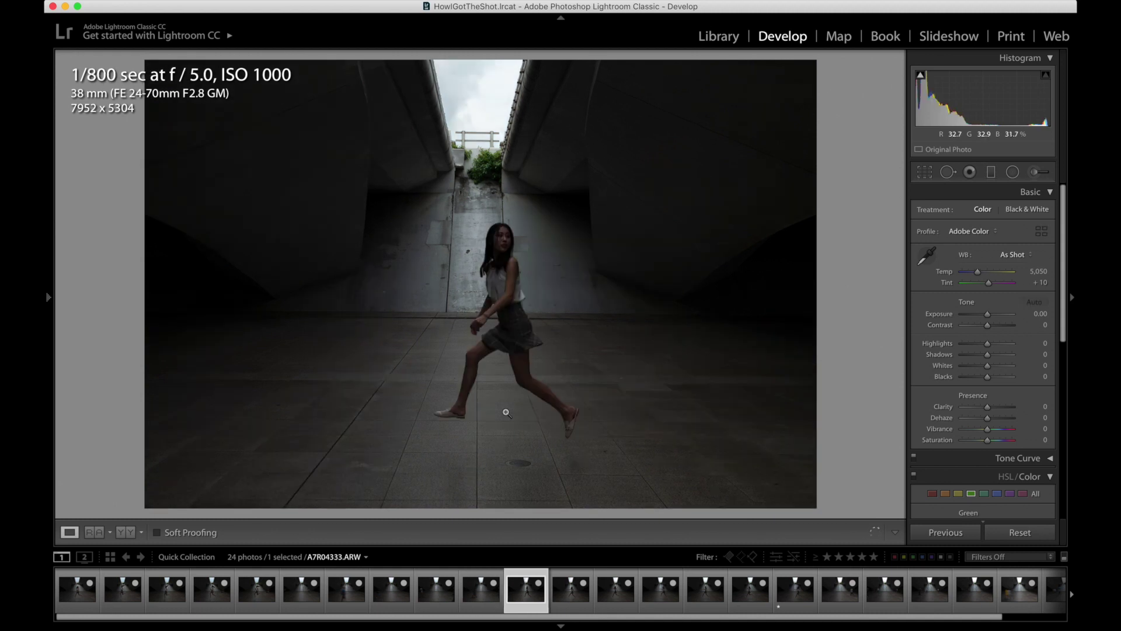
pyautogui.press('Right')
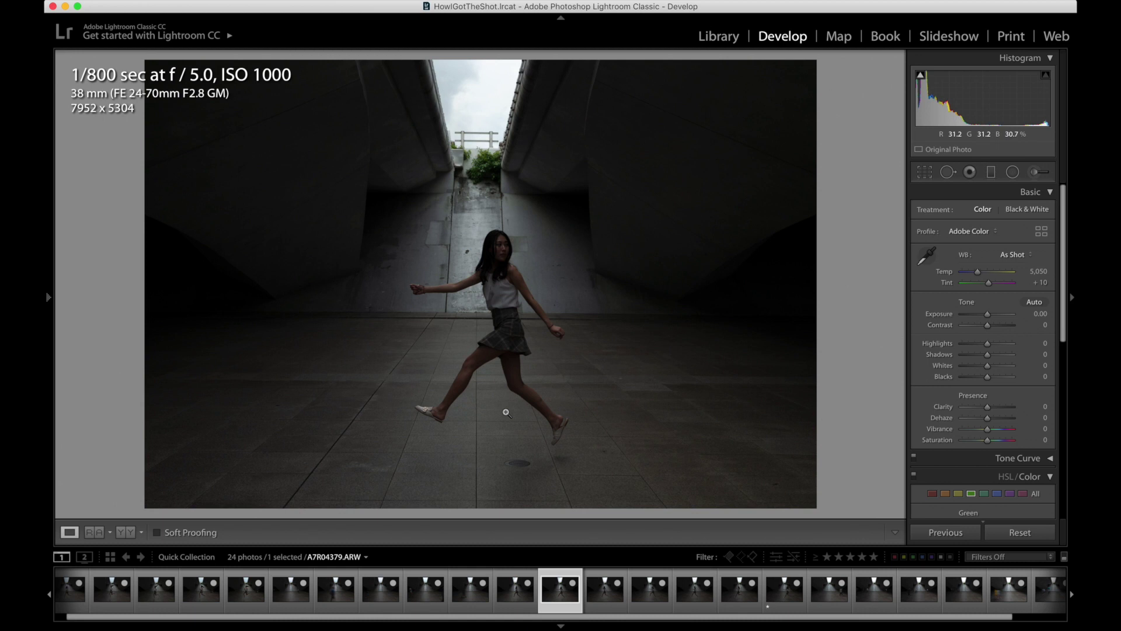
pyautogui.press('Right')
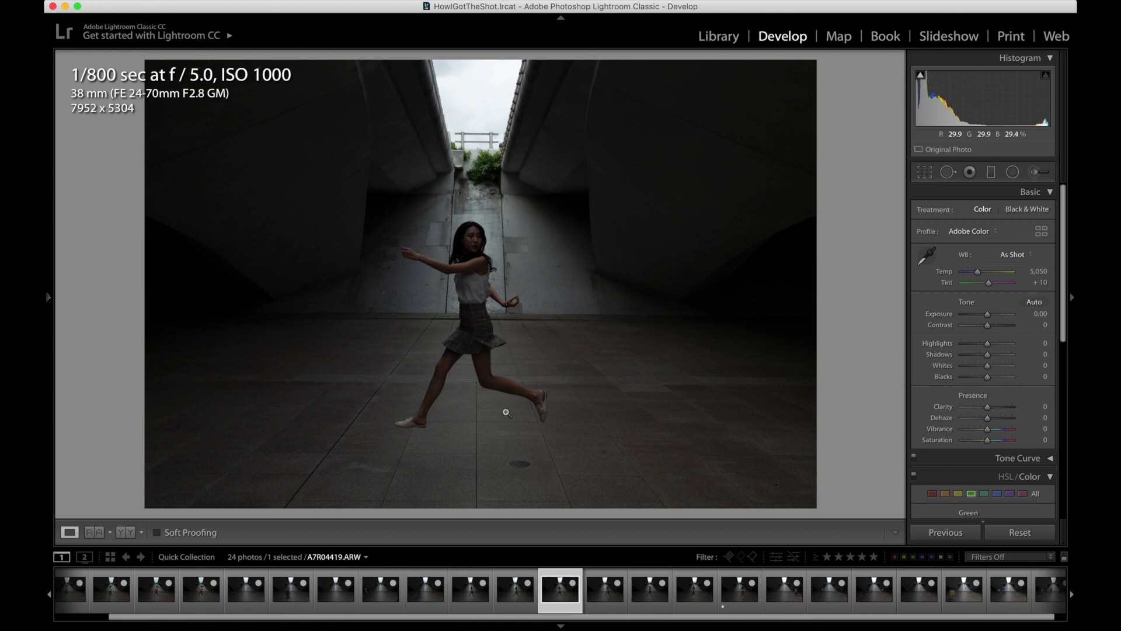
pyautogui.press('Right')
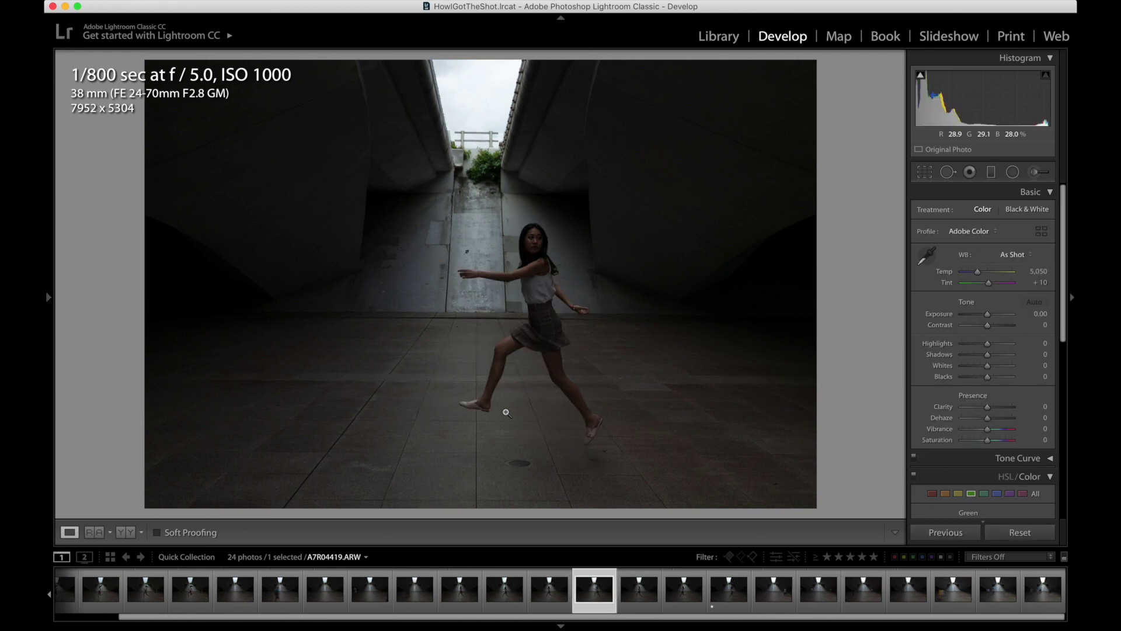
pyautogui.press('Right')
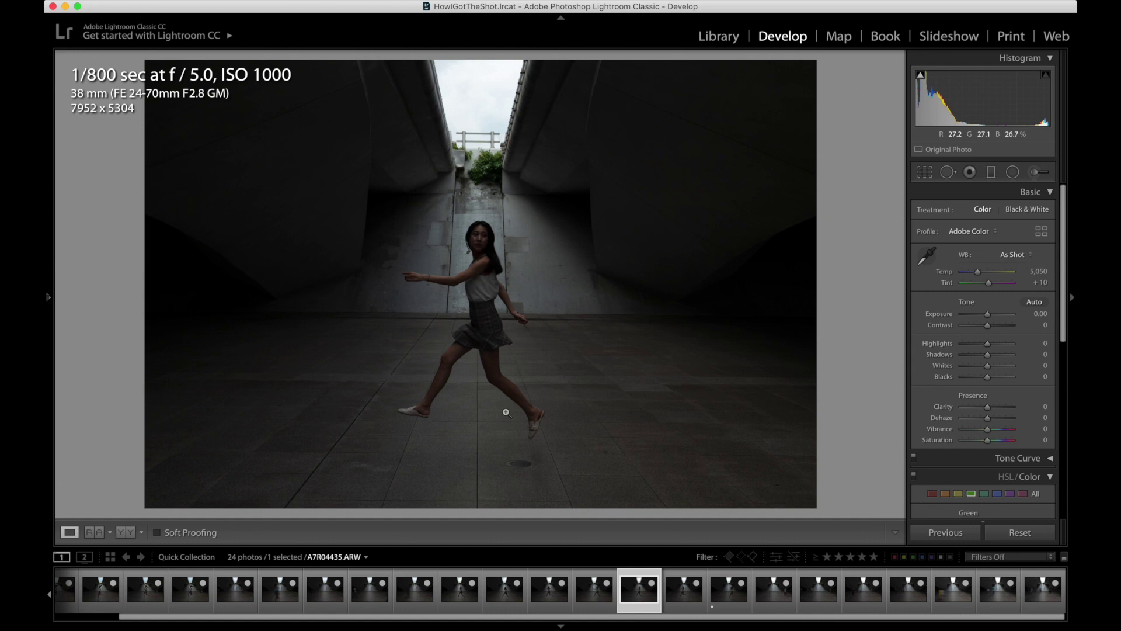
pyautogui.press('Left')
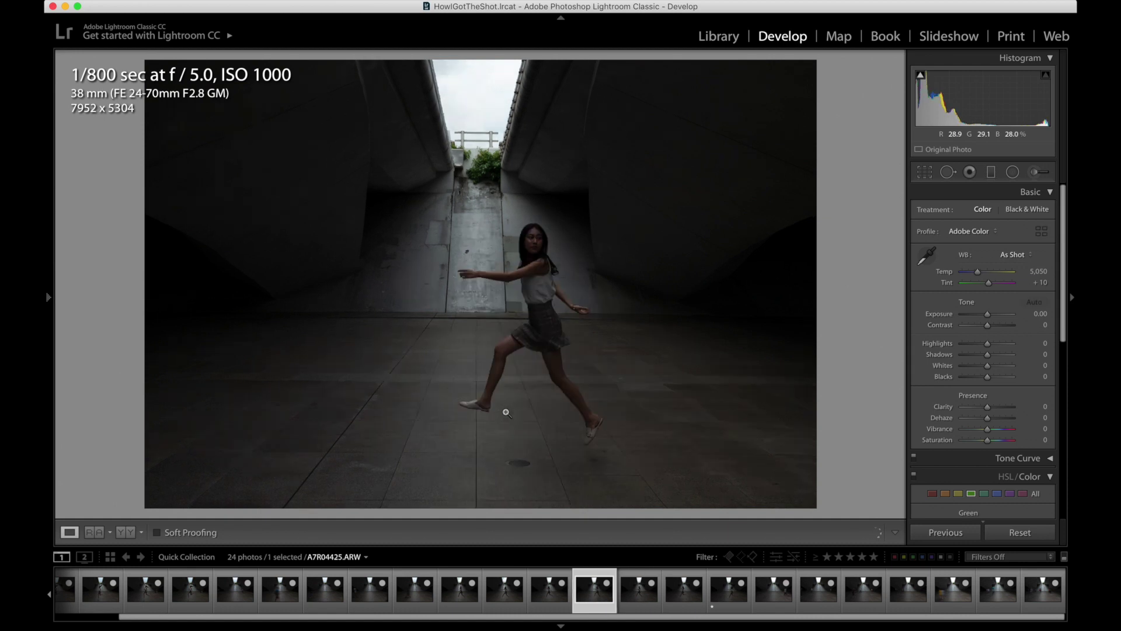
pyautogui.press('Right')
pyautogui.press('Right')
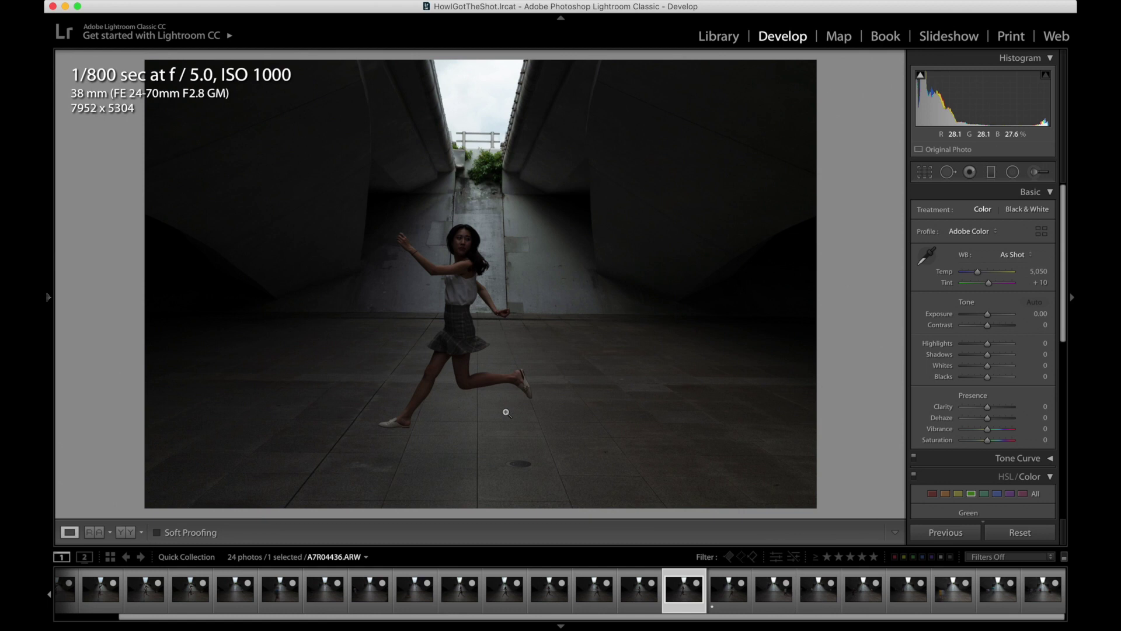
pyautogui.press('Right')
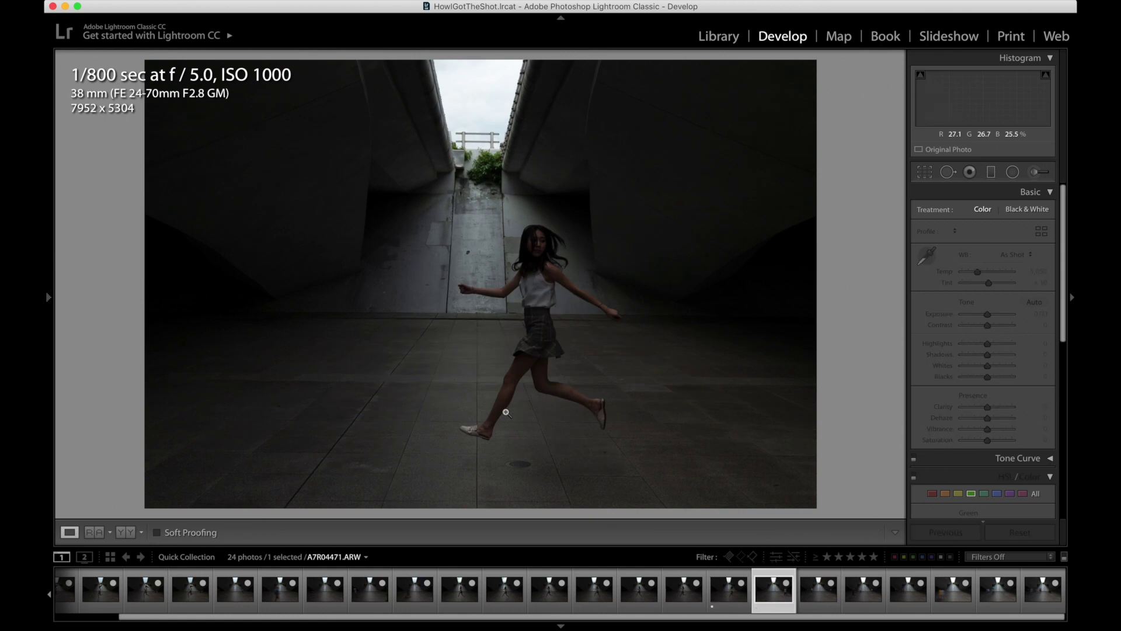
pyautogui.click(559, 588)
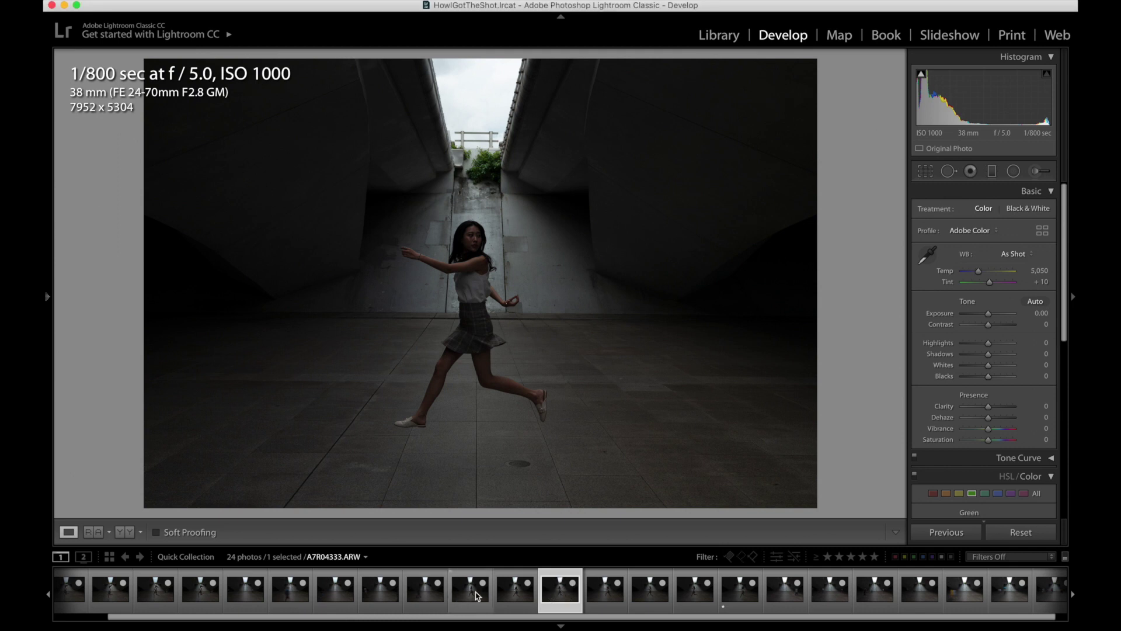
# Compare A7R04379 and neighbouring jump shots, checking the dancer's detail at 1:1 zoom.
pyautogui.click(515, 598)
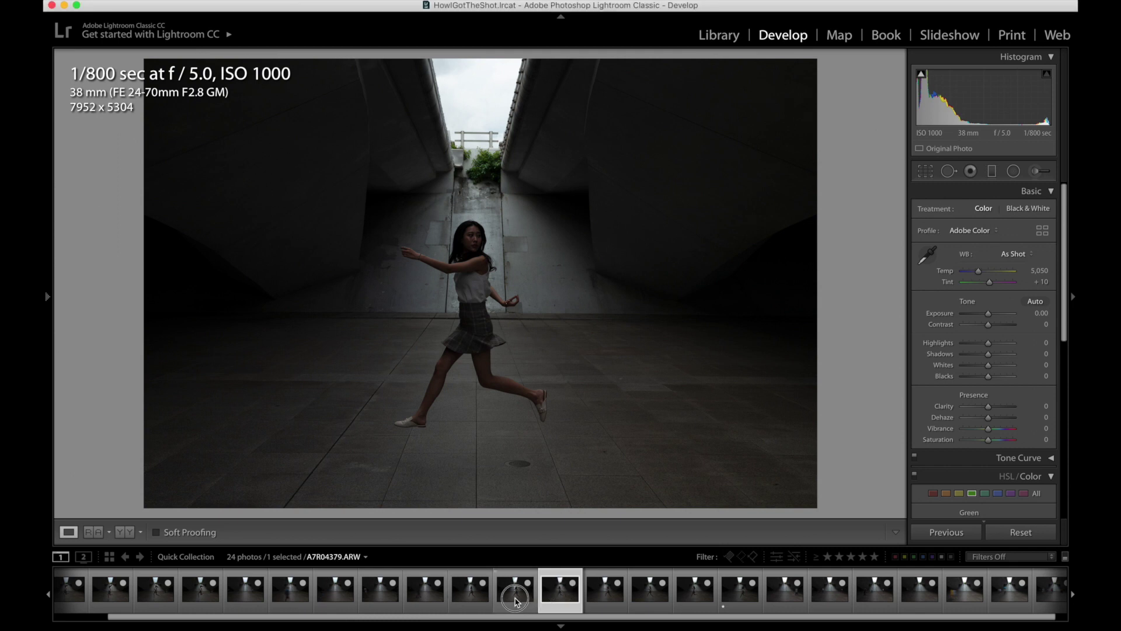
pyautogui.click(569, 601)
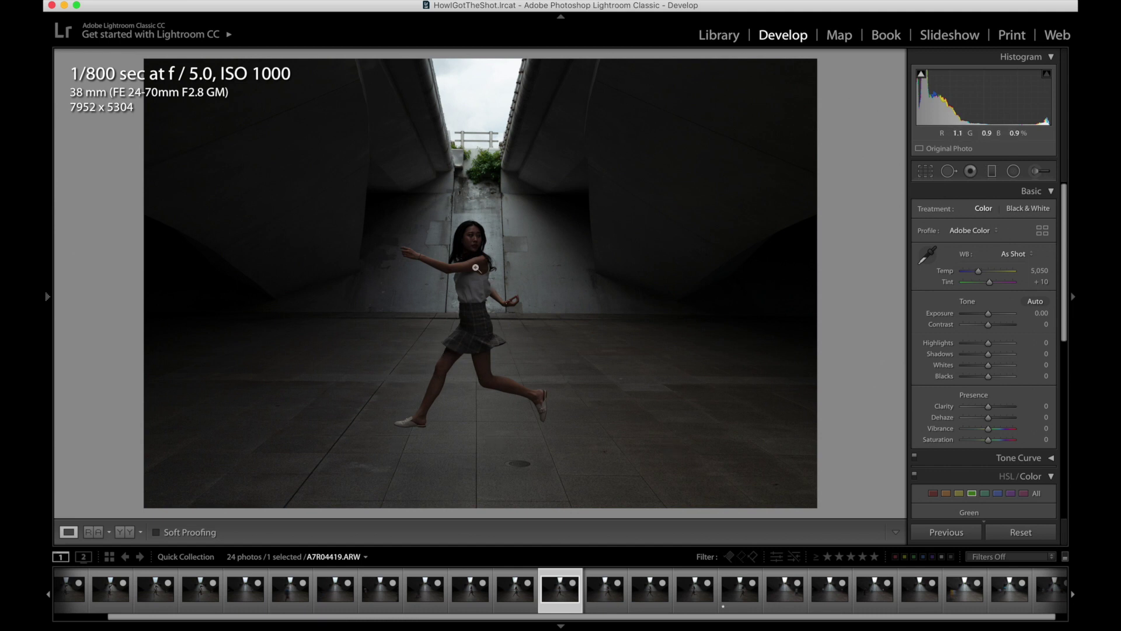
pyautogui.click(500, 297)
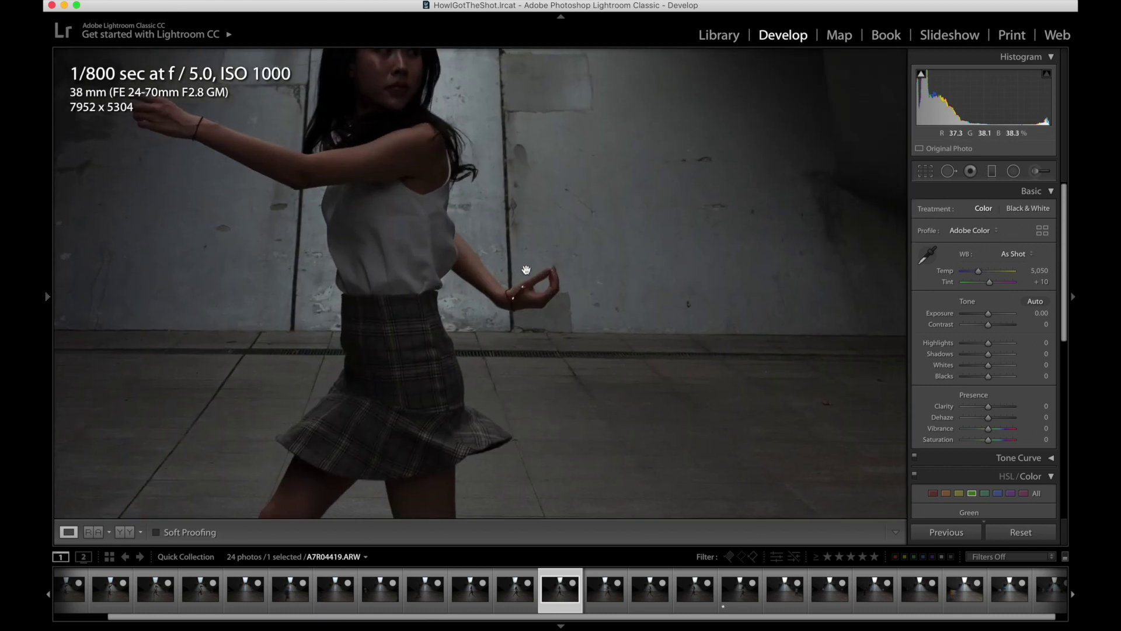
pyautogui.click(513, 310)
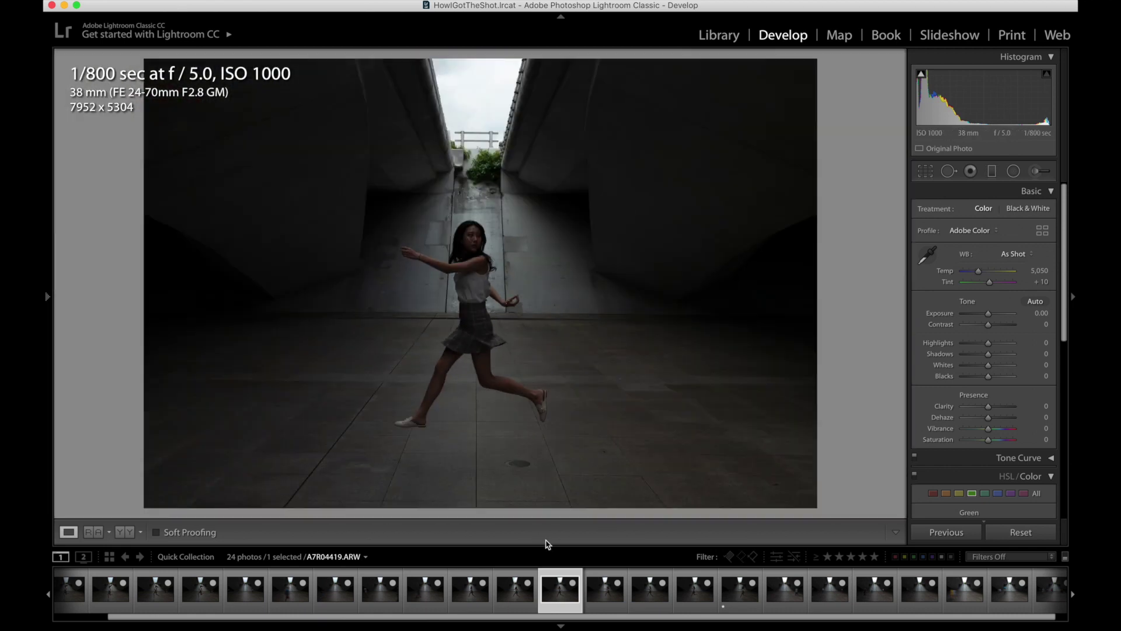
pyautogui.click(515, 587)
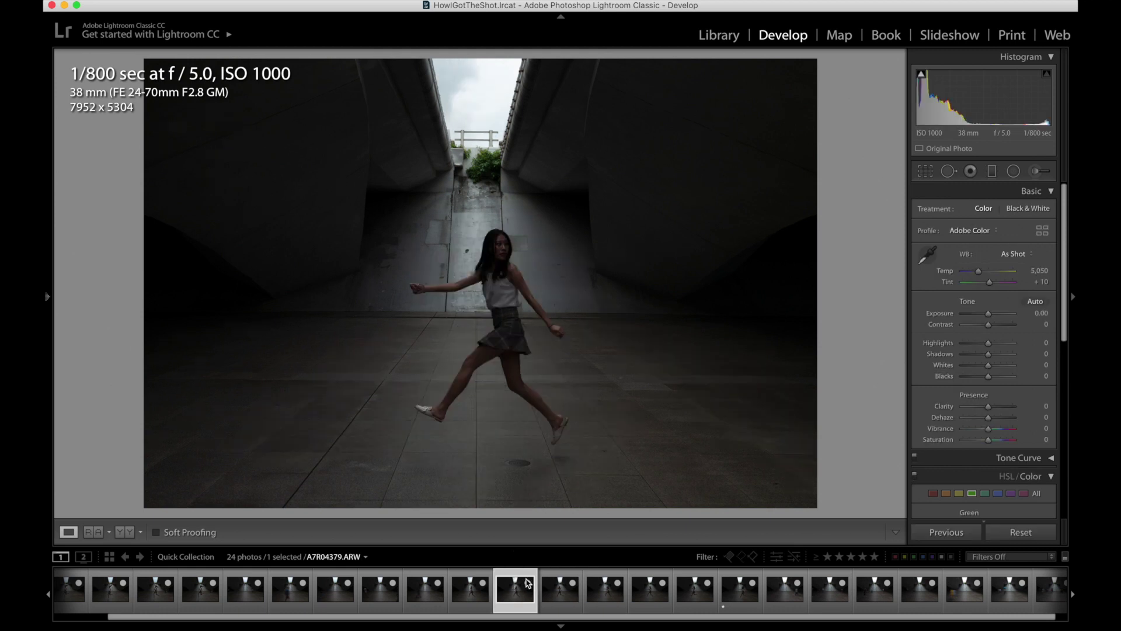
pyautogui.click(610, 597)
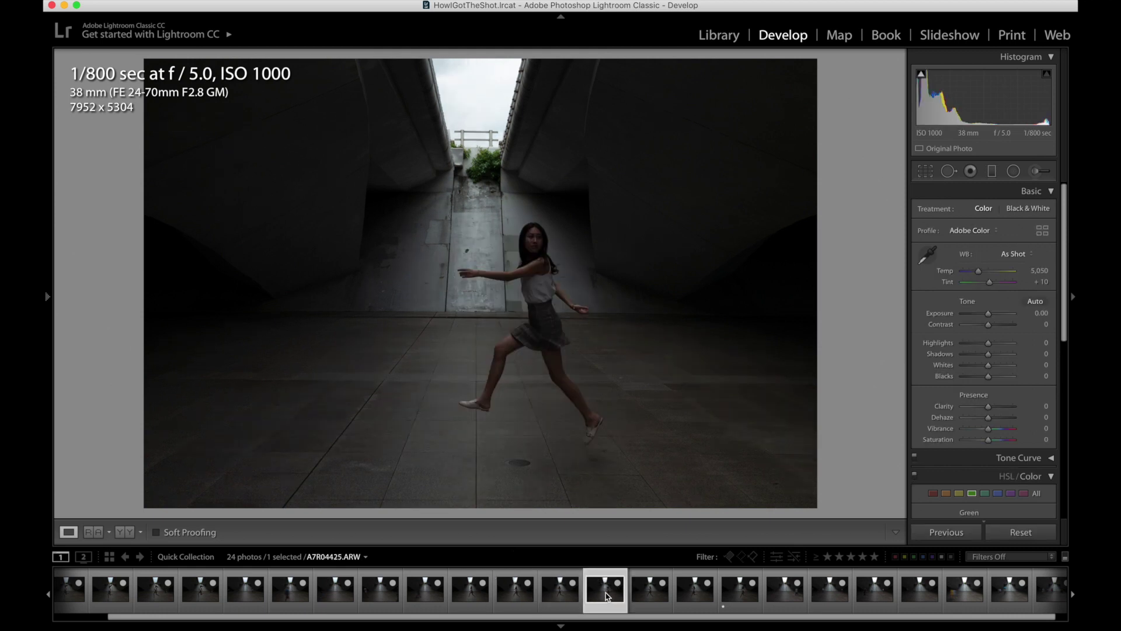
pyautogui.click(651, 596)
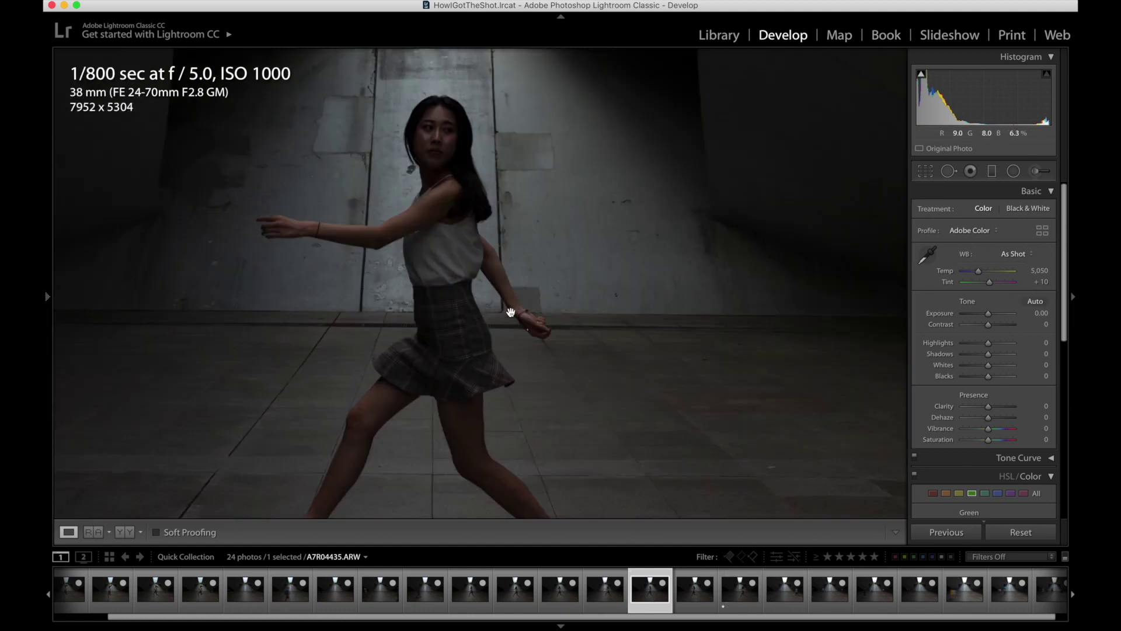
# Compare jump shots zoomed in, finishing on A7R04419 at full-photo view.
pyautogui.click(514, 316)
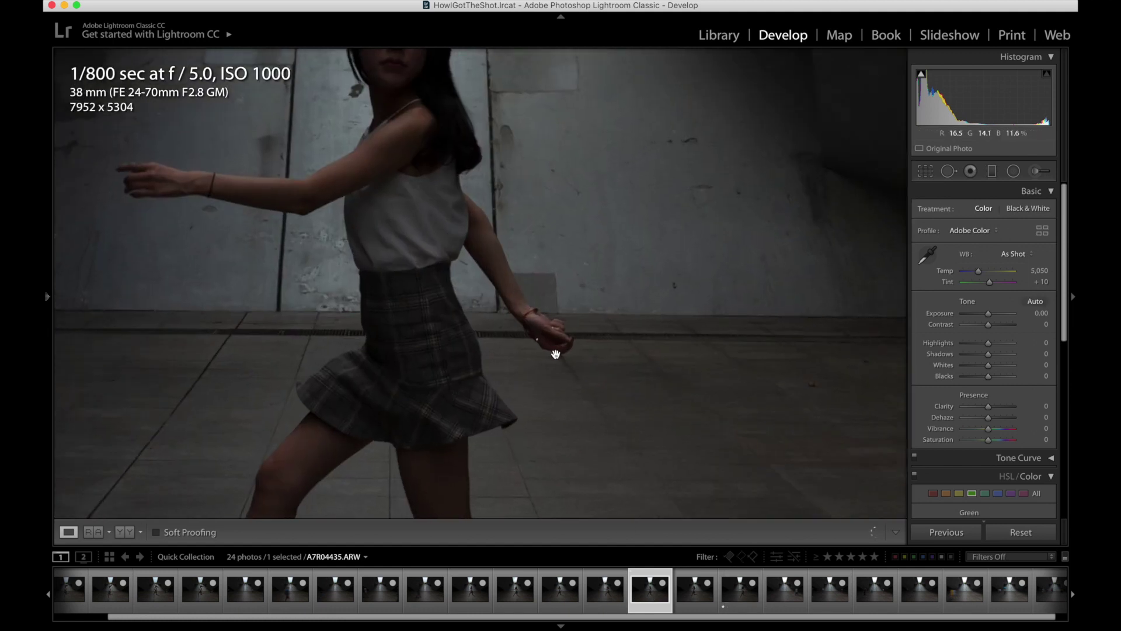
pyautogui.click(515, 596)
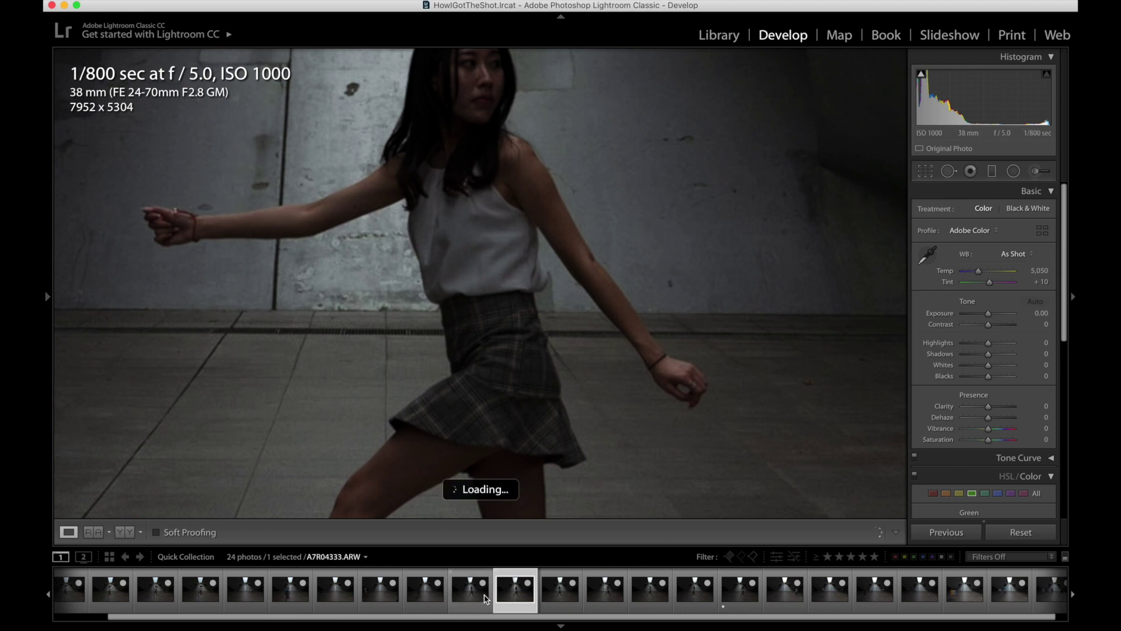
pyautogui.click(577, 607)
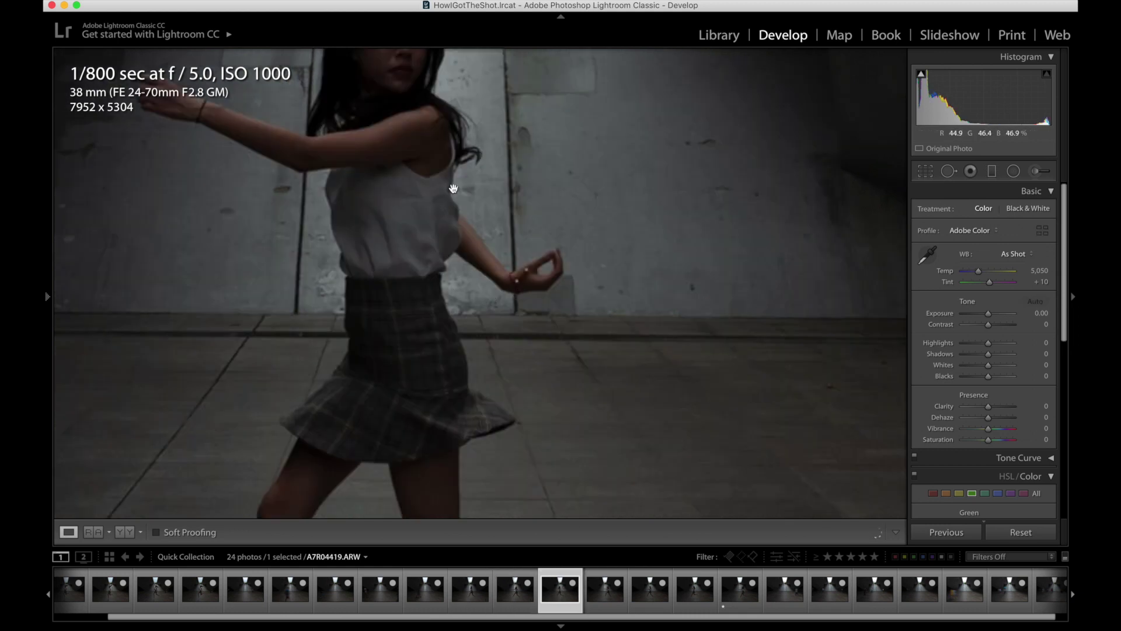
pyautogui.click(454, 188)
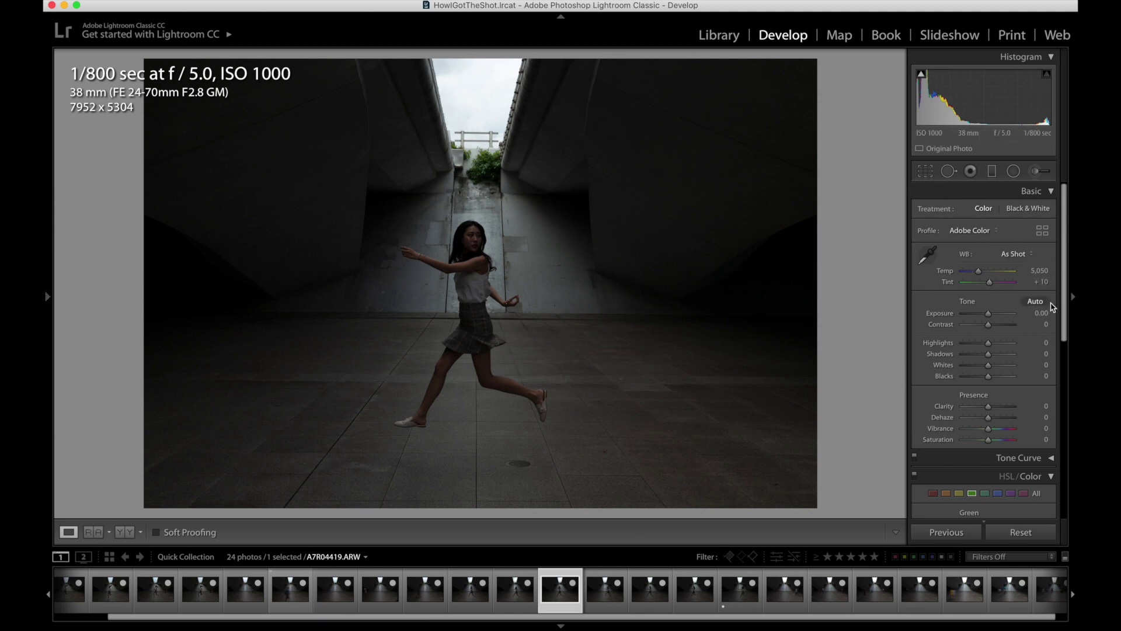
# Fold away the Basic and Transform panels and expand Lens Corrections showing the Sony FE 24-70mm F2.8 GM profile.
pyautogui.click(1051, 192)
pyautogui.click(1054, 228)
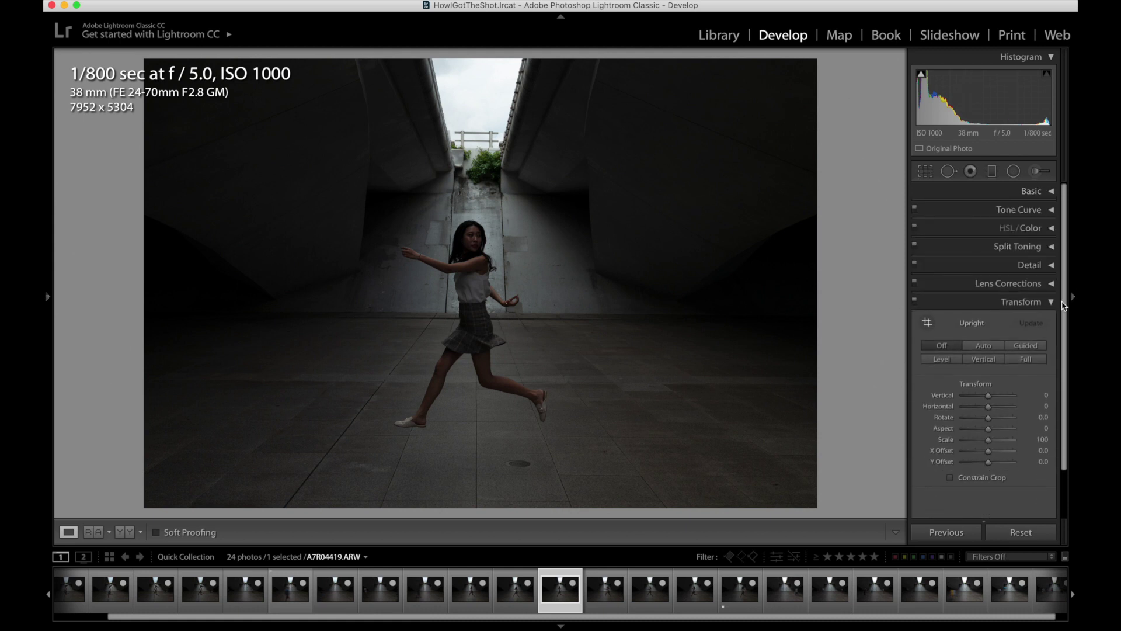
pyautogui.click(1052, 302)
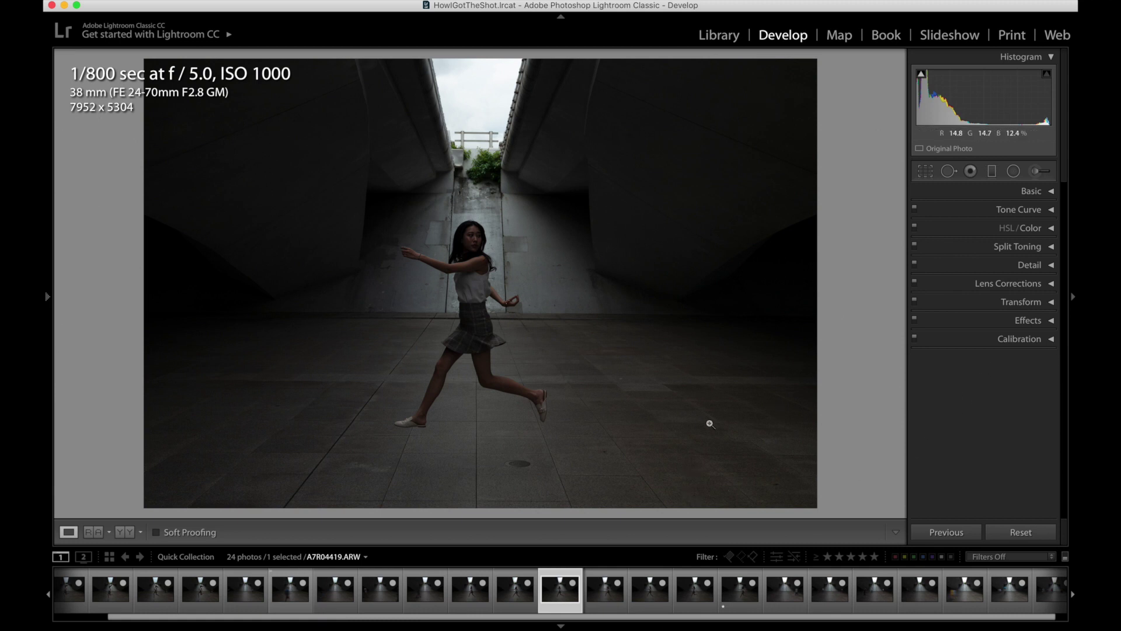
pyautogui.click(1034, 285)
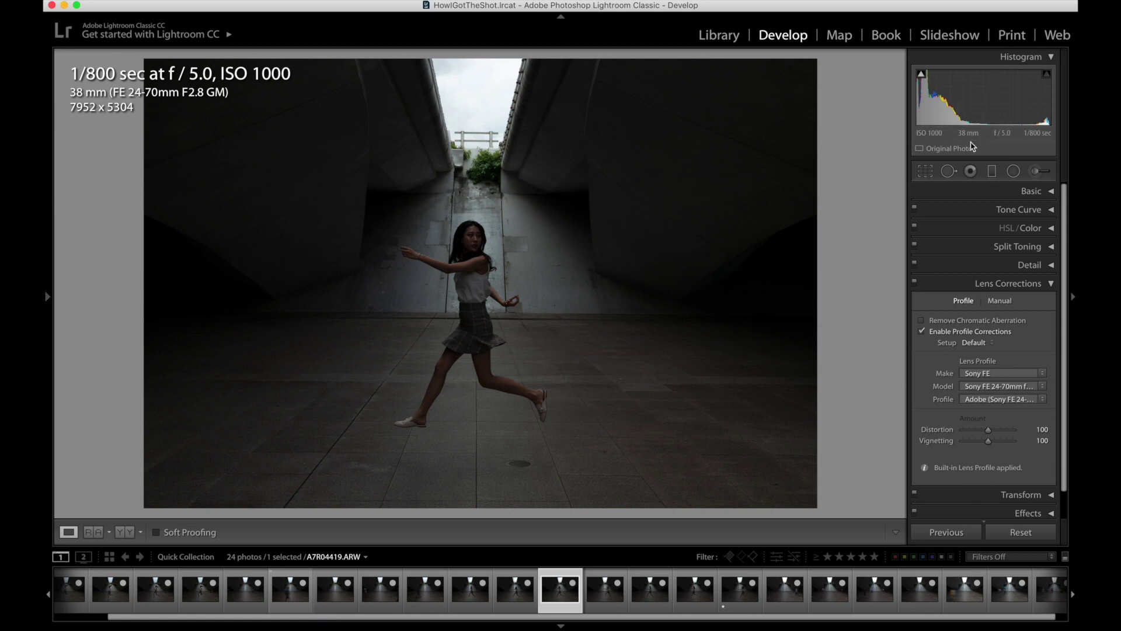
# Enable Remove Chromatic Aberration, inspect the railing edges at 1:1, then fold Lens Corrections away.
pyautogui.click(938, 321)
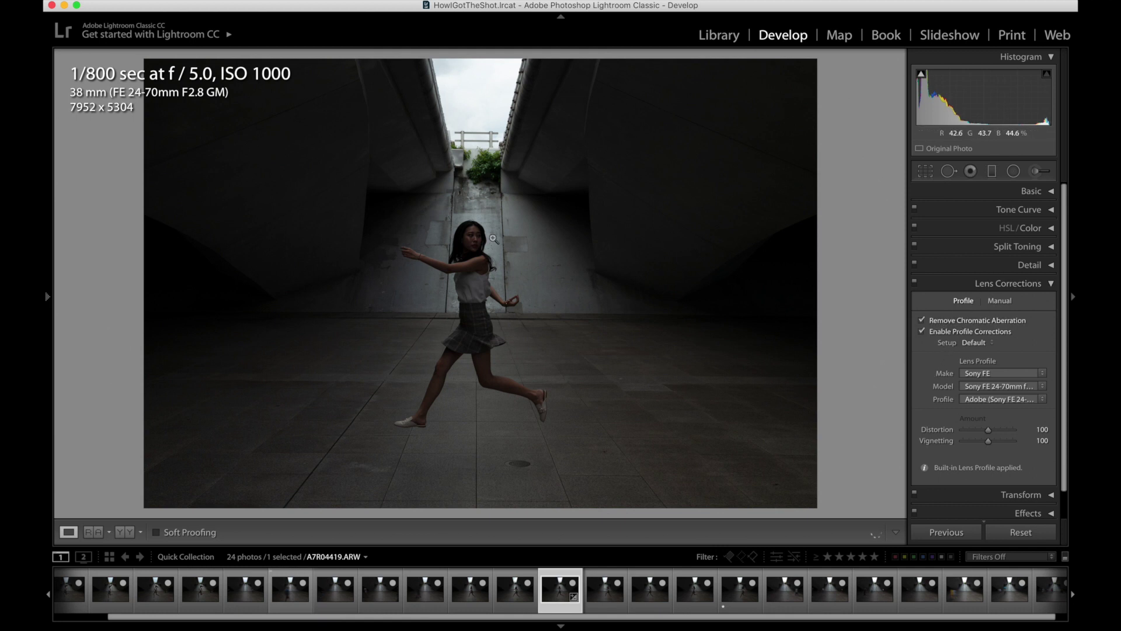
pyautogui.click(506, 117)
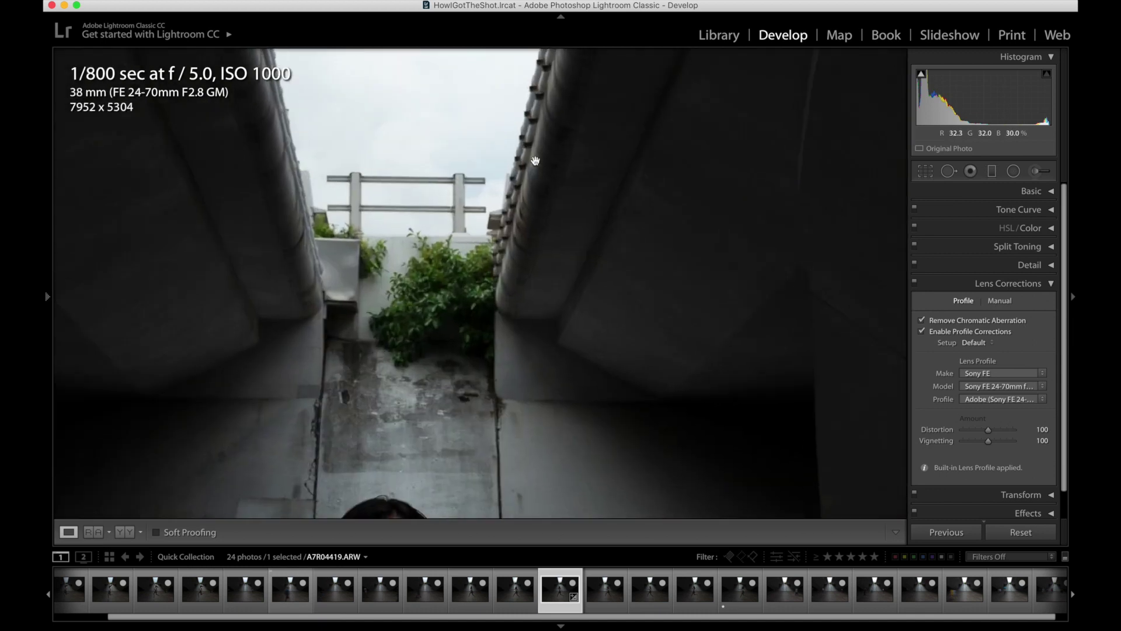
pyautogui.moveTo(519, 174); pyautogui.dragTo(514, 194)
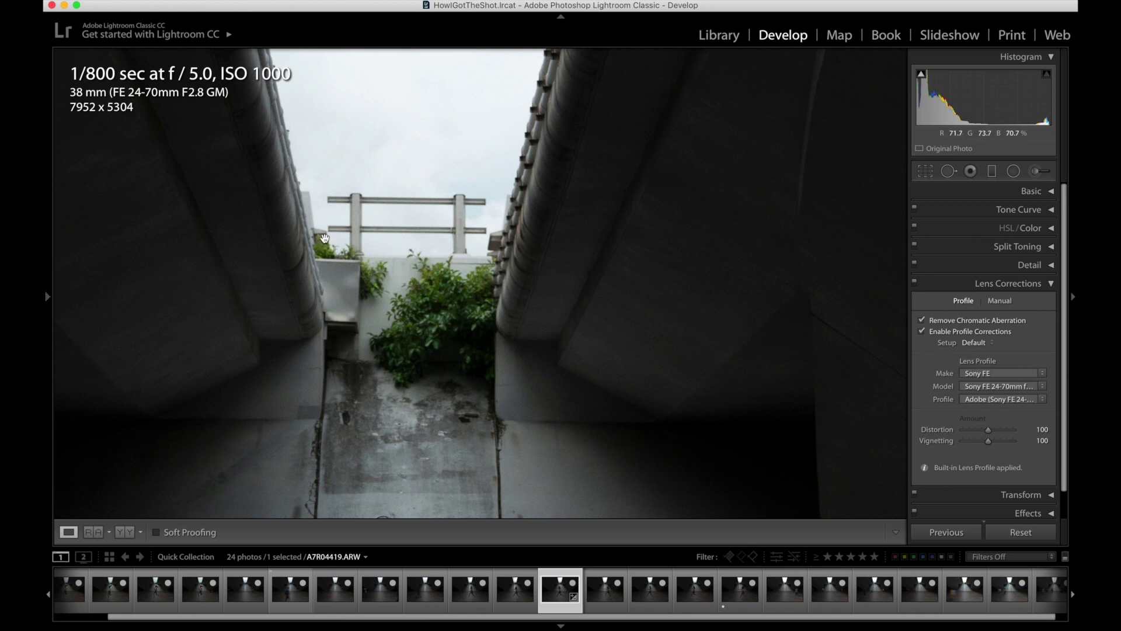
pyautogui.moveTo(378, 270); pyautogui.dragTo(439, 259)
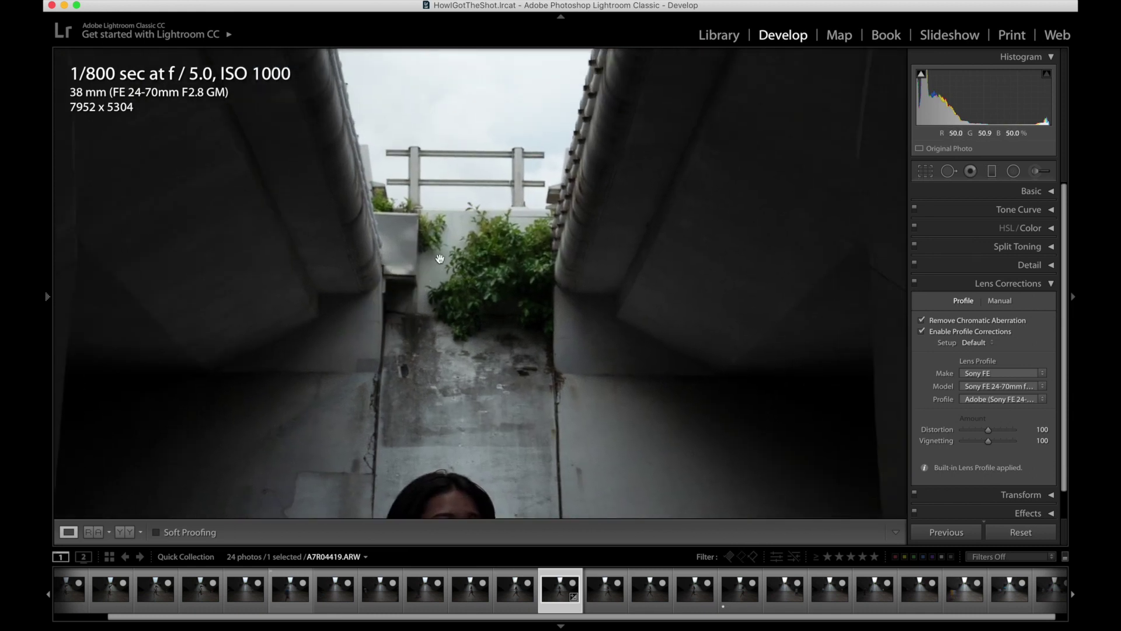
pyautogui.moveTo(457, 170); pyautogui.dragTo(383, 238)
pyautogui.moveTo(385, 296); pyautogui.dragTo(425, 234)
pyautogui.click(425, 235)
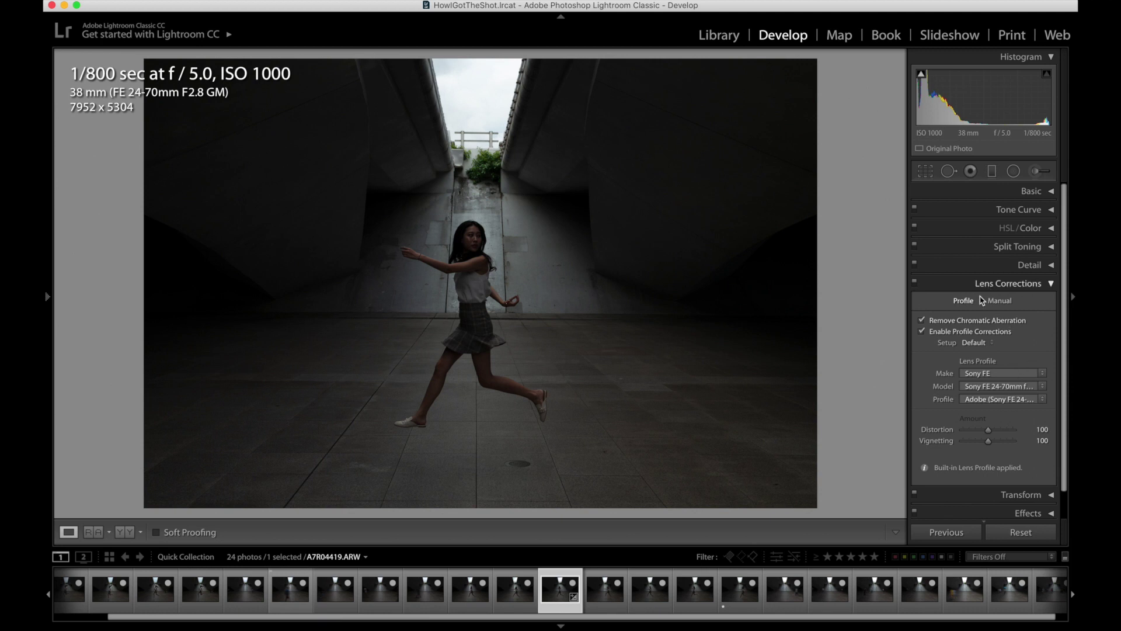
pyautogui.click(1048, 285)
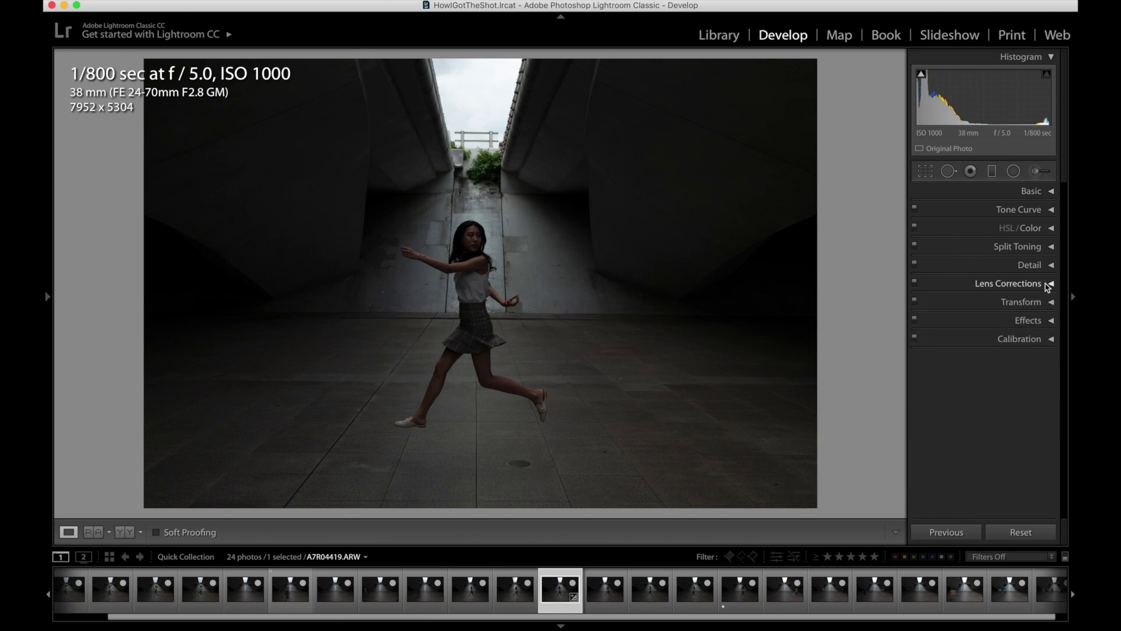
# In the Detail panel, set Sharpening Amount to 10 and Luminance noise reduction to 20, then collapse it.
pyautogui.click(1051, 266)
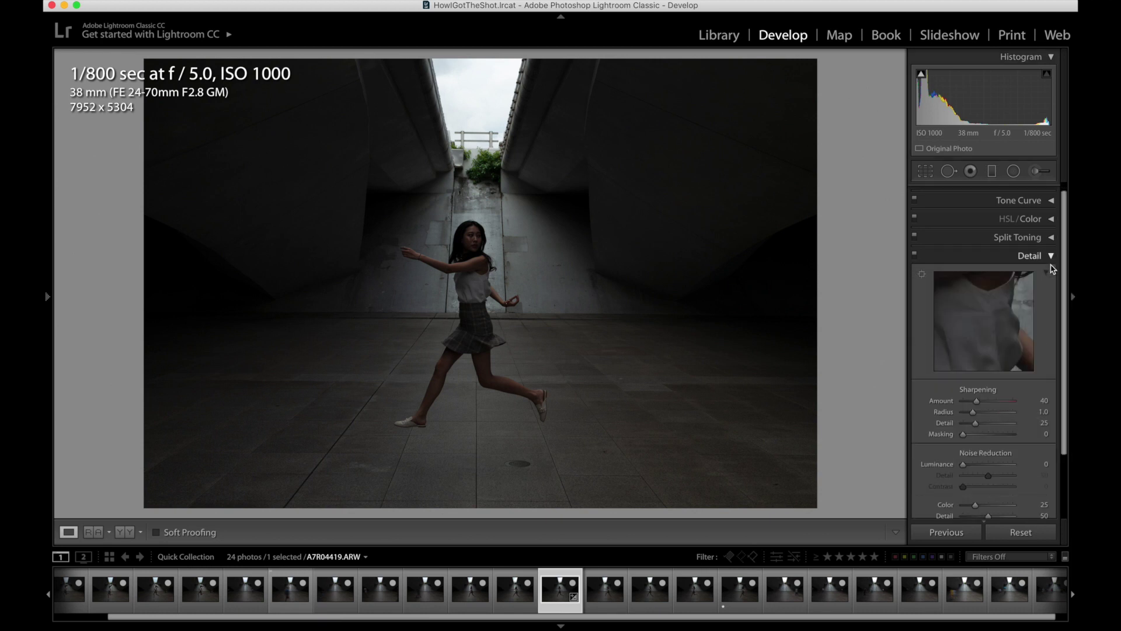
pyautogui.moveTo(1064, 417); pyautogui.dragTo(1063, 442)
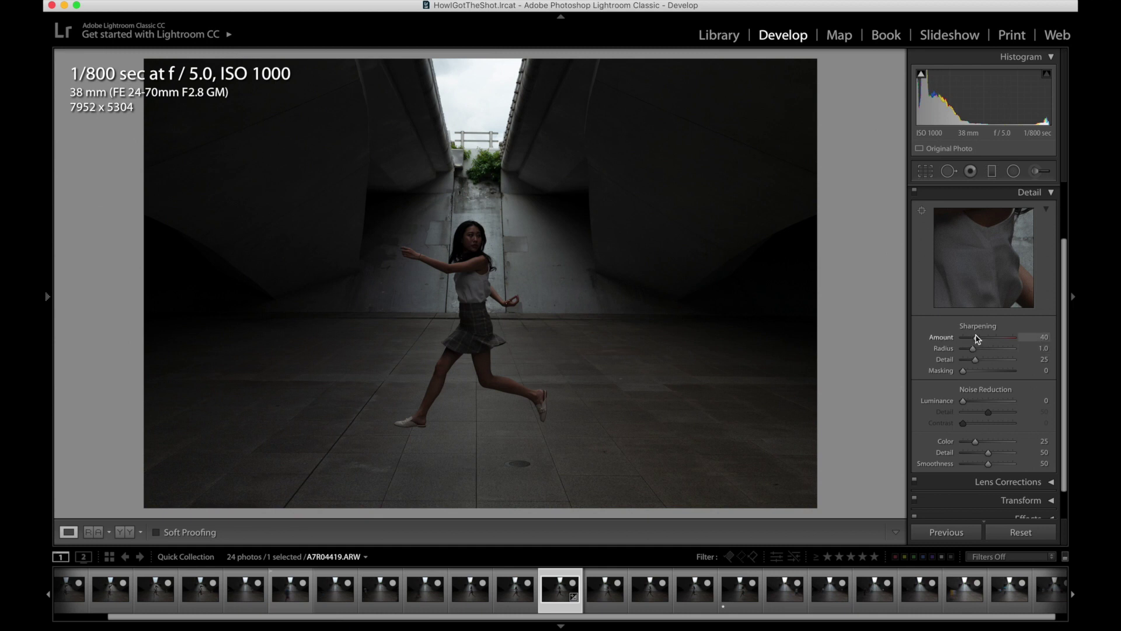
pyautogui.moveTo(977, 340); pyautogui.dragTo(920, 340)
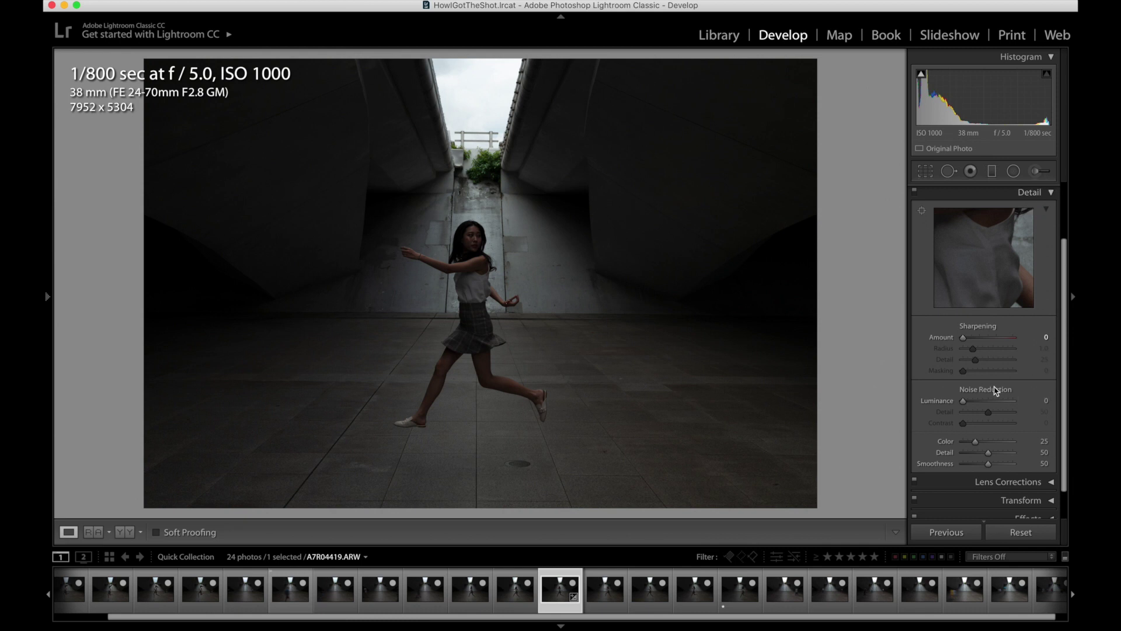
pyautogui.click(1044, 339)
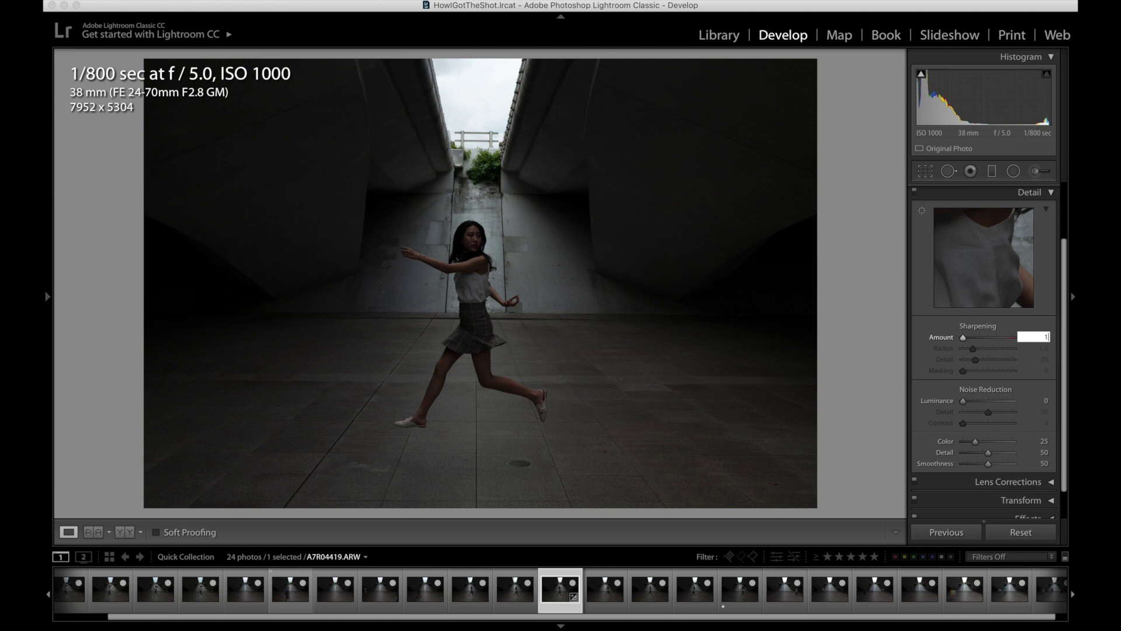
pyautogui.press('Return')
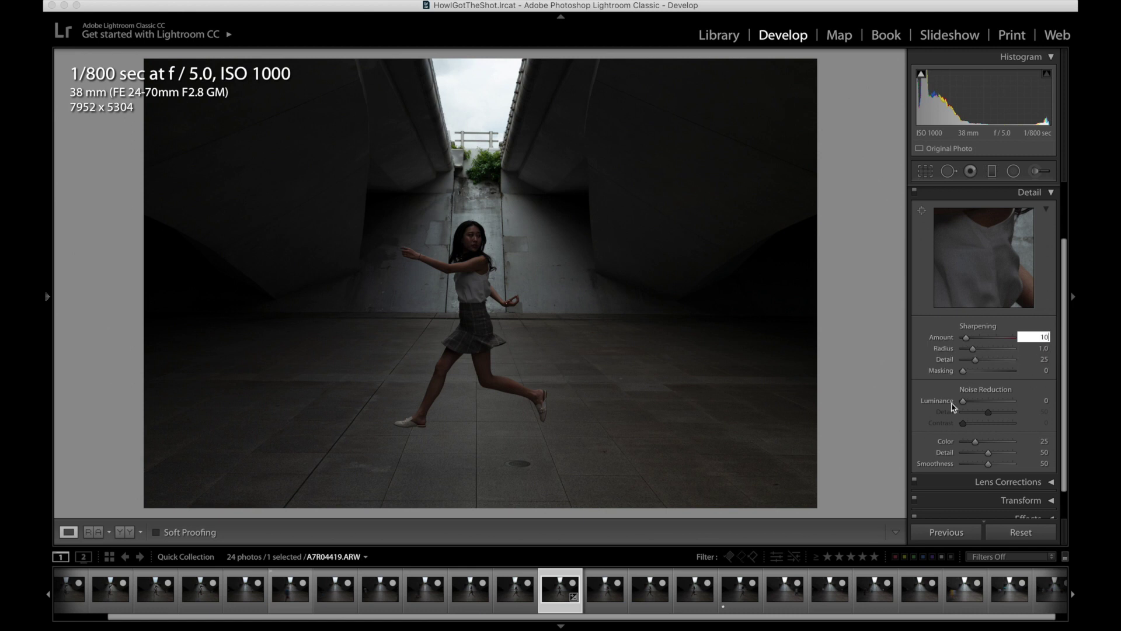
pyautogui.press('Tab')
pyautogui.click(1045, 401)
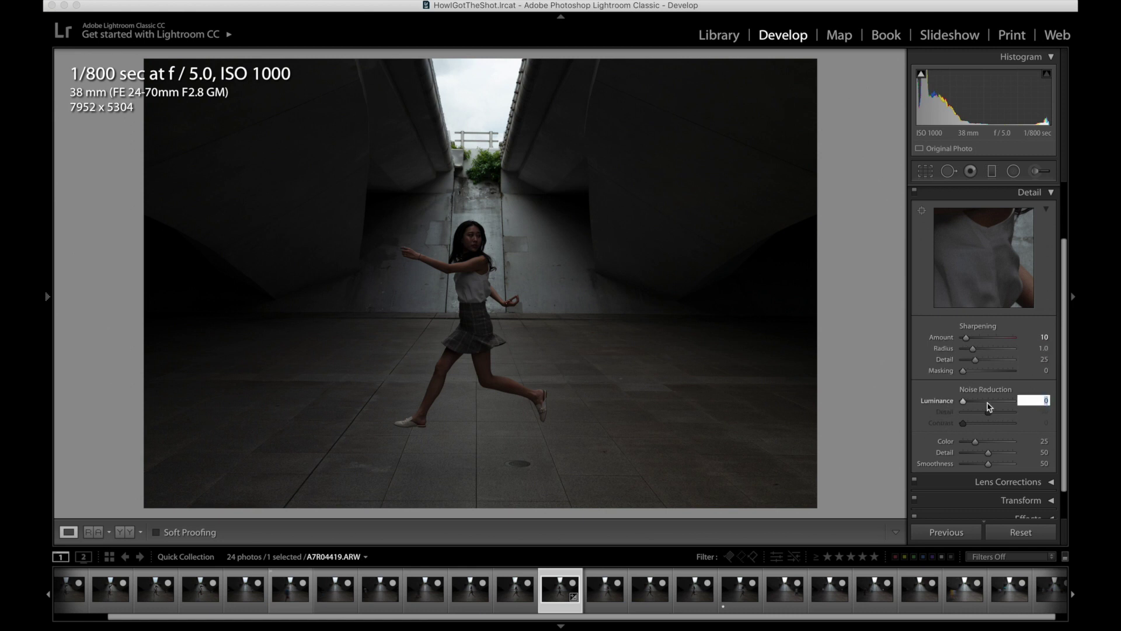
pyautogui.write('10')
pyautogui.press('Tab')
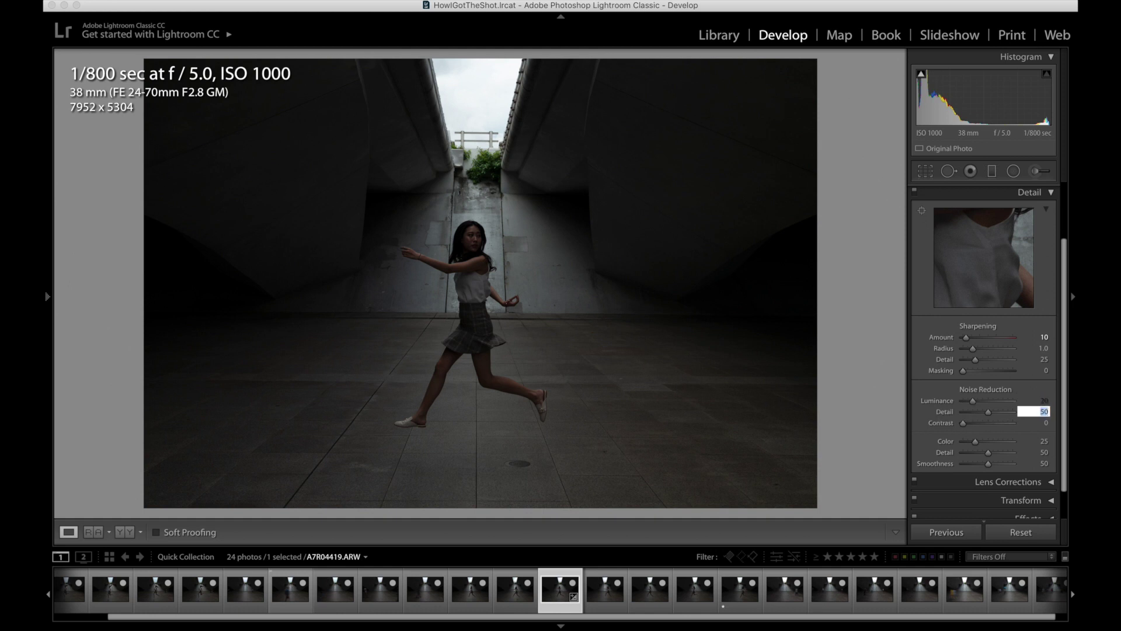
pyautogui.click(1045, 193)
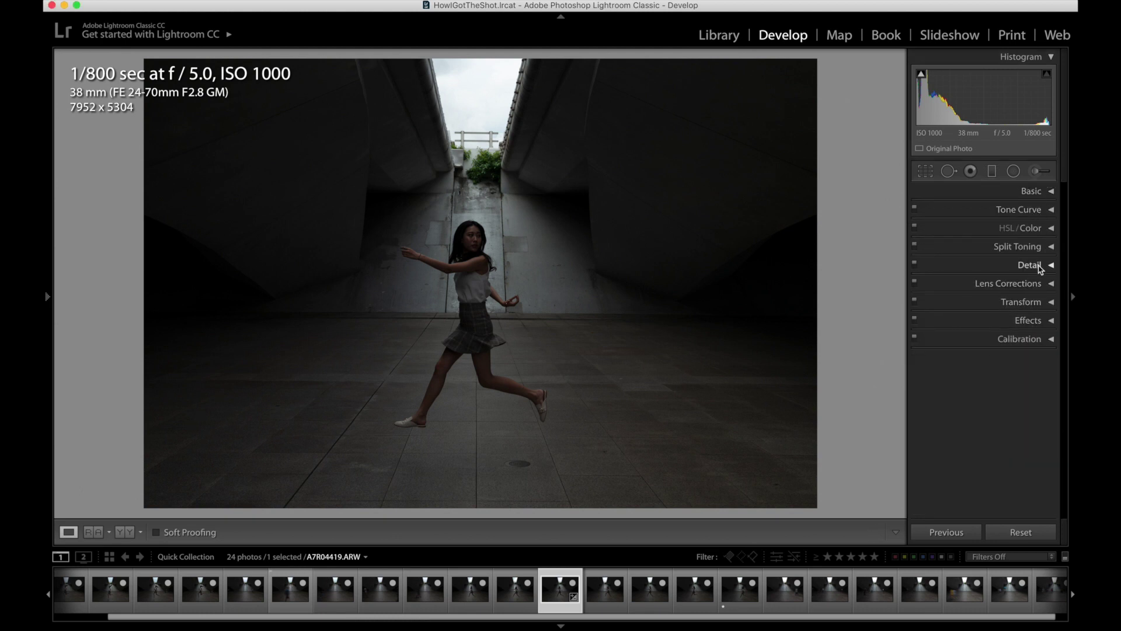
# Expand the Basic panel and raise Exposure step by step to +1.50.
pyautogui.click(1051, 193)
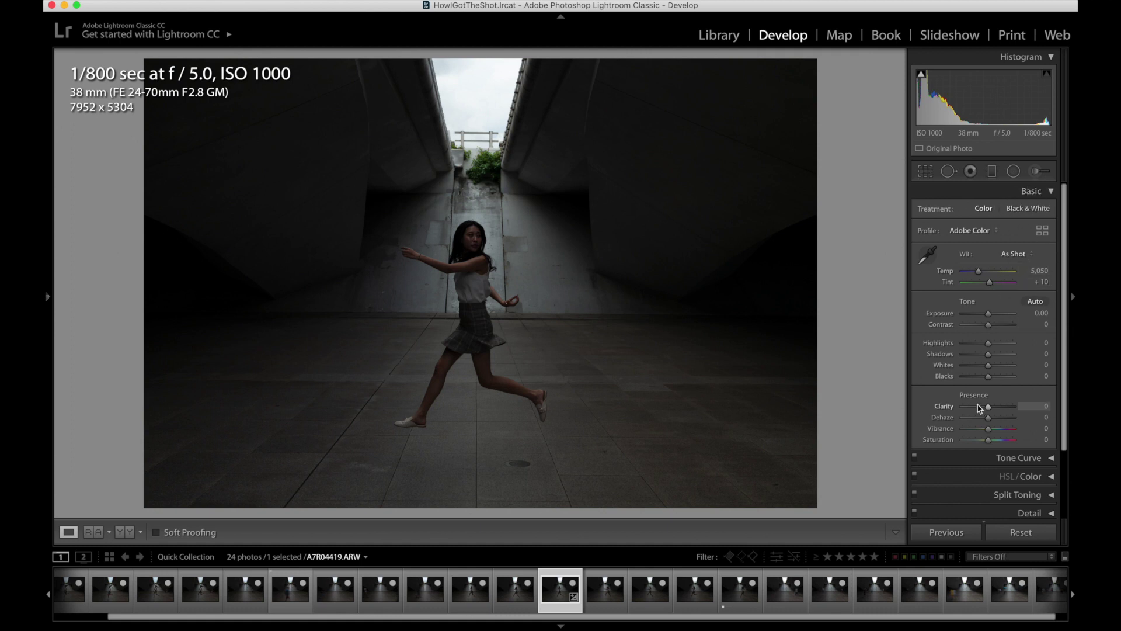
pyautogui.click(1043, 314)
pyautogui.write('0.8')
pyautogui.press('Return')
pyautogui.write('1')
pyautogui.press('Return')
pyautogui.write('1.4')
pyautogui.press('Return')
pyautogui.write('1.4')
pyautogui.press('Return')
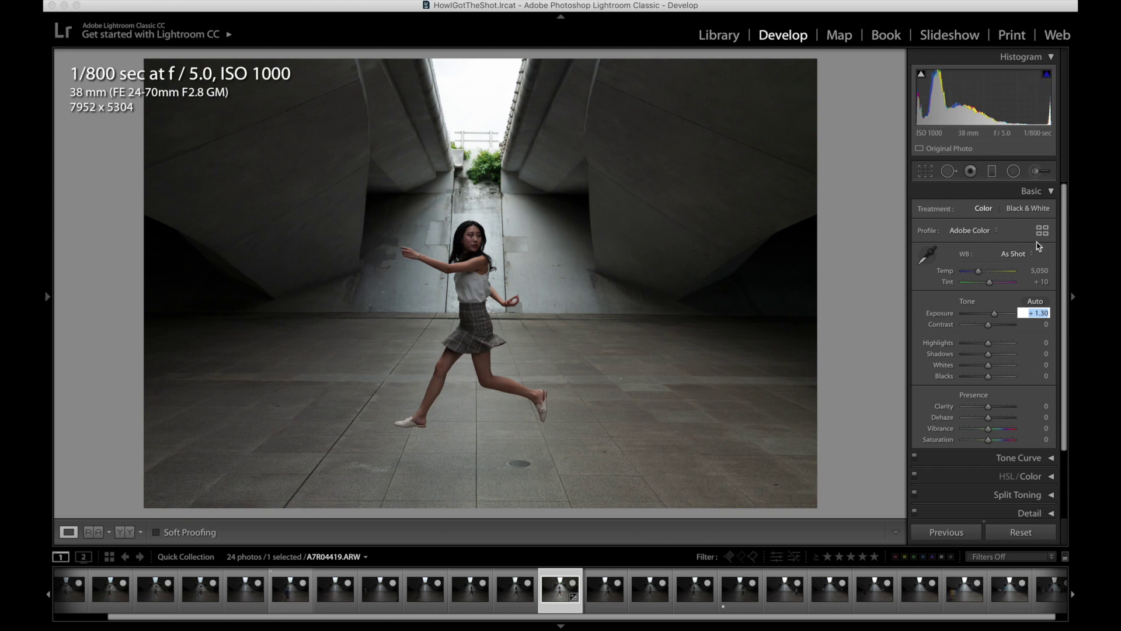
pyautogui.press('Up')
pyautogui.press('Up')
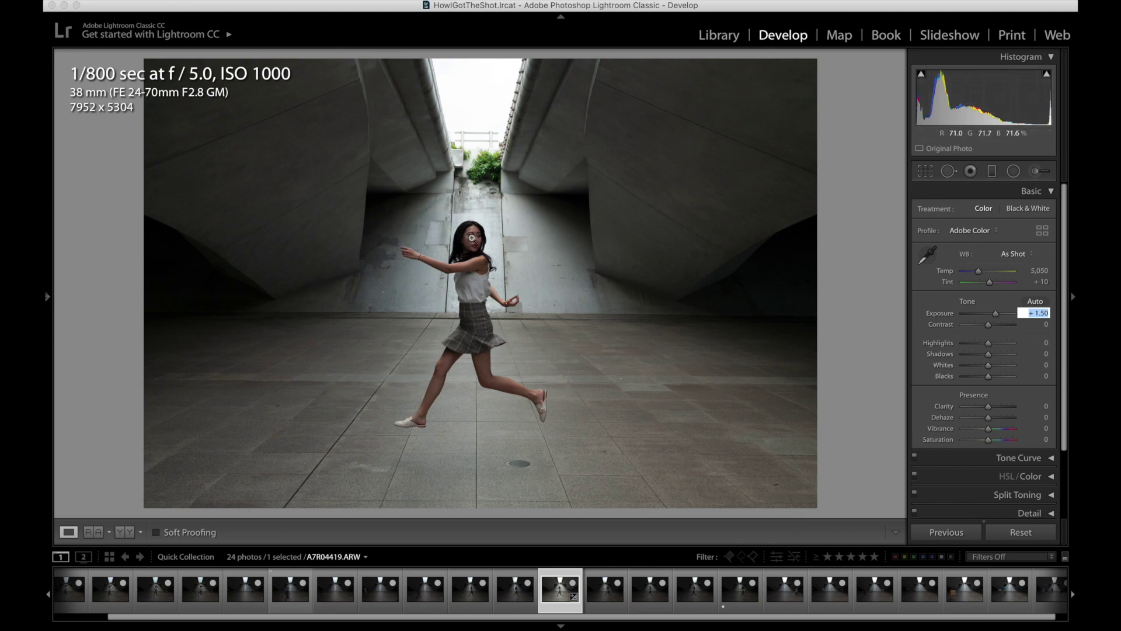
pyautogui.press('Return')
# Check the woman's detail at 1:1 zoom, then return to the full photo.
pyautogui.click(453, 273)
pyautogui.moveTo(508, 240); pyautogui.dragTo(569, 295)
pyautogui.click(571, 289)
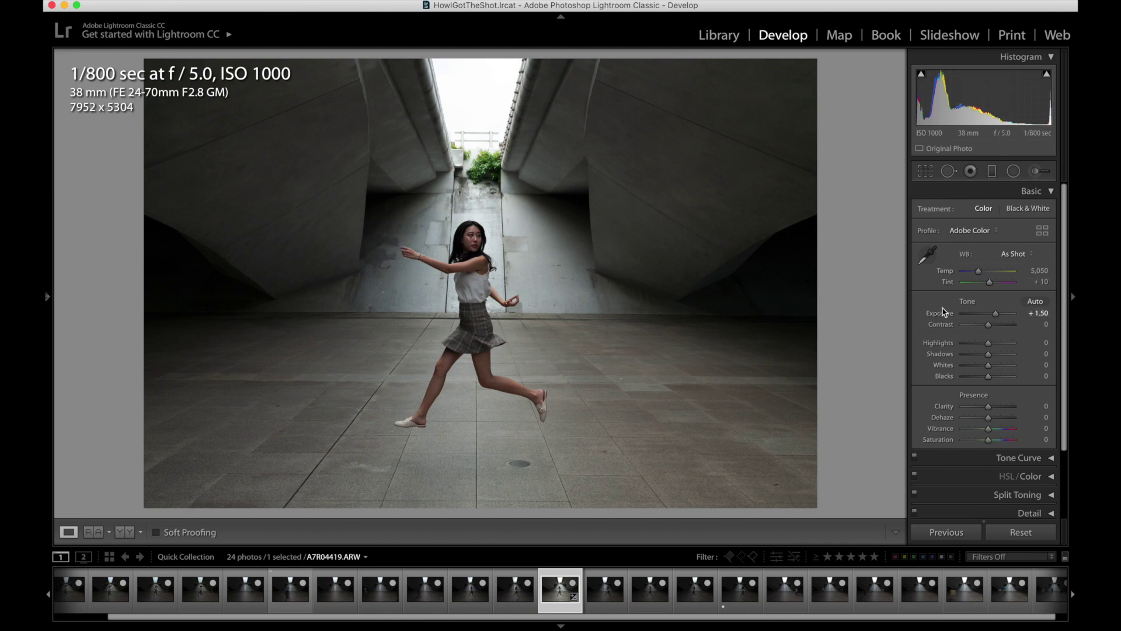
# Set Contrast to +20 and inspect the bright sky at 1:1.
pyautogui.click(1044, 322)
pyautogui.press('shift')
pyautogui.write('+20')
pyautogui.press('Return')
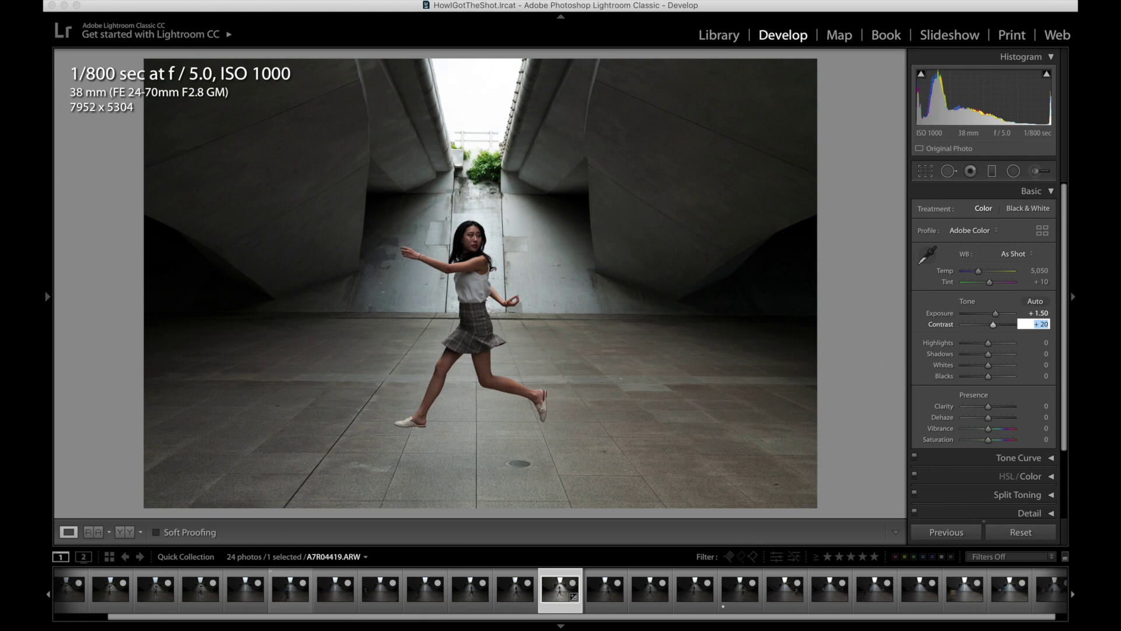
pyautogui.press('Tab')
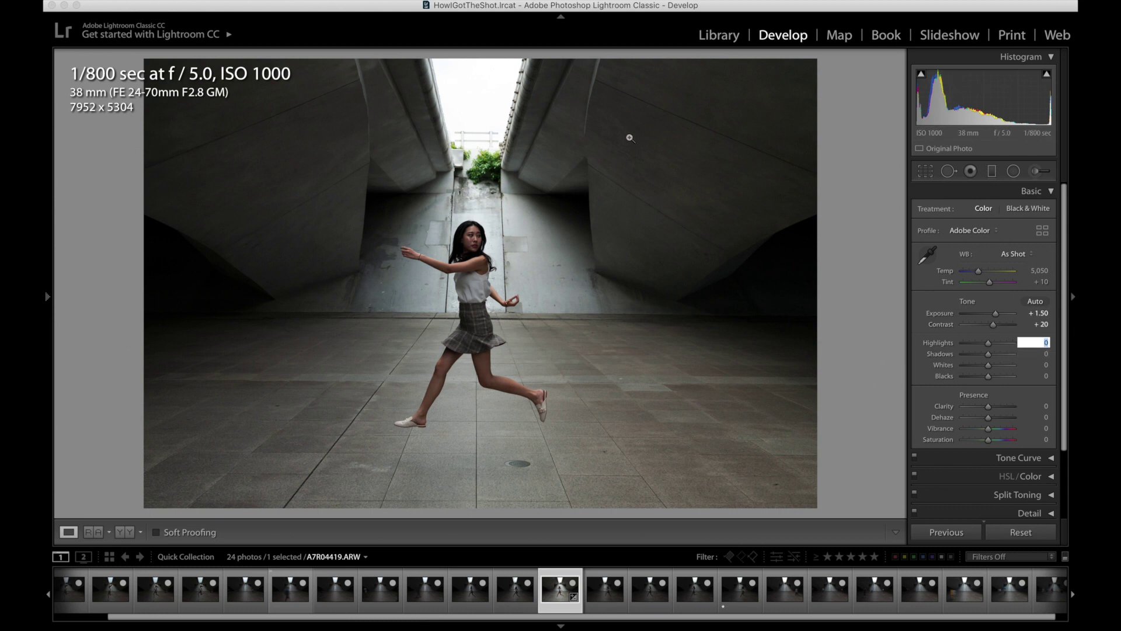
pyautogui.click(486, 102)
pyautogui.click(483, 98)
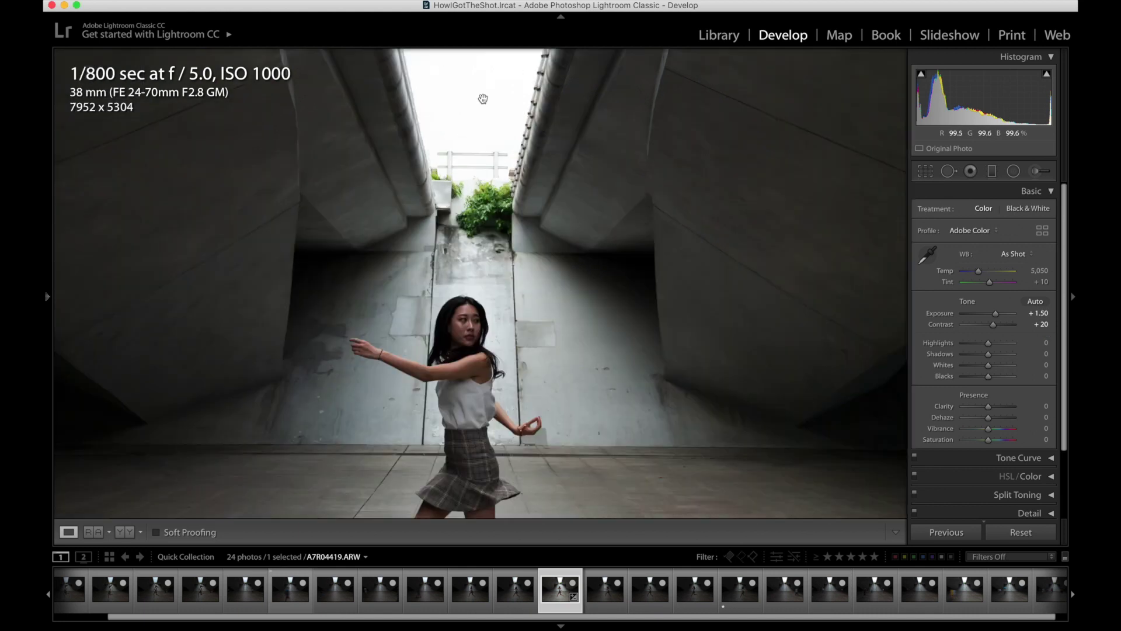
pyautogui.click(500, 118)
pyautogui.click(507, 271)
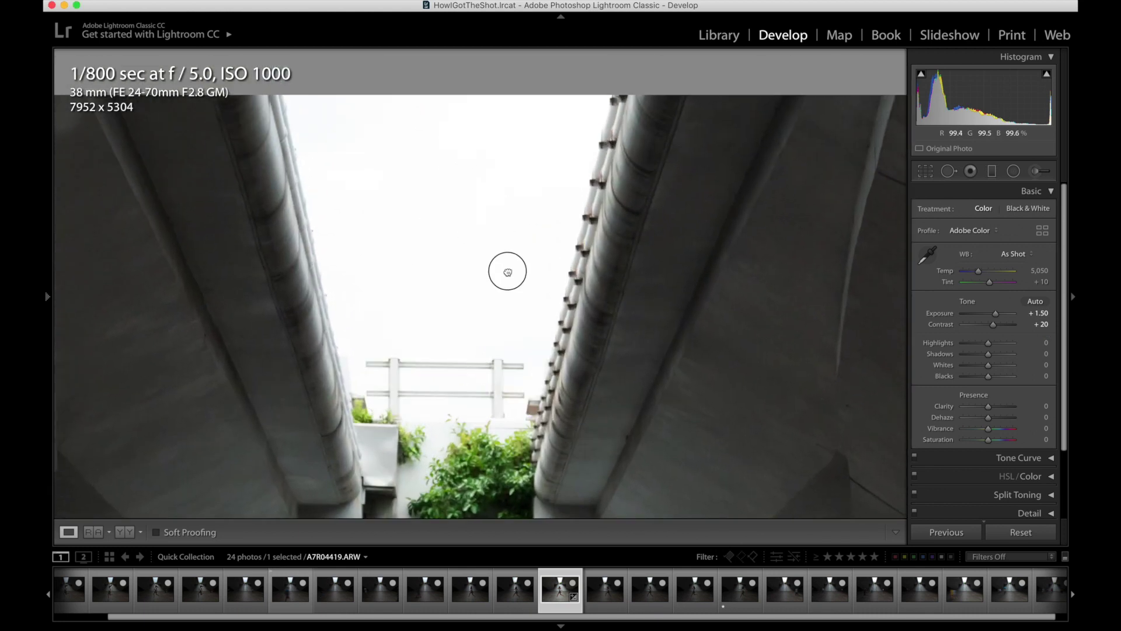
pyautogui.click(445, 277)
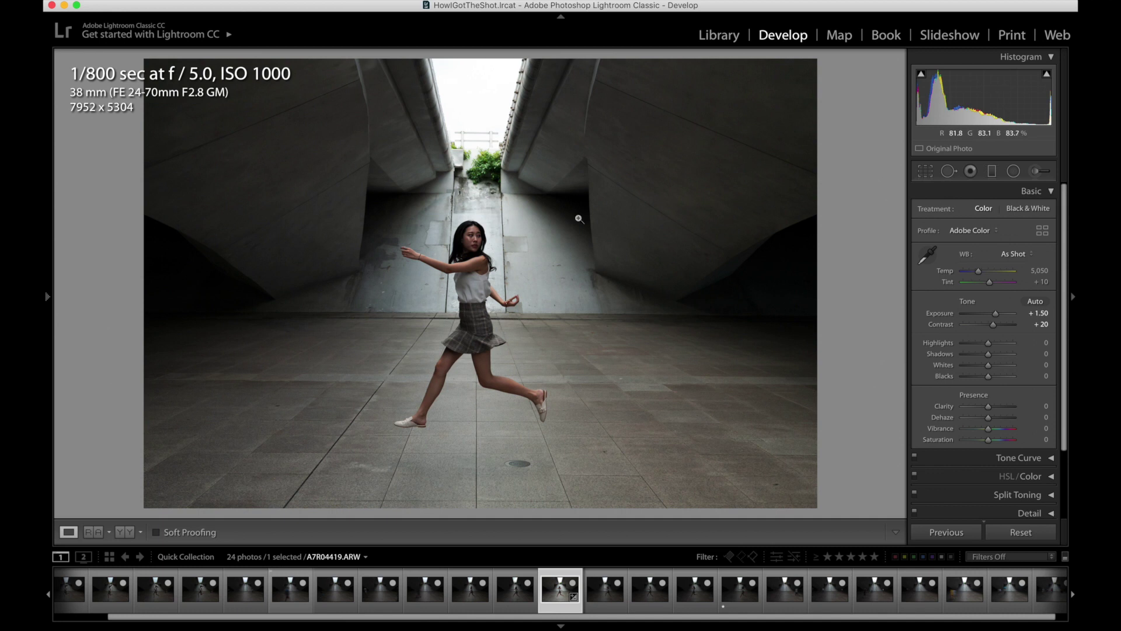
# Lower Highlights to -100.
pyautogui.click(1043, 344)
pyautogui.write('-80')
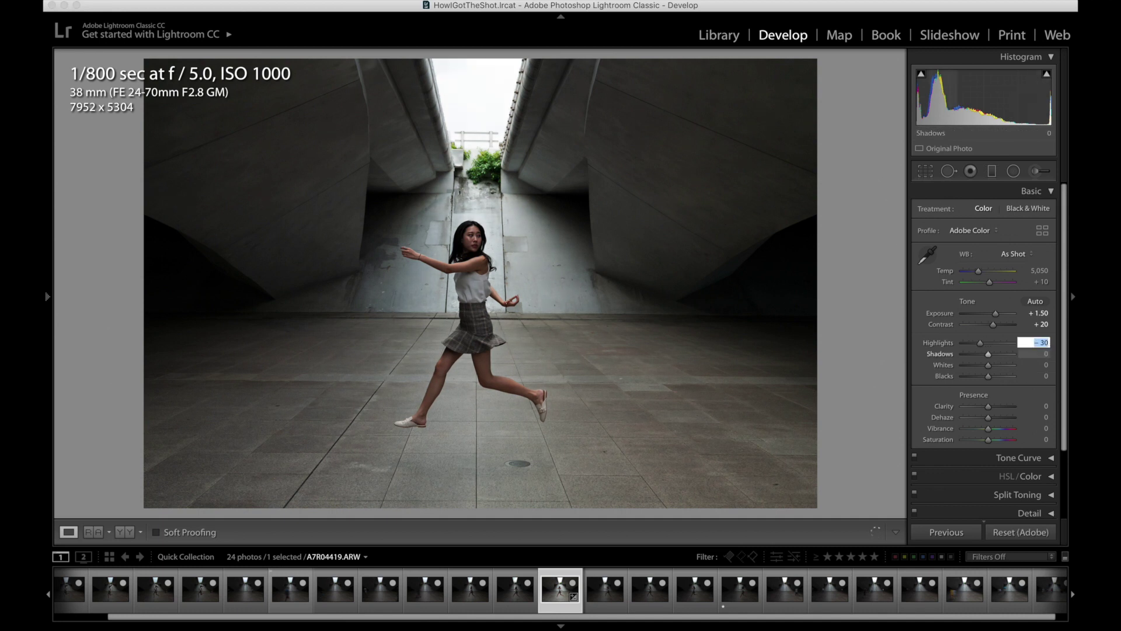
pyautogui.press('Return')
pyautogui.write('-100')
pyautogui.press('Return')
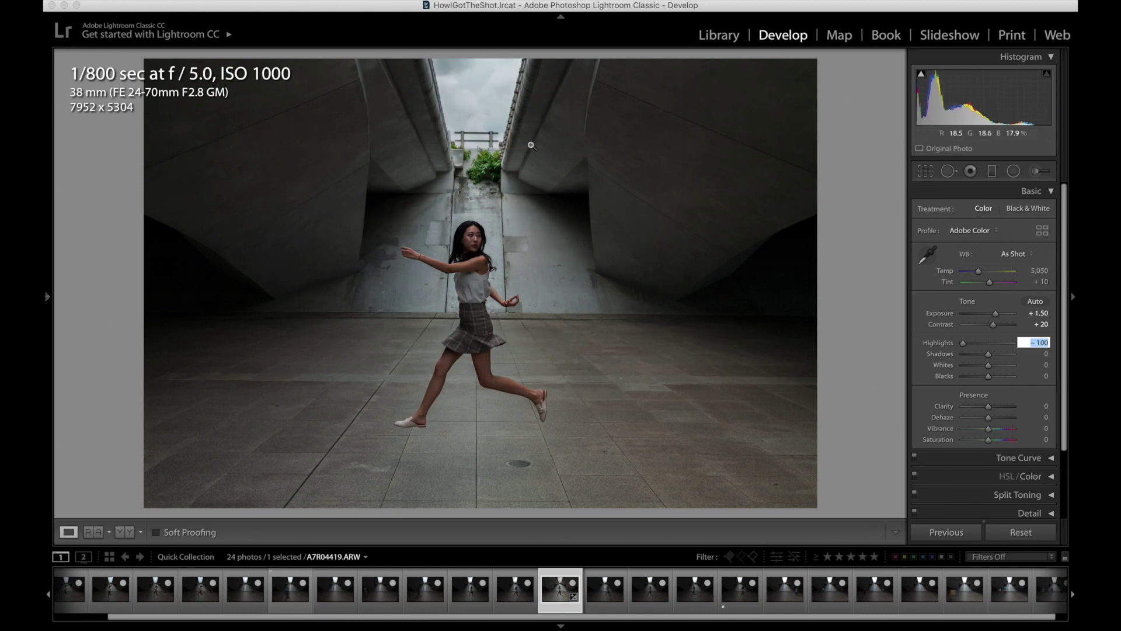
pyautogui.click(497, 93)
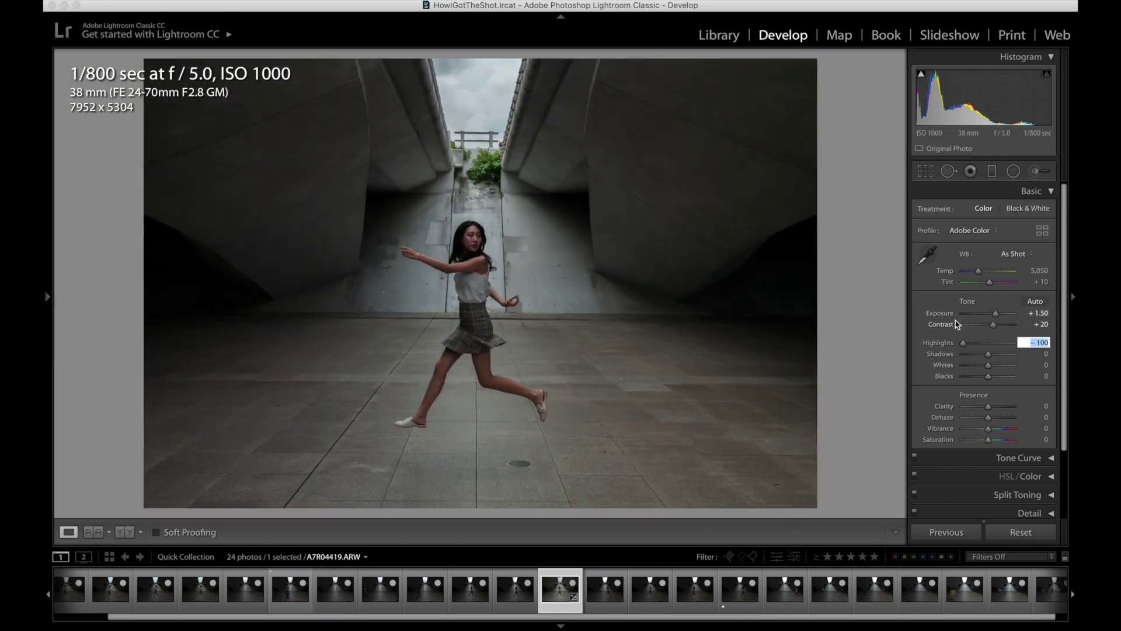
# Raise Exposure to +1.90.
pyautogui.click(1039, 313)
pyautogui.press('Up')
pyautogui.press('Up')
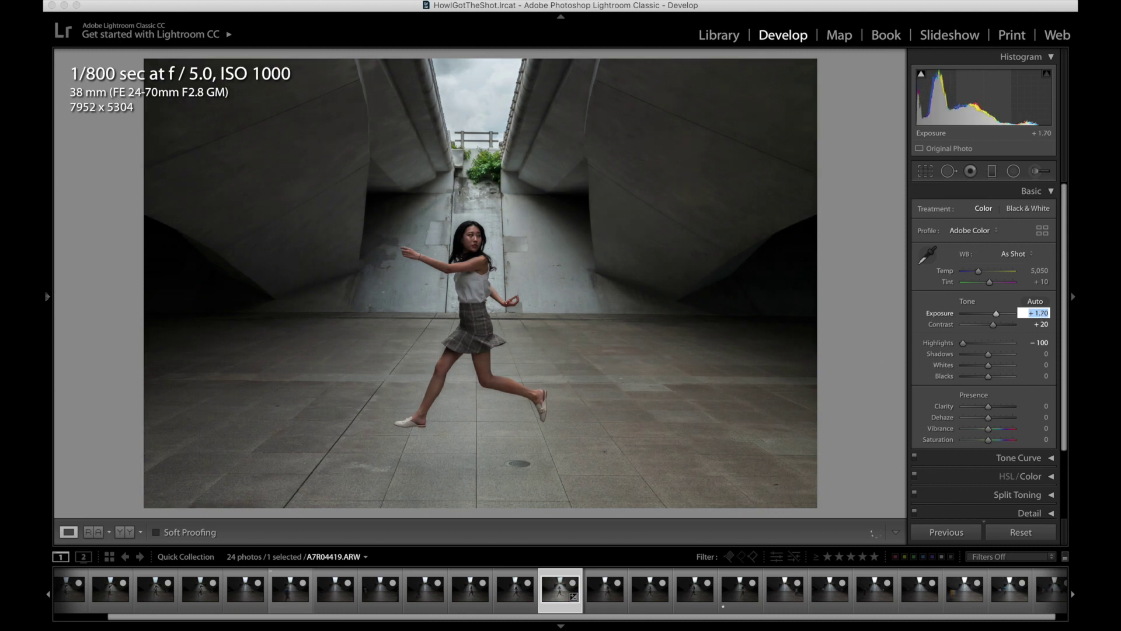
pyautogui.press('Up')
pyautogui.press('Up')
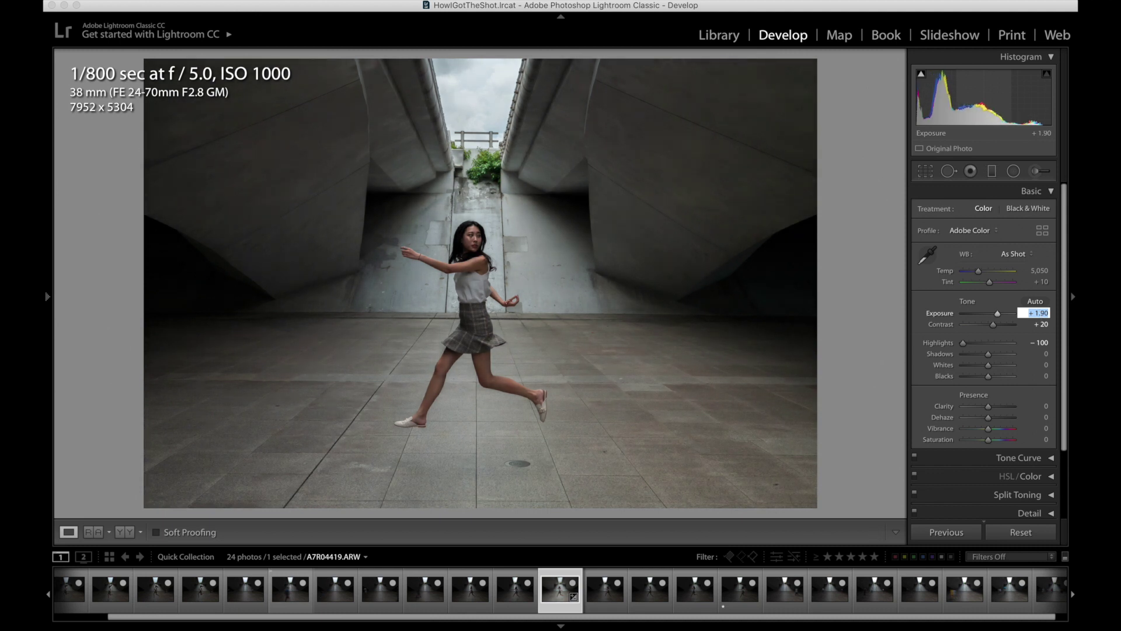
pyautogui.press('Down')
pyautogui.press('Up')
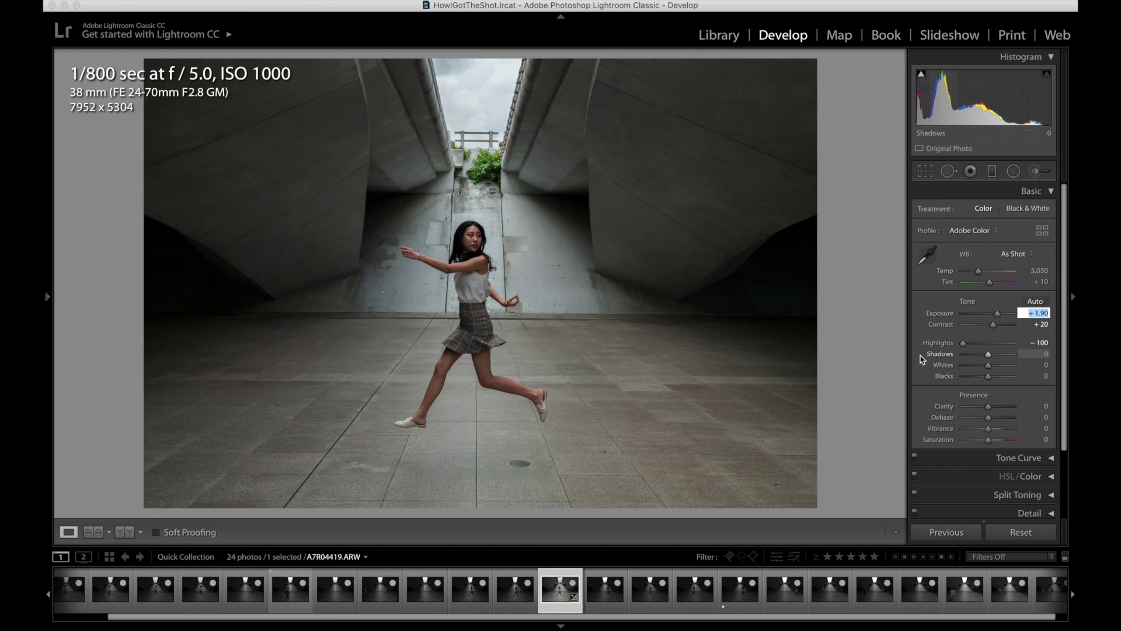
# Try several Shadows values, then leave Shadows at 0.
pyautogui.click(1047, 355)
pyautogui.write('50')
pyautogui.press('Return')
pyautogui.hotkey('shift', 'Up')
pyautogui.hotkey('shift', 'Down')
pyautogui.hotkey('shift', 'Down')
pyautogui.hotkey('shift', 'Down')
pyautogui.hotkey('shift', 'Down')
pyautogui.hotkey('shift', 'Down')
pyautogui.hotkey('shift', 'Down')
pyautogui.hotkey('shift', 'Down')
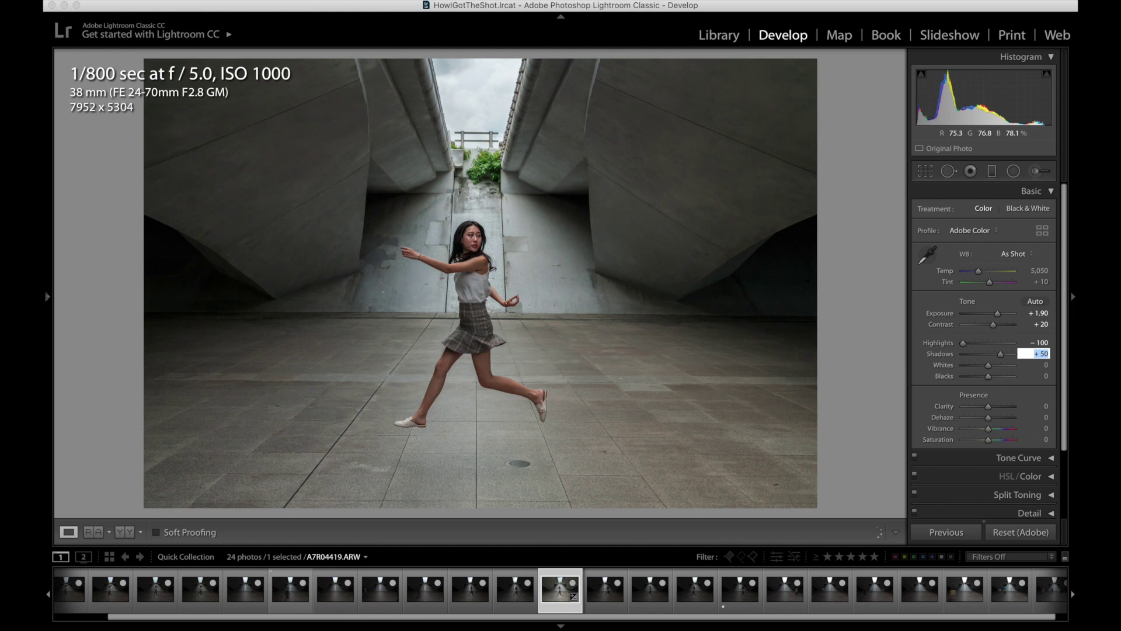
pyautogui.hotkey('shift', 'Down')
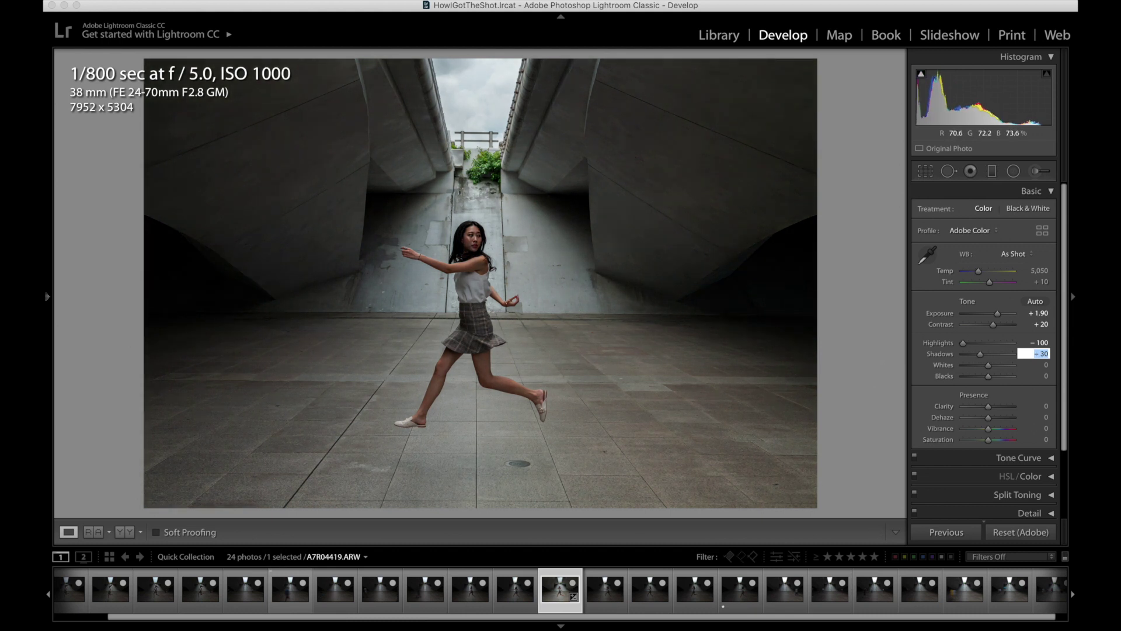
pyautogui.hotkey('shift', 'Up')
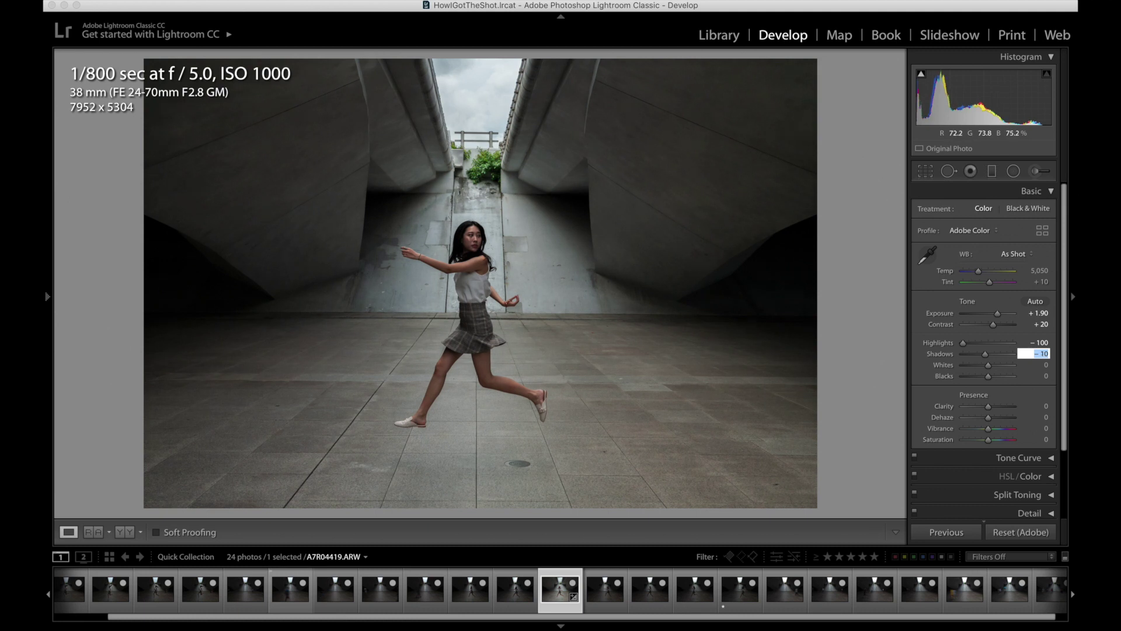
pyautogui.hotkey('shift', 'Up')
# Set Whites to -40 and add +10 Clarity.
pyautogui.press('Tab')
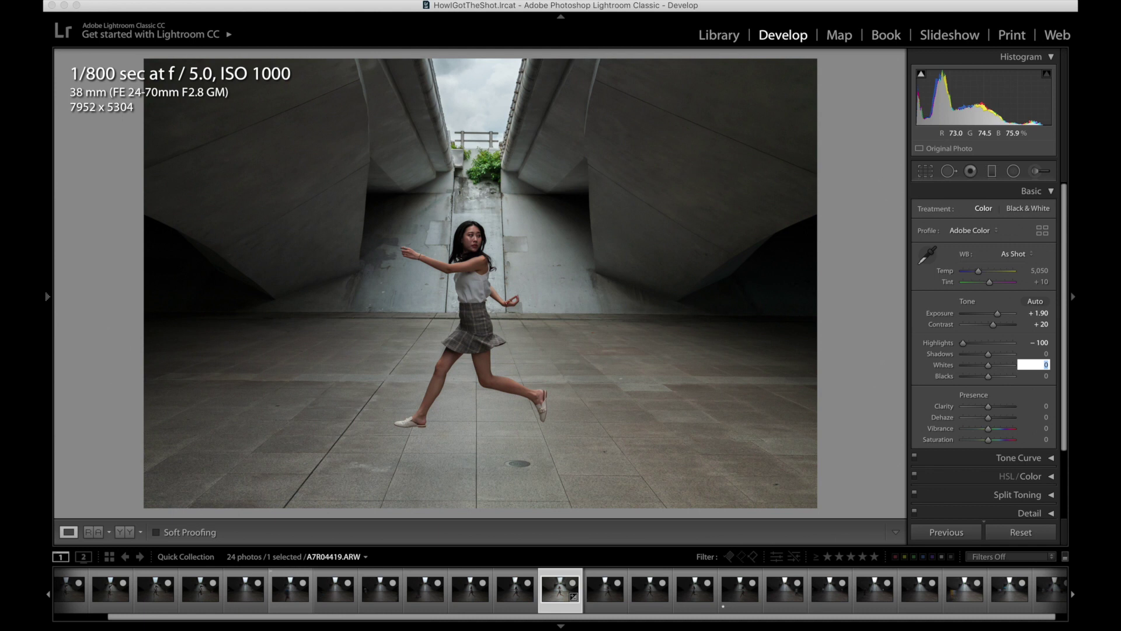
pyautogui.hotkey('shift', 'Down')
pyautogui.hotkey('shift', 'Down')
pyautogui.hotkey('shift', 'Down')
pyautogui.hotkey('shift', 'Down')
pyautogui.hotkey('shift', 'Down')
pyautogui.hotkey('shift', 'Down')
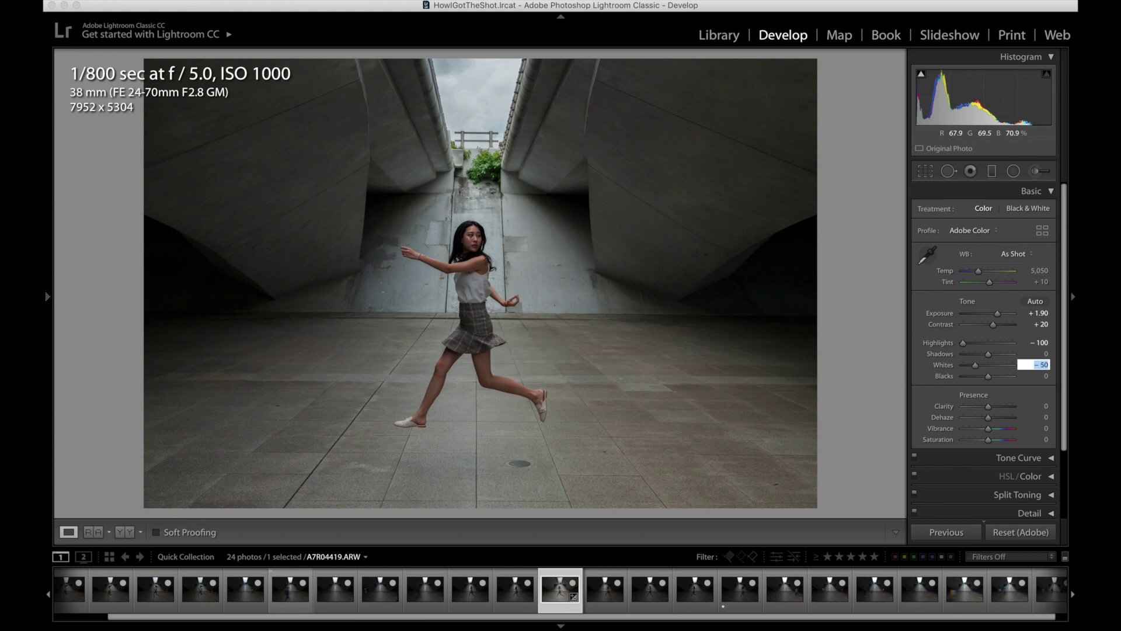
pyautogui.hotkey('shift', 'Up')
pyautogui.hotkey('shift', 'Up')
pyautogui.hotkey('shift', 'Down')
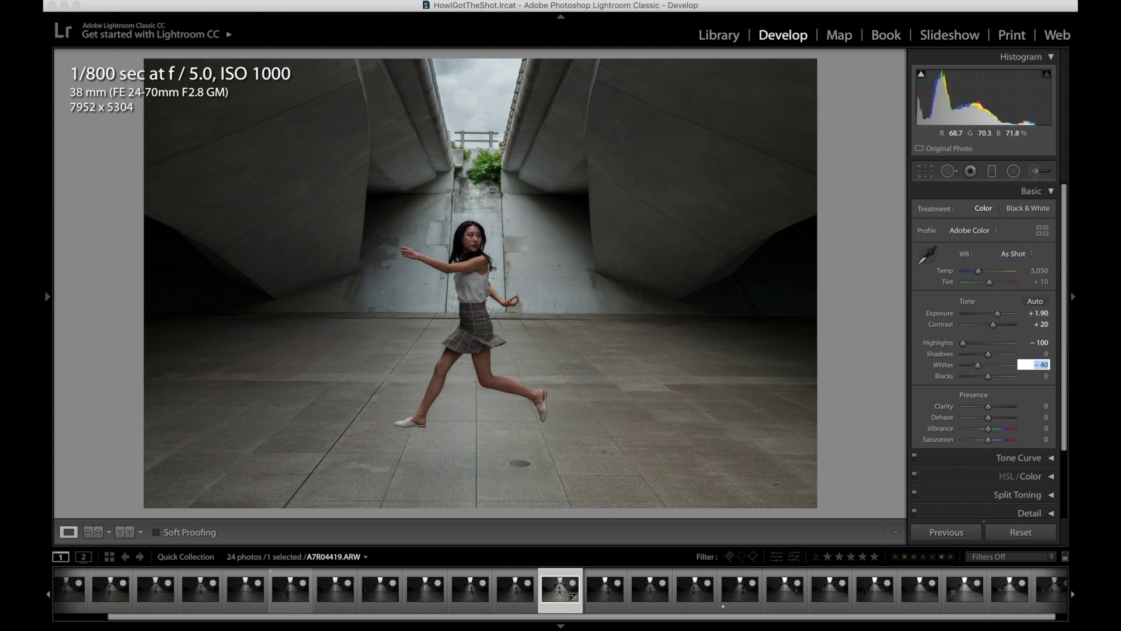
pyautogui.press('Tab')
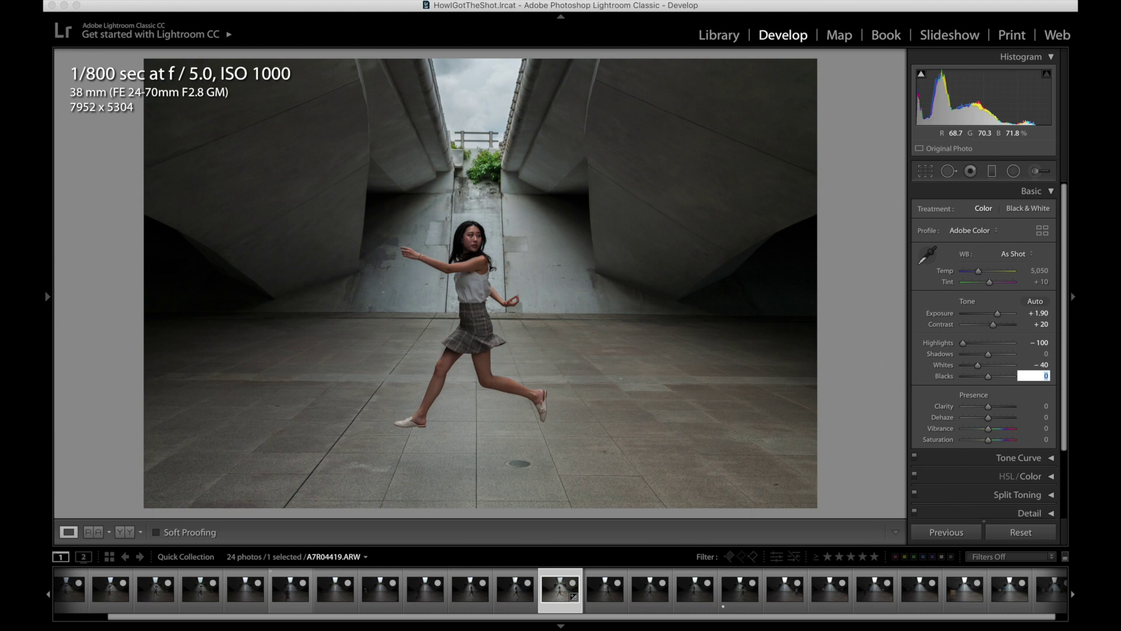
pyautogui.press('Tab')
pyautogui.hotkey('shift', 'Up')
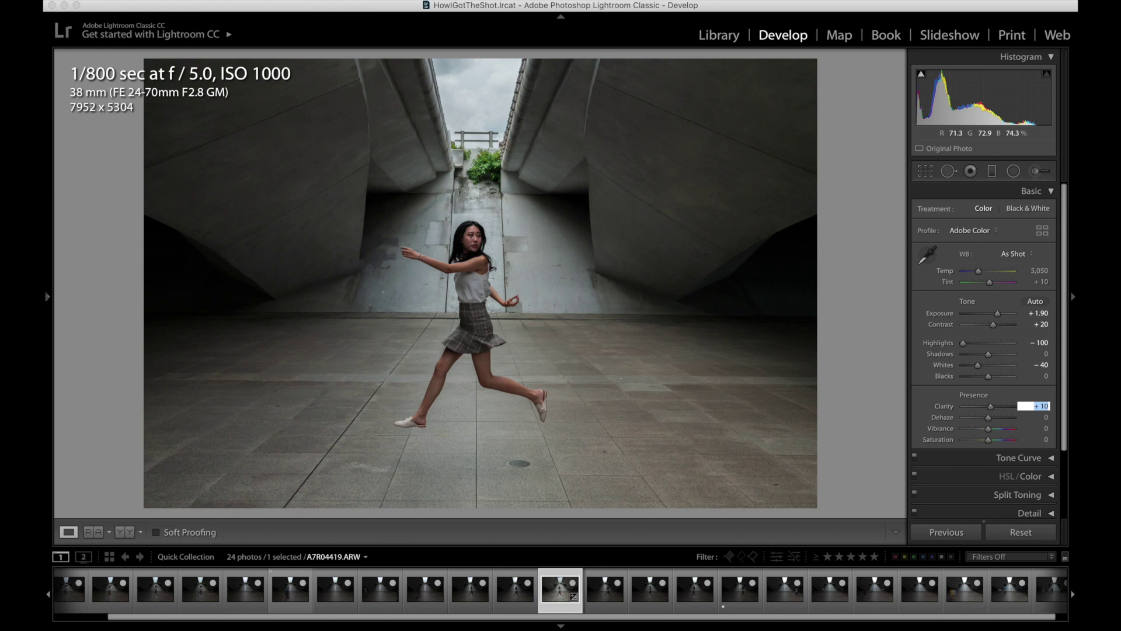
# Reset Clarity to 0 and set Dehaze to +10.
pyautogui.hotkey('shift', 'Down')
pyautogui.press('Tab')
pyautogui.hotkey('shift', 'Up')
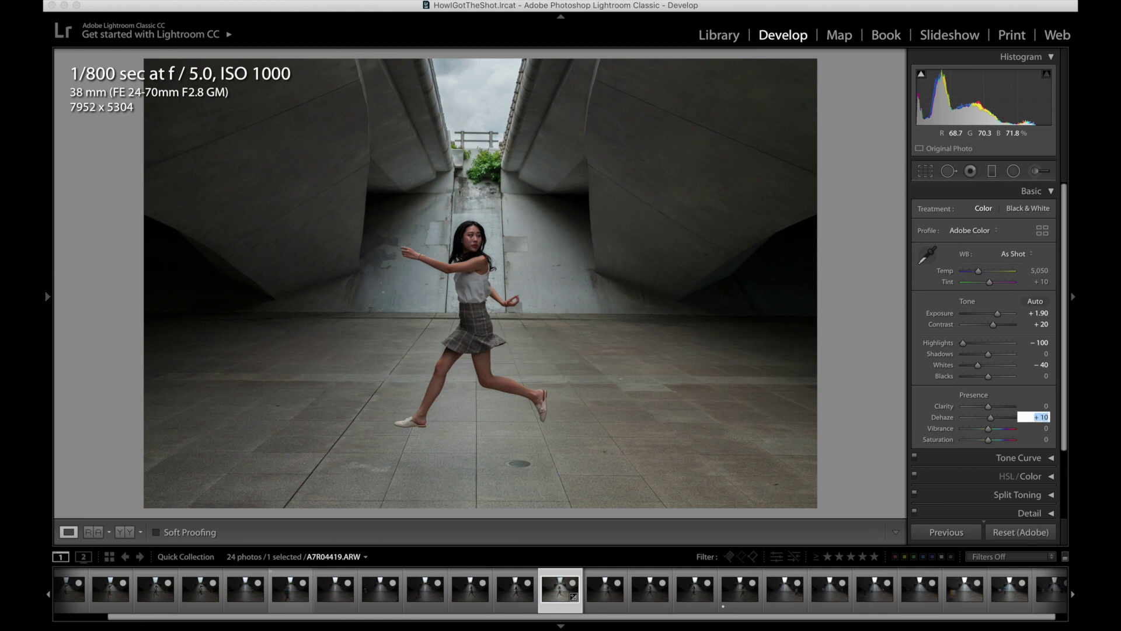
pyautogui.hotkey('shift', 'Up')
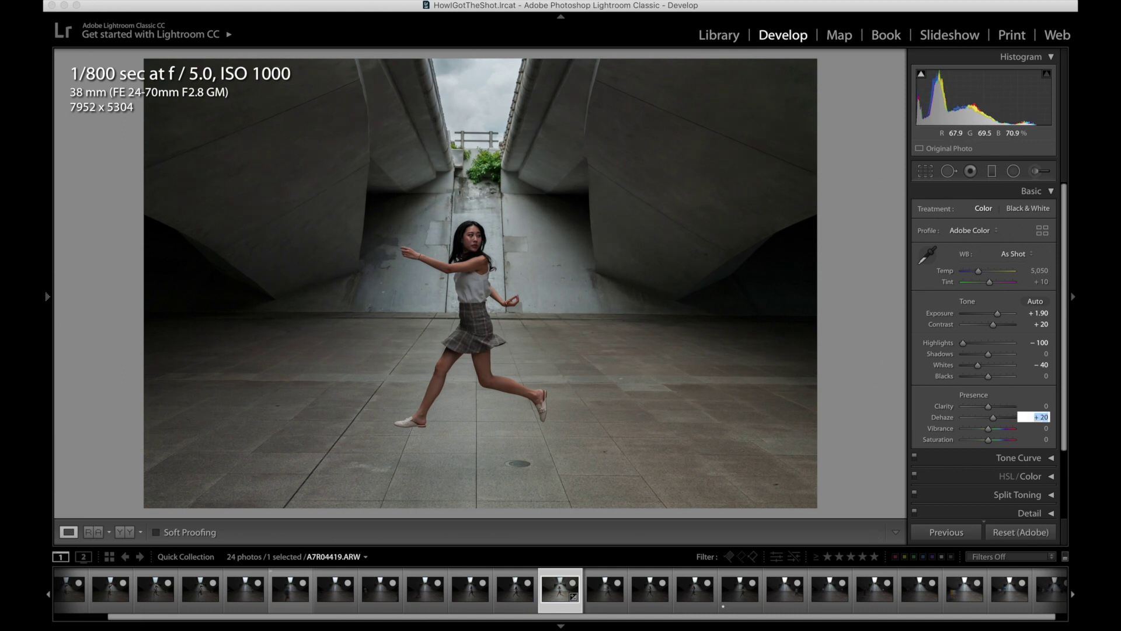
pyautogui.hotkey('shift', 'Down')
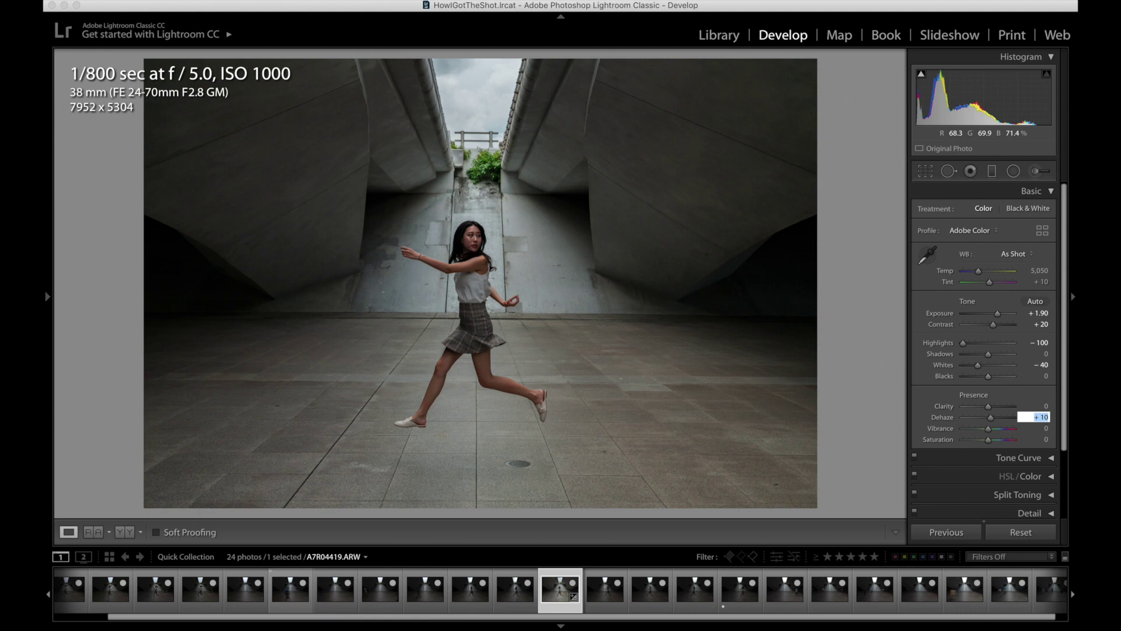
# Set Vibrance to +20 and Saturation to -10.
pyautogui.press('Tab')
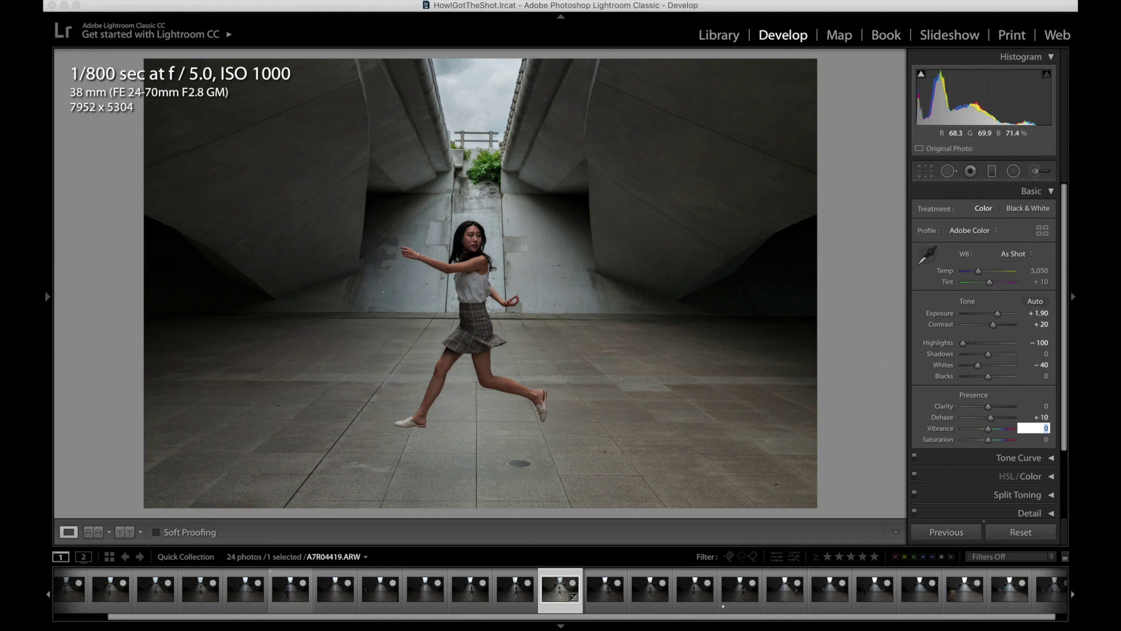
pyautogui.press('shift')
pyautogui.hotkey('shift', 'Up')
pyautogui.press('Tab')
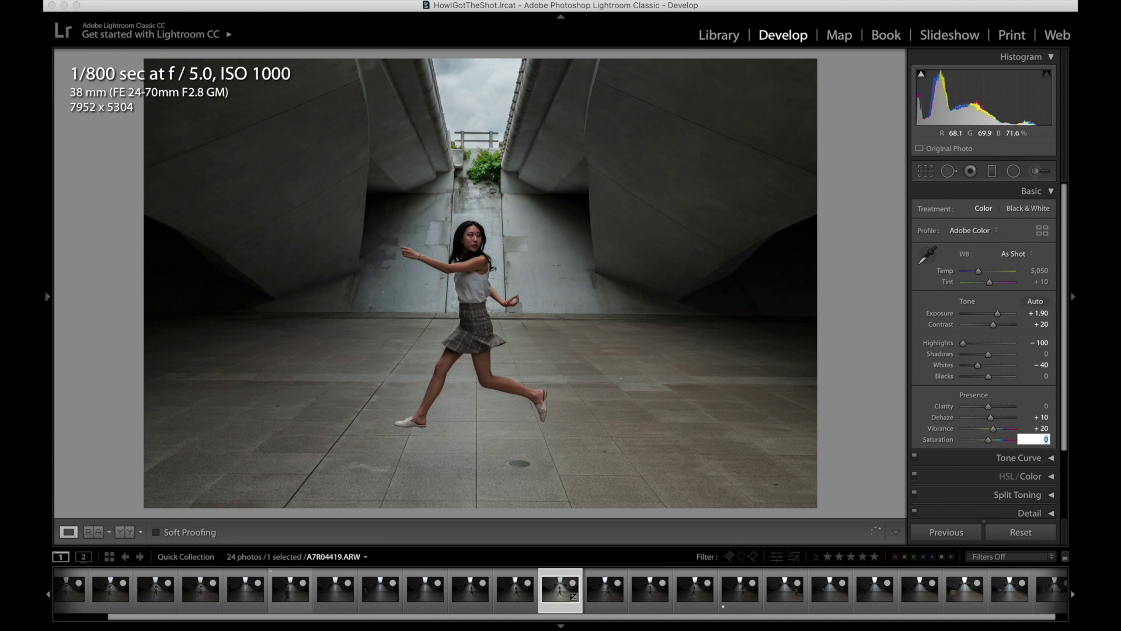
pyautogui.hotkey('shift', 'Down')
pyautogui.click(860, 311)
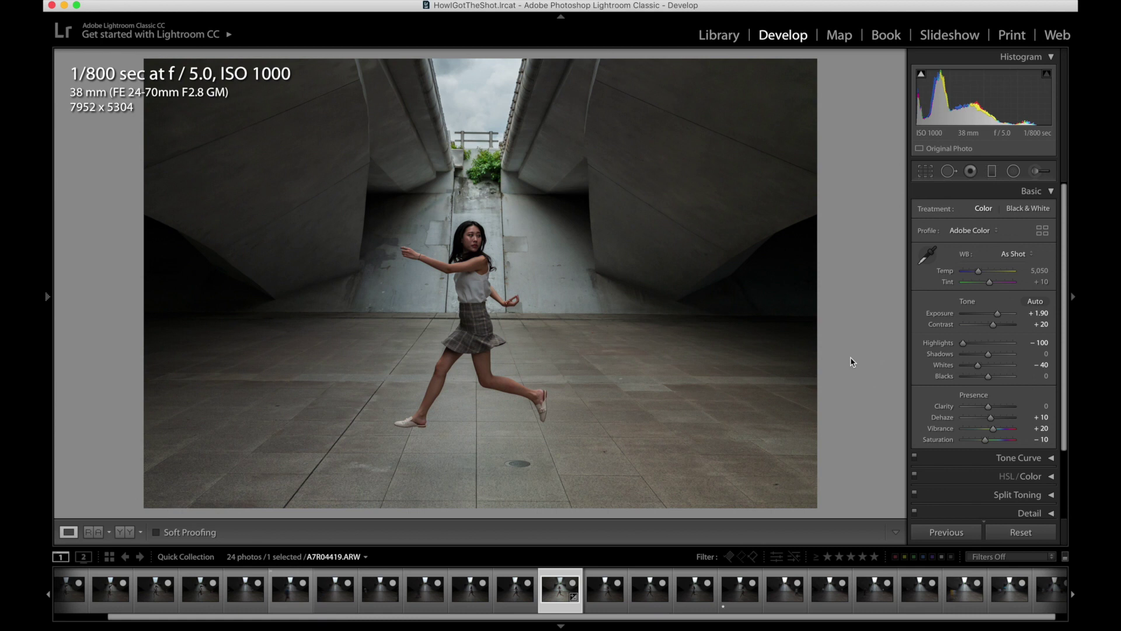
# Compare the edit with the original via Before/After, then set Exposure to +2.00.
pyautogui.press('\\')
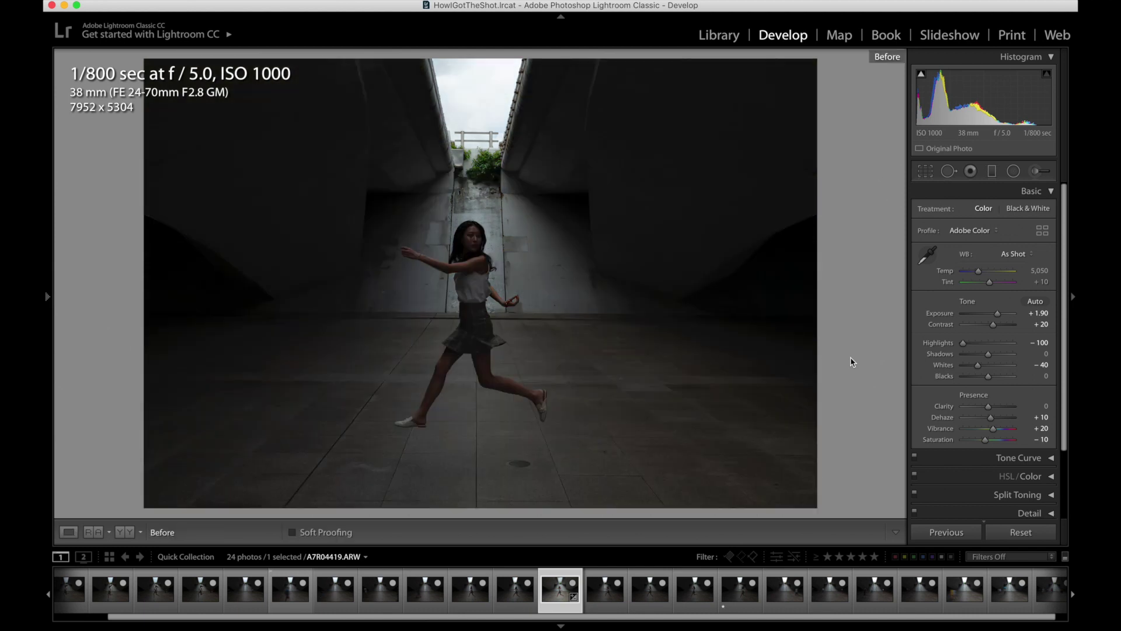
pyautogui.press('\\')
pyautogui.press('\\')
pyautogui.press('\\')
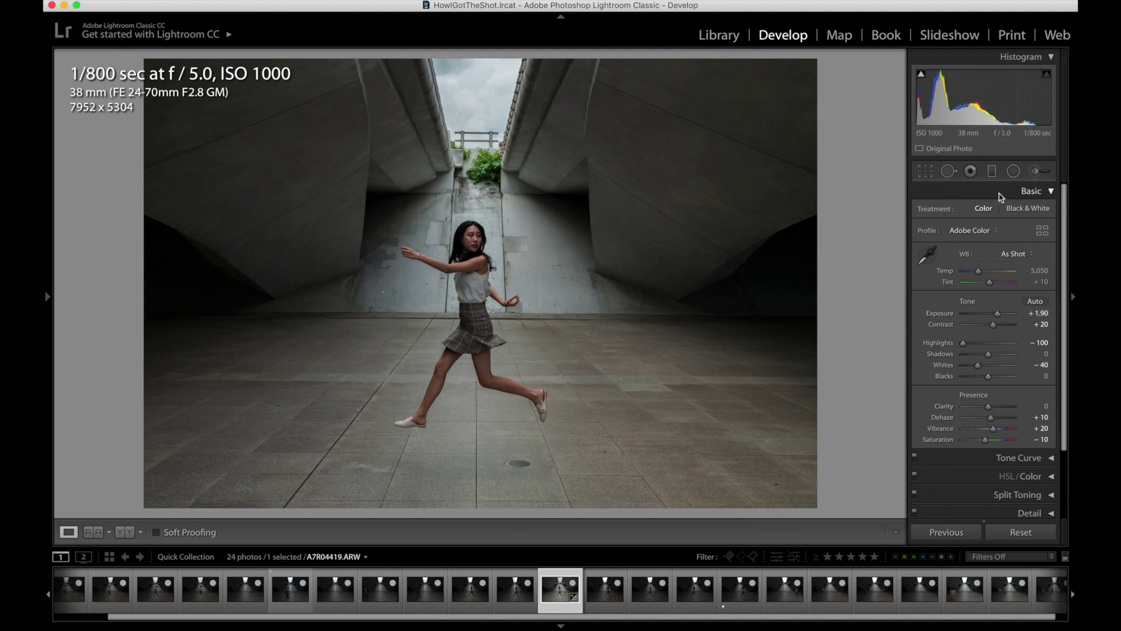
pyautogui.click(1041, 314)
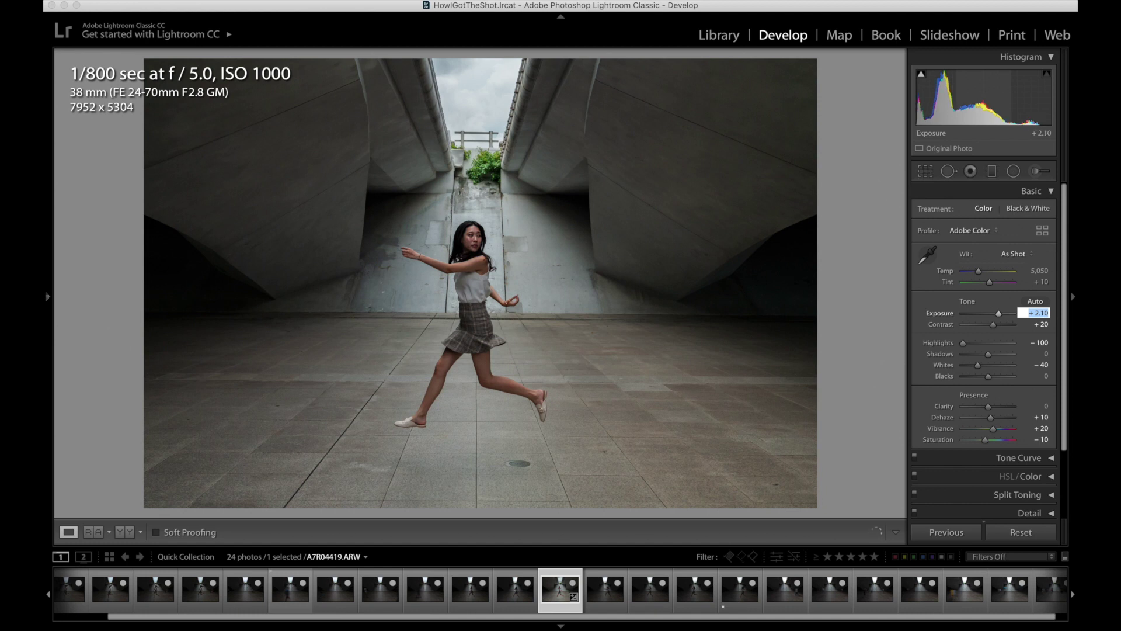
pyautogui.press('Down')
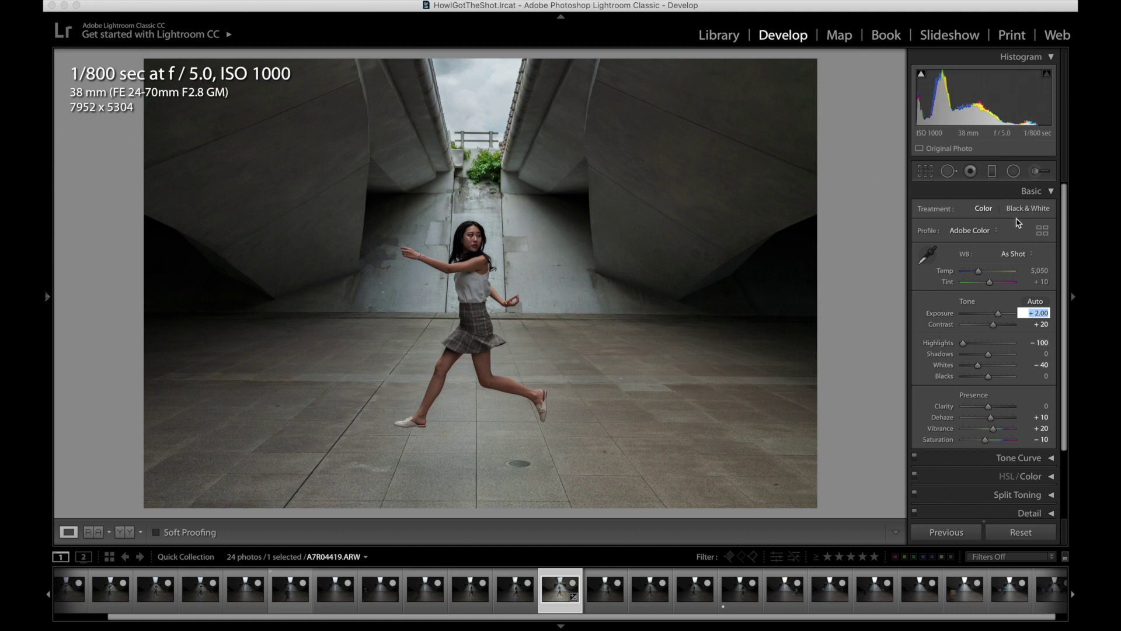
pyautogui.press('Return')
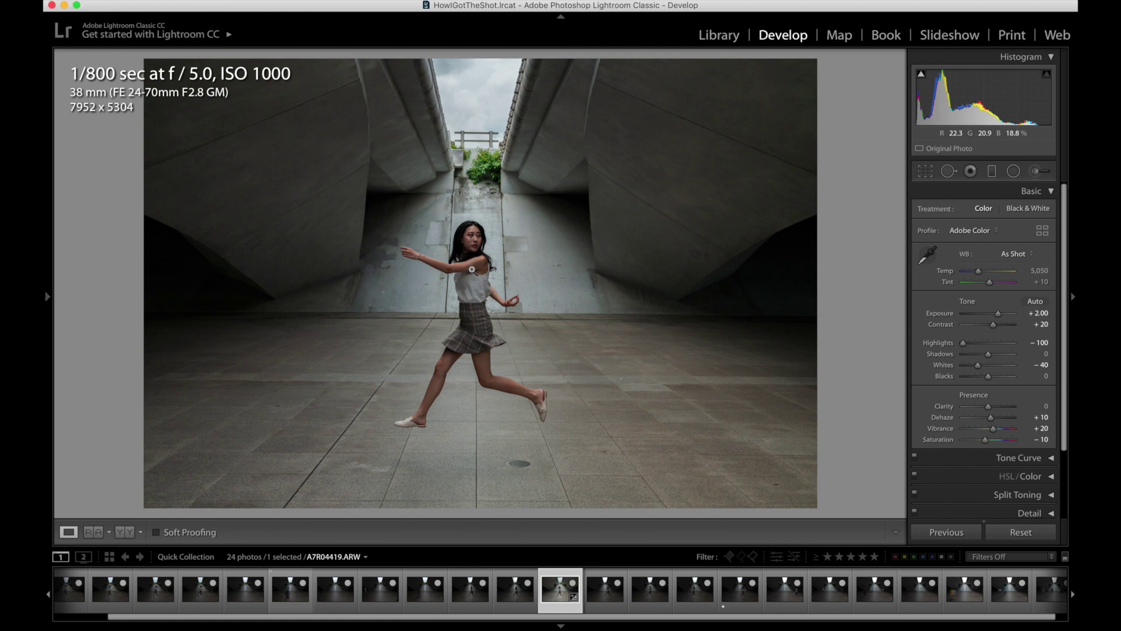
# Check the dancer and upper wall at 1:1, then return to the full photo.
pyautogui.click(480, 237)
pyautogui.moveTo(570, 187)
pyautogui.mouseDown()
pyautogui.moveTo(546, 200)
pyautogui.moveTo(563, 197)
pyautogui.mouseUp()
pyautogui.click(563, 197)
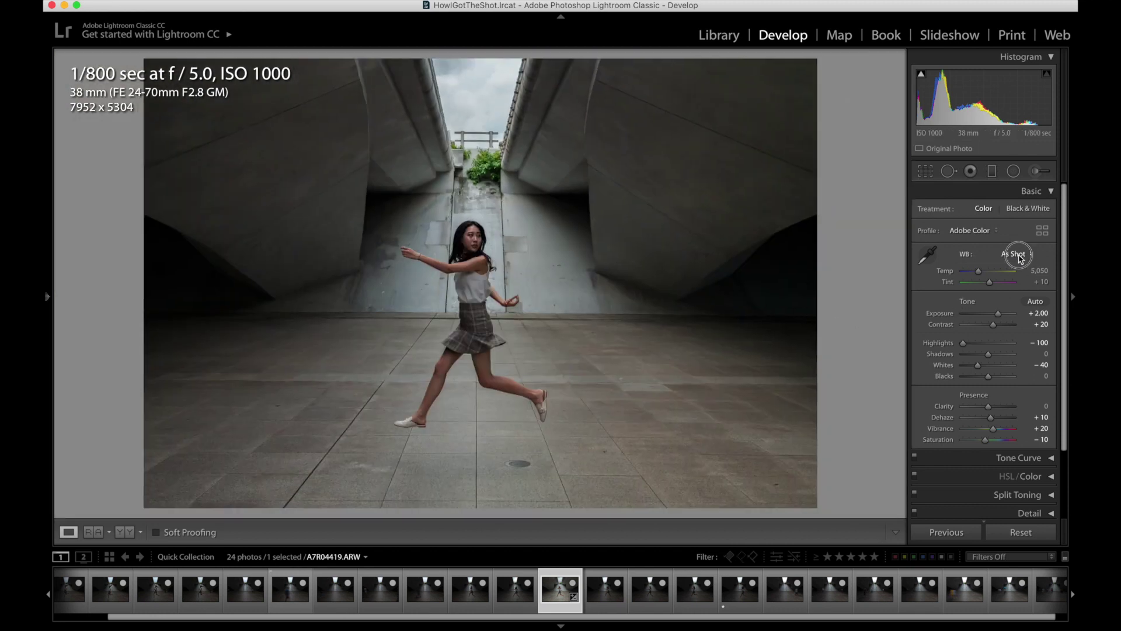
pyautogui.click(1018, 256)
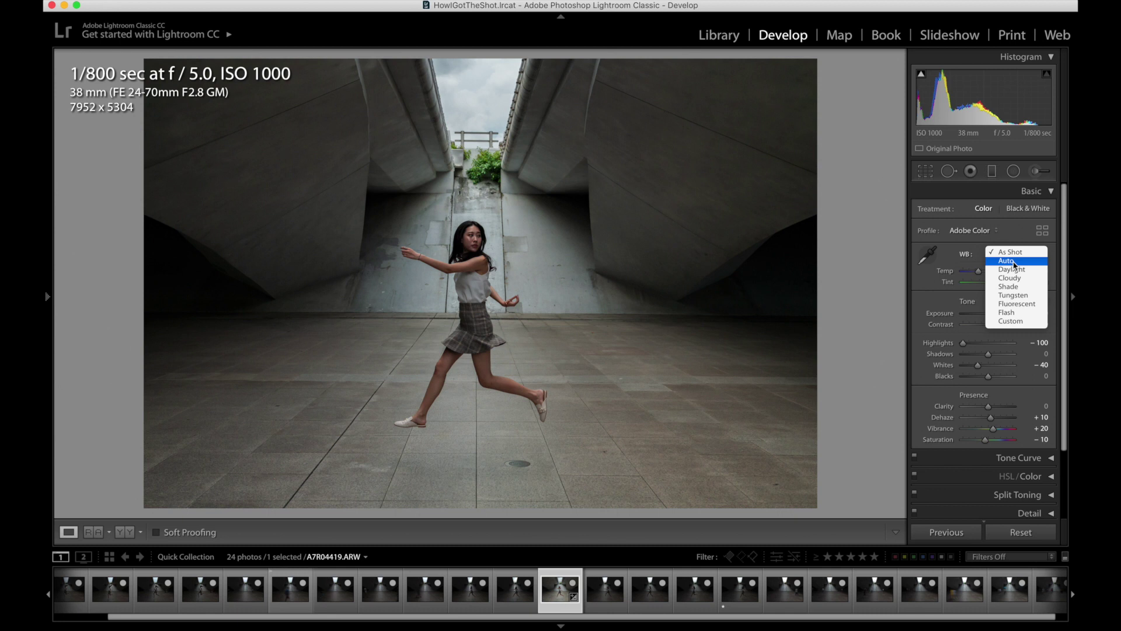
pyautogui.click(1014, 263)
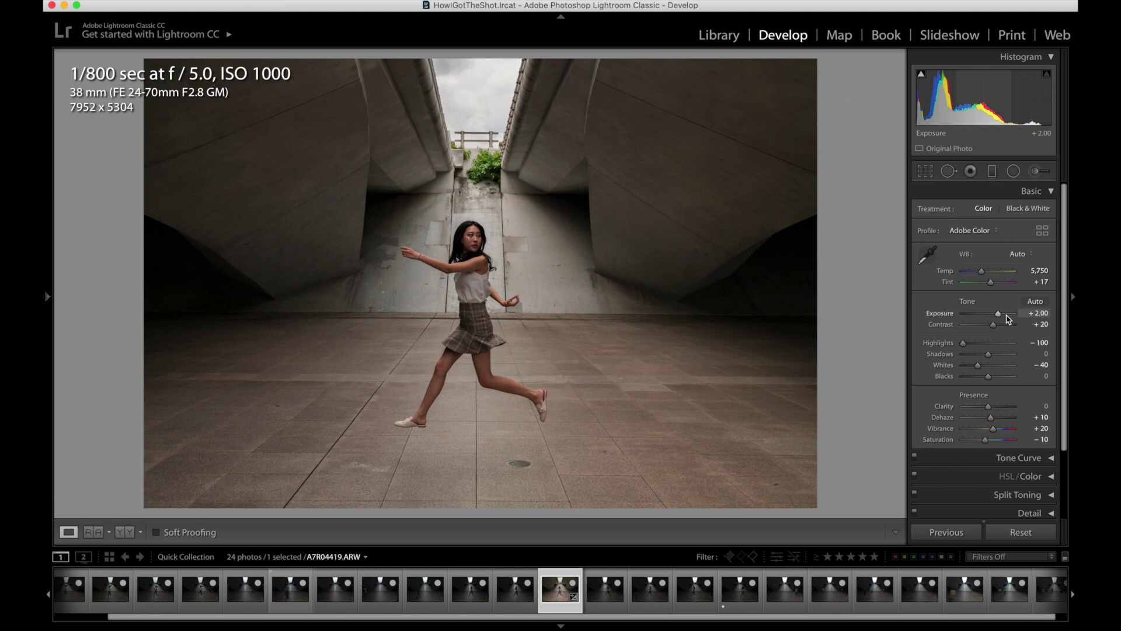
pyautogui.click(1018, 254)
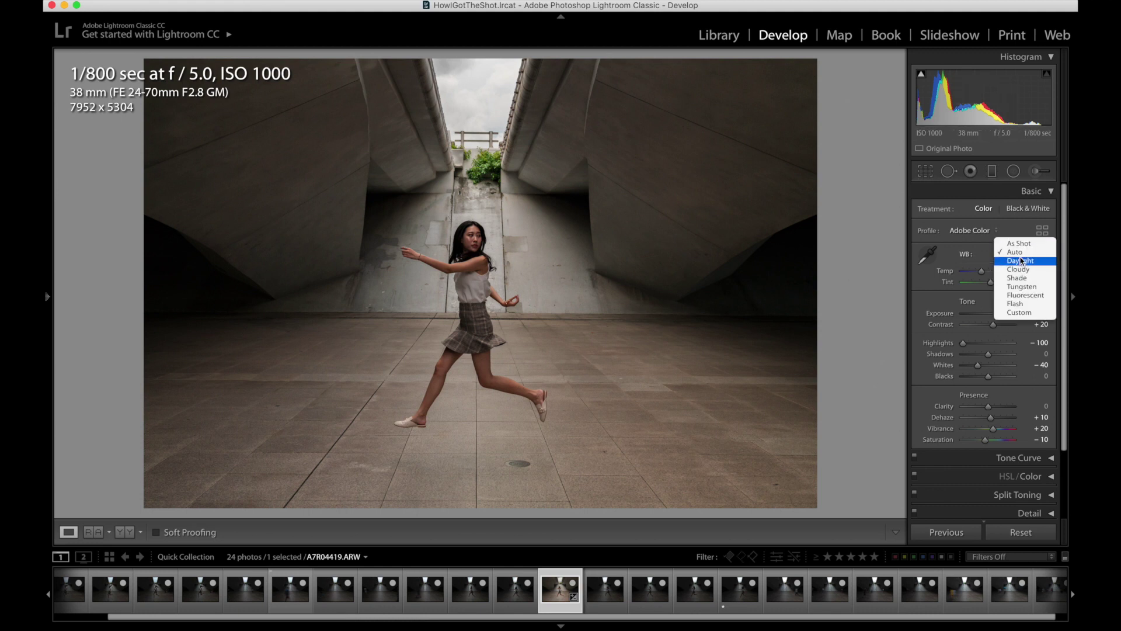
pyautogui.click(1020, 261)
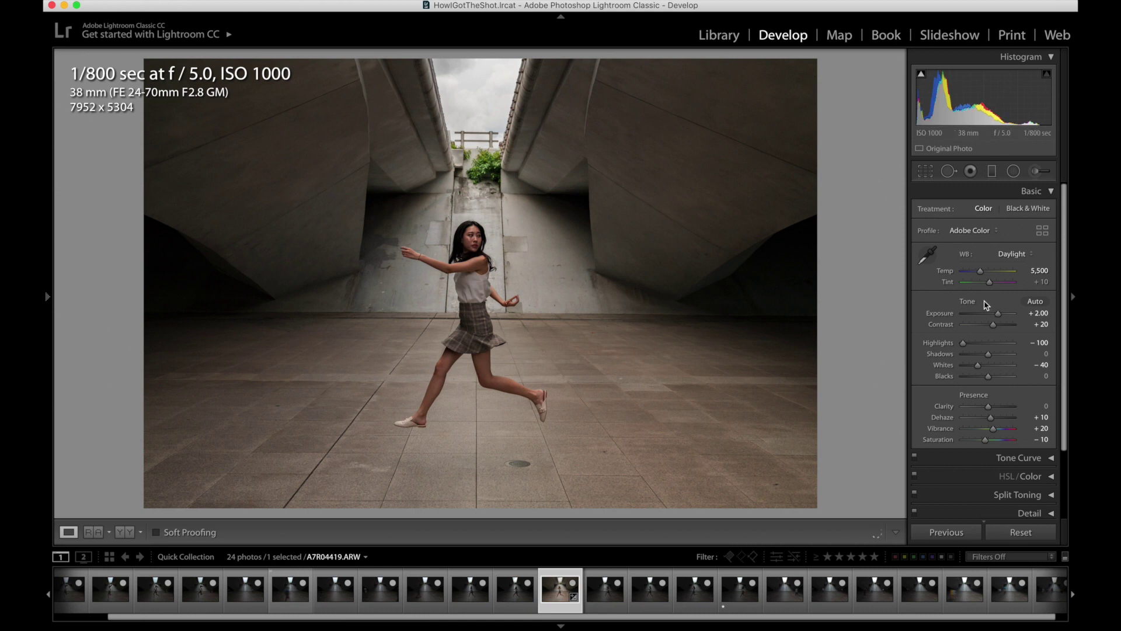
pyautogui.click(1017, 255)
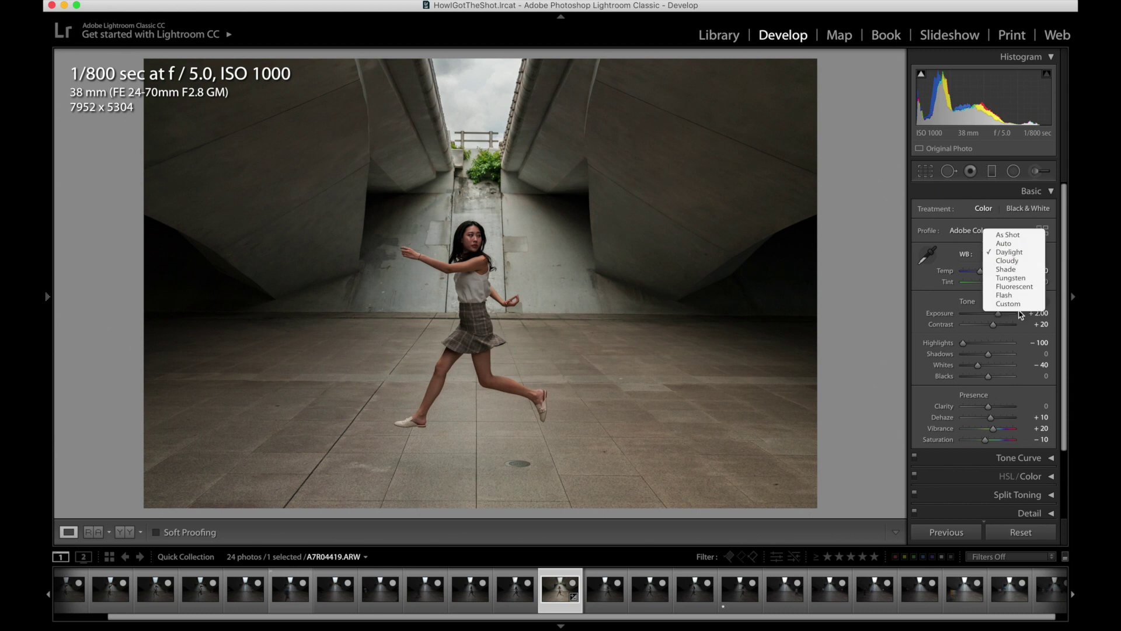
pyautogui.click(1005, 264)
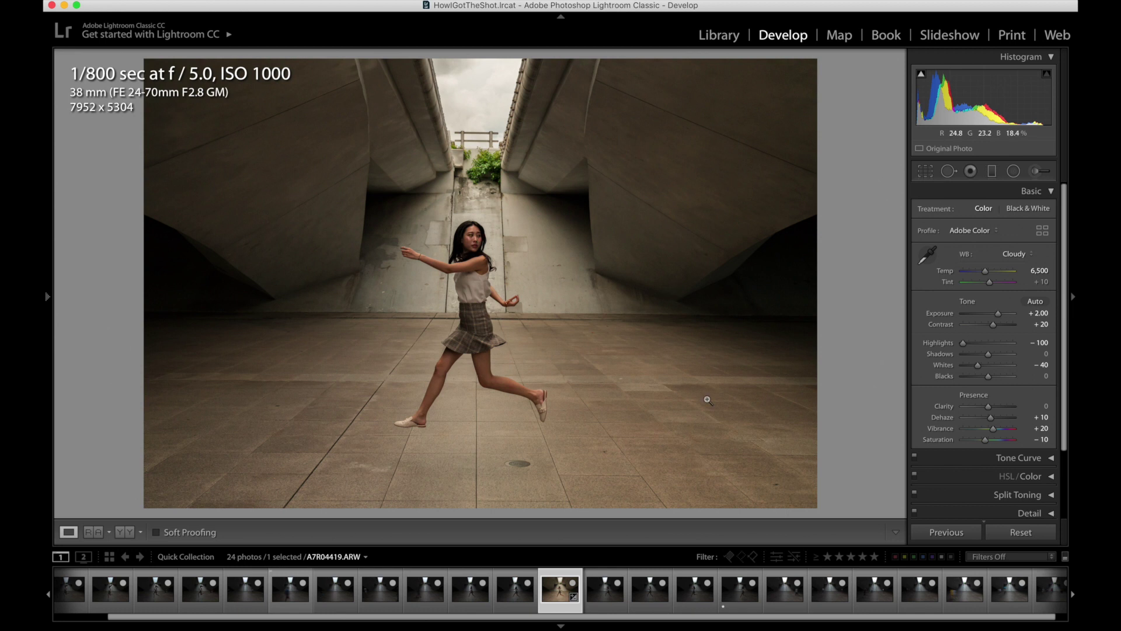
pyautogui.click(1016, 254)
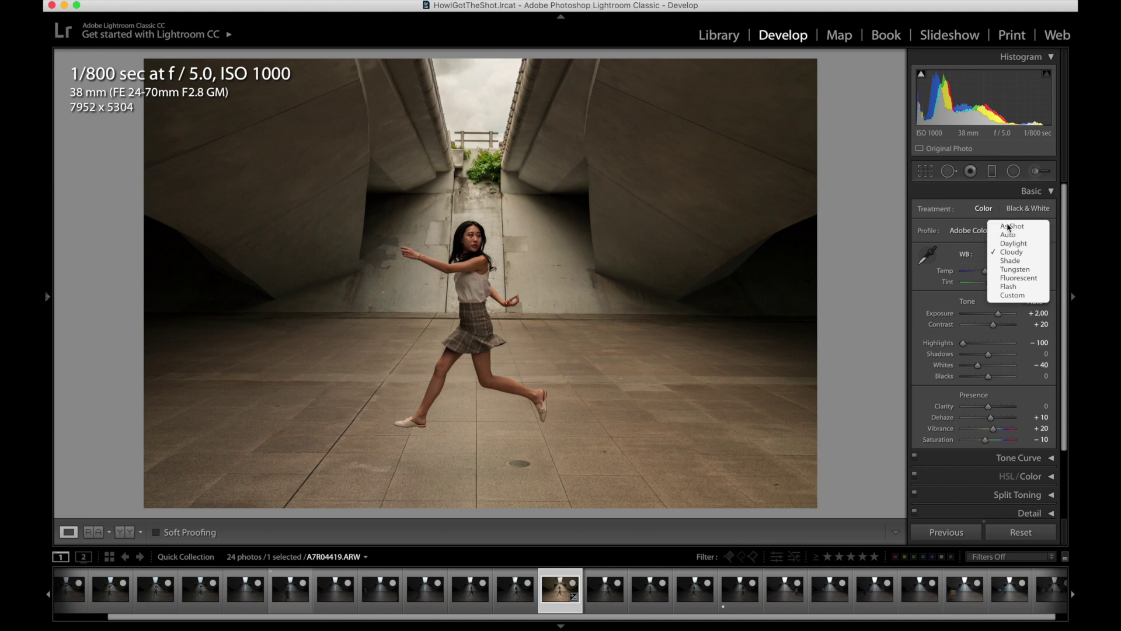
pyautogui.click(1009, 228)
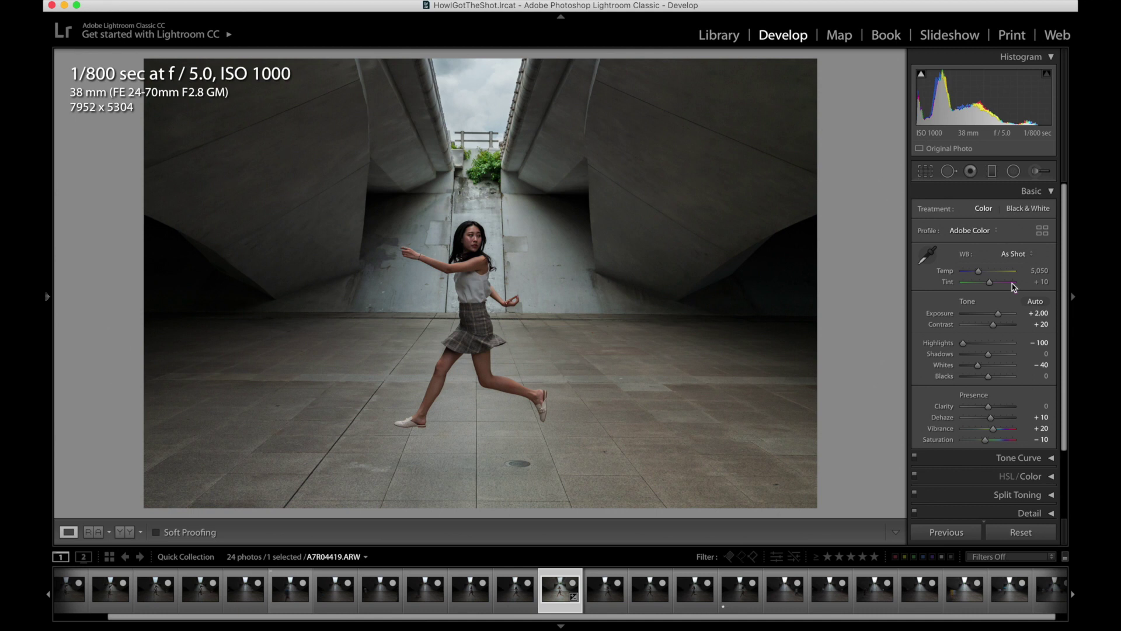
# Cool the white balance Temp to 4,850, then collapse the Basic panel.
pyautogui.click(1038, 269)
pyautogui.press('Return')
pyautogui.click(1040, 272)
pyautogui.press('shift')
pyautogui.hotkey('shift', 'Down')
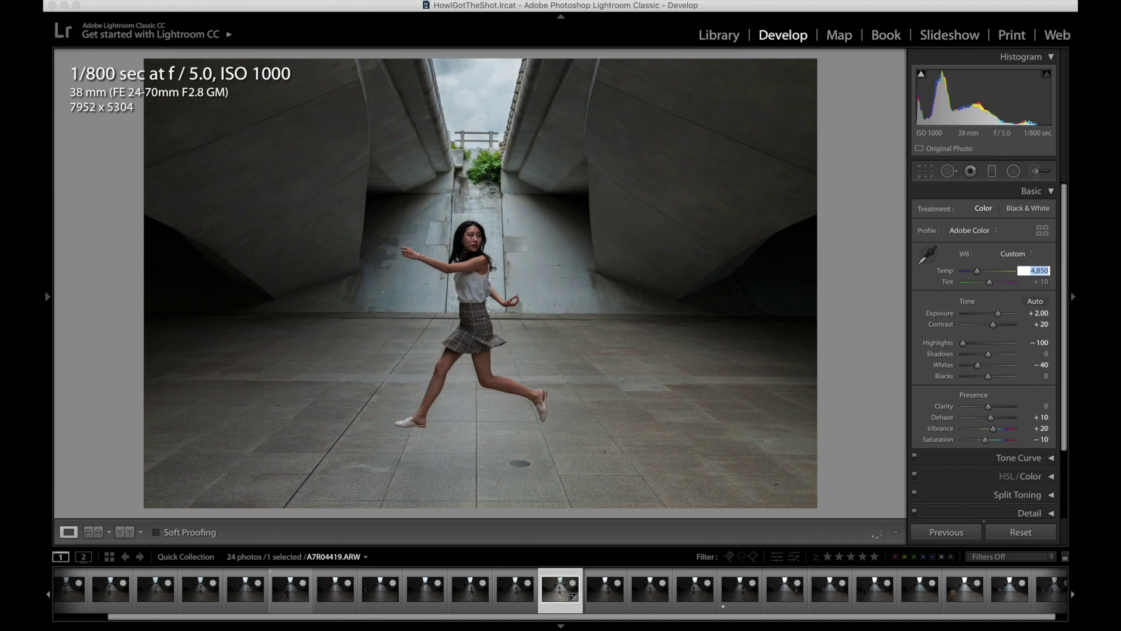
pyautogui.press('shift')
pyautogui.press('shift')
pyautogui.click(1048, 252)
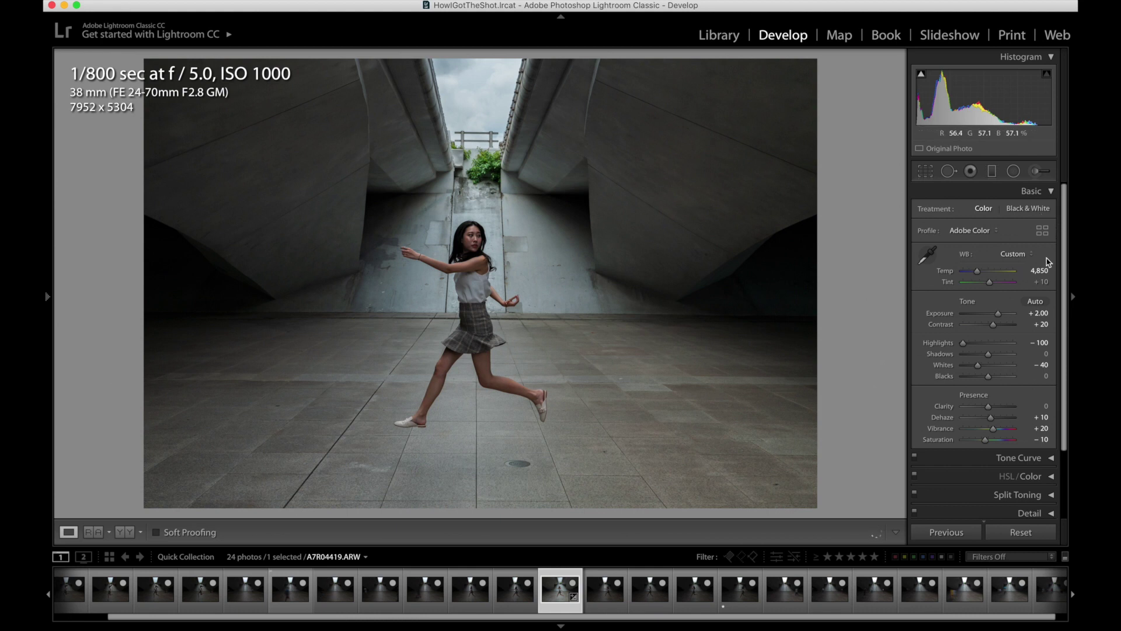
pyautogui.click(1052, 192)
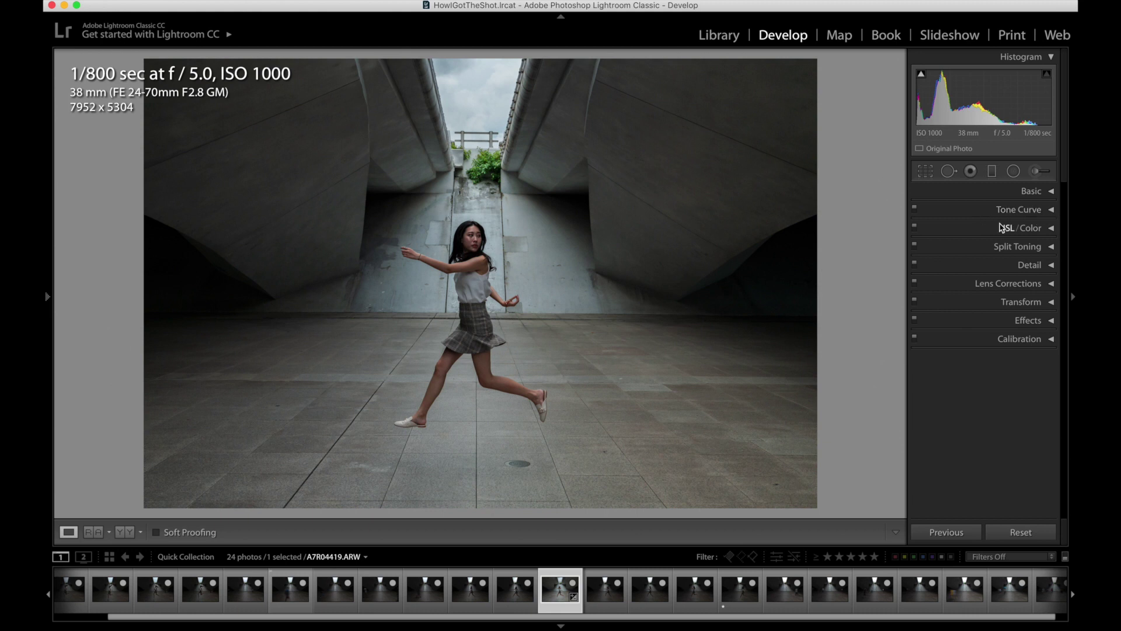
# Expand HSL/Color and set Magenta Saturation to −91 and Magenta Hue to +24.
pyautogui.click(1052, 229)
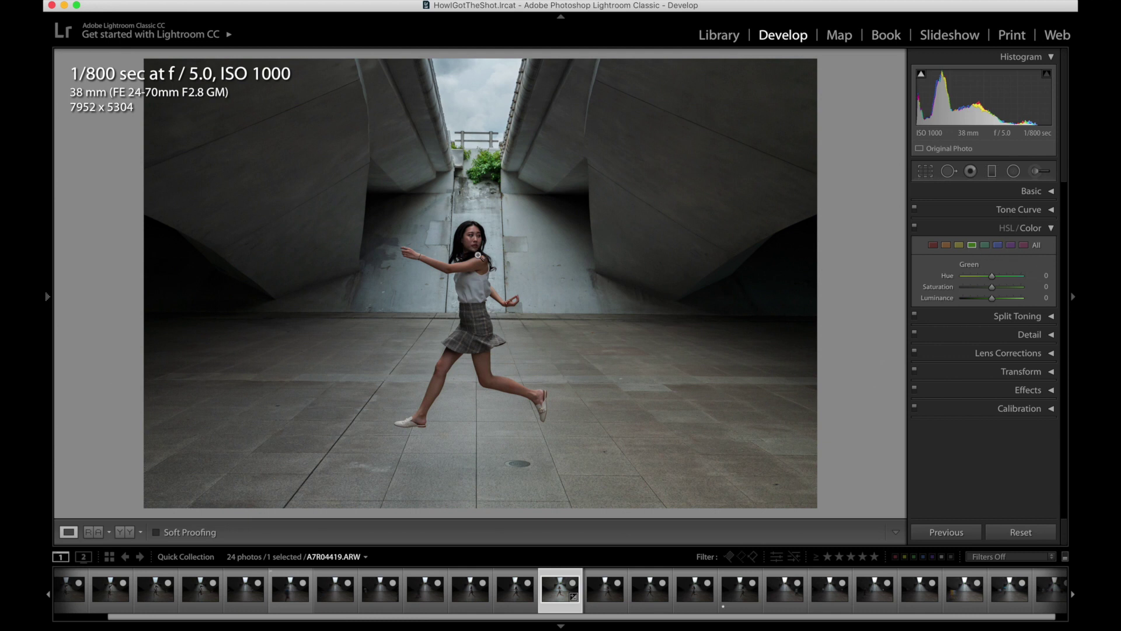
pyautogui.click(495, 273)
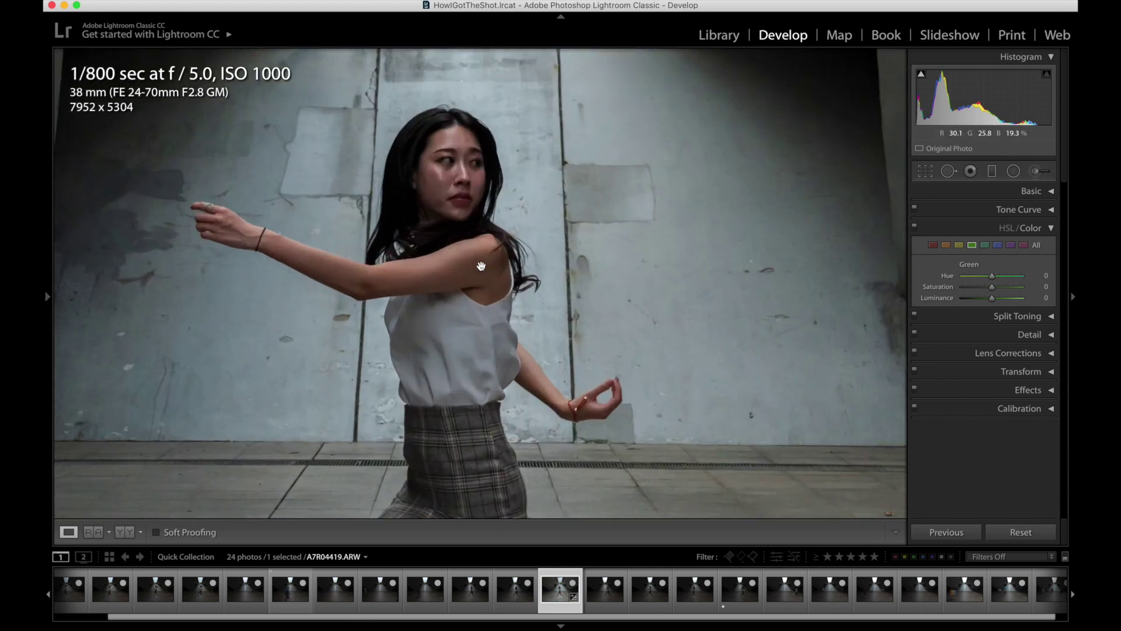
pyautogui.moveTo(483, 275); pyautogui.dragTo(566, 289)
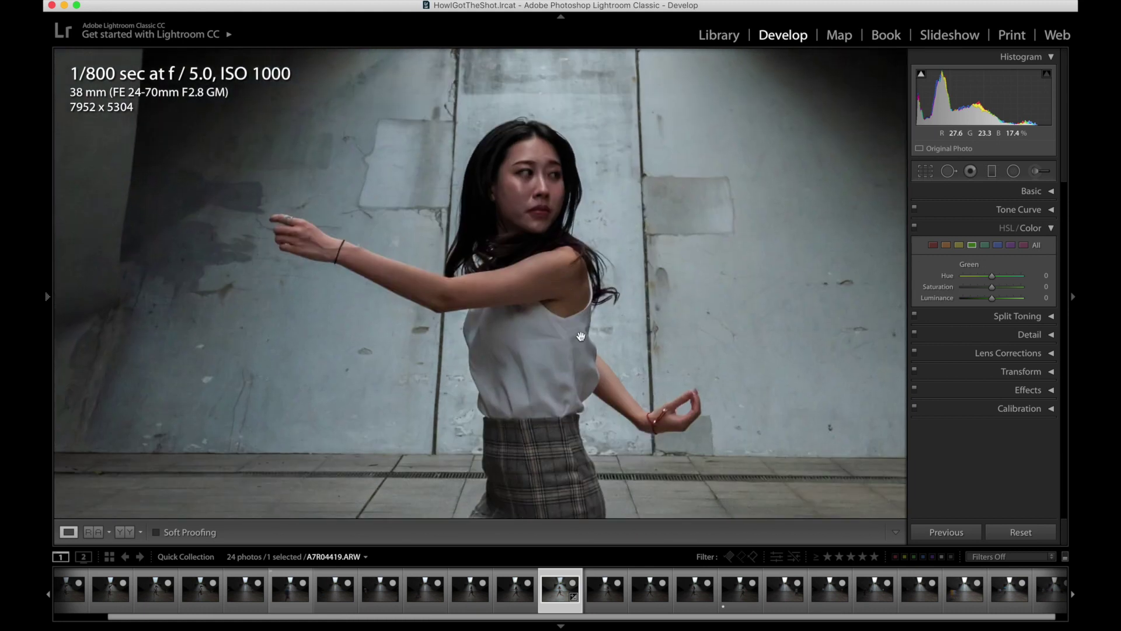
pyautogui.moveTo(580, 332); pyautogui.dragTo(618, 257)
pyautogui.moveTo(597, 305); pyautogui.dragTo(494, 403)
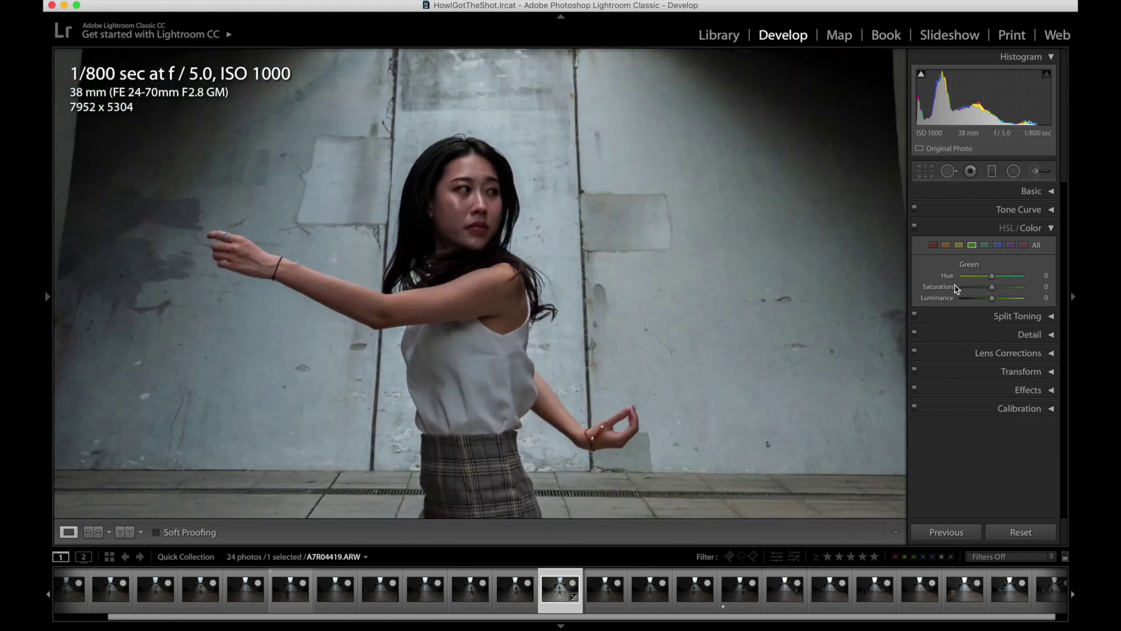
pyautogui.click(1024, 246)
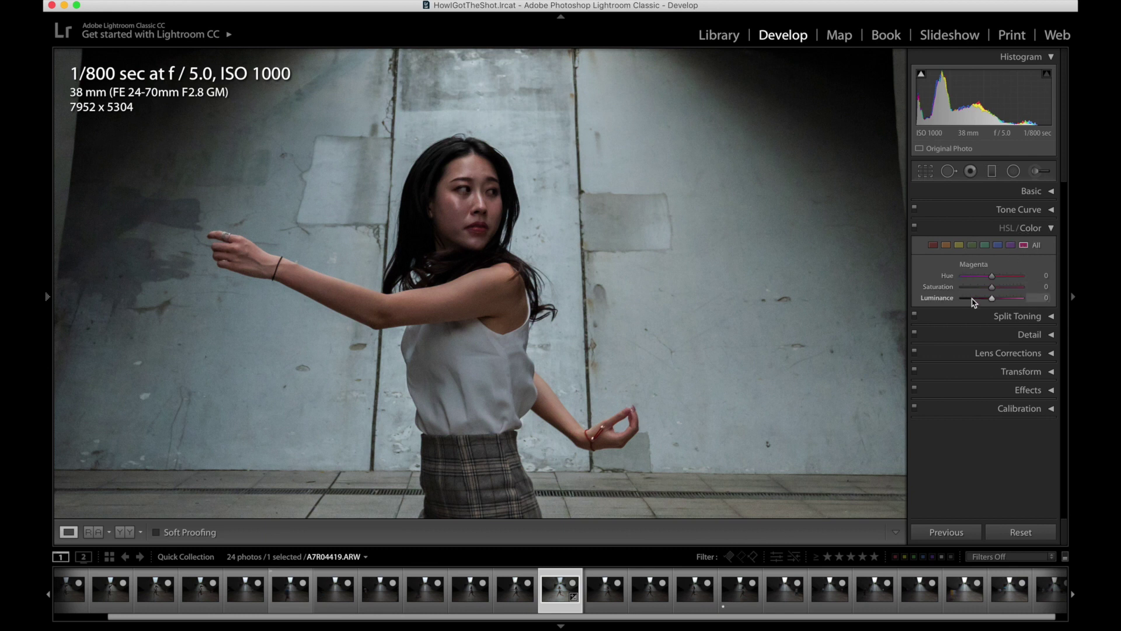
pyautogui.moveTo(993, 290); pyautogui.dragTo(968, 288)
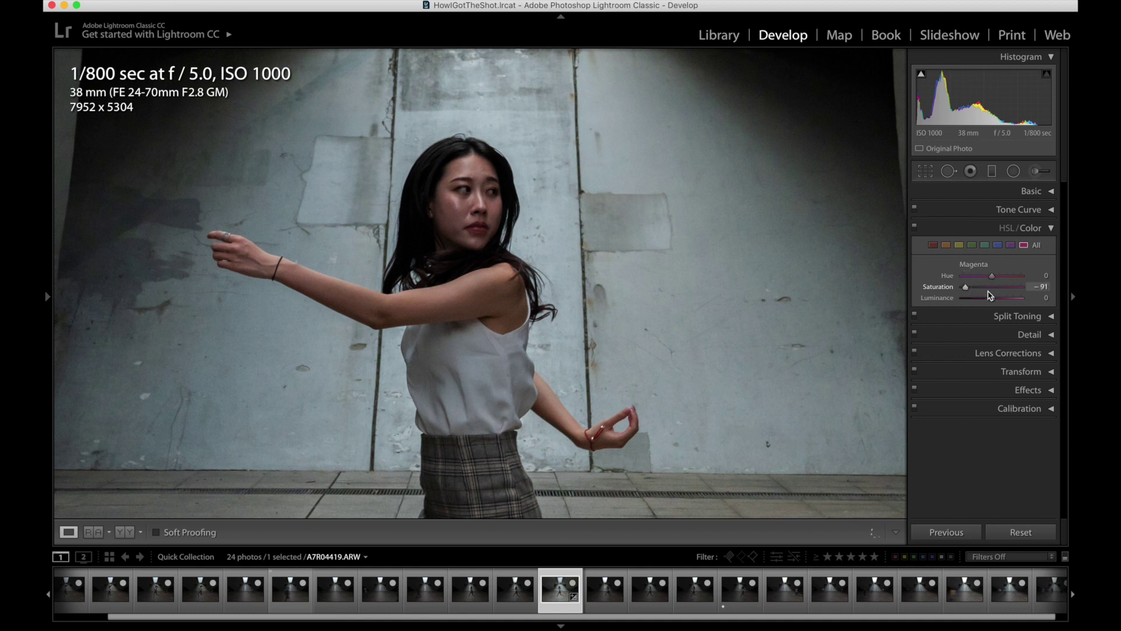
pyautogui.moveTo(991, 281)
pyautogui.mouseDown()
pyautogui.moveTo(978, 279)
pyautogui.moveTo(999, 279)
pyautogui.mouseUp()
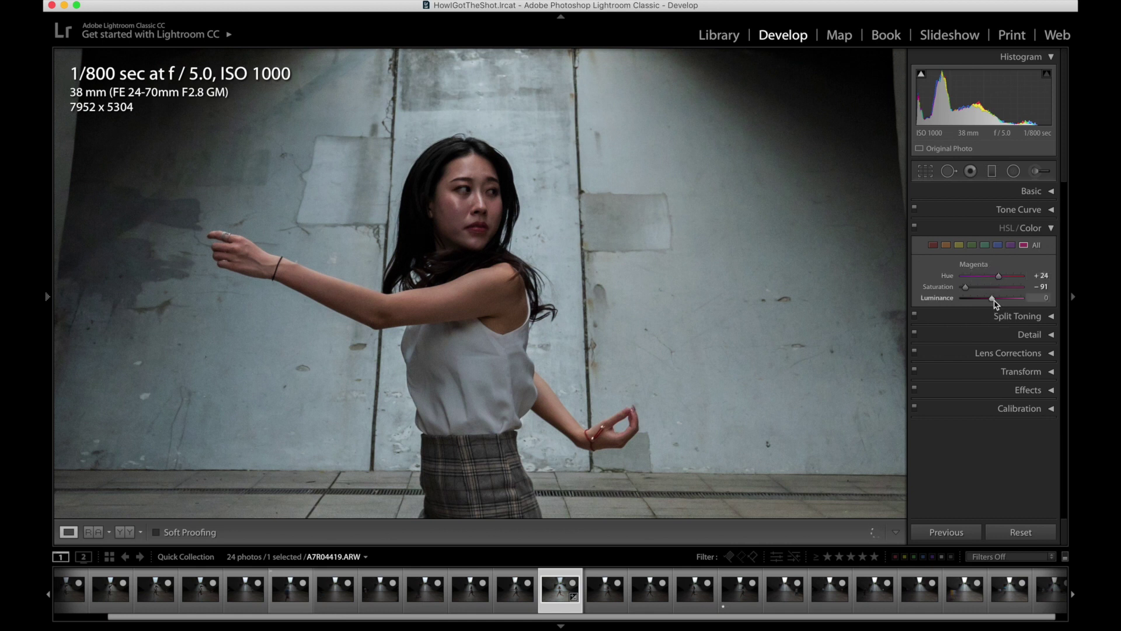
pyautogui.click(501, 255)
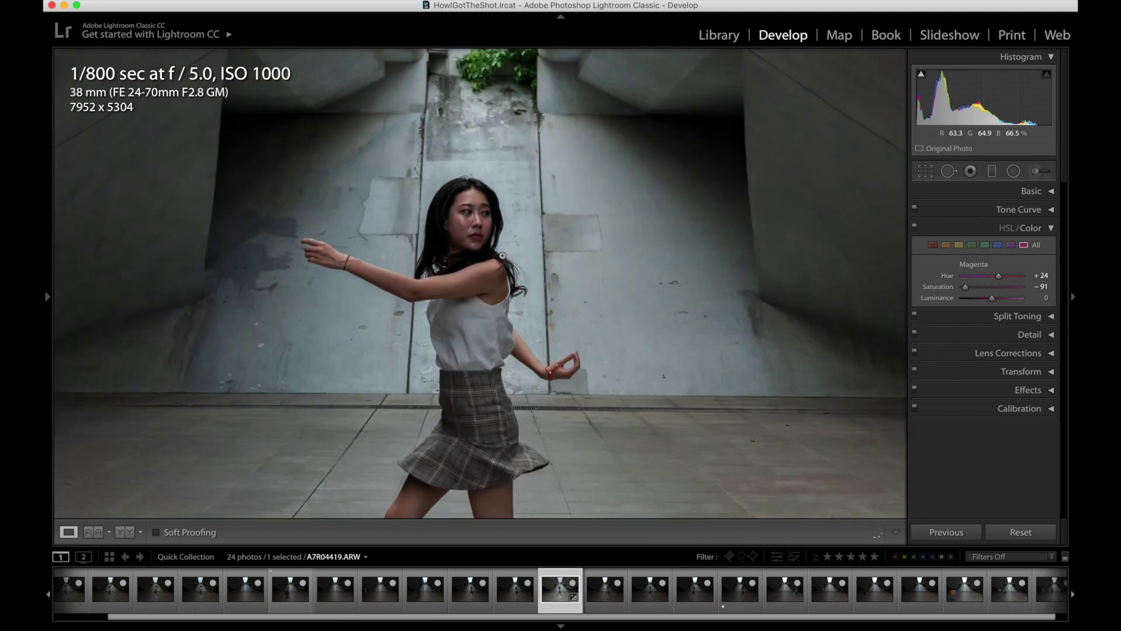
# Lower Red Saturation to −16 while checking the dancer's face up close.
pyautogui.click(470, 266)
pyautogui.moveTo(506, 218); pyautogui.dragTo(516, 230)
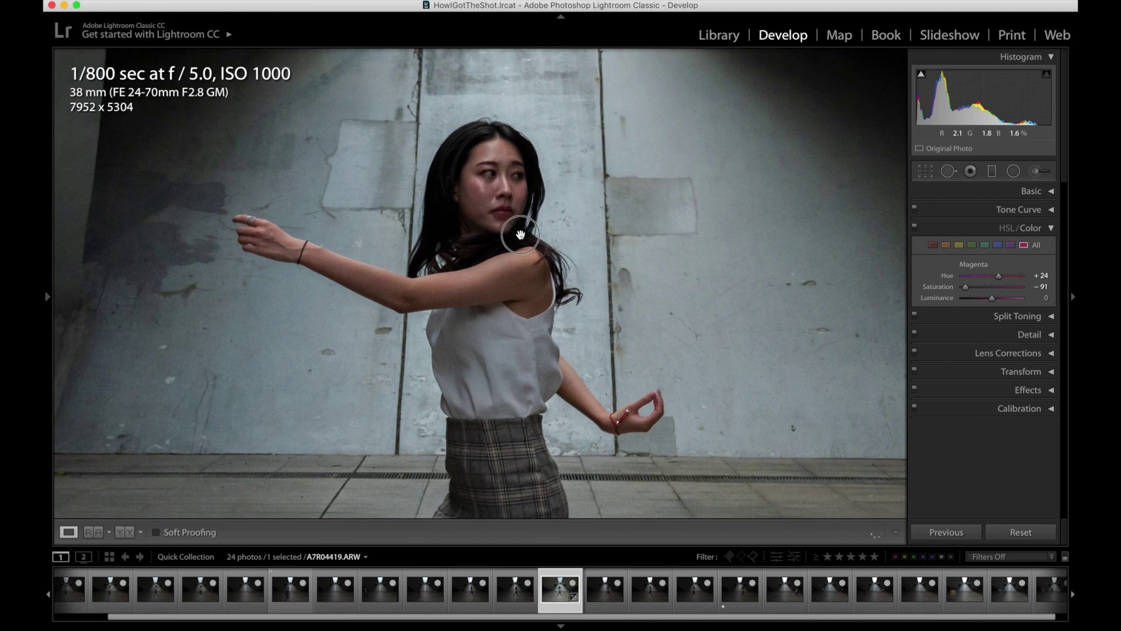
pyautogui.click(933, 246)
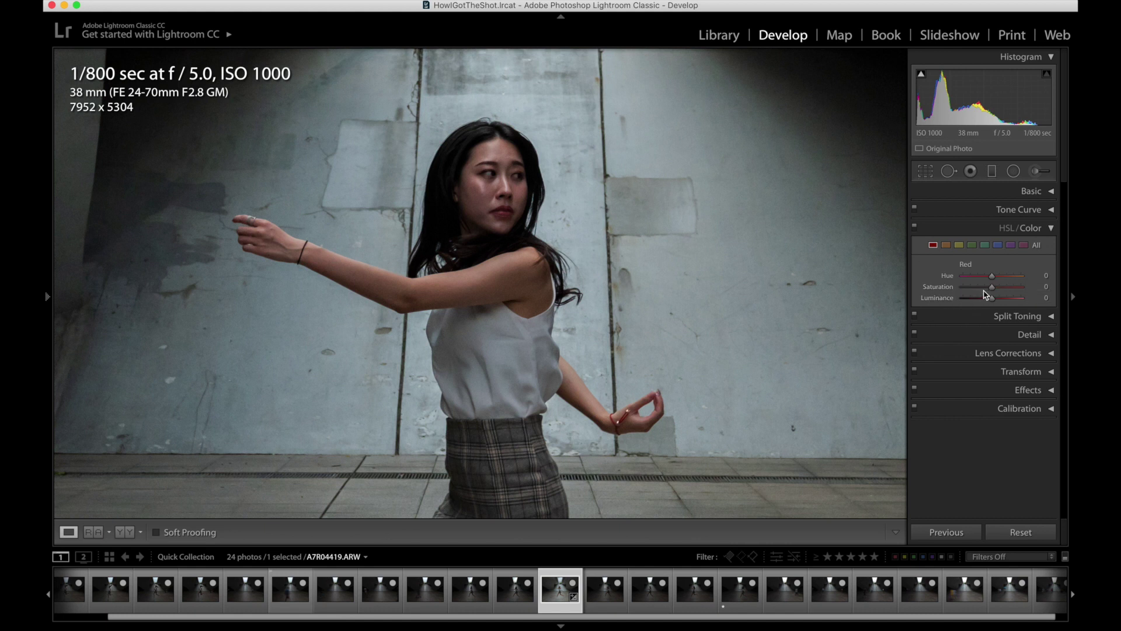
pyautogui.moveTo(992, 287); pyautogui.dragTo(961, 289)
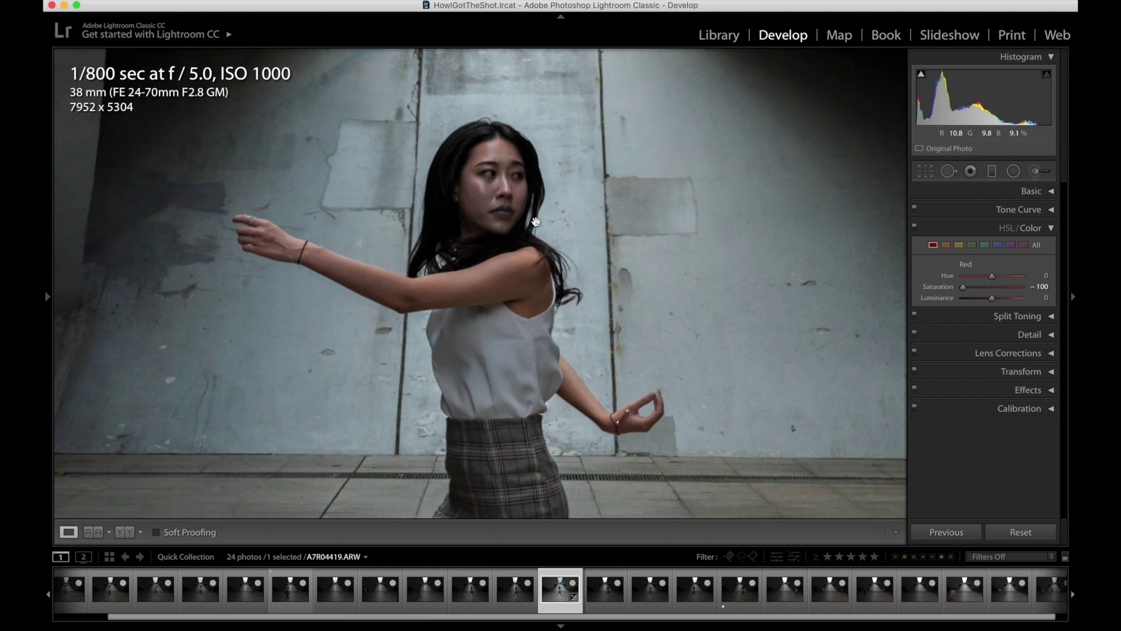
pyautogui.moveTo(963, 287); pyautogui.dragTo(993, 289)
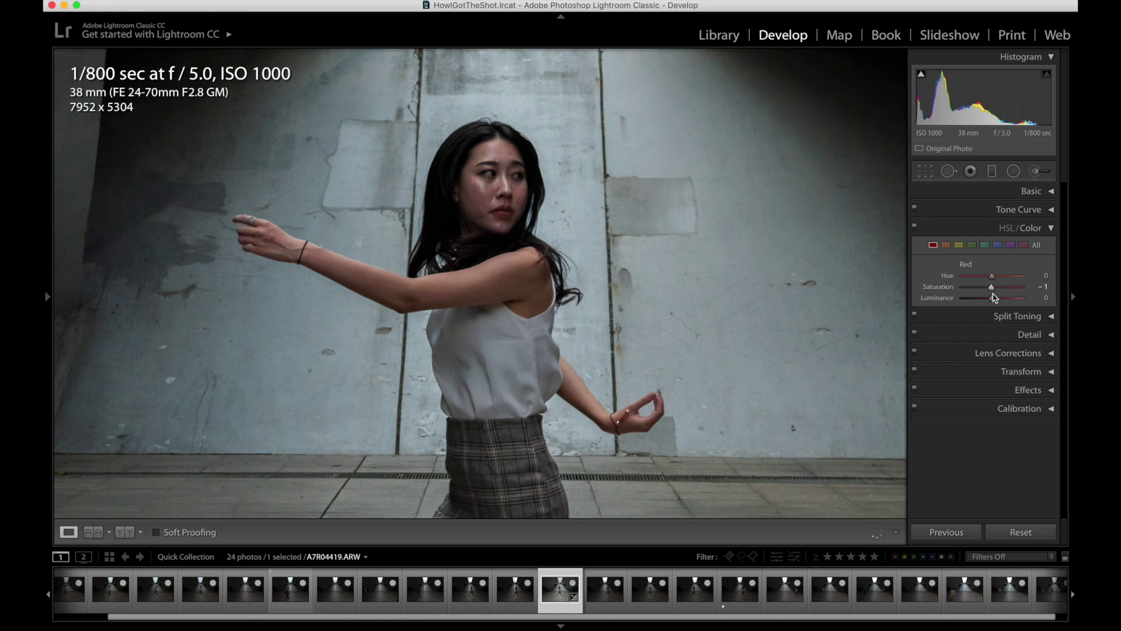
pyautogui.moveTo(991, 290); pyautogui.dragTo(987, 292)
pyautogui.click(565, 285)
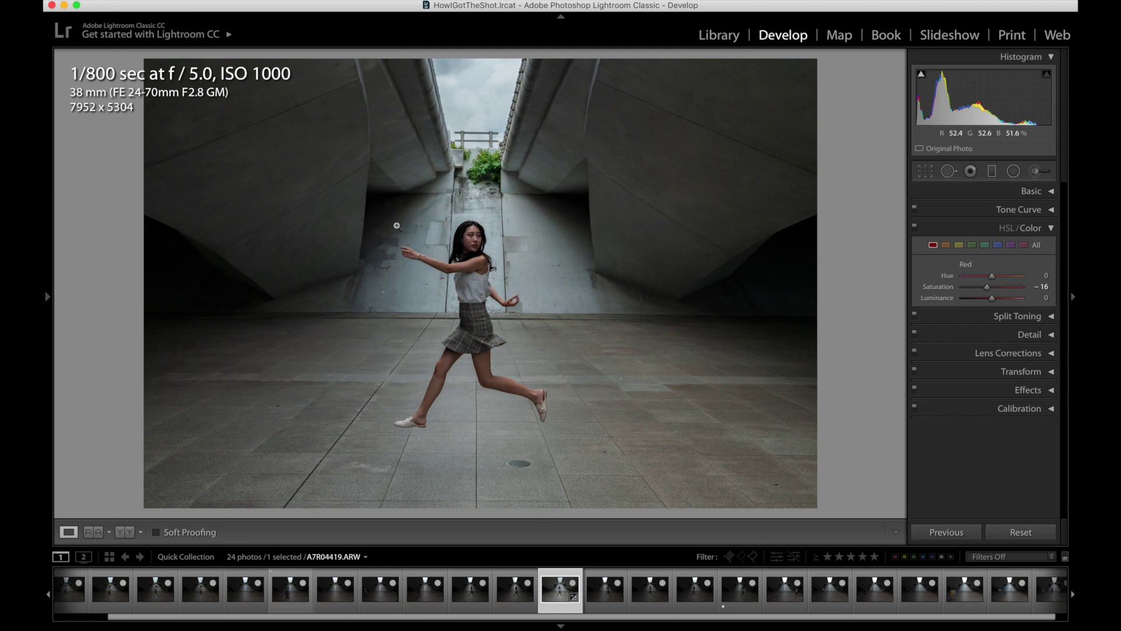
pyautogui.click(812, 153)
pyautogui.moveTo(797, 142); pyautogui.dragTo(594, 380)
pyautogui.click(286, 230)
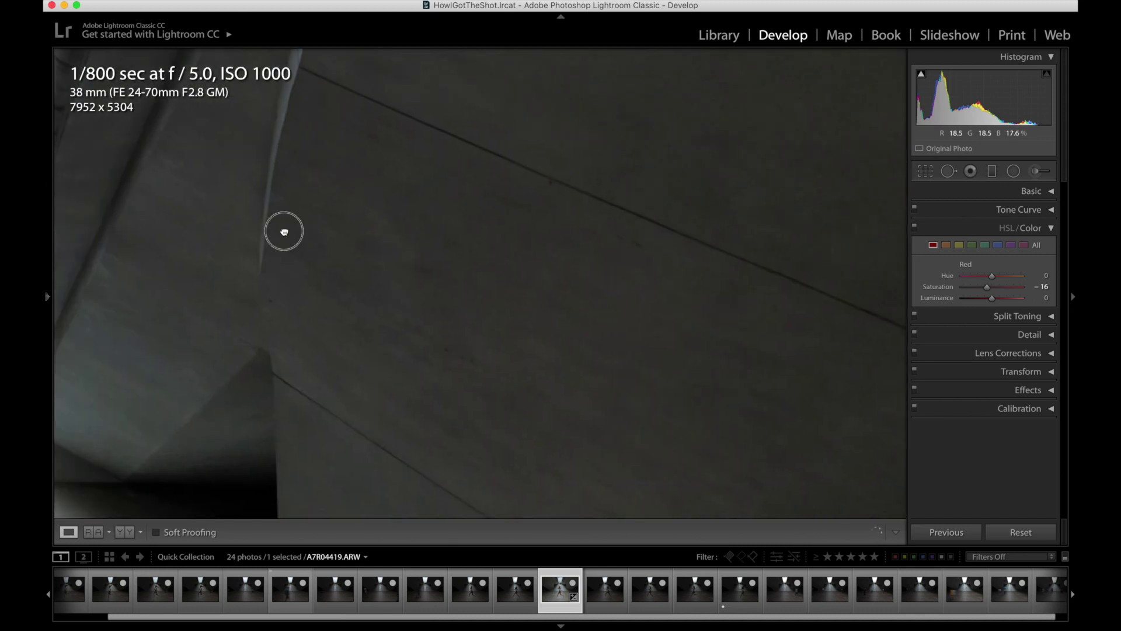
pyautogui.moveTo(332, 274); pyautogui.dragTo(788, 261)
pyautogui.moveTo(388, 244); pyautogui.dragTo(457, 207)
pyautogui.moveTo(578, 353); pyautogui.dragTo(609, 235)
pyautogui.click(689, 257)
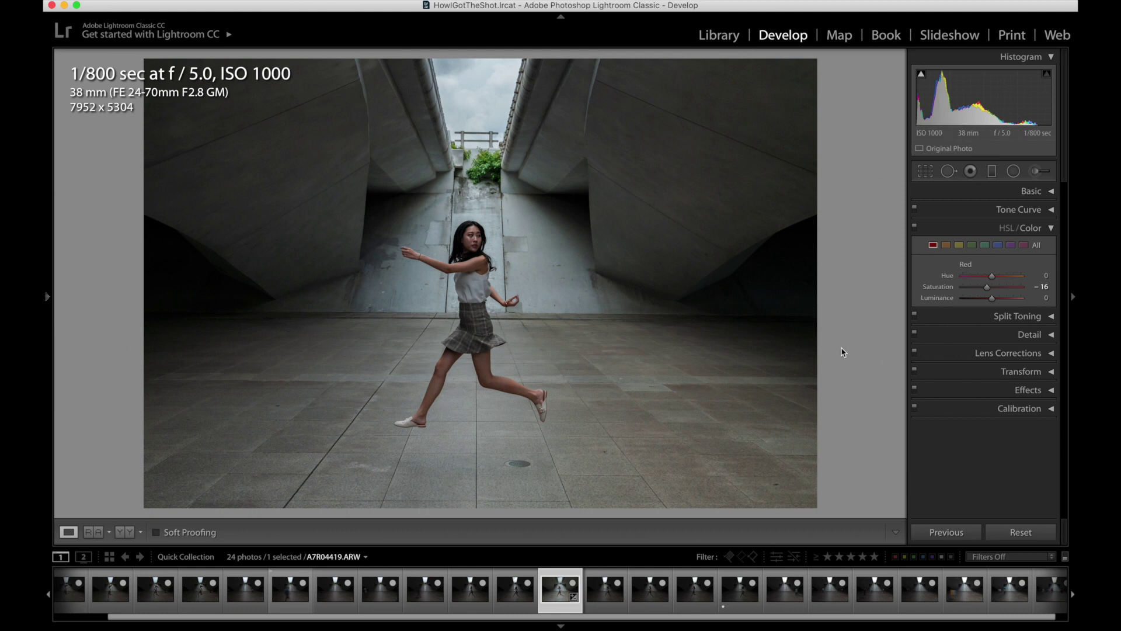
# Toggle Before/After against the original, inspect the left wall at 1:1, then collapse HSL/Color.
pyautogui.press('\\')
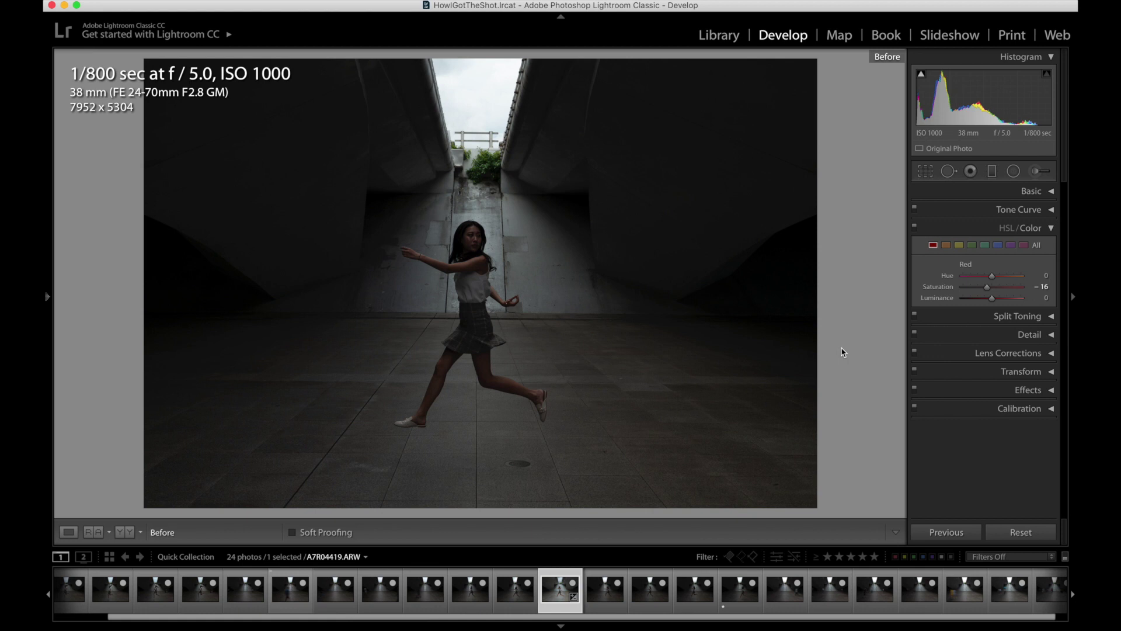
pyautogui.press('\\')
pyautogui.press('\\')
pyautogui.press('\\')
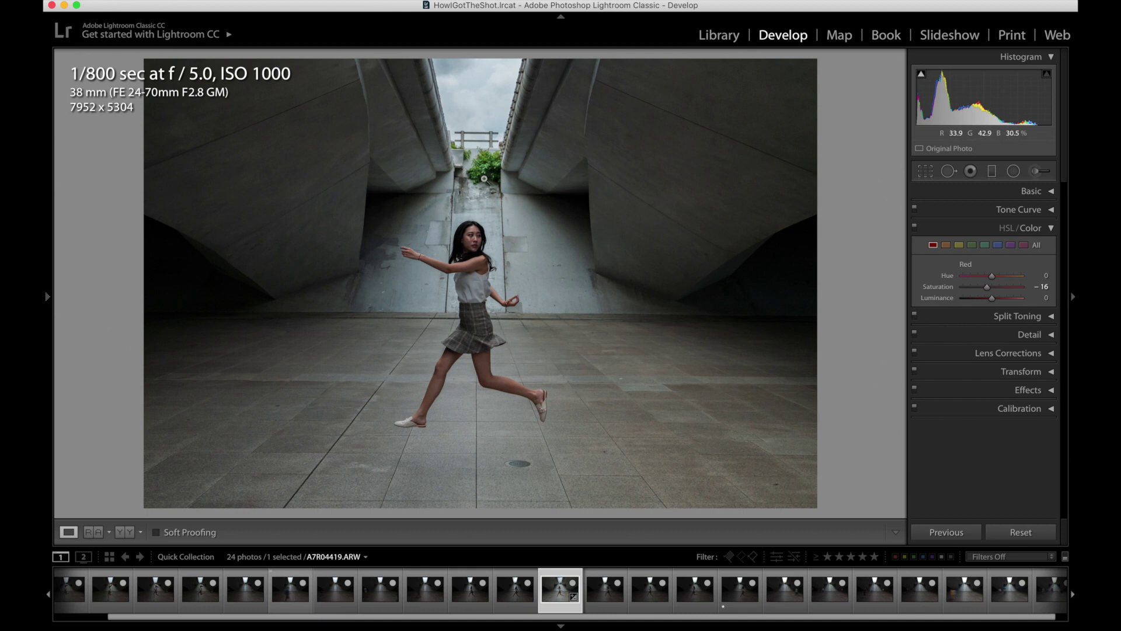
pyautogui.press('\\')
pyautogui.press('\\')
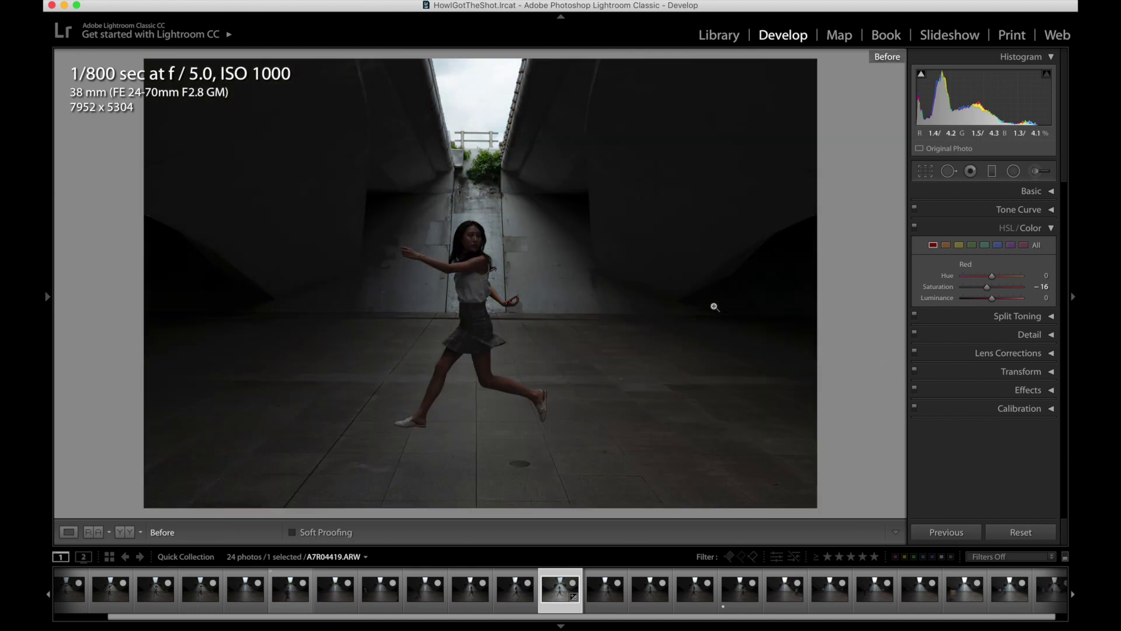
pyautogui.press('\\')
pyautogui.press('\\')
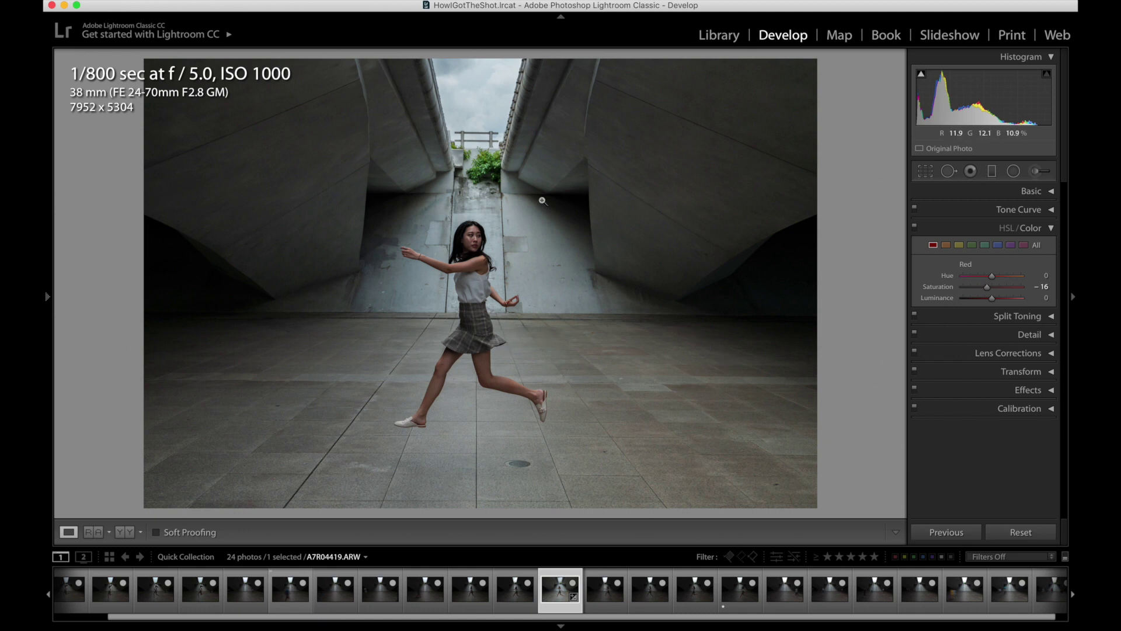
pyautogui.click(233, 300)
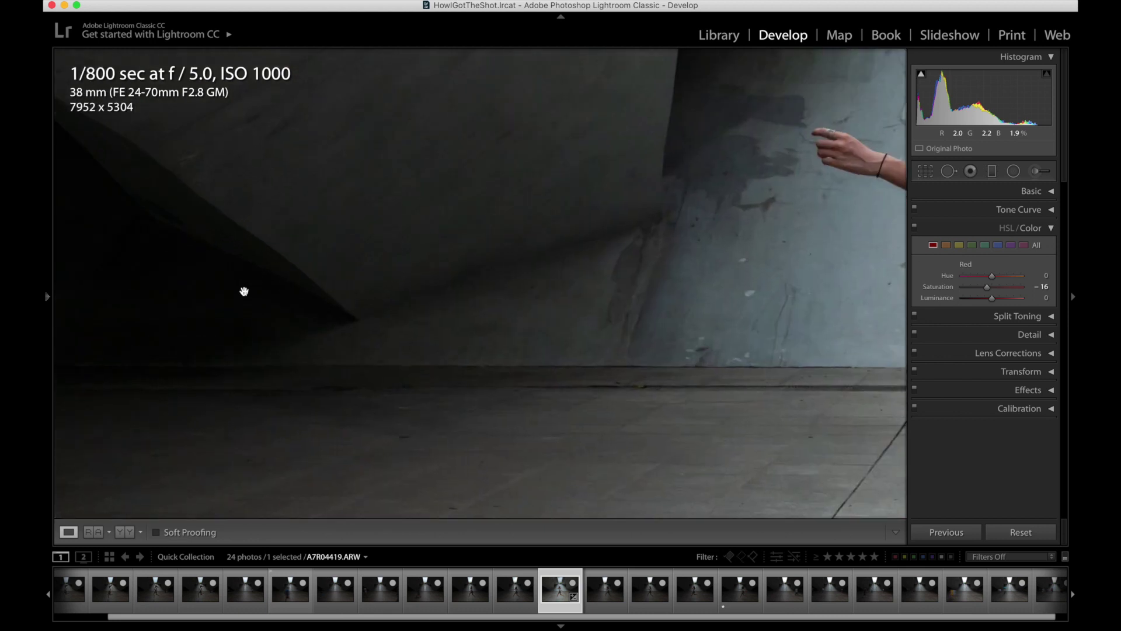
pyautogui.moveTo(291, 282); pyautogui.dragTo(403, 277)
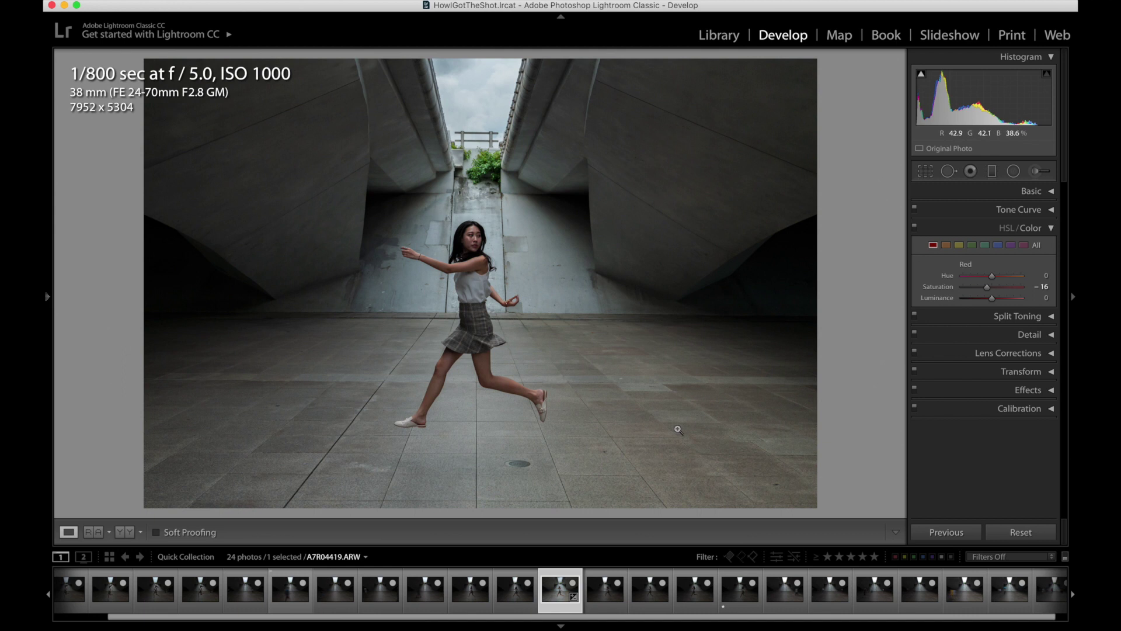
pyautogui.press('super+3')
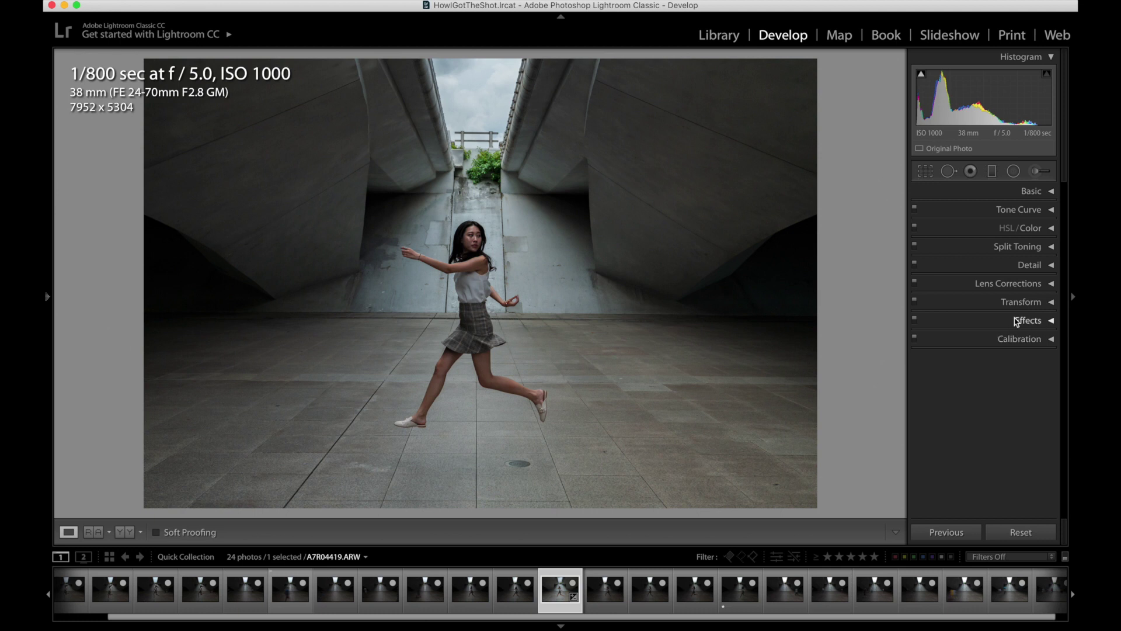
# Expand the Transform panel and try Vertical values of +10 and −10.
pyautogui.click(1036, 302)
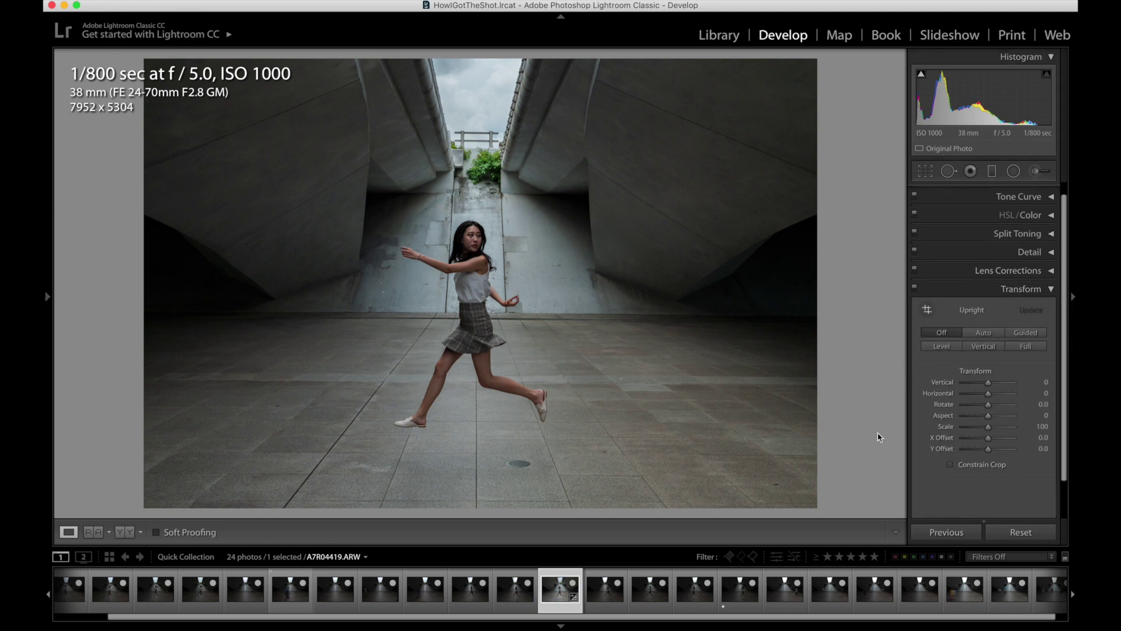
pyautogui.moveTo(1039, 420)
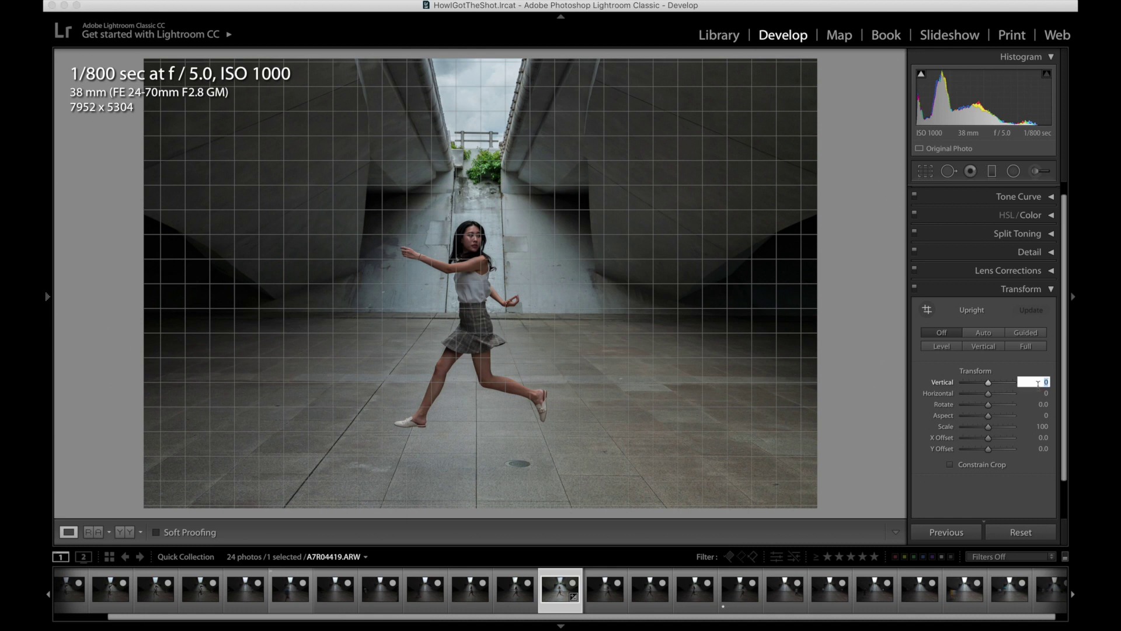
pyautogui.press('shift')
pyautogui.write('10')
pyautogui.press('Return')
pyautogui.write('-10')
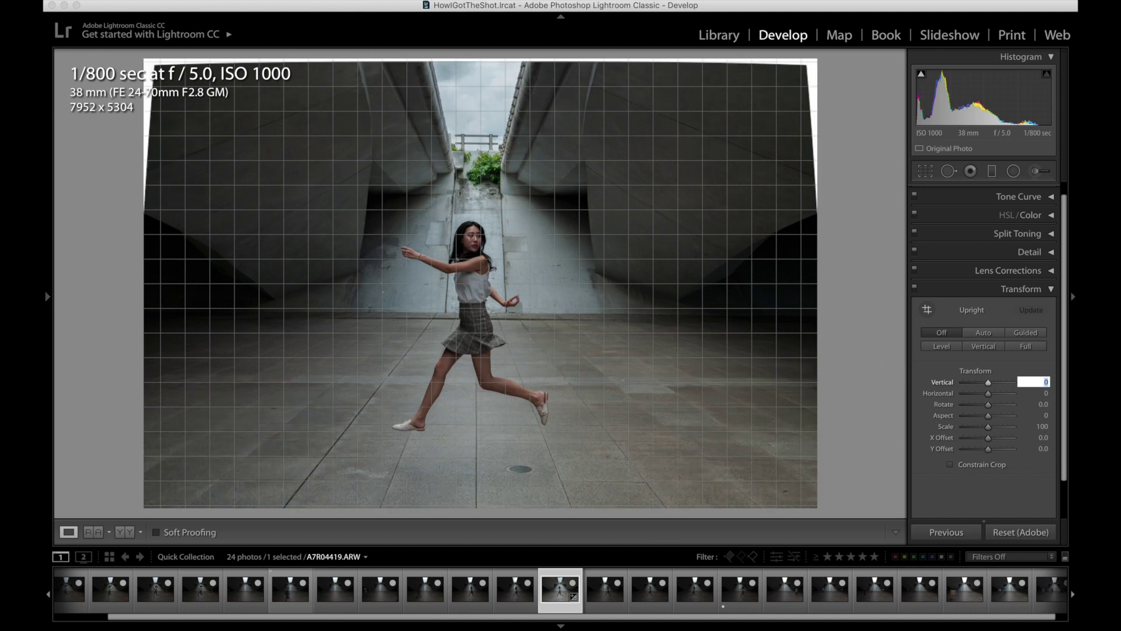
pyautogui.press('Return')
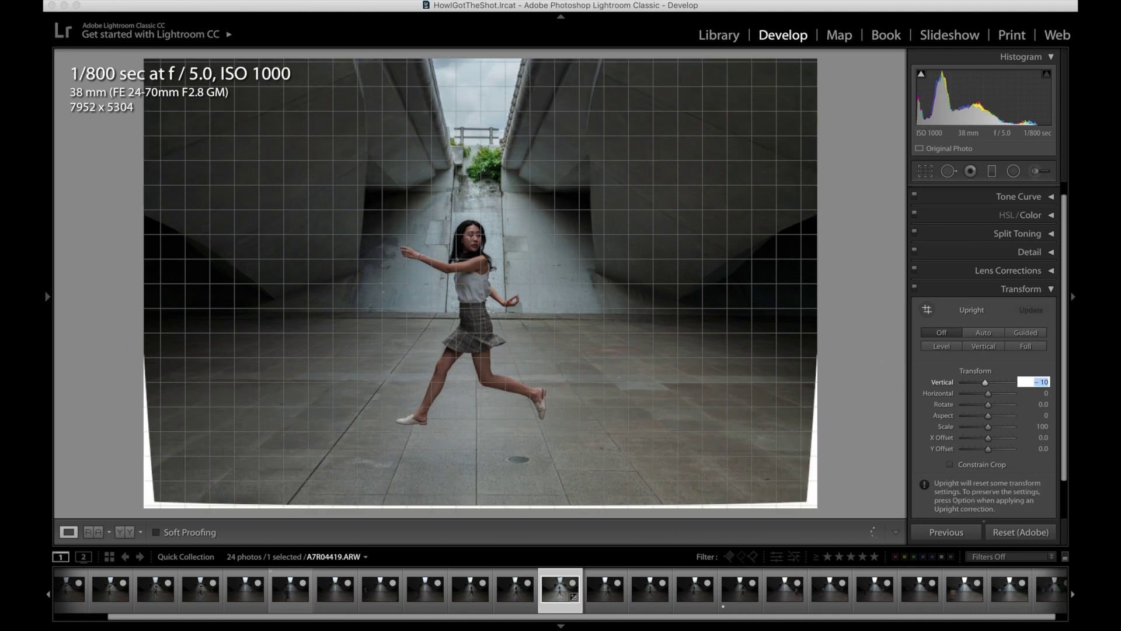
# Test Vertical values of −20, 0 and −10, then settle on a Vertical transform of −3.
pyautogui.write('-20')
pyautogui.press('Return')
pyautogui.write('0')
pyautogui.press('Return')
pyautogui.write('-10')
pyautogui.press('Return')
pyautogui.write('0')
pyautogui.press('Return')
pyautogui.write('-3')
pyautogui.press('Return')
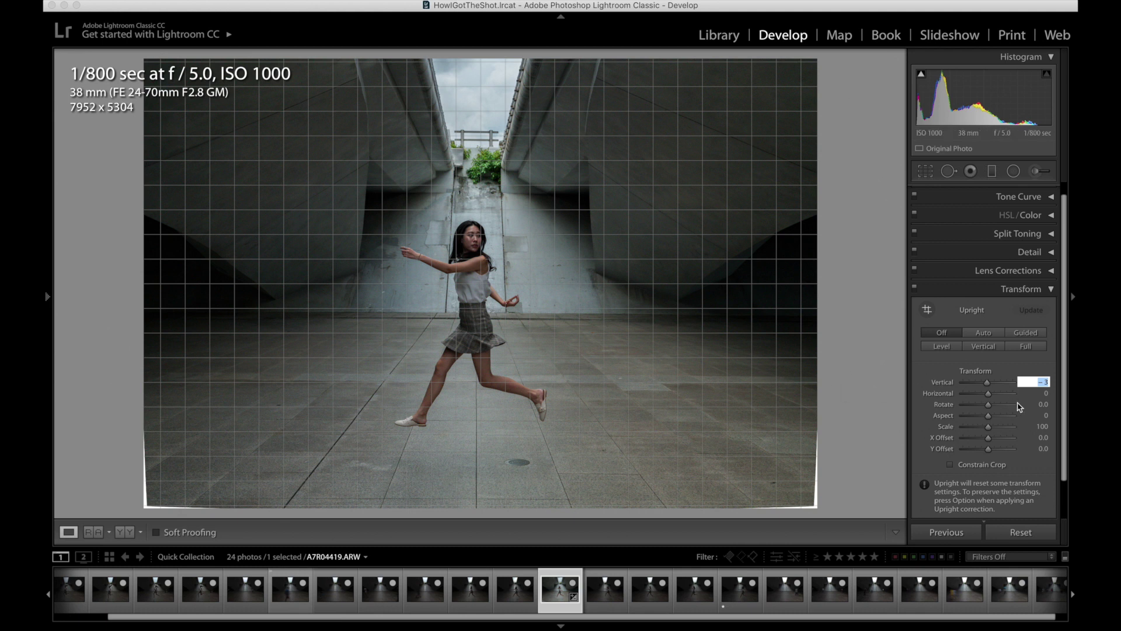
# Set Rotate to −0.1 and enable Constrain Crop to trim the white transform edges.
pyautogui.click(1045, 404)
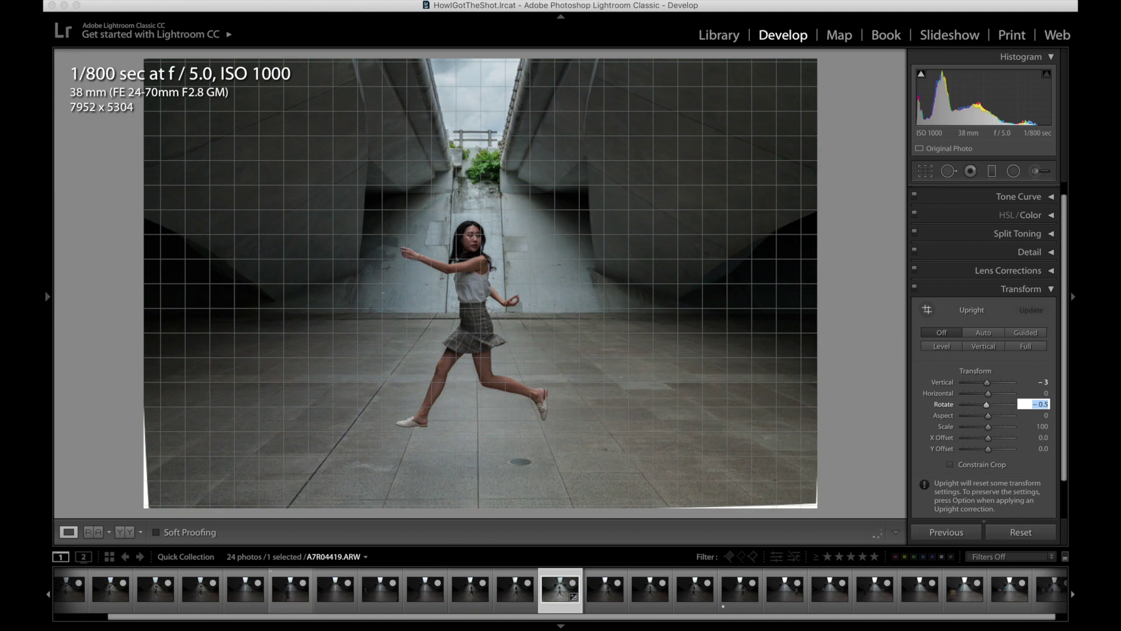
pyautogui.press('Up')
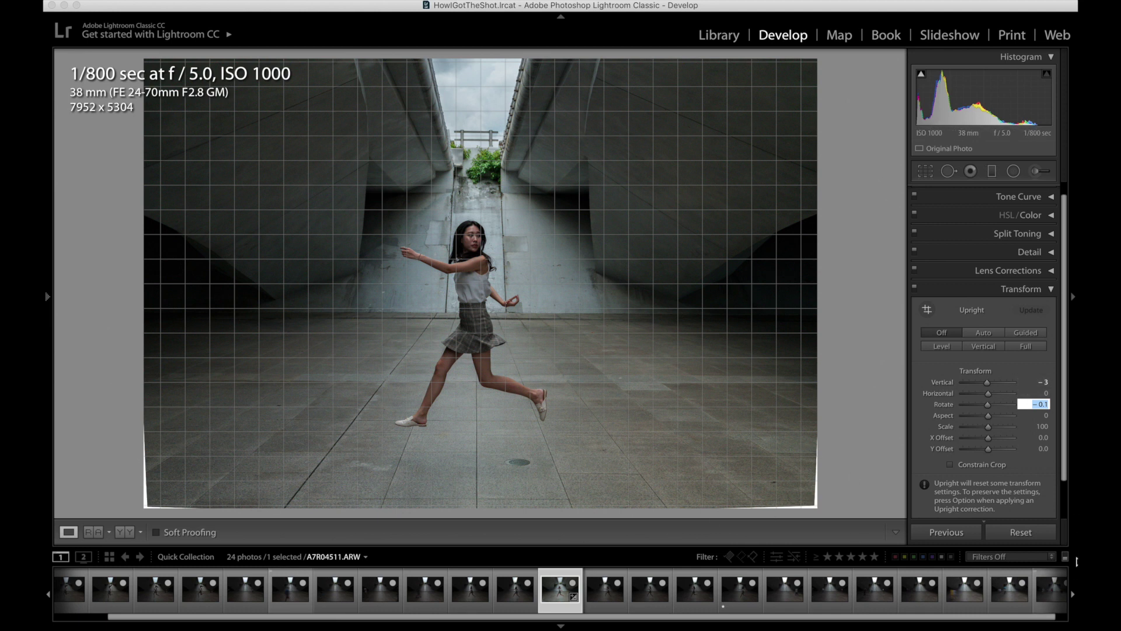
pyautogui.click(950, 465)
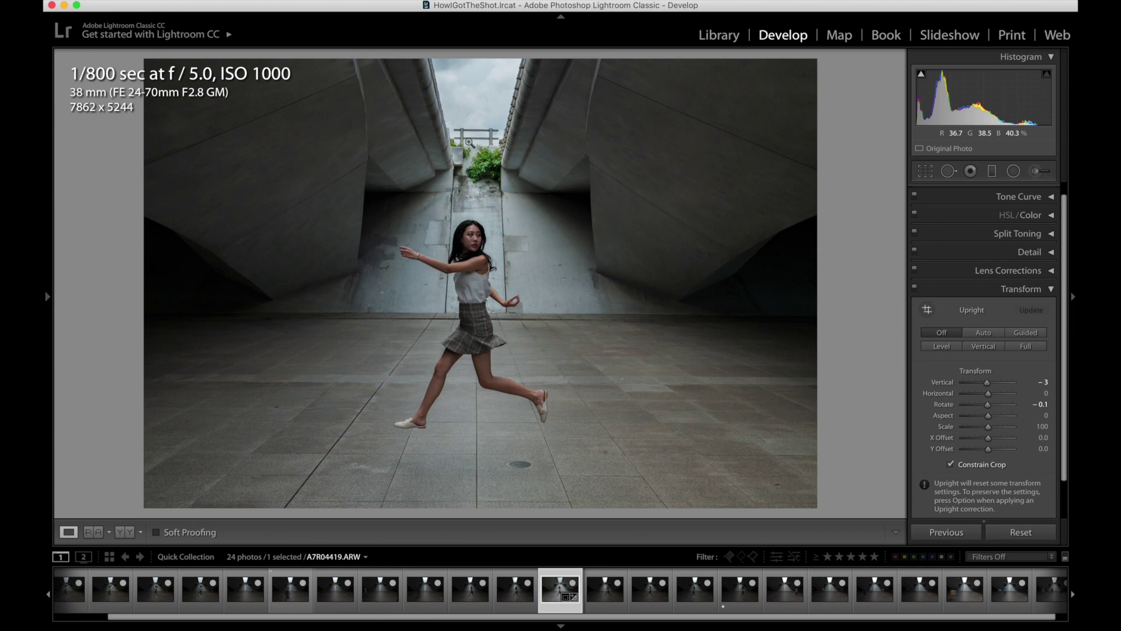
# Change the rotation from −0.3 to −0.2 and collapse the Transform panel.
pyautogui.click(1042, 404)
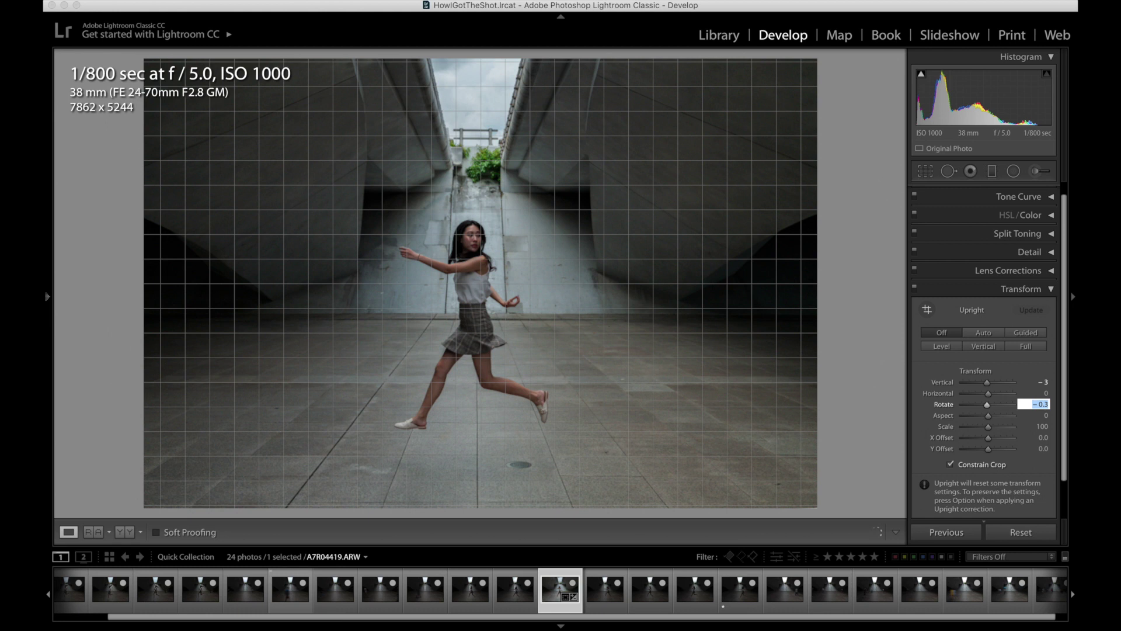
pyautogui.press('Return')
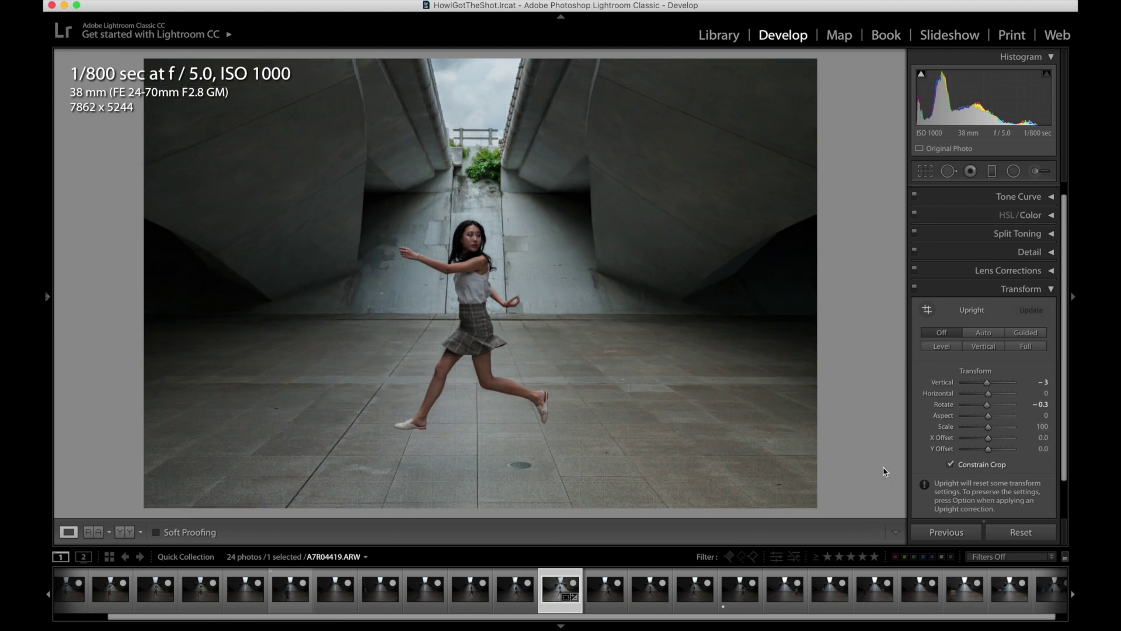
pyautogui.click(1041, 404)
pyautogui.press('Up')
pyautogui.press('Return')
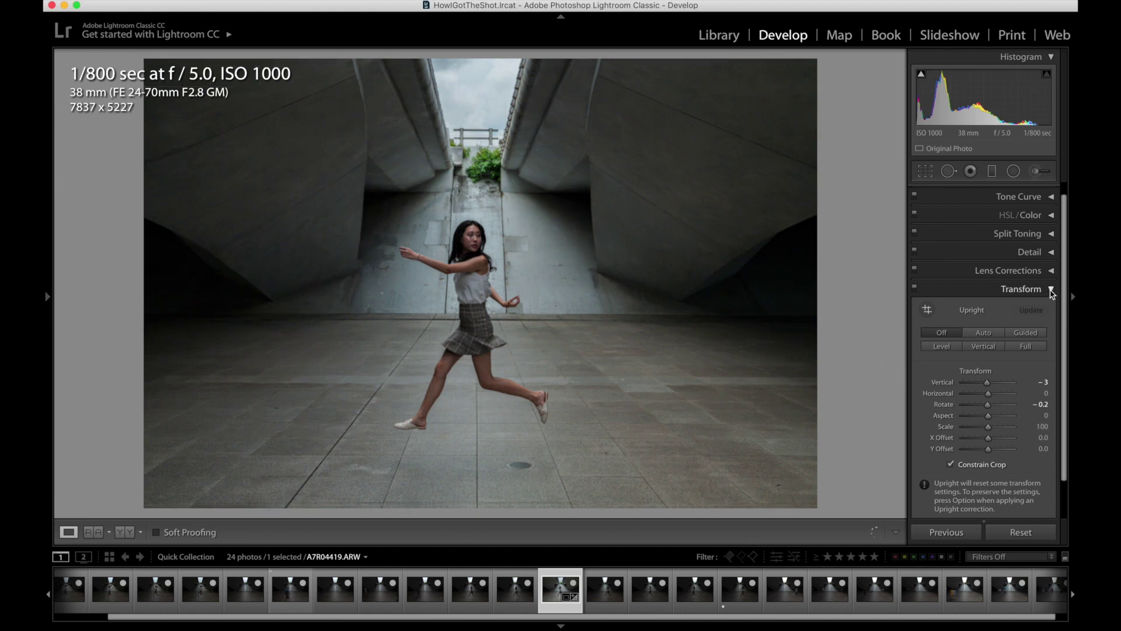
pyautogui.click(1051, 289)
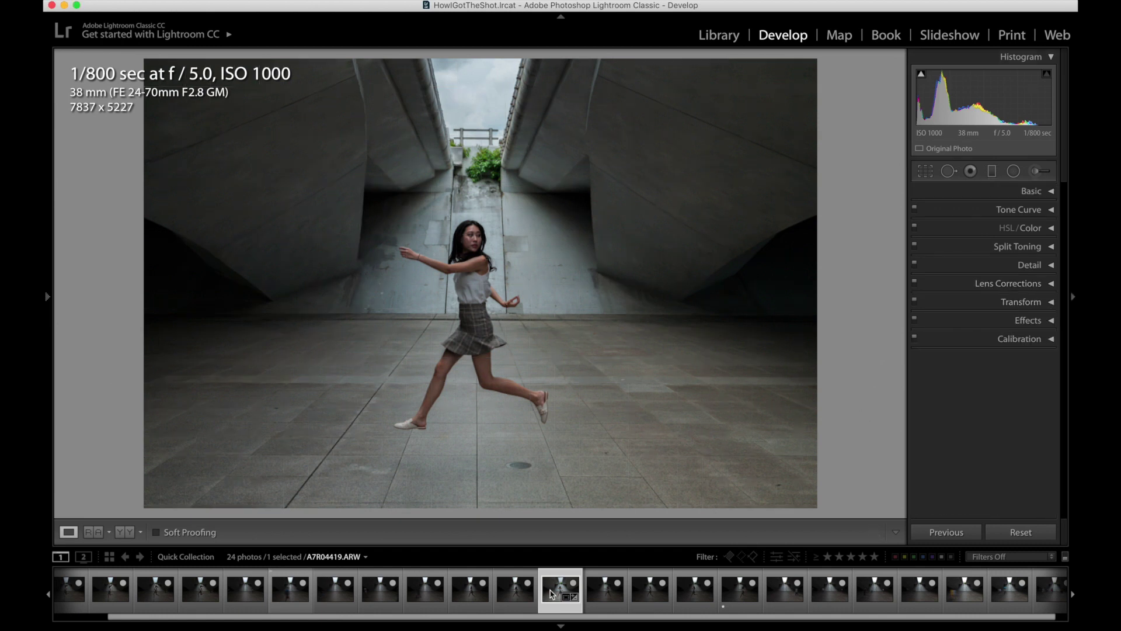
pyautogui.click(513, 600)
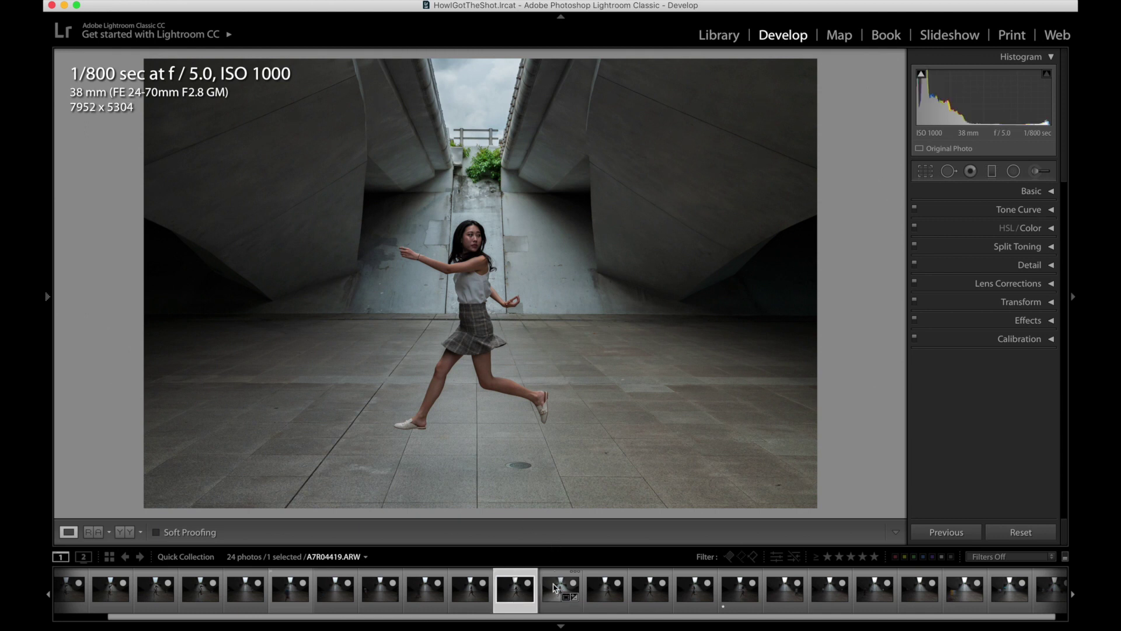
pyautogui.click(611, 600)
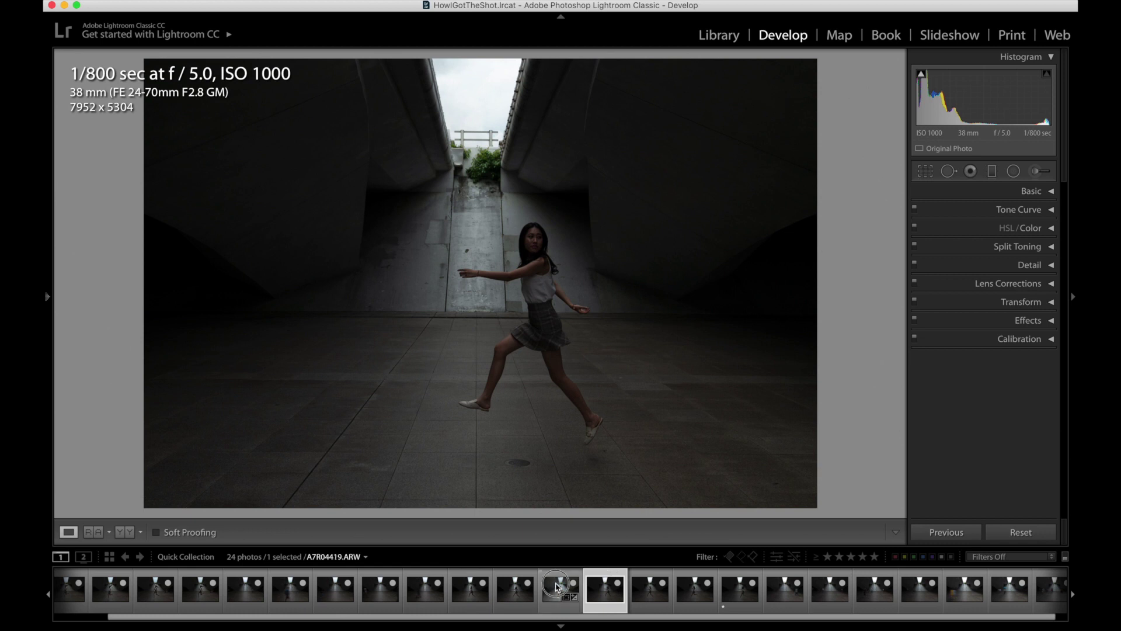
pyautogui.click(559, 590)
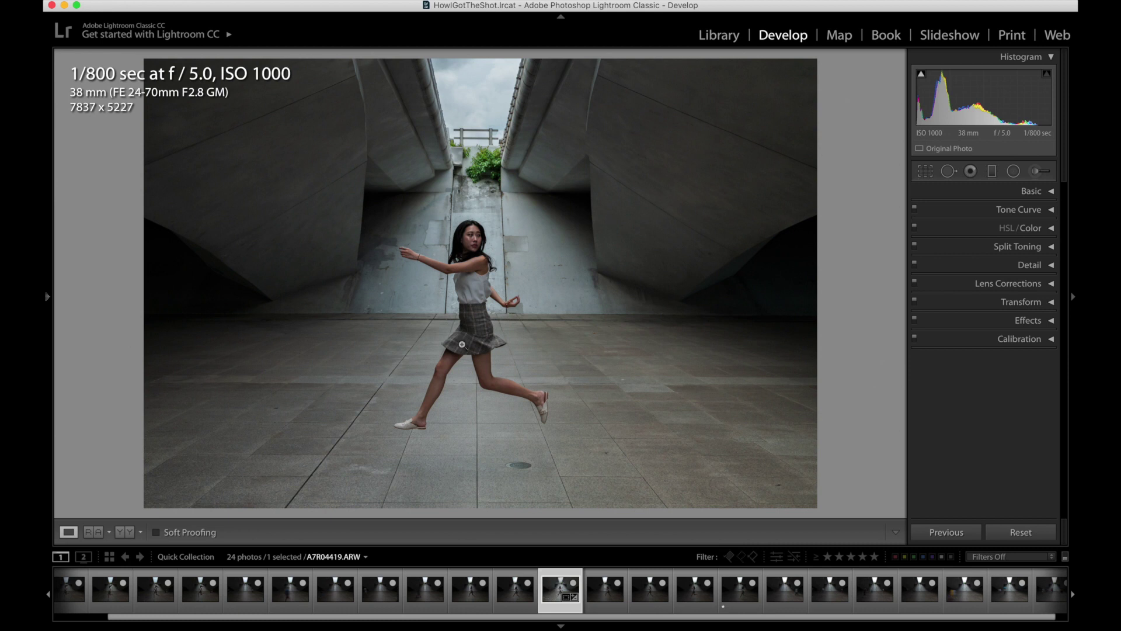
# Copy all of A7R04419's develop settings, with Transform and Crop ticked in Copy Settings.
pyautogui.press('super+shift+c')
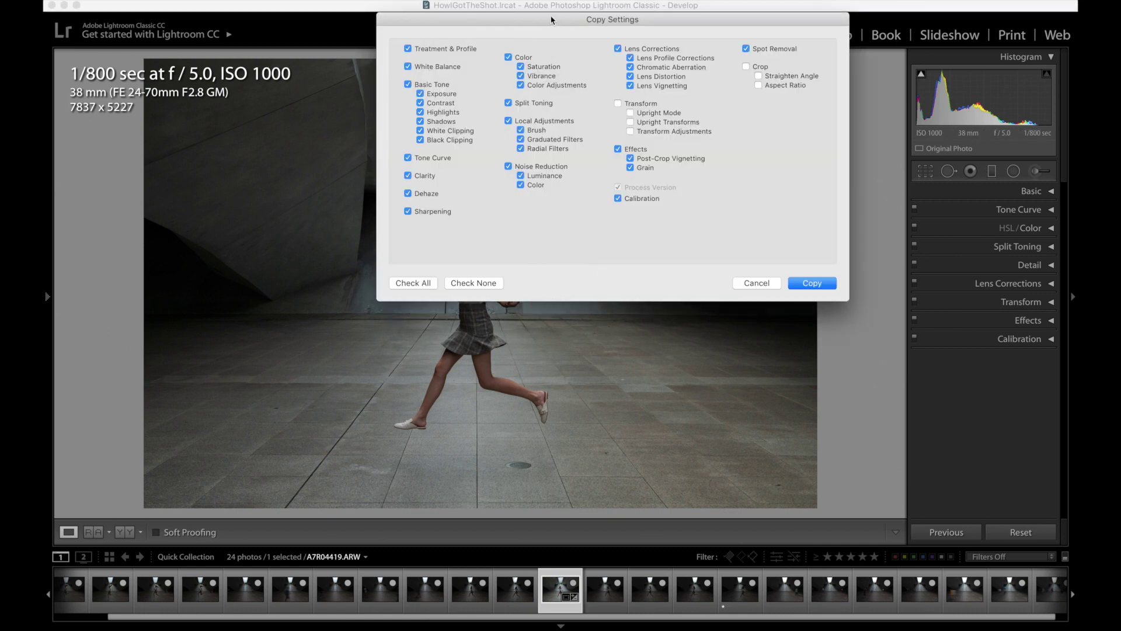
pyautogui.moveTo(551, 21); pyautogui.dragTo(513, 57)
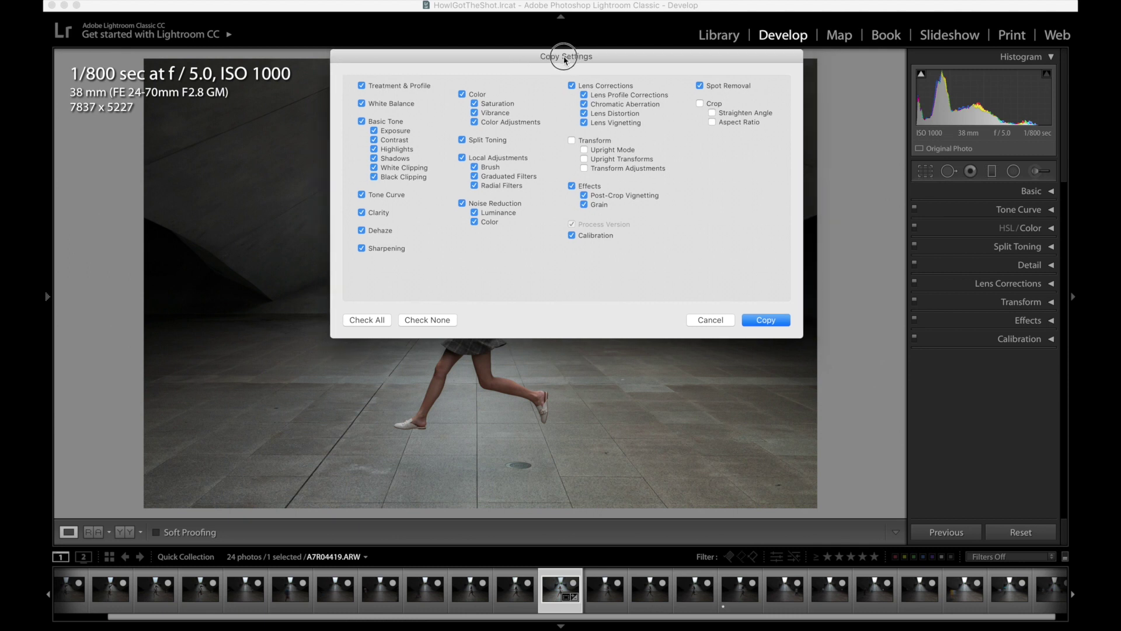
pyautogui.moveTo(560, 55); pyautogui.dragTo(556, 69)
pyautogui.moveTo(480, 77); pyautogui.dragTo(400, 180)
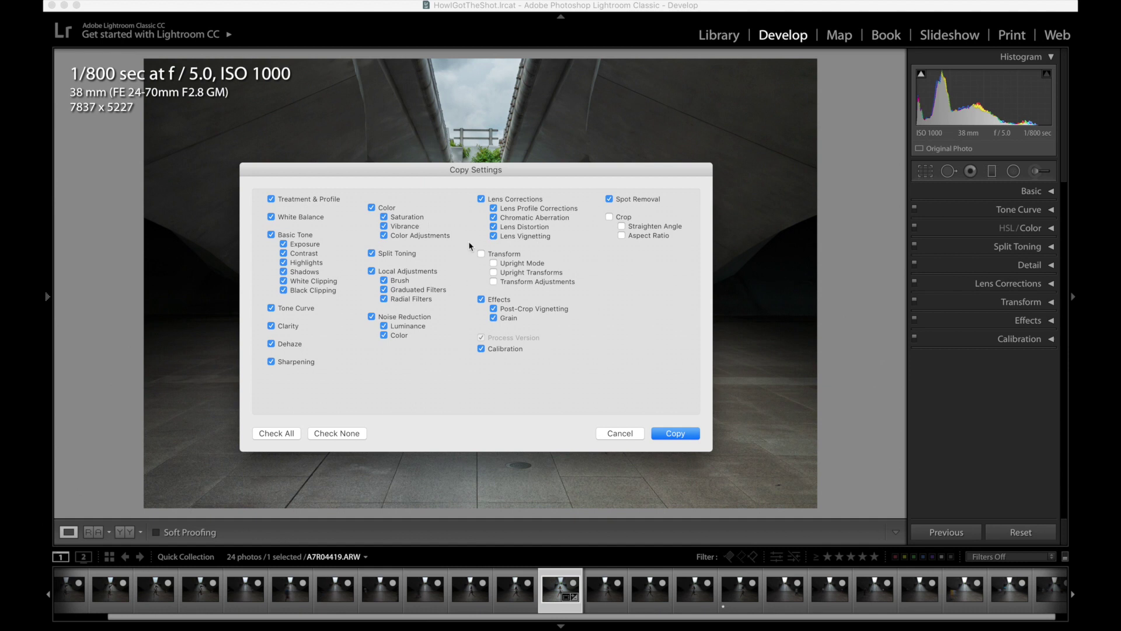
pyautogui.click(482, 255)
pyautogui.click(608, 217)
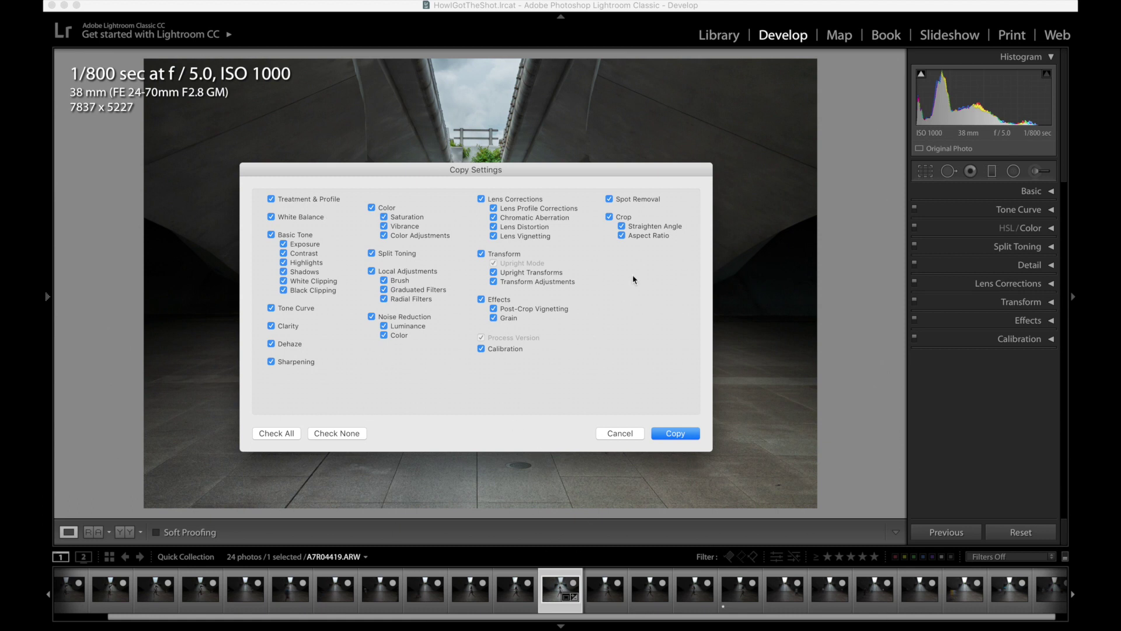
pyautogui.click(691, 433)
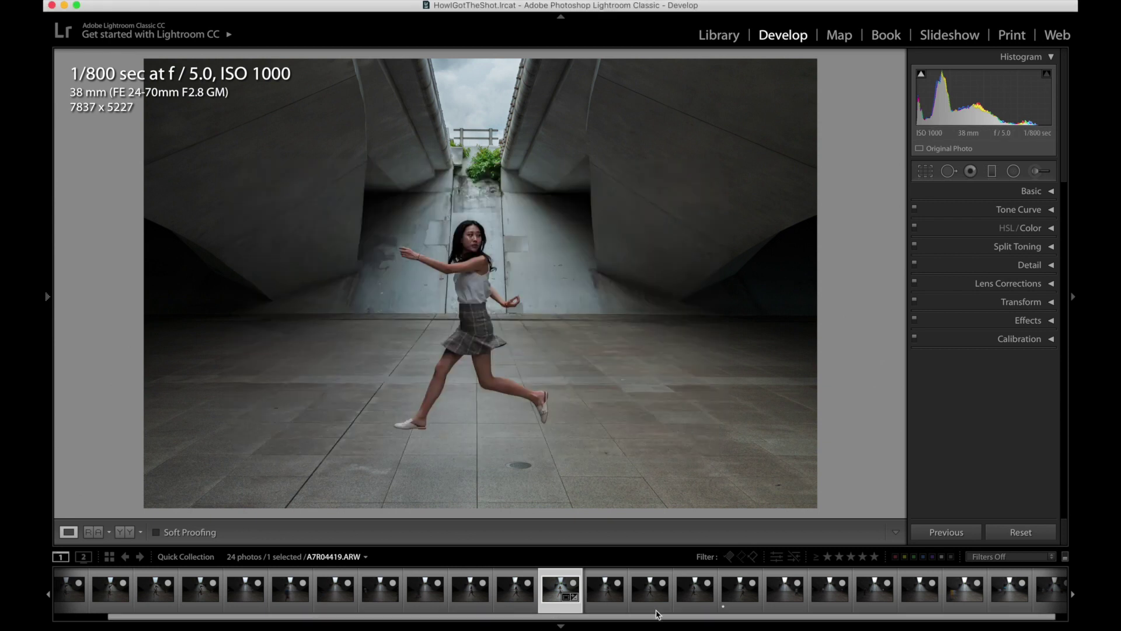
# Paste the copied develop settings onto photo A7R04435.
pyautogui.click(608, 600)
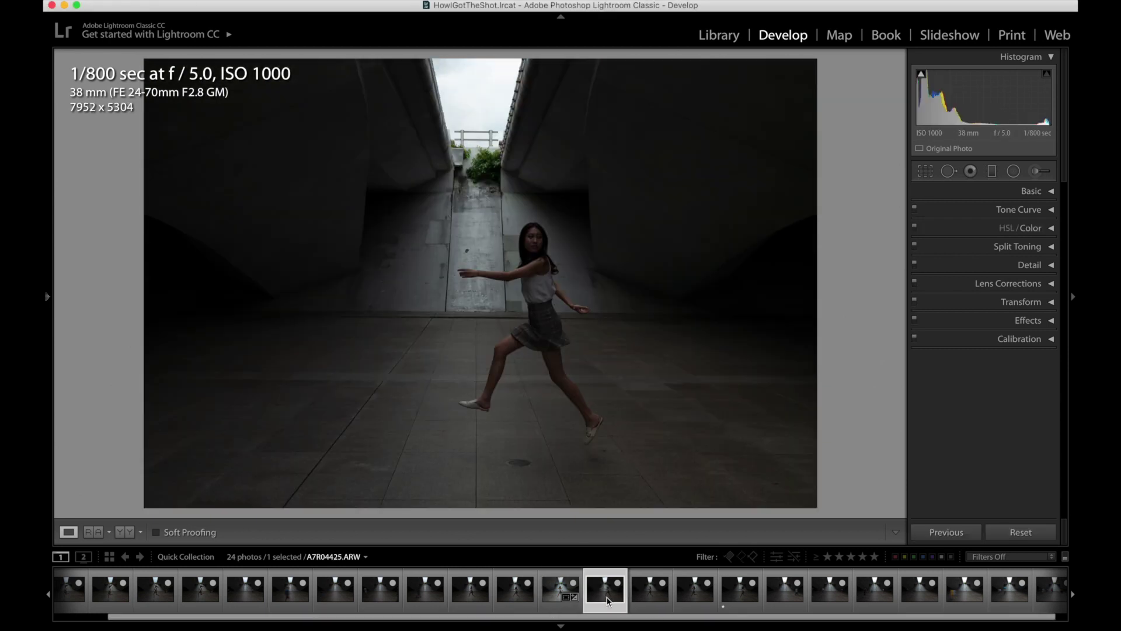
pyautogui.click(652, 601)
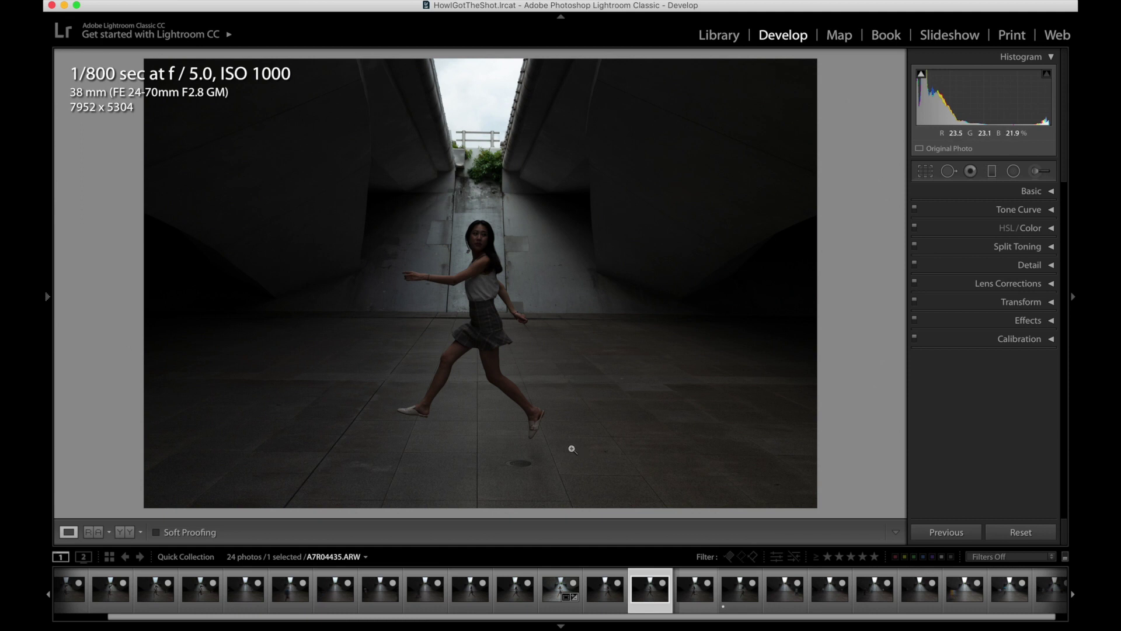
pyautogui.press('super+shift+v')
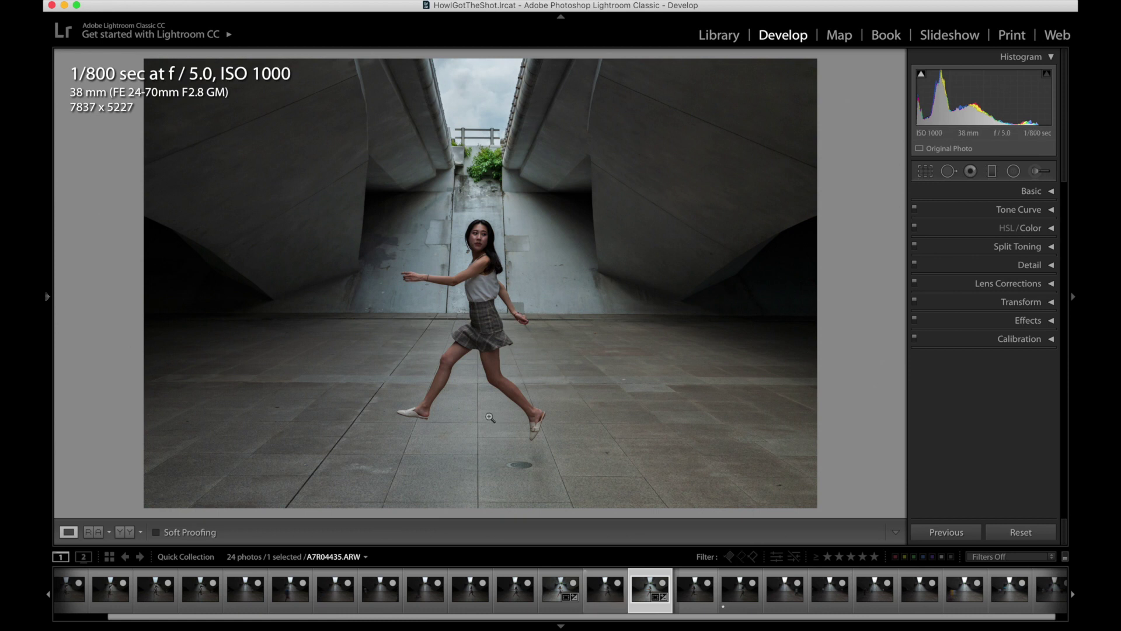
# Compare A7R04435 with source A7R04419 and the unedited A7R04425, ending on A7R04419.
pyautogui.click(554, 586)
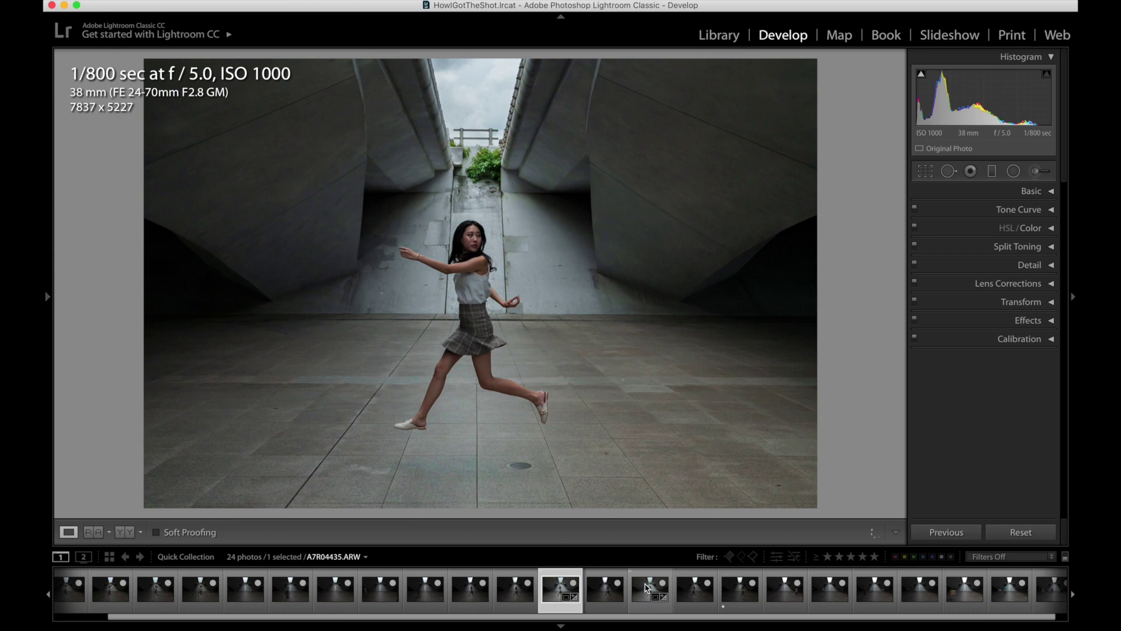
pyautogui.click(648, 588)
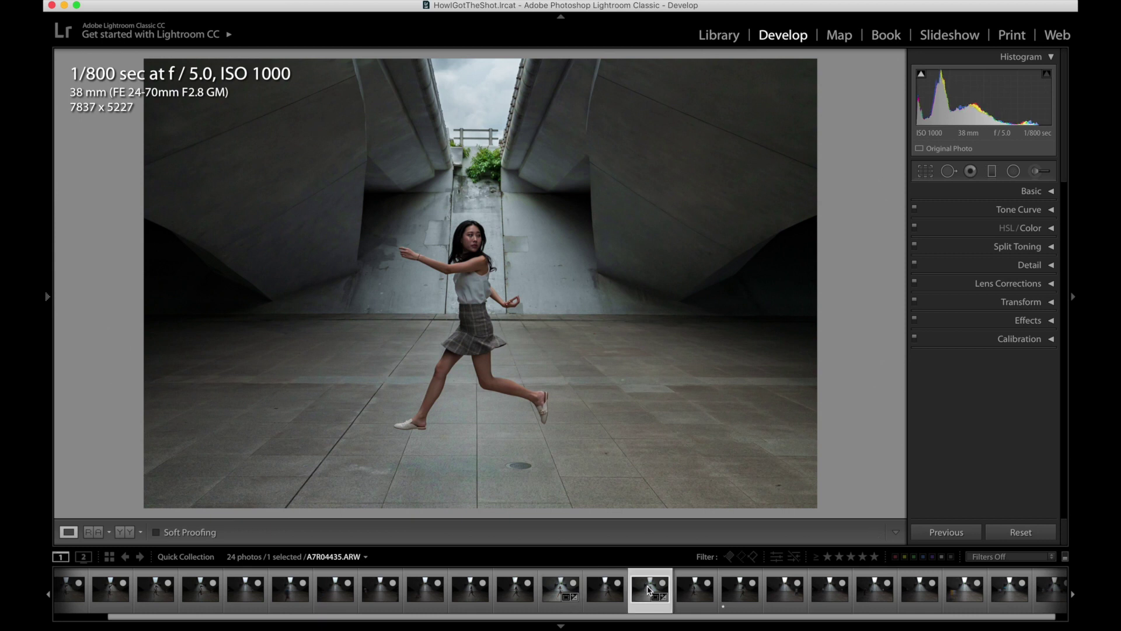
pyautogui.click(561, 586)
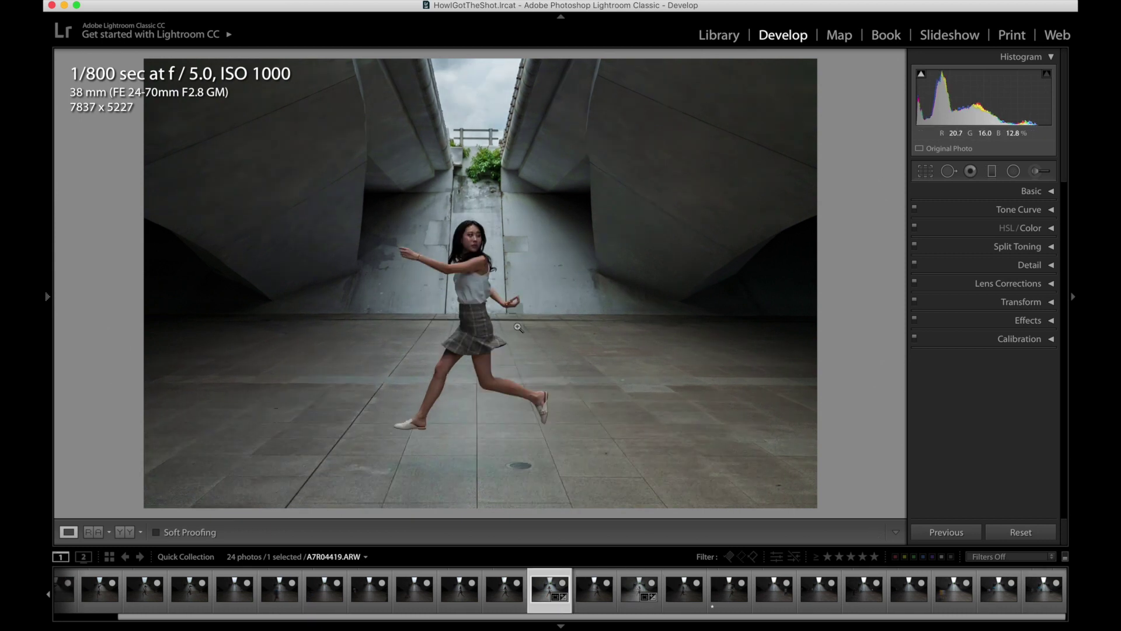
pyautogui.click(595, 589)
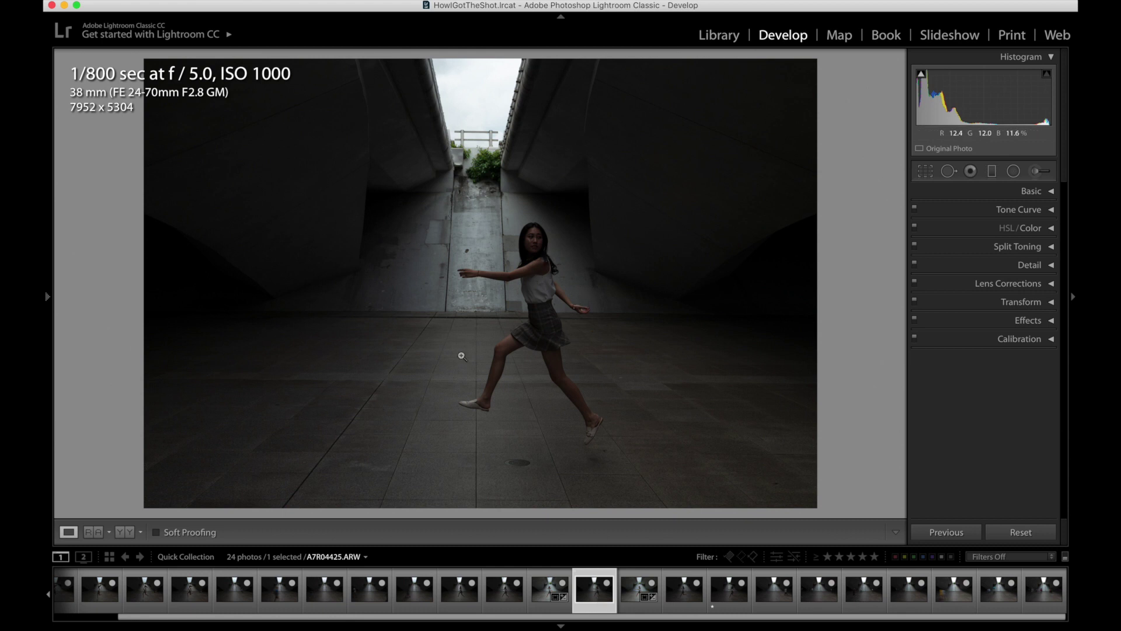
pyautogui.click(549, 591)
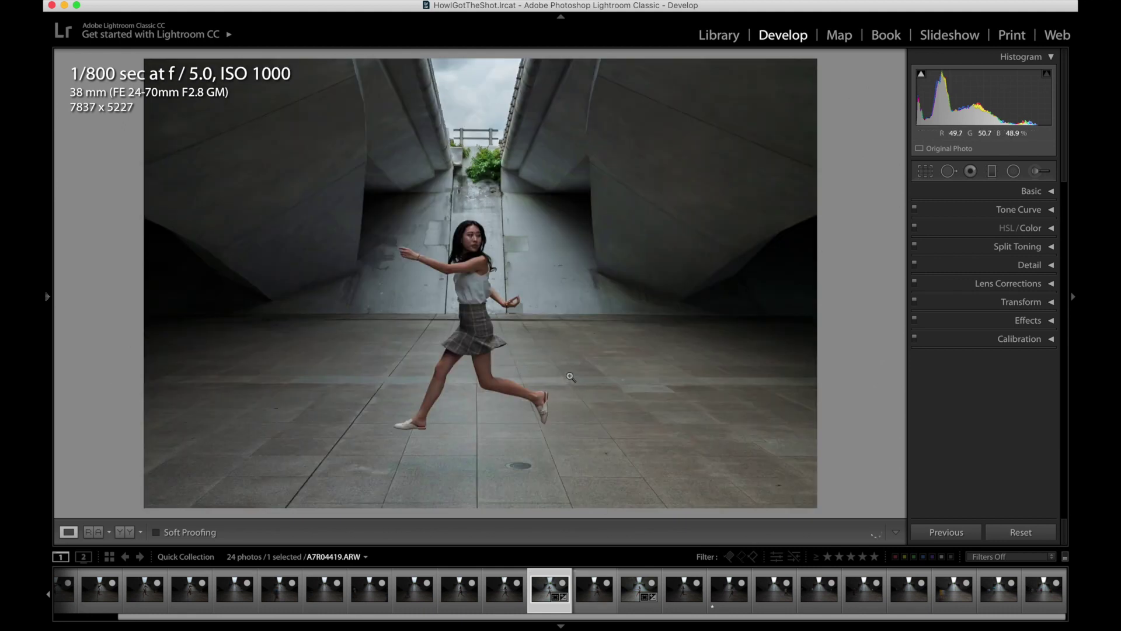
# Copy A7R04419's develop settings again and paste them onto photo A7R04425.
pyautogui.press('super+shift+c')
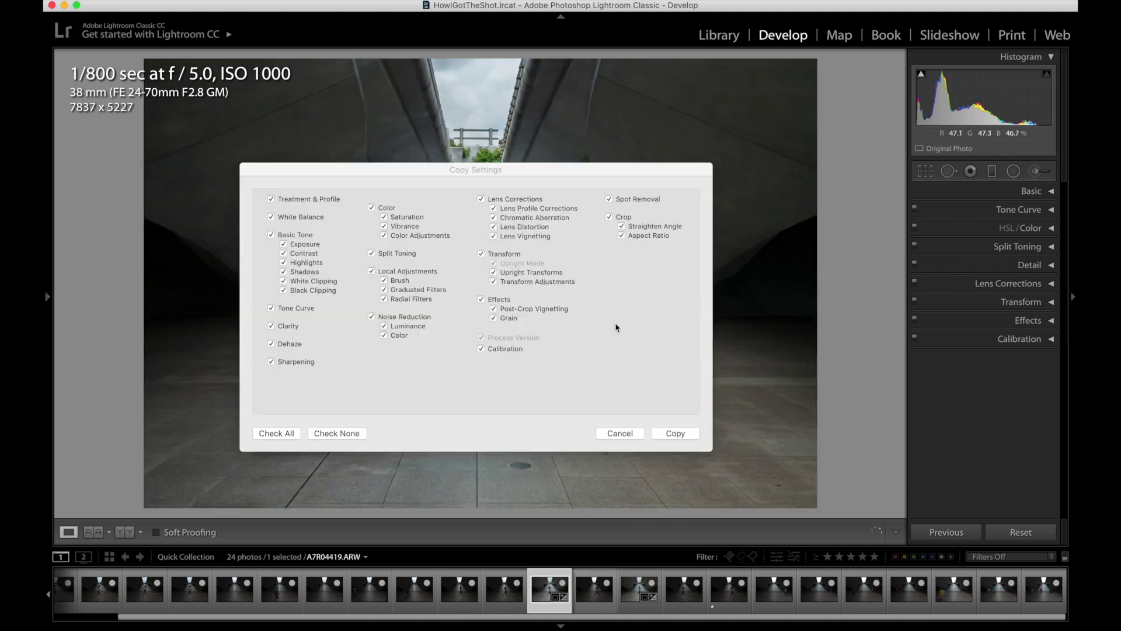
pyautogui.click(666, 433)
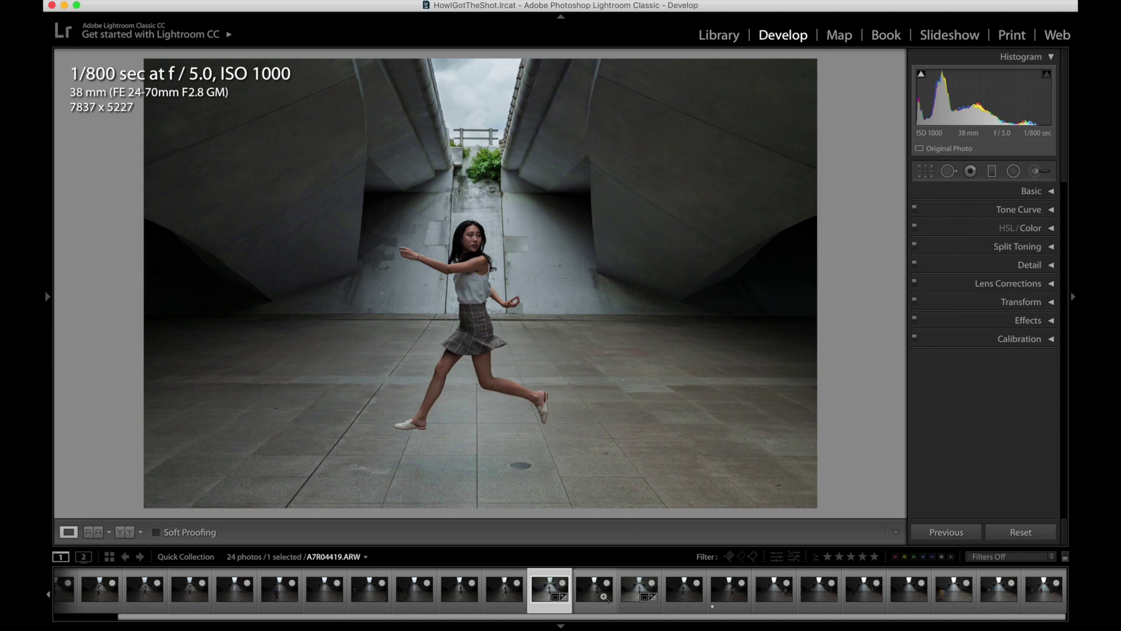
pyautogui.click(602, 594)
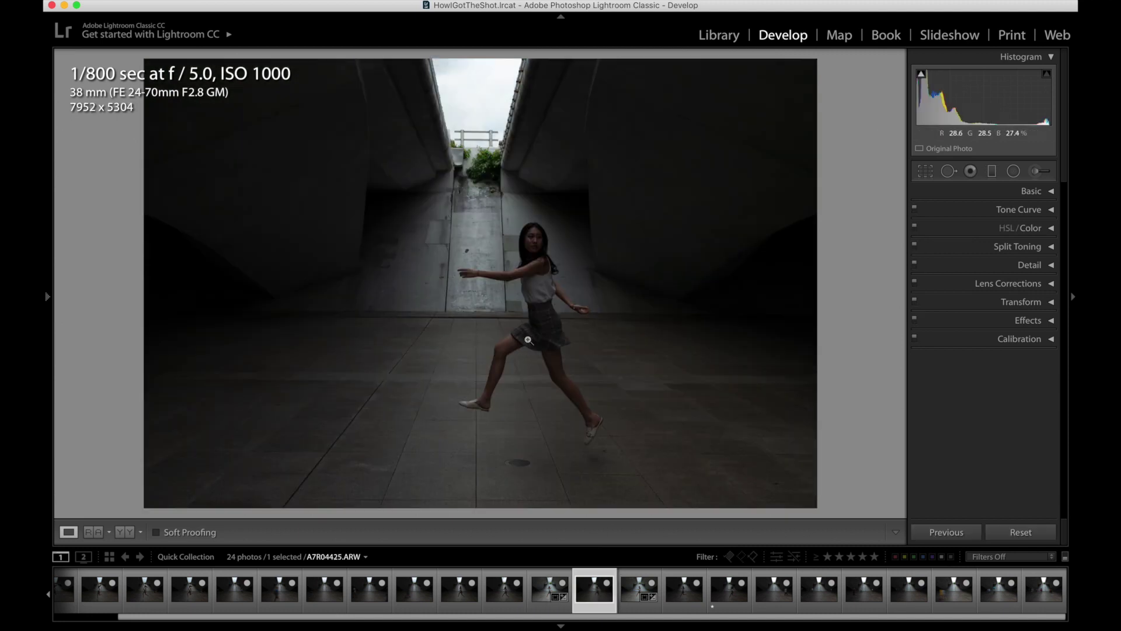
pyautogui.press('super+shift+v')
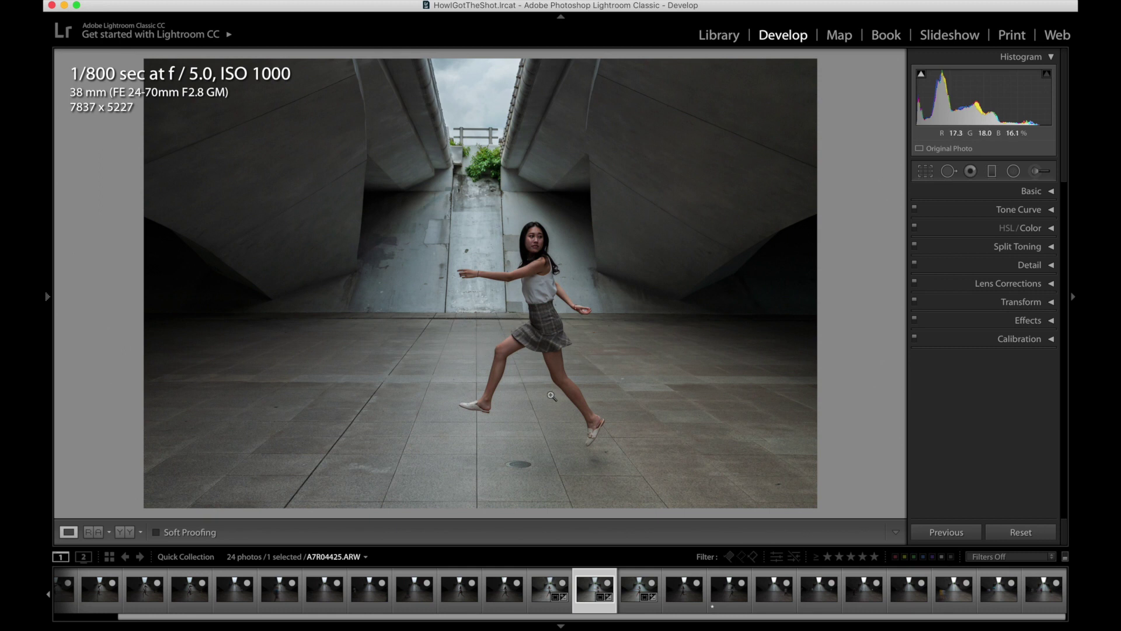
# Compare the edited jump photos, zooming in on the dancer, then select them in the filmstrip.
pyautogui.click(545, 588)
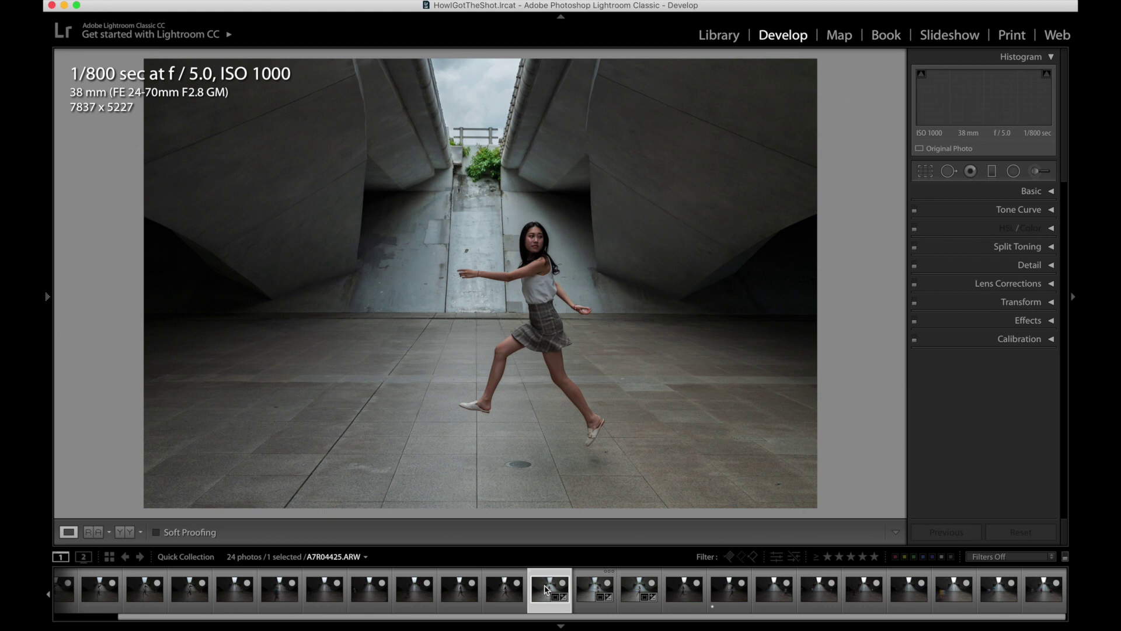
pyautogui.click(593, 589)
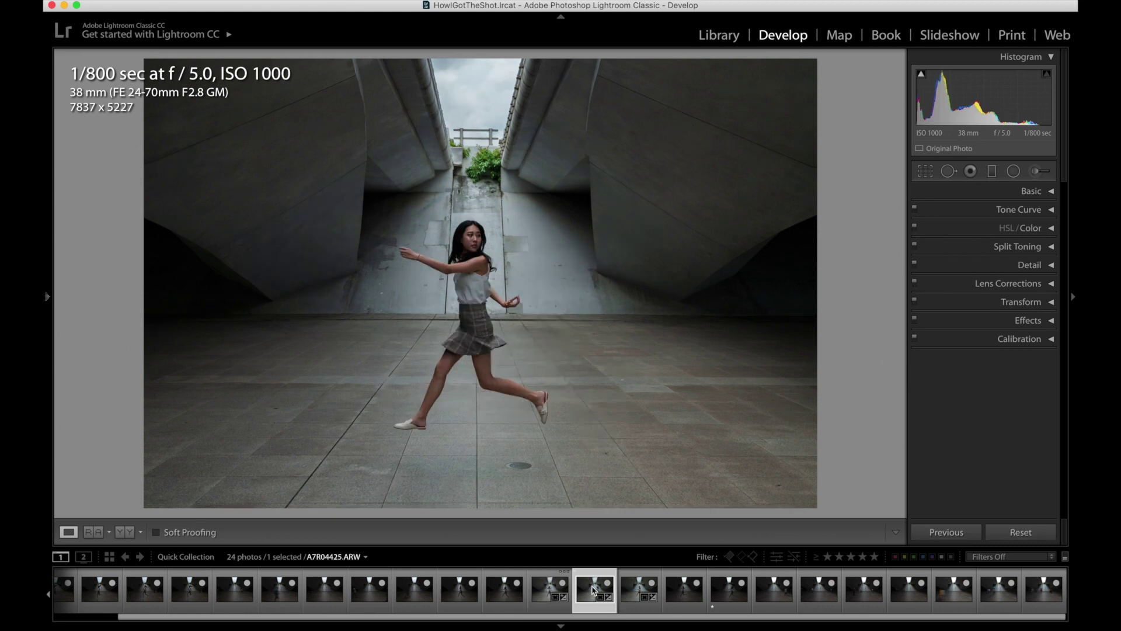
pyautogui.click(634, 587)
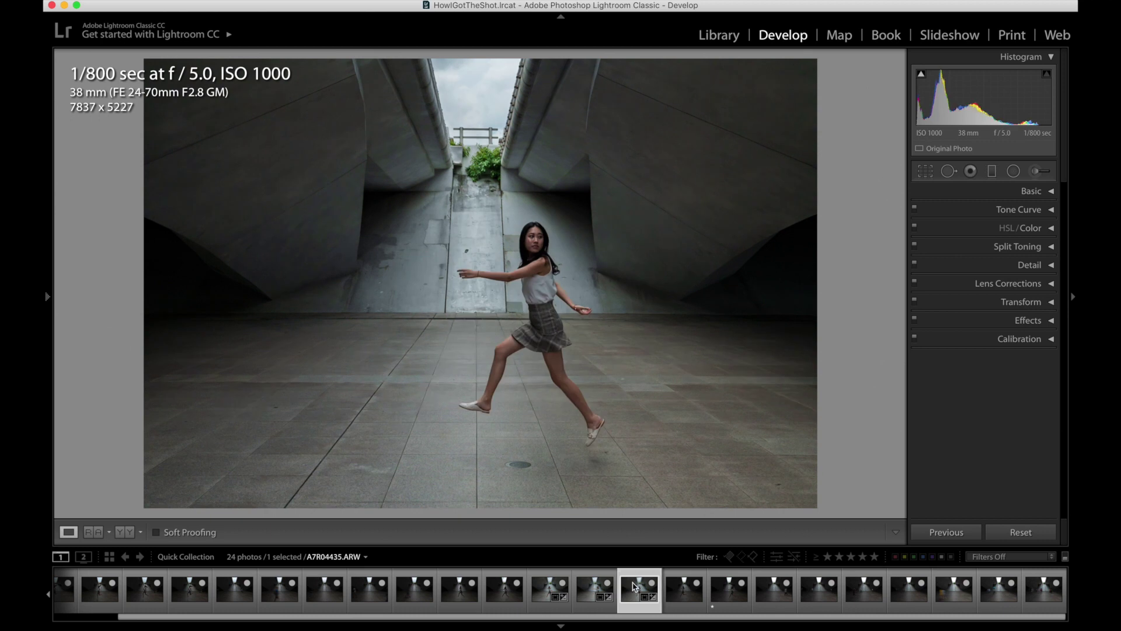
pyautogui.click(550, 586)
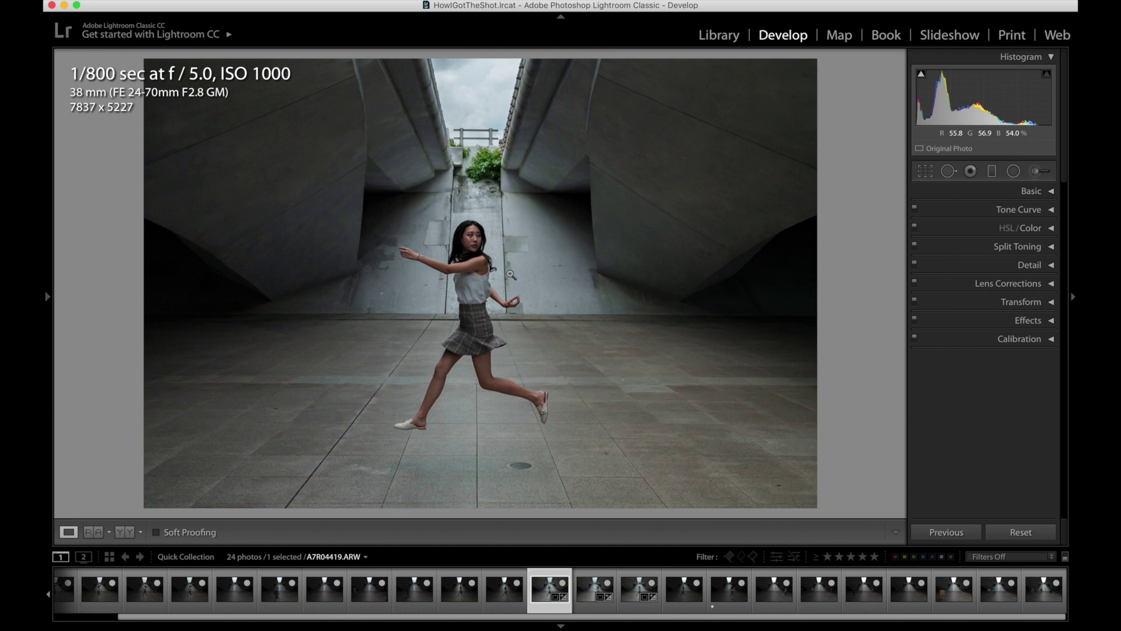
pyautogui.click(508, 304)
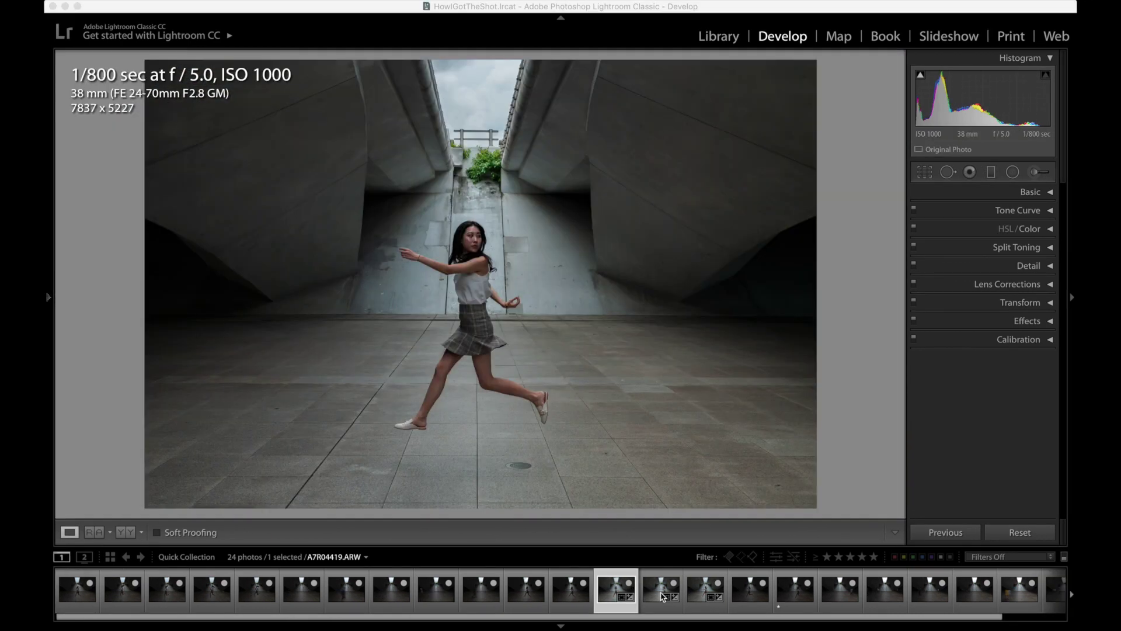
pyautogui.click(662, 595)
pyautogui.click(609, 593)
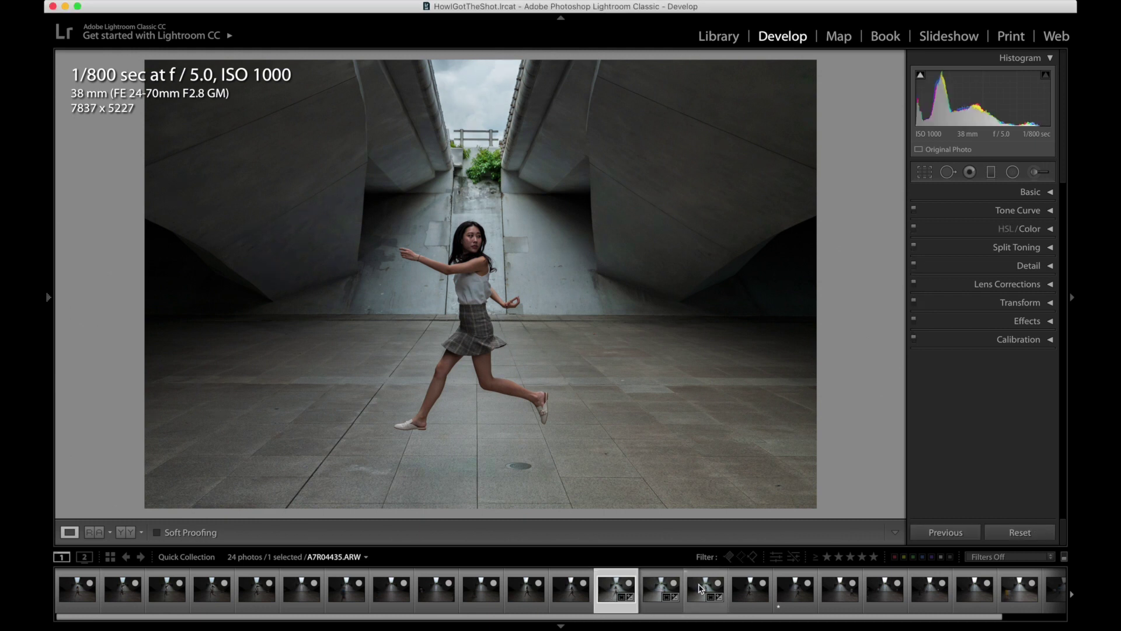
# Give the three edited jump photos a Yellow color label.
pyautogui.keyDown('shift'); pyautogui.click(702, 588); pyautogui.keyUp('shift')
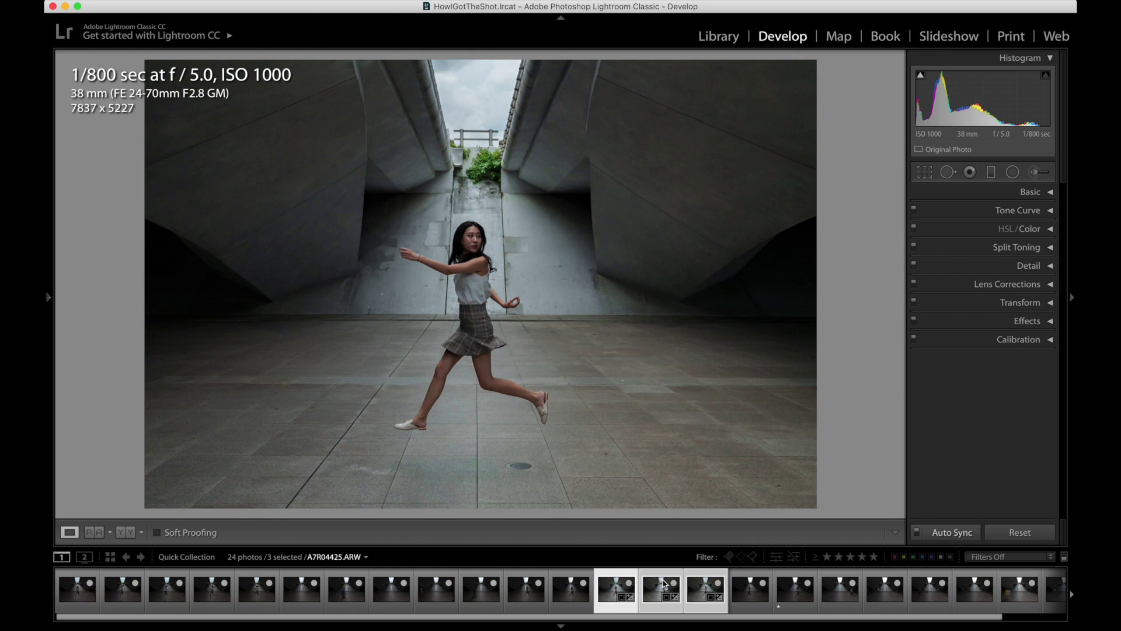
pyautogui.rightClick(698, 586)
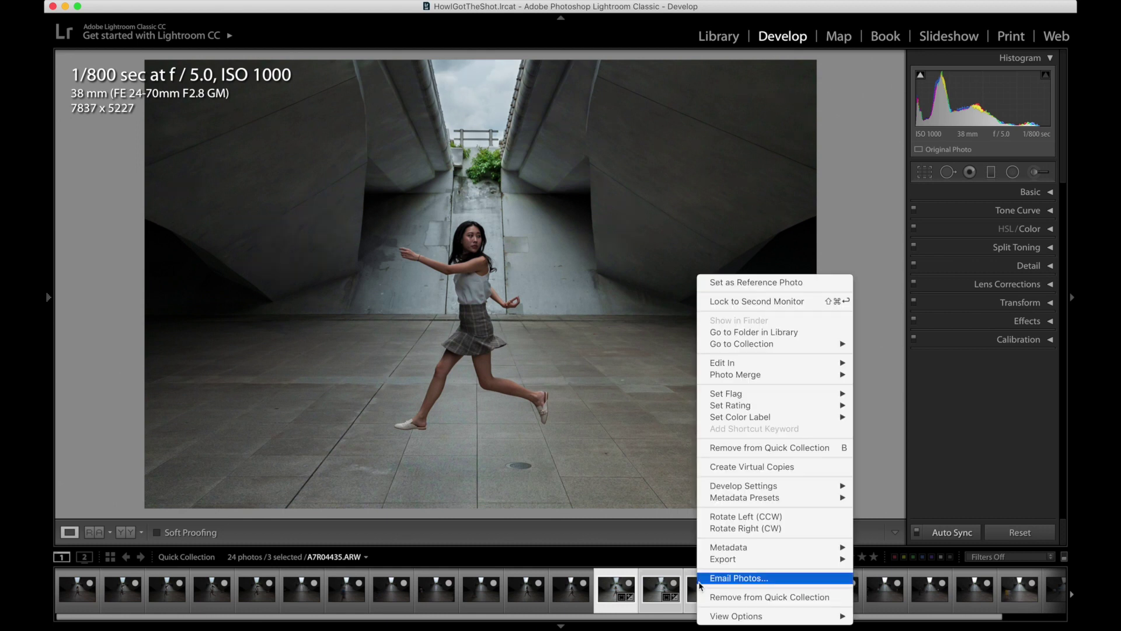
pyautogui.moveTo(740, 418)
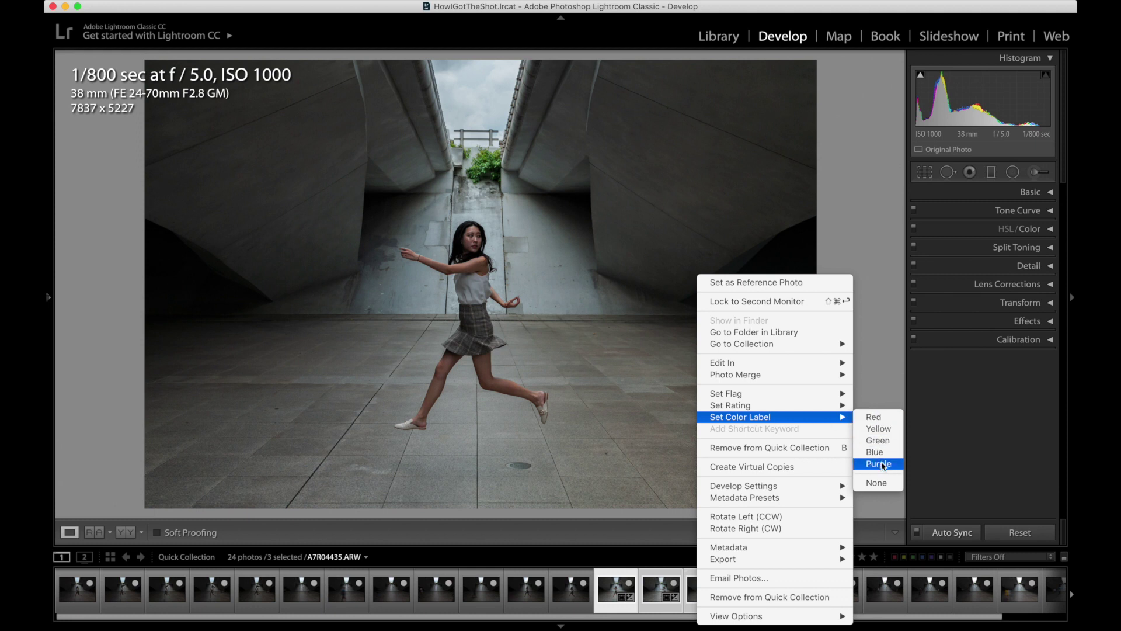
pyautogui.click(881, 433)
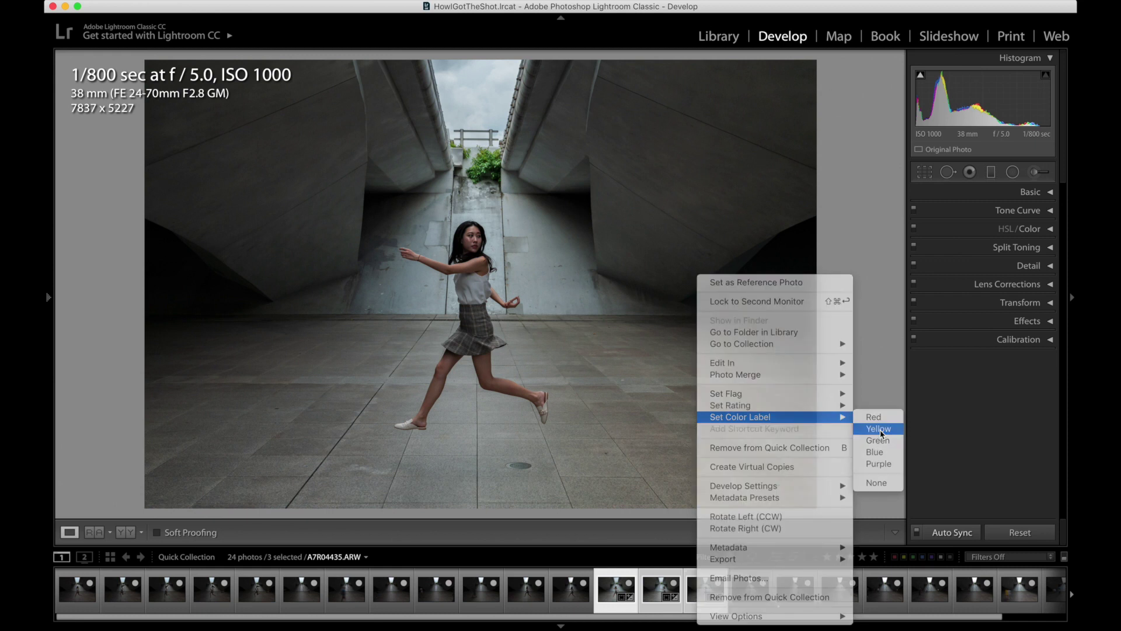
pyautogui.click(580, 606)
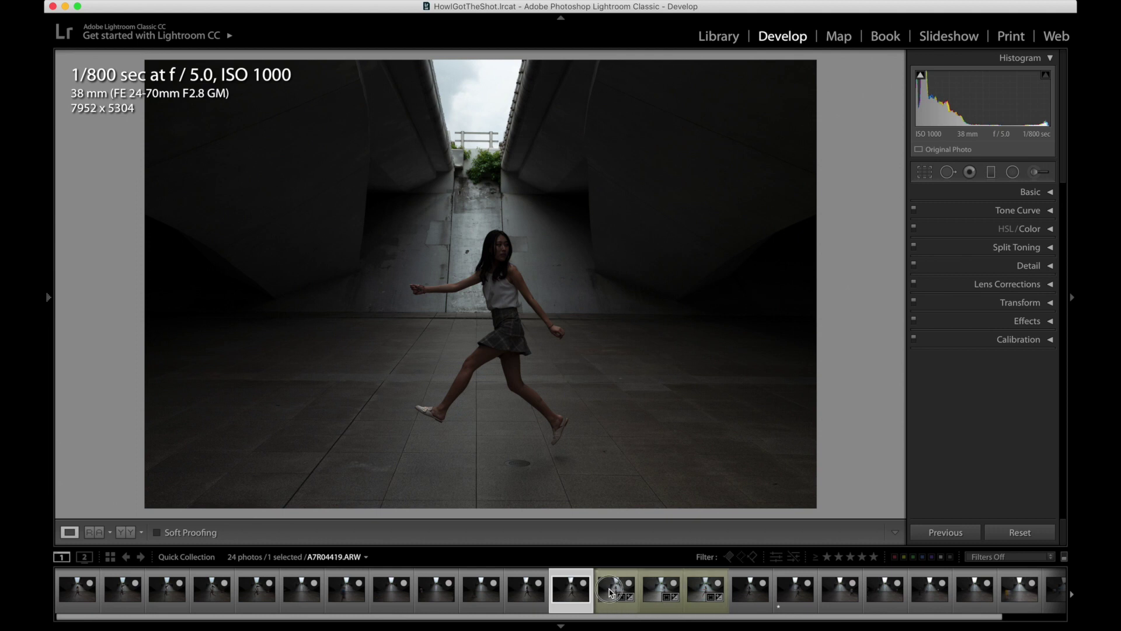
# Browse forward through the series into the long-exposure crowd shots.
pyautogui.click(661, 593)
pyautogui.press('Right')
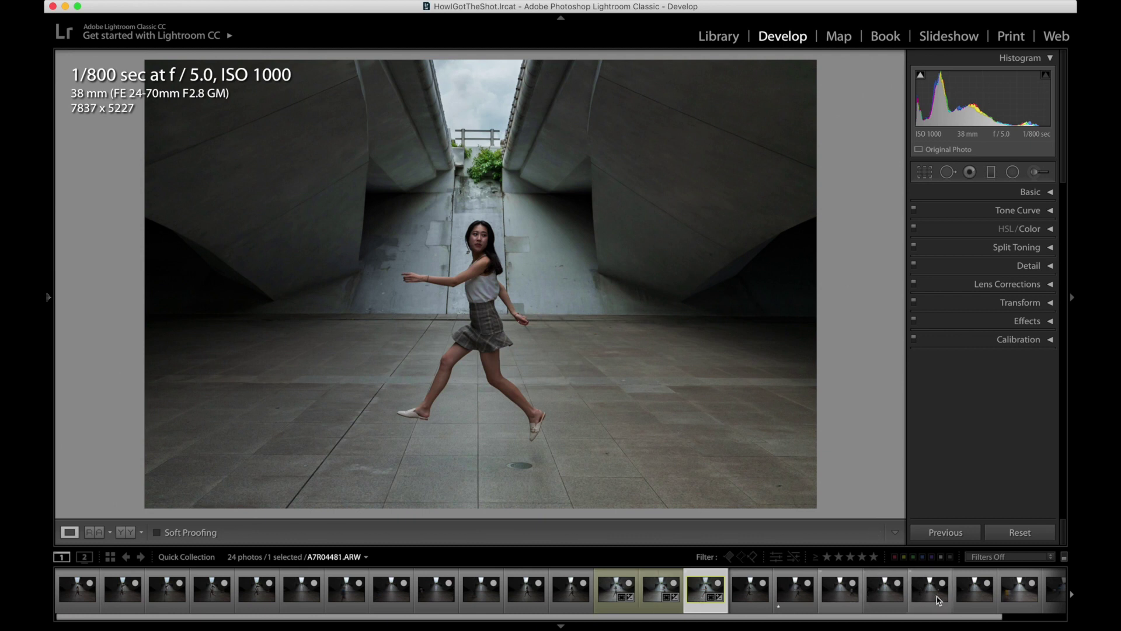
pyautogui.click(888, 598)
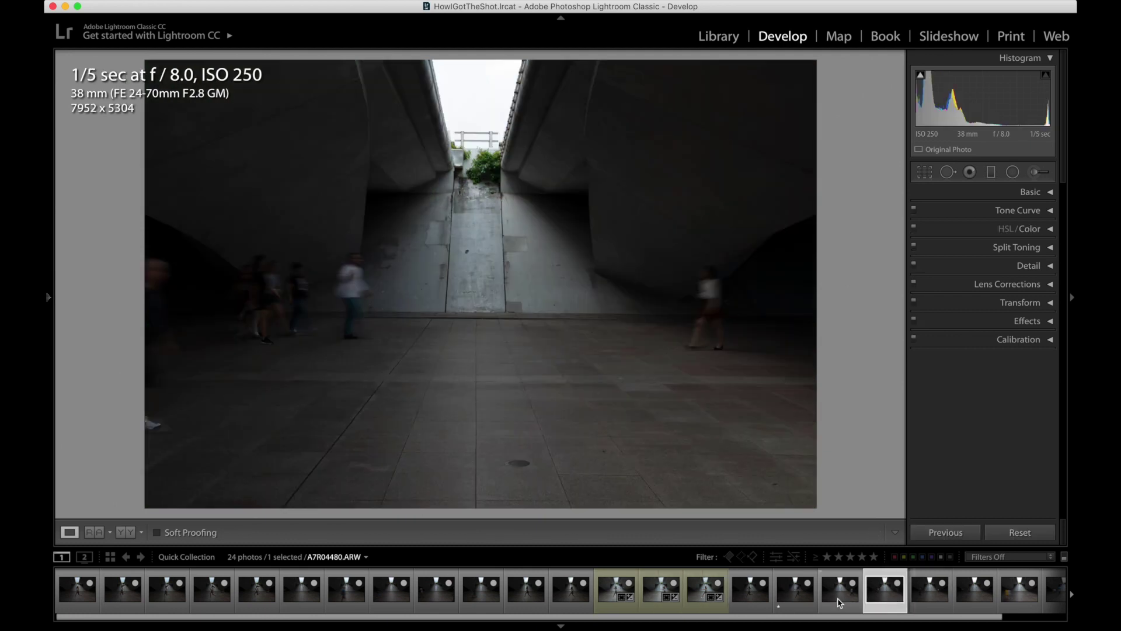
pyautogui.click(839, 601)
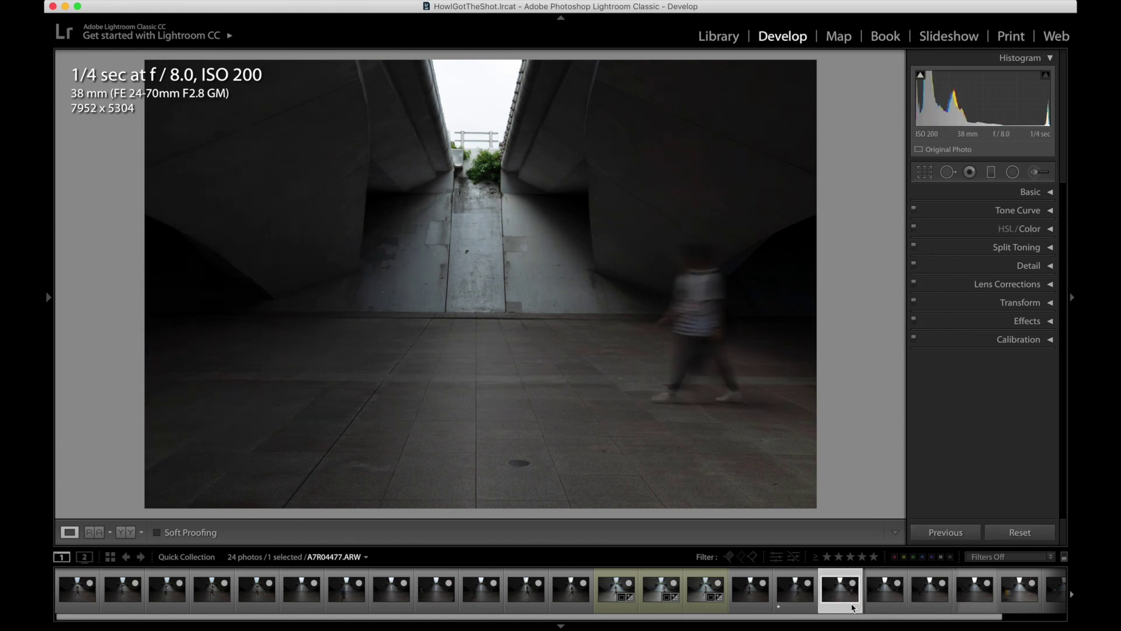
pyautogui.click(887, 598)
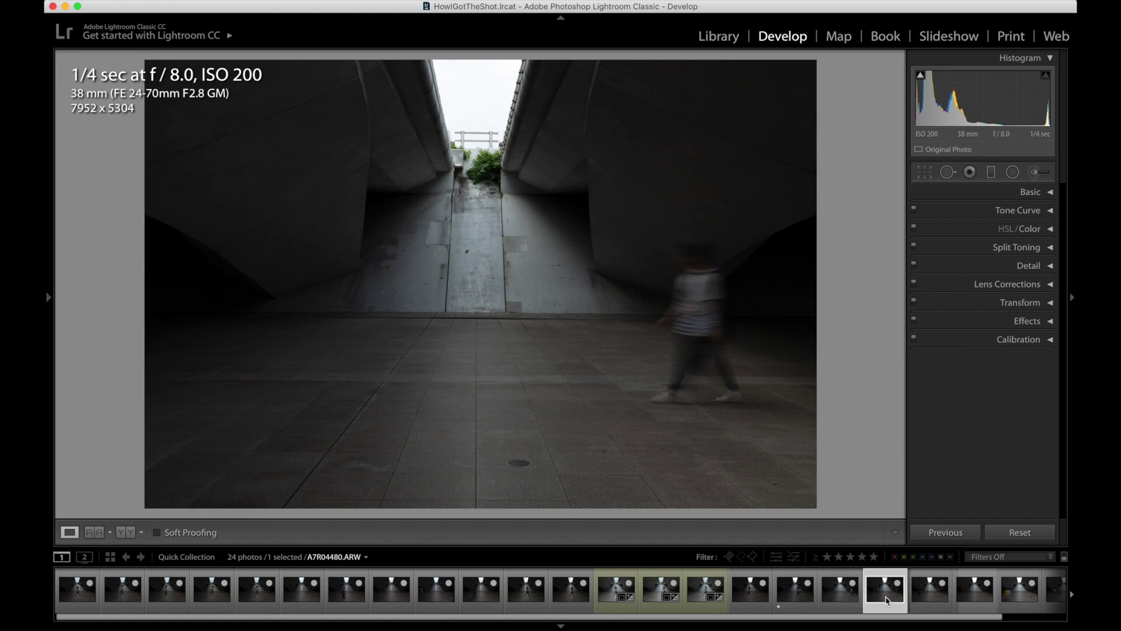
pyautogui.click(935, 593)
# View the remaining crowd shots, including A7R04480, then return to the edited jump photo.
pyautogui.scroll(-2, 998, 600)
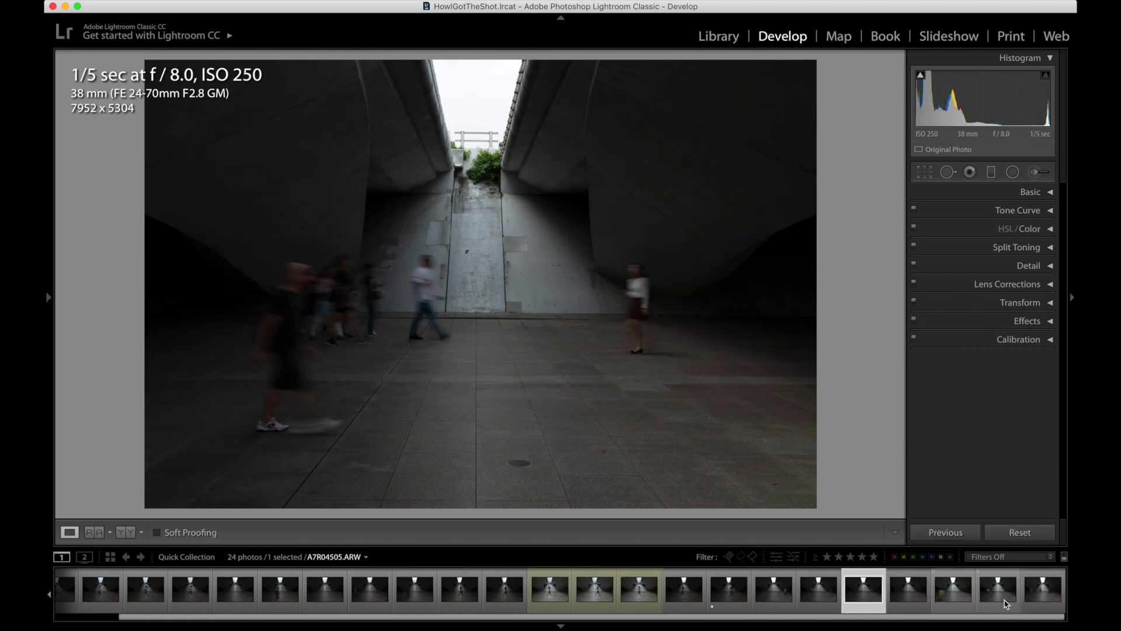
pyautogui.click(907, 599)
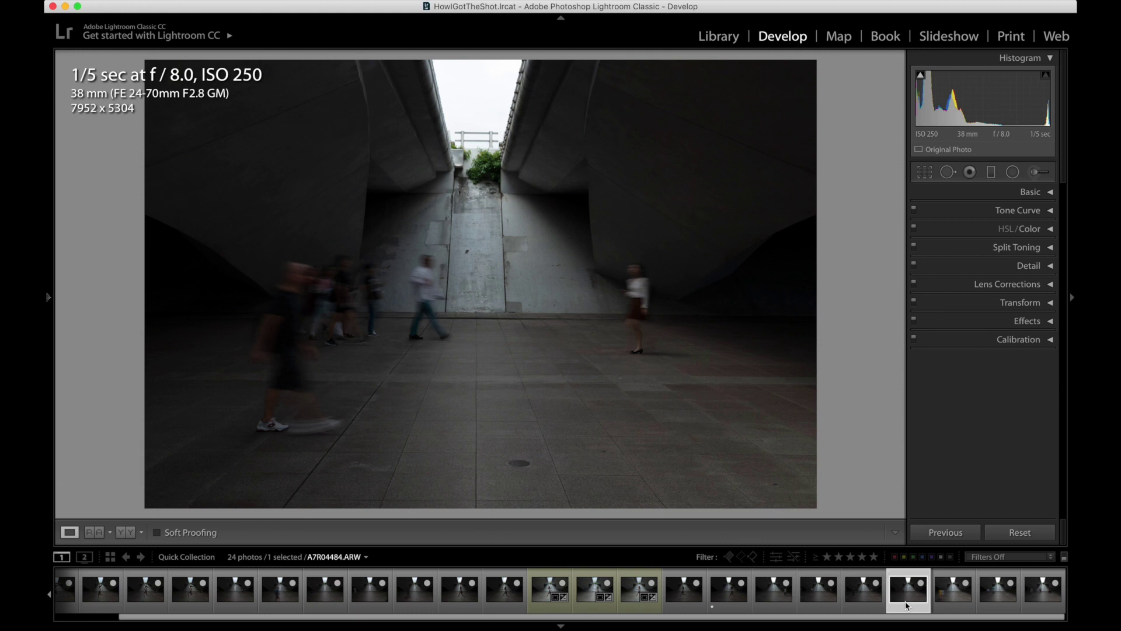
pyautogui.click(954, 601)
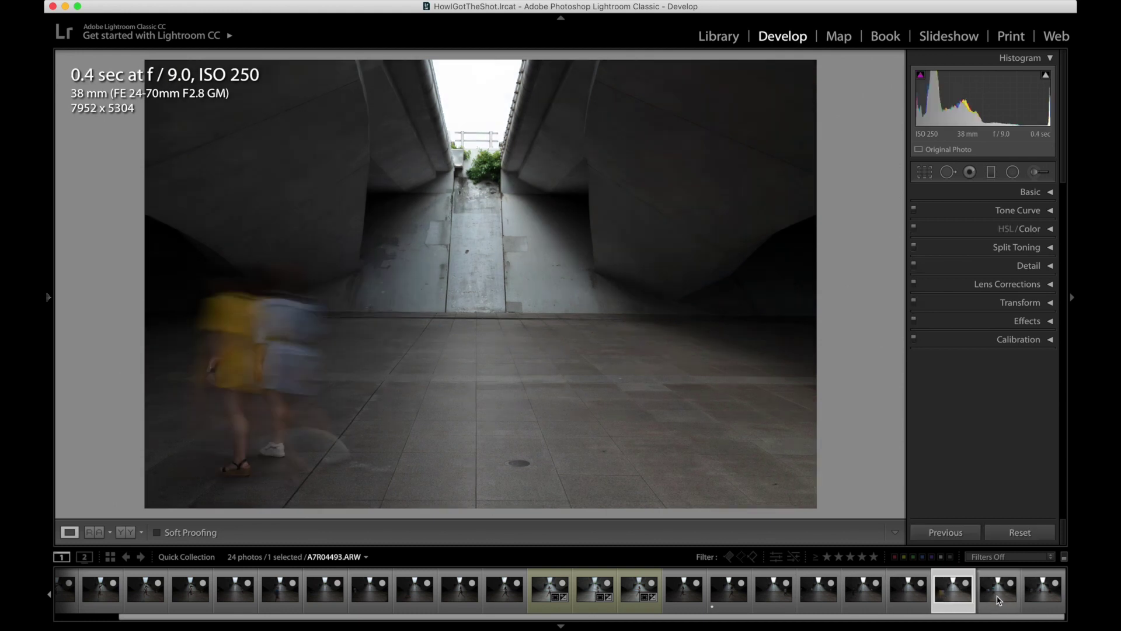
pyautogui.click(997, 599)
pyautogui.click(1045, 599)
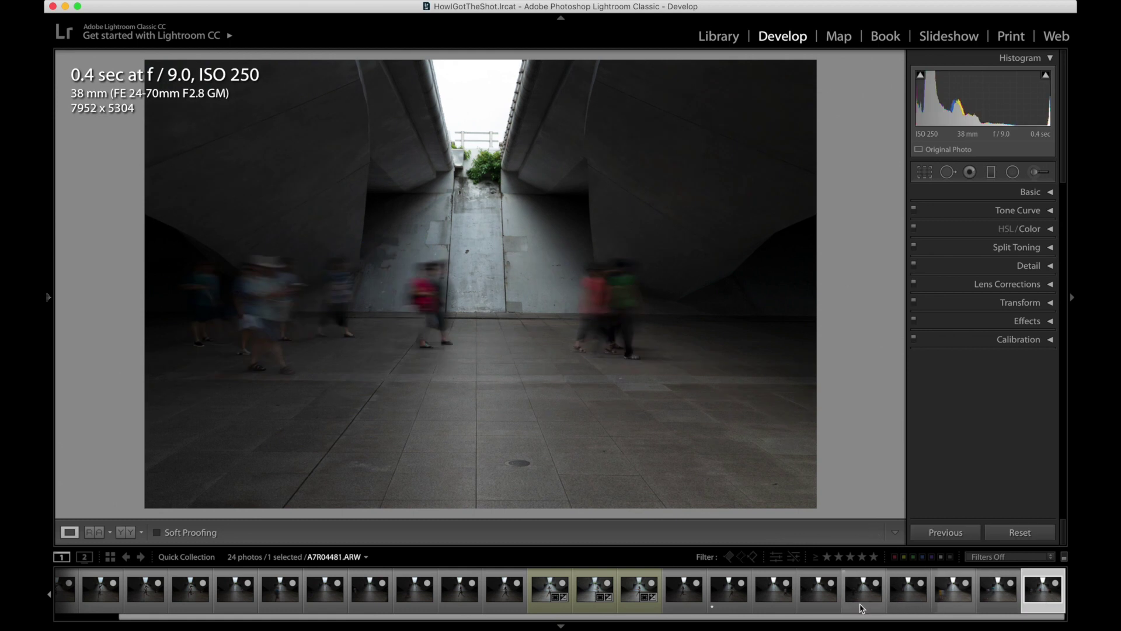
pyautogui.click(236, 596)
pyautogui.click(821, 595)
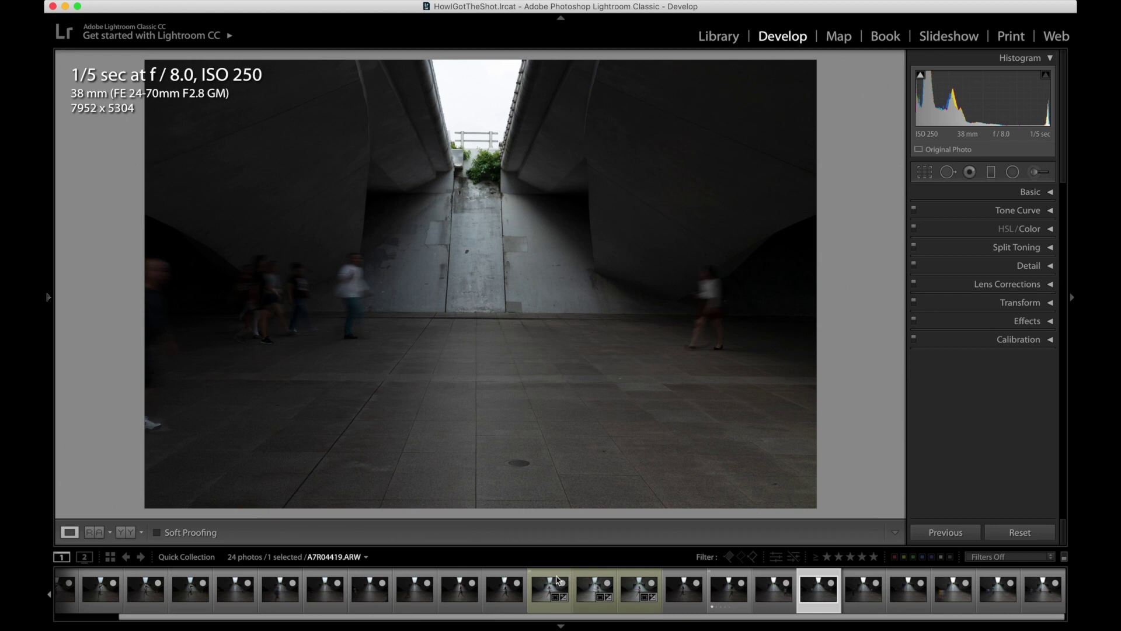
pyautogui.click(509, 588)
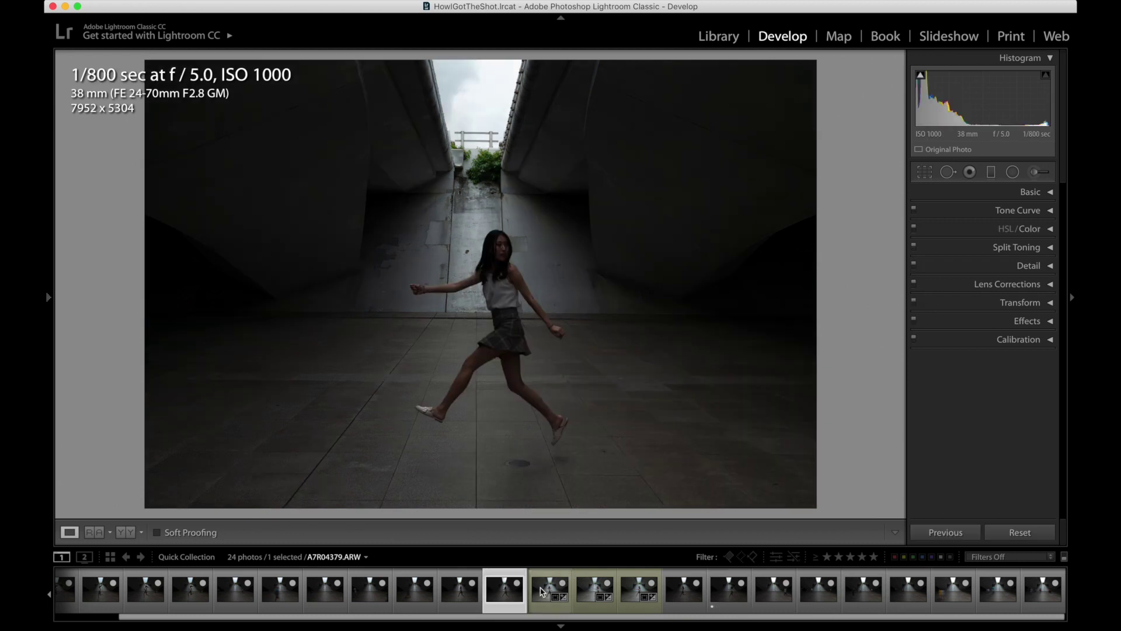
pyautogui.click(542, 592)
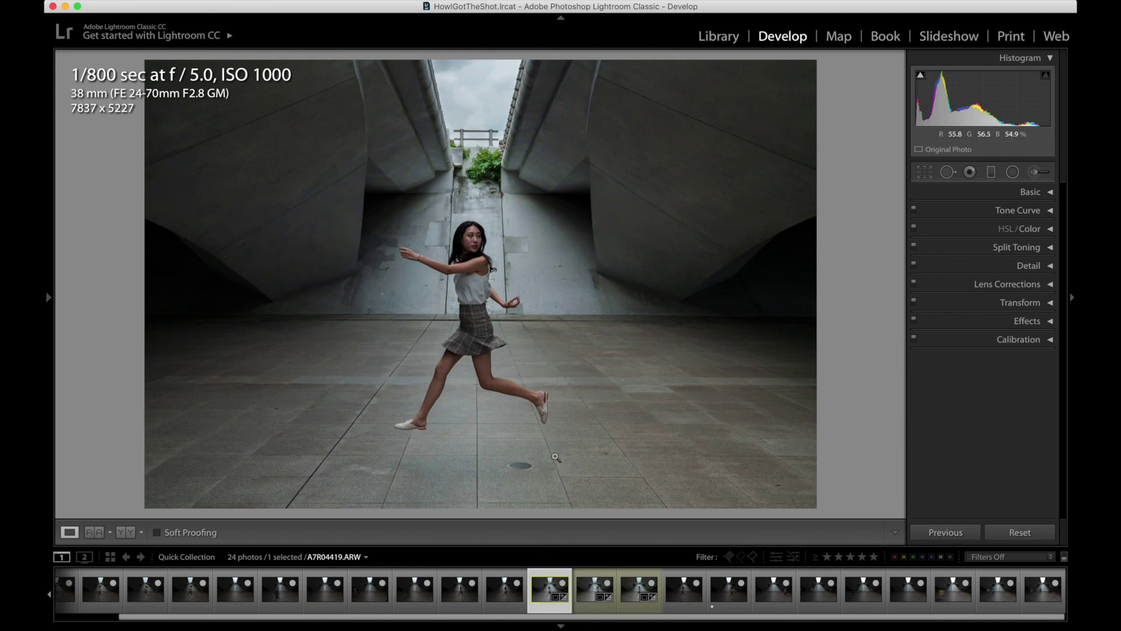
# Copy the jump photo's develop settings and paste them onto crowd shot A7R04480.
pyautogui.press('super+shift+c')
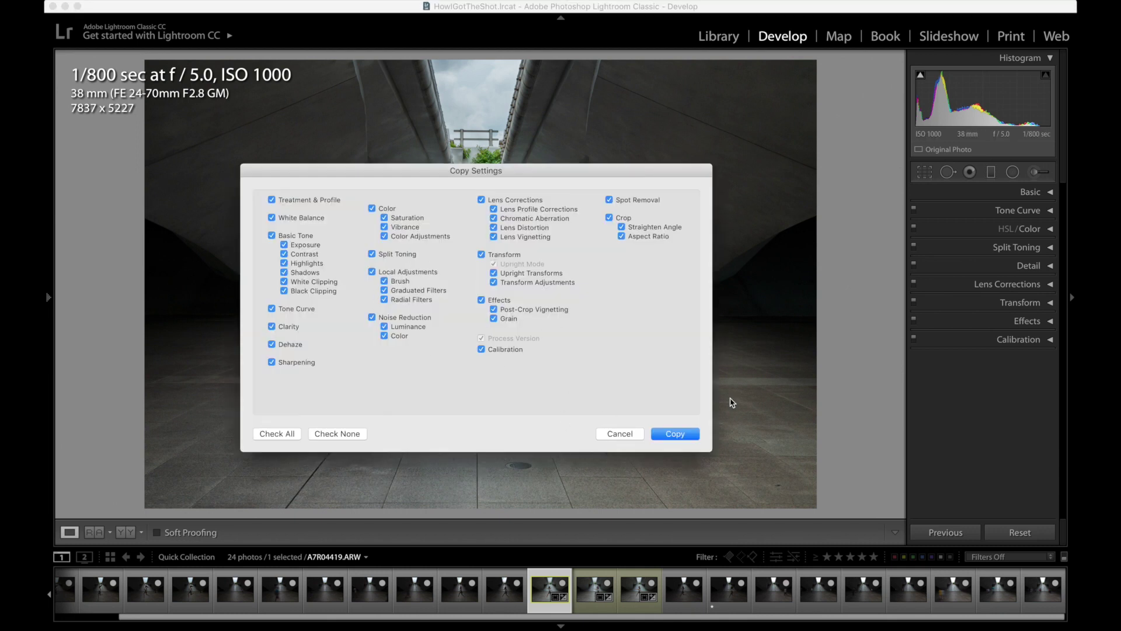
pyautogui.click(684, 436)
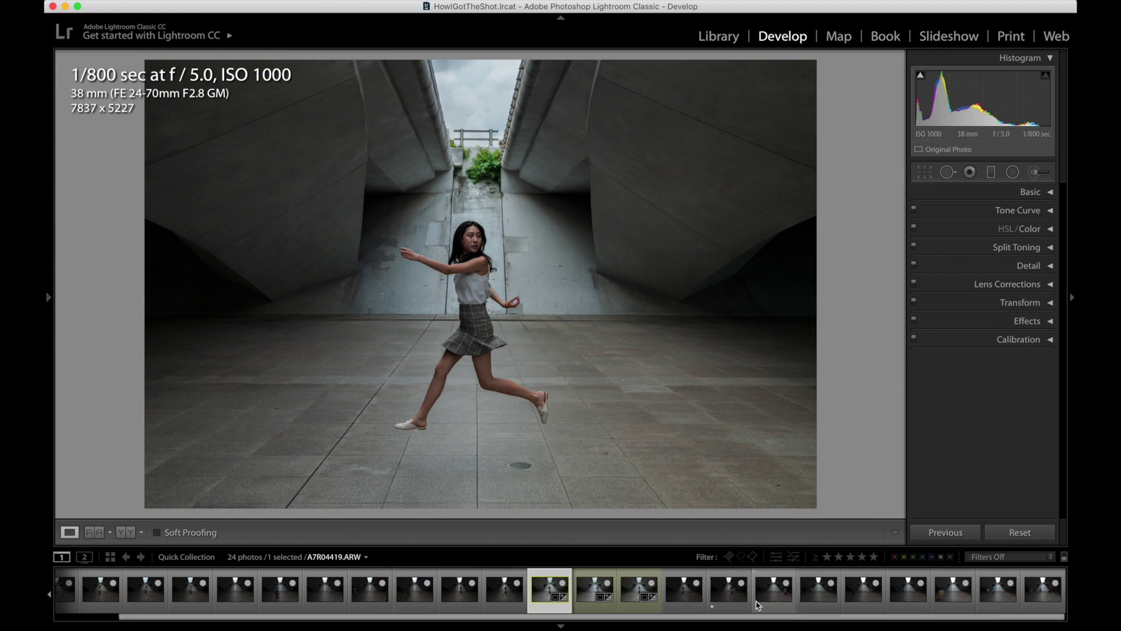
pyautogui.click(862, 600)
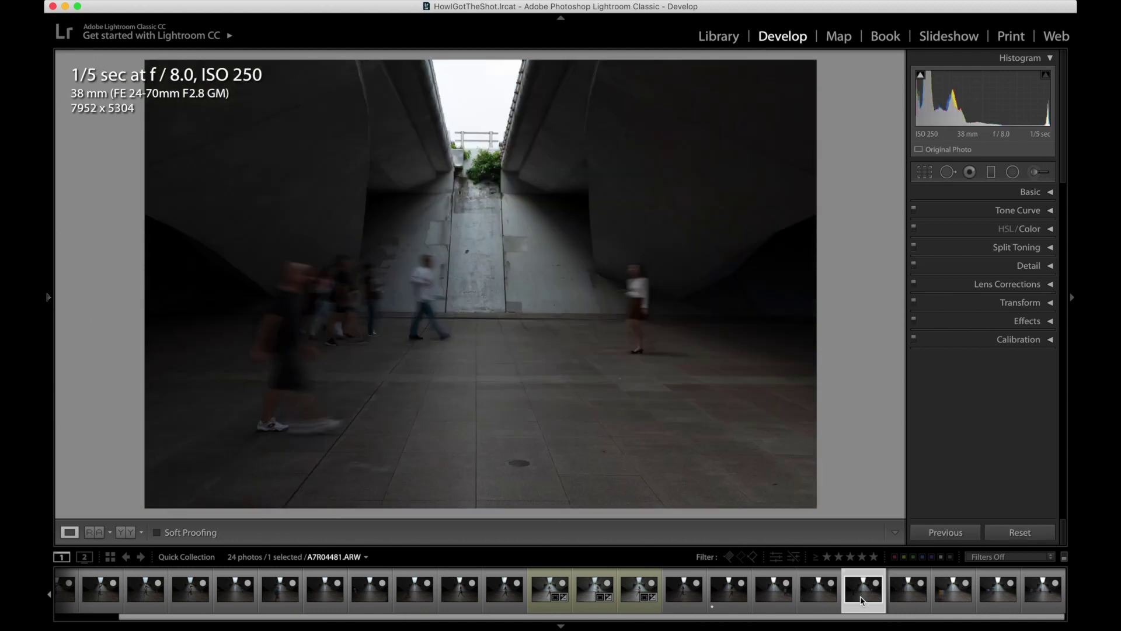
pyautogui.click(908, 601)
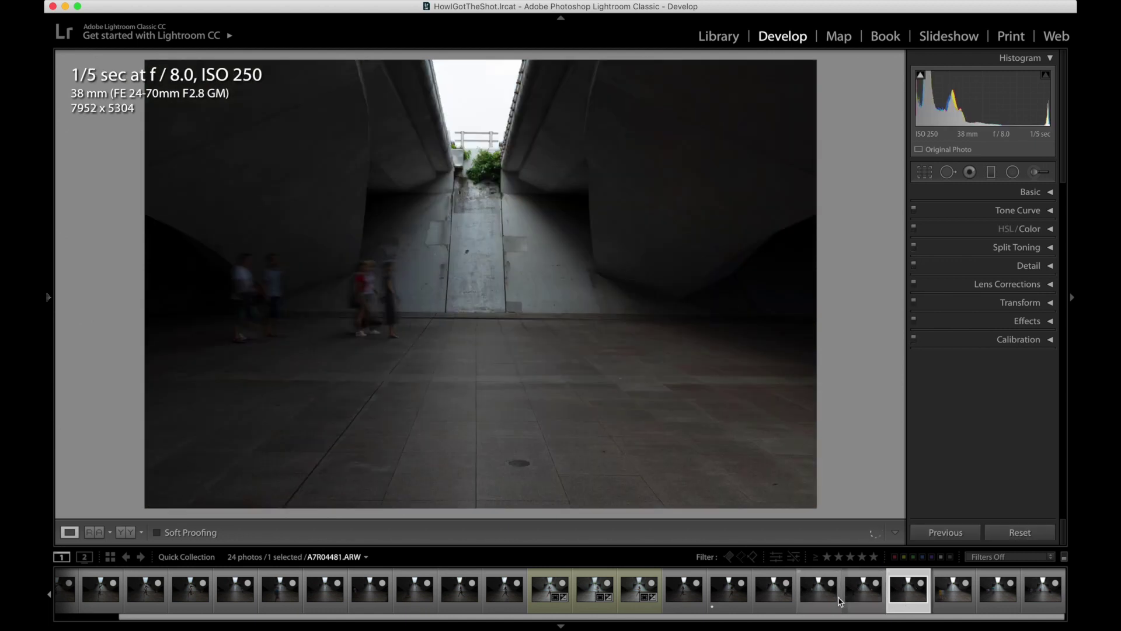
pyautogui.click(873, 600)
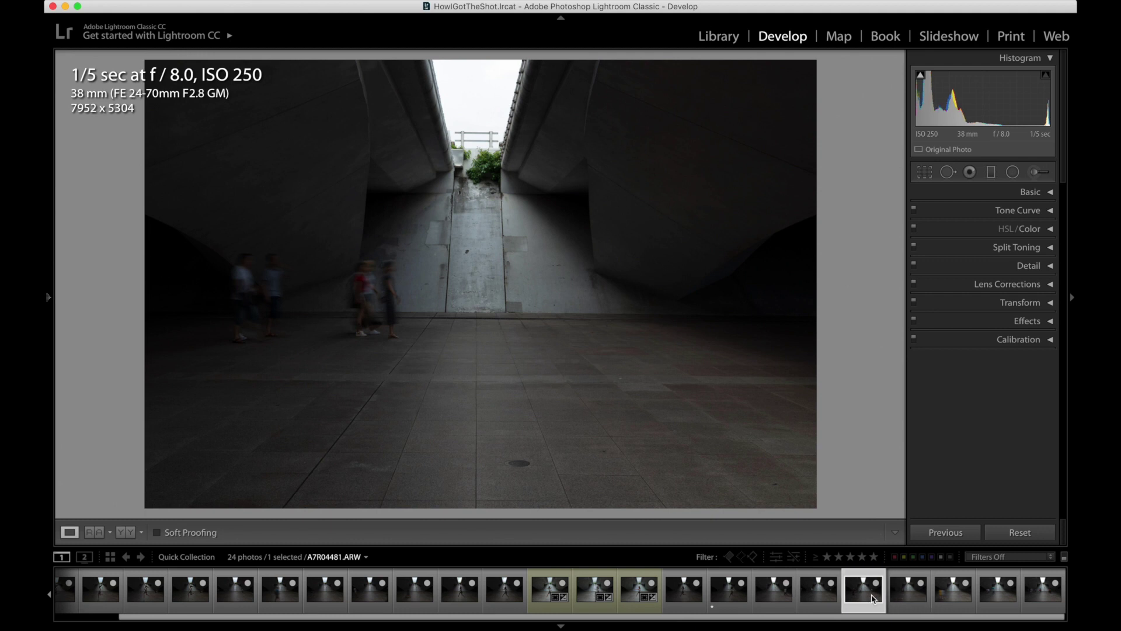
pyautogui.click(822, 604)
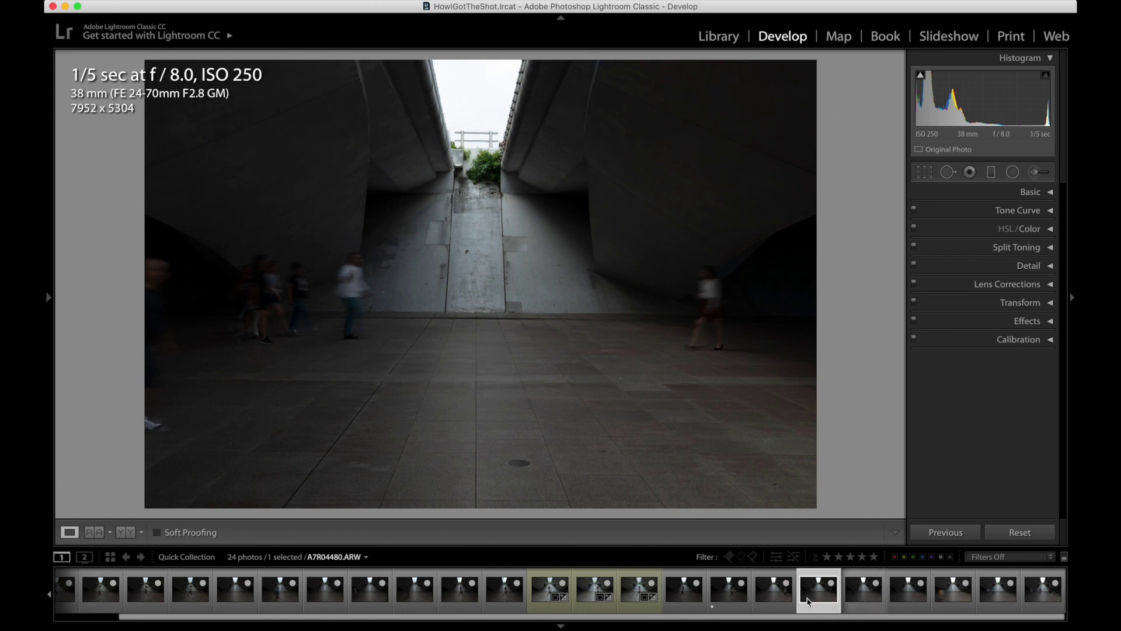
pyautogui.press('super+shift+v')
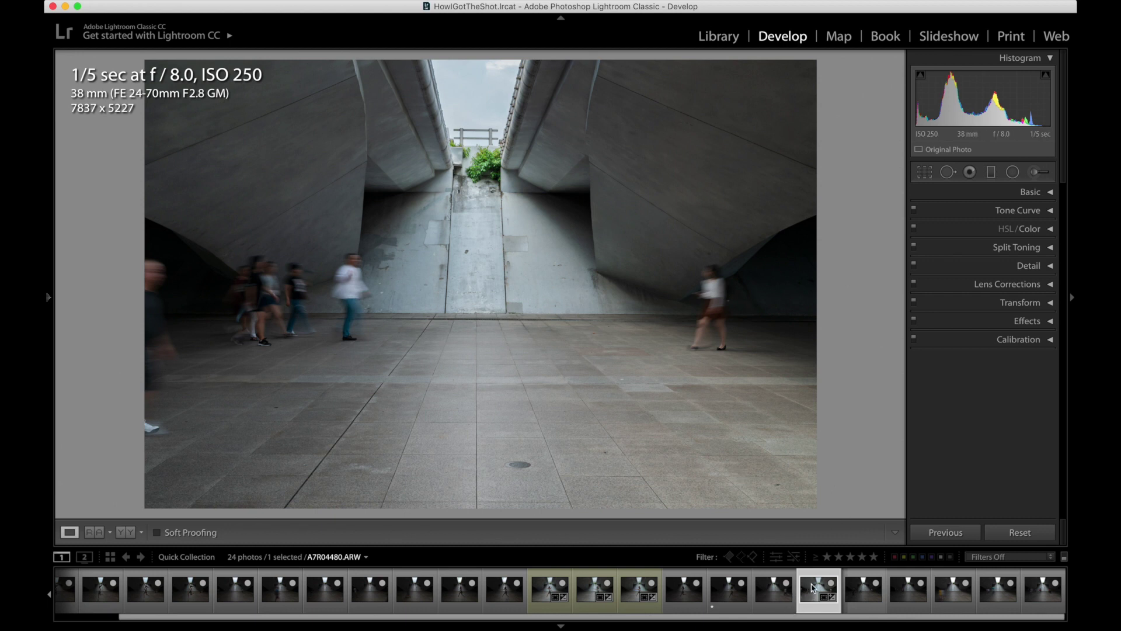
pyautogui.click(550, 588)
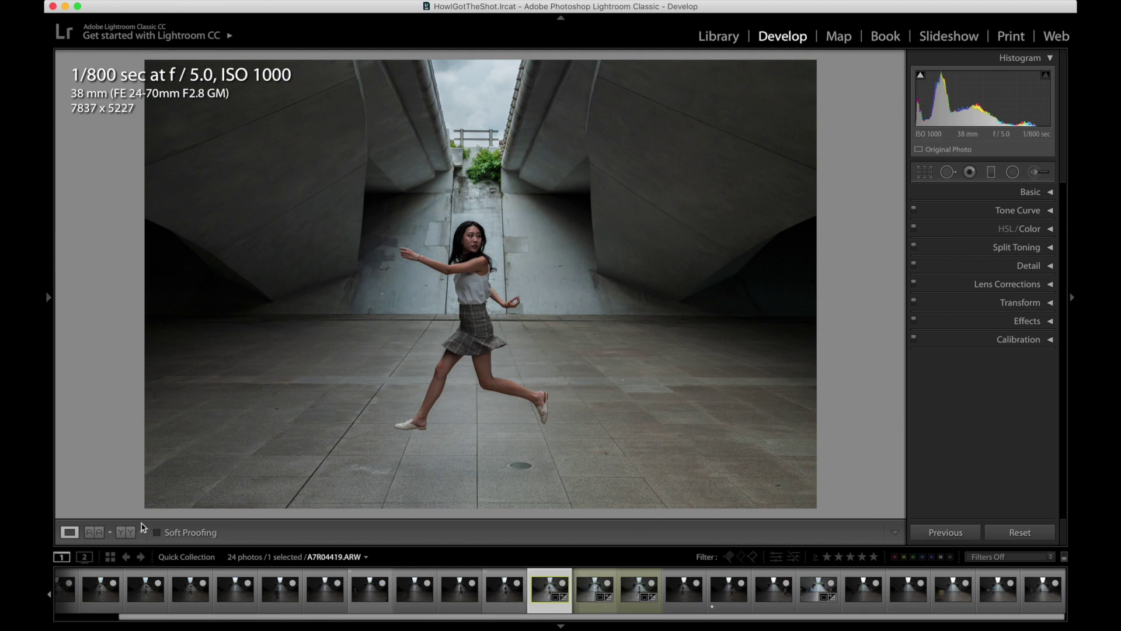
# Show jump shot A7R04419 as reference beside crowd shot A7R04480, hiding the right panel.
pyautogui.click(95, 533)
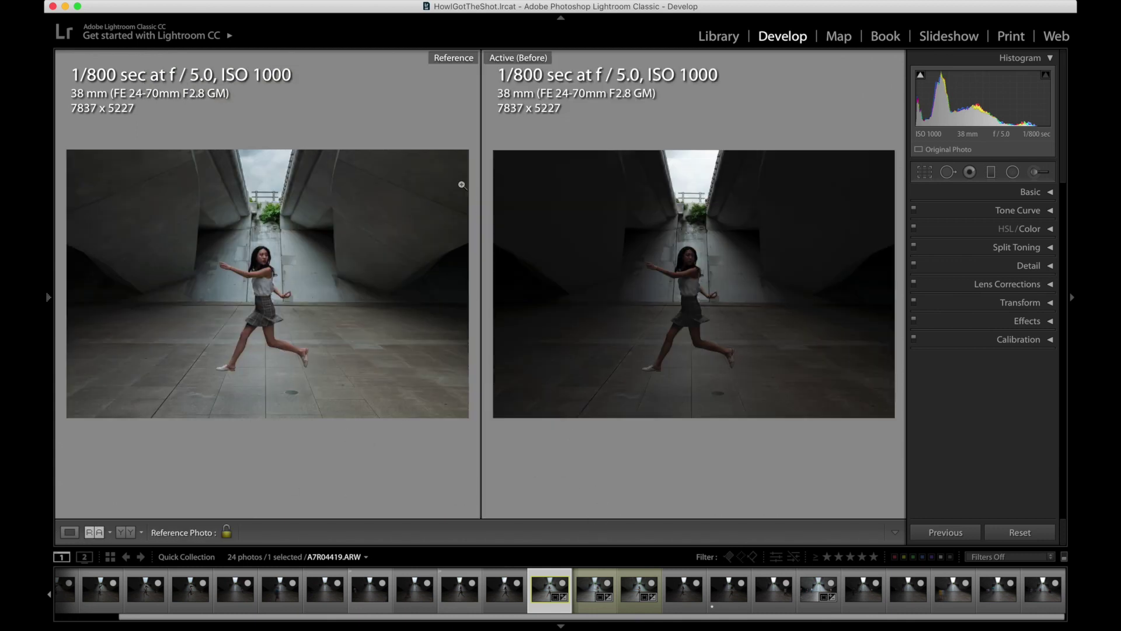
pyautogui.click(811, 591)
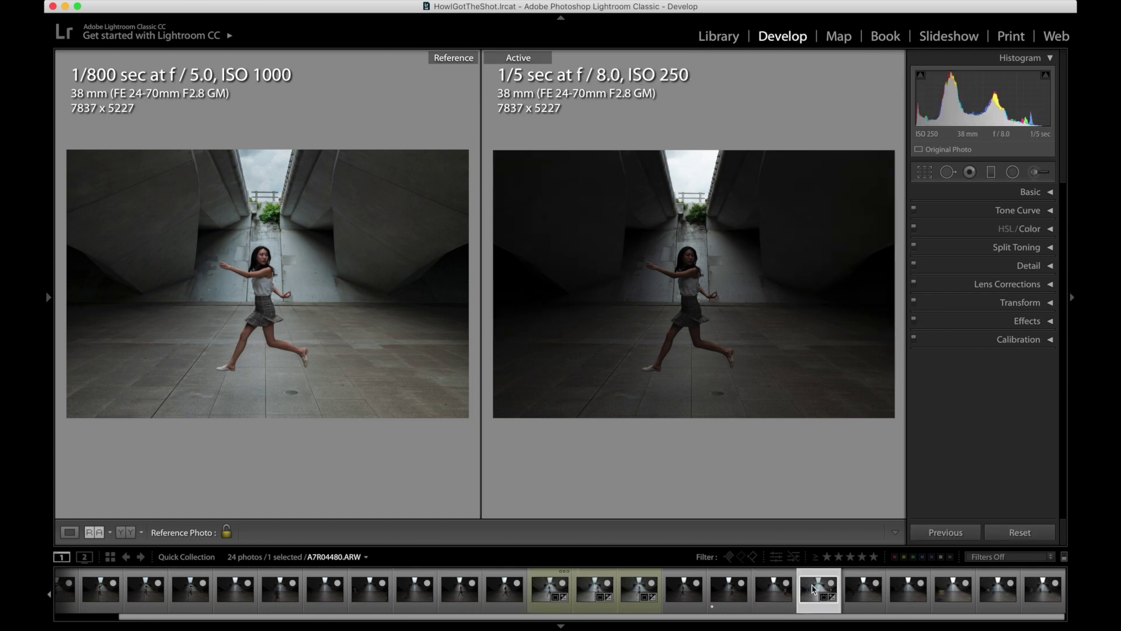
pyautogui.click(1073, 300)
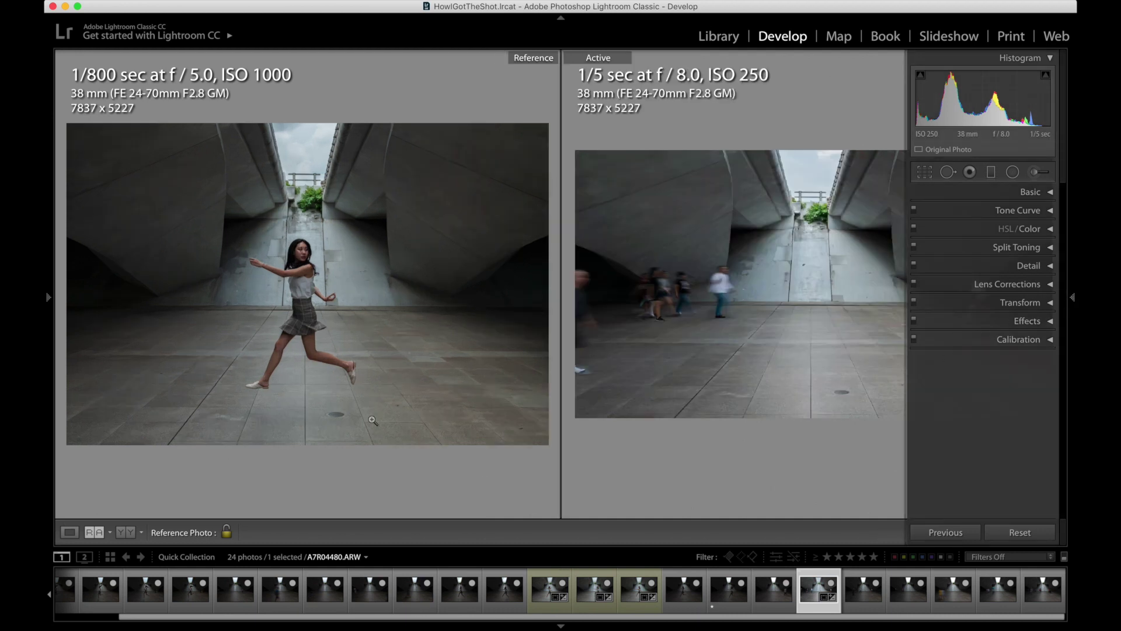
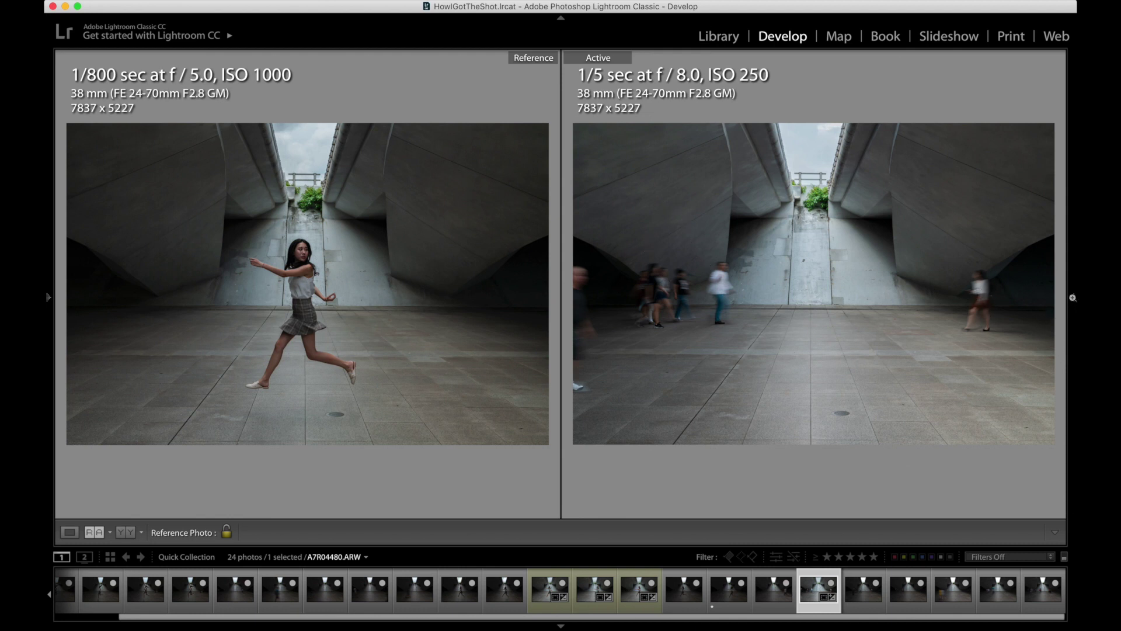
# Set the underpass photo's white balance Temp to 5,100 in the Basic panel.
pyautogui.click(1072, 298)
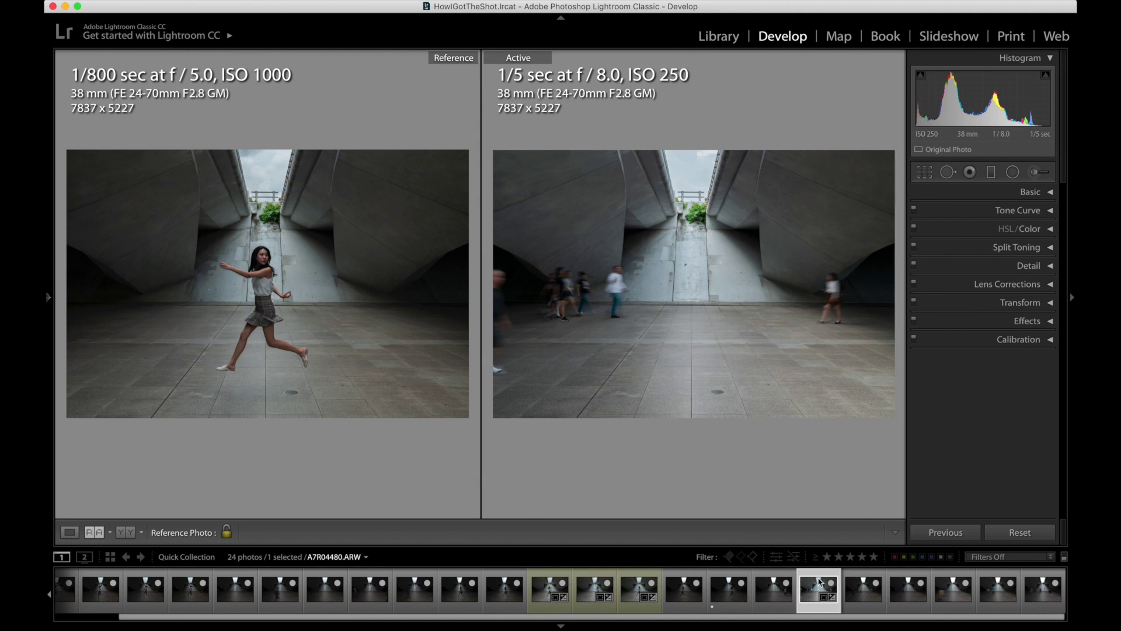
pyautogui.click(1051, 193)
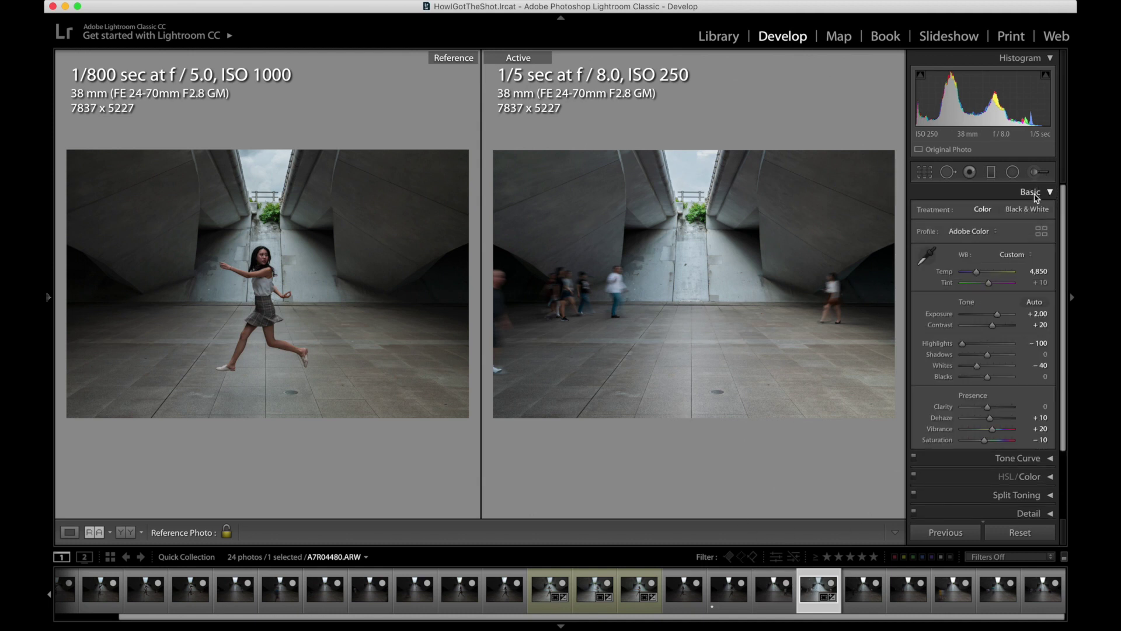
pyautogui.click(1035, 271)
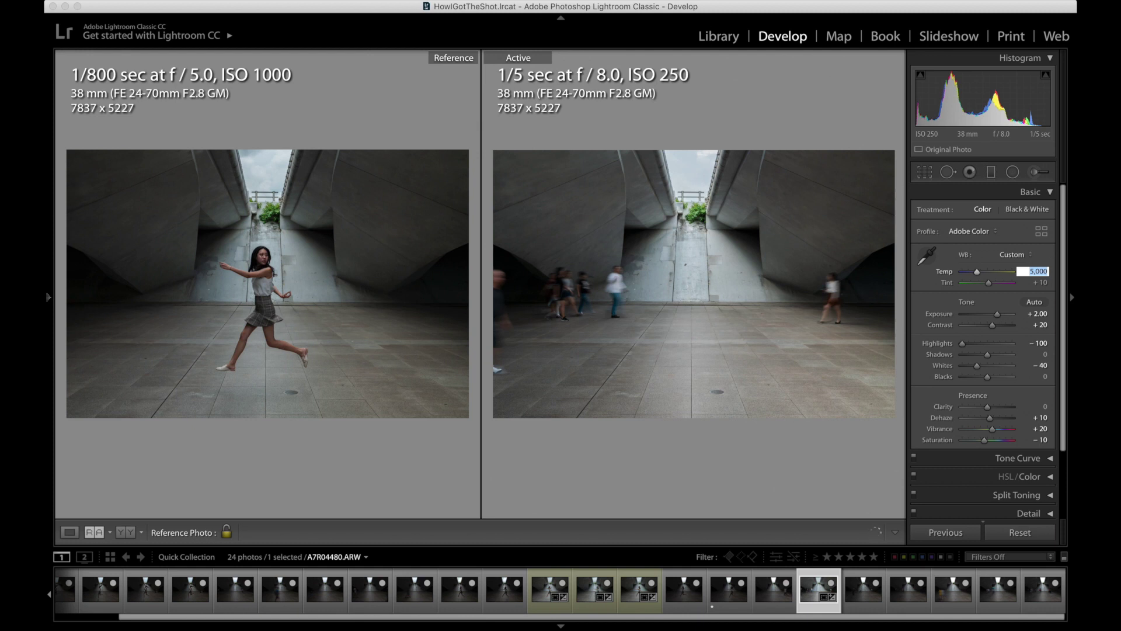
pyautogui.press('shift')
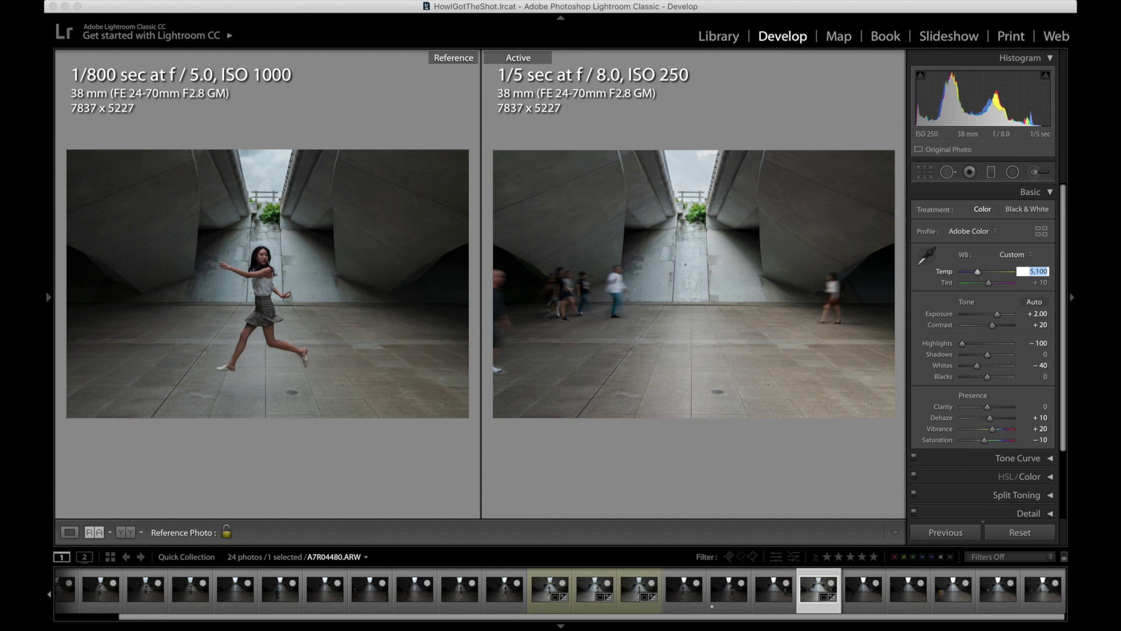
# Lower Whites to -80 and Shadows to -20 in the Basic panel.
pyautogui.click(1040, 366)
pyautogui.press('shift')
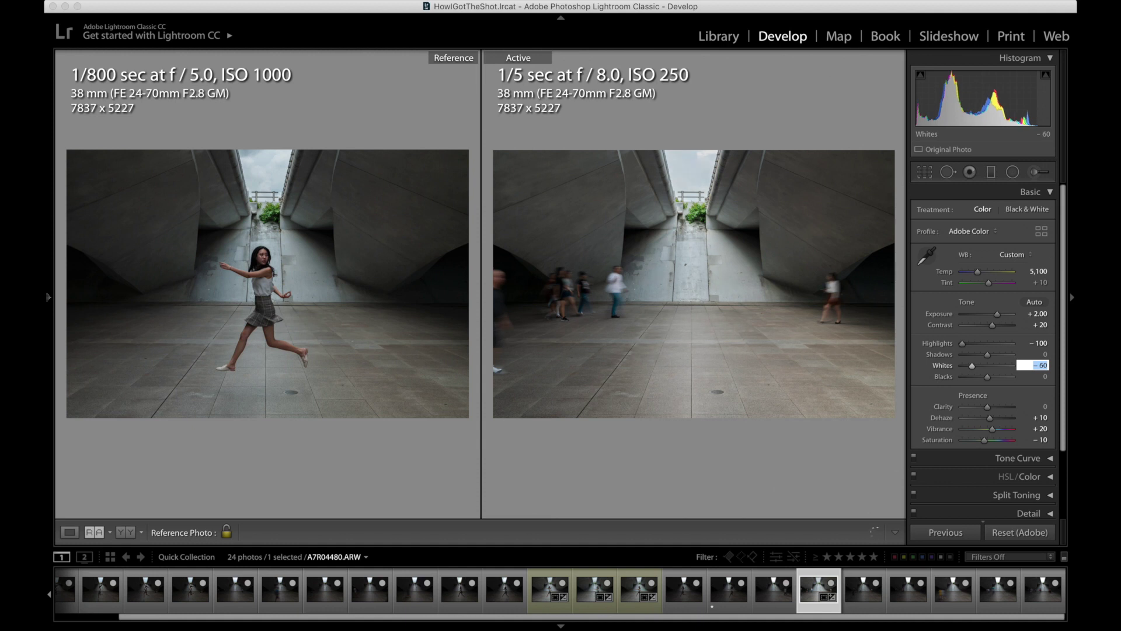
pyautogui.hotkey('shift', 'Down')
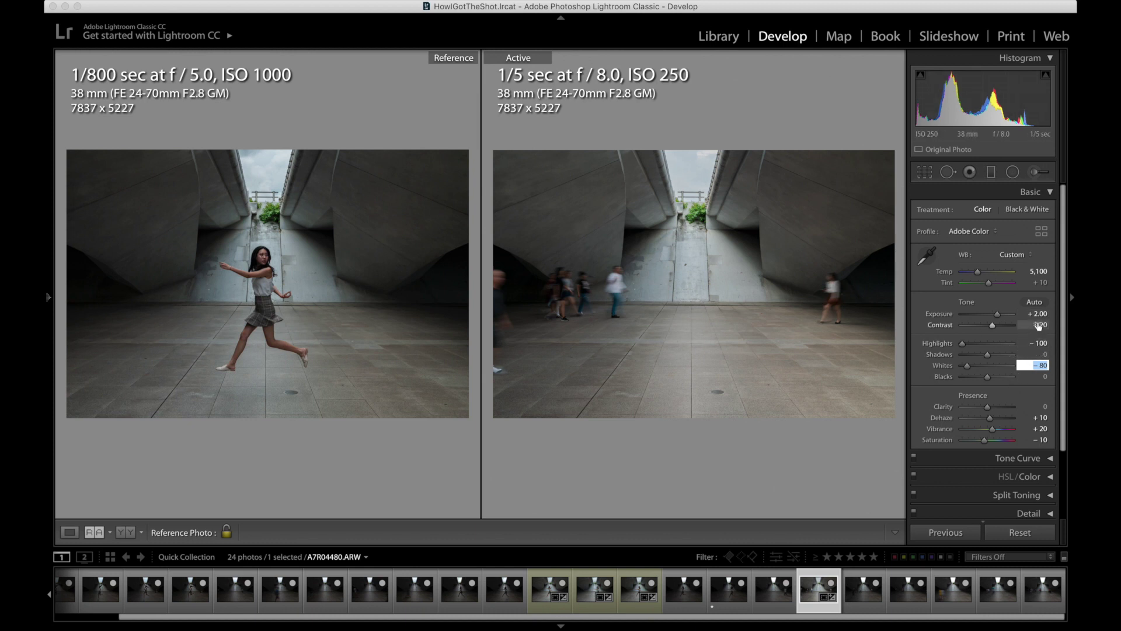
pyautogui.click(1038, 355)
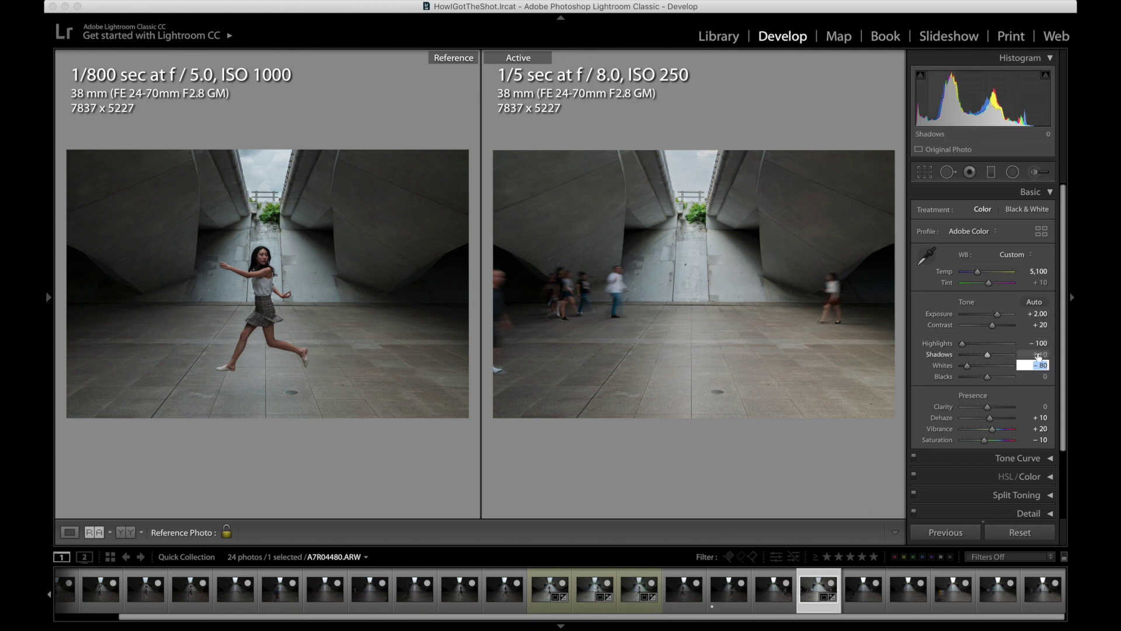
pyautogui.write('-10')
pyautogui.press('Return')
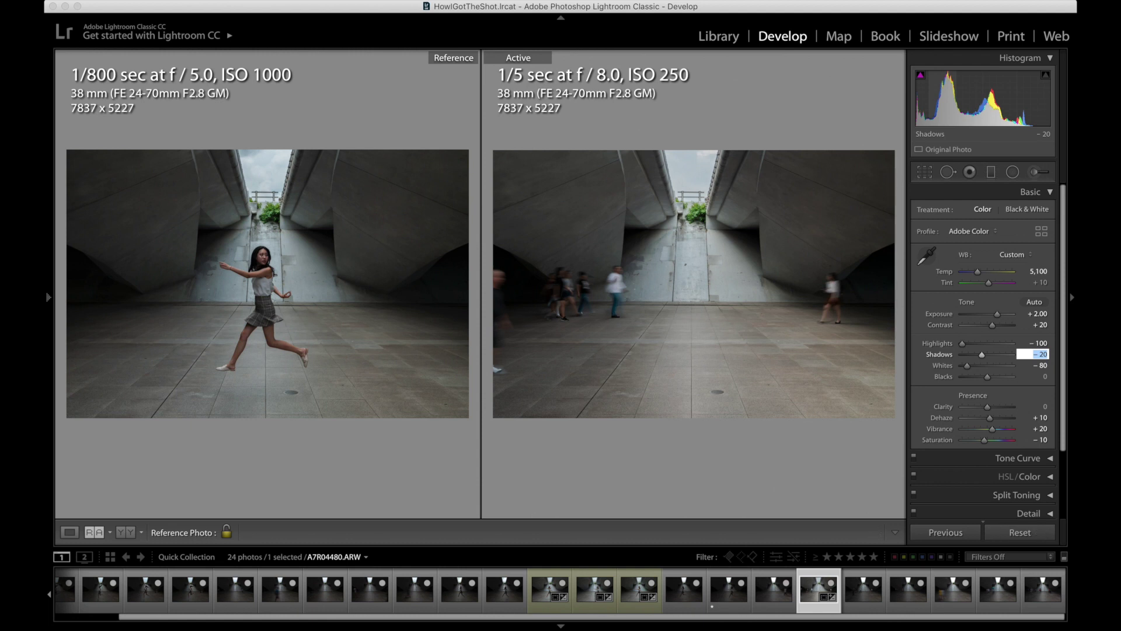
# Set Dehaze to +25.
pyautogui.click(1040, 418)
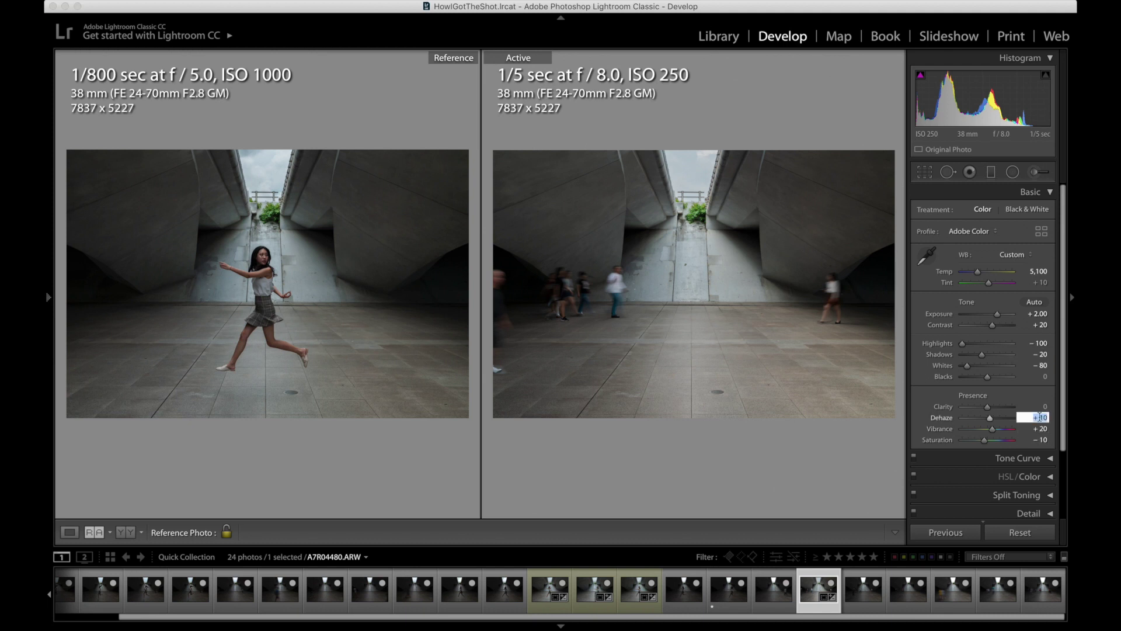
pyautogui.press('shift')
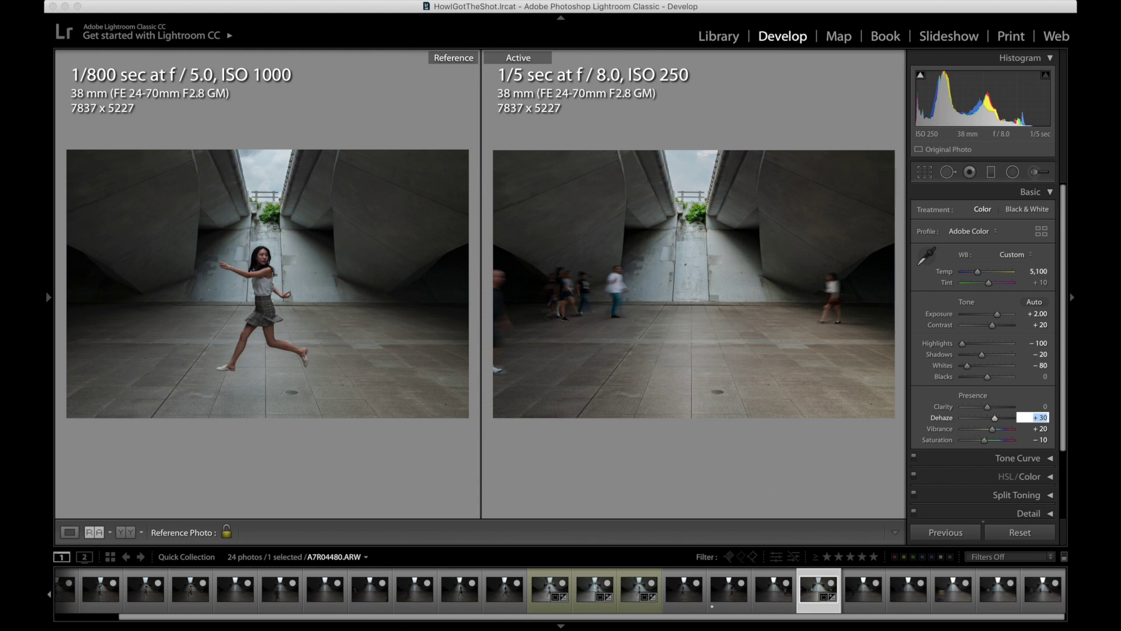
pyautogui.press('Down')
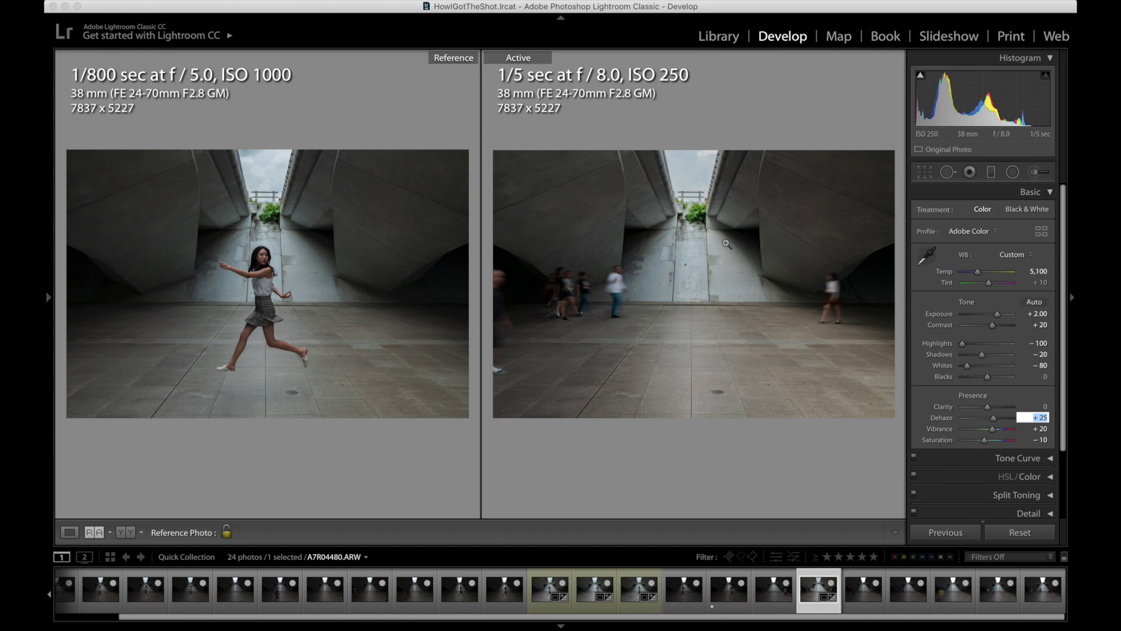
pyautogui.click(636, 274)
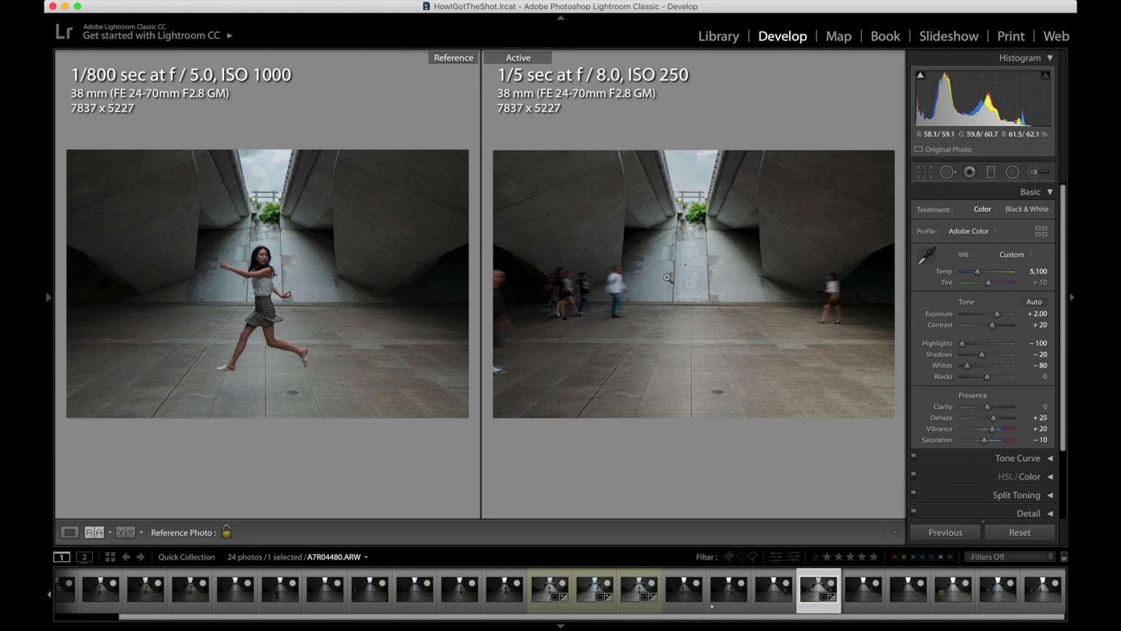
pyautogui.click(654, 240)
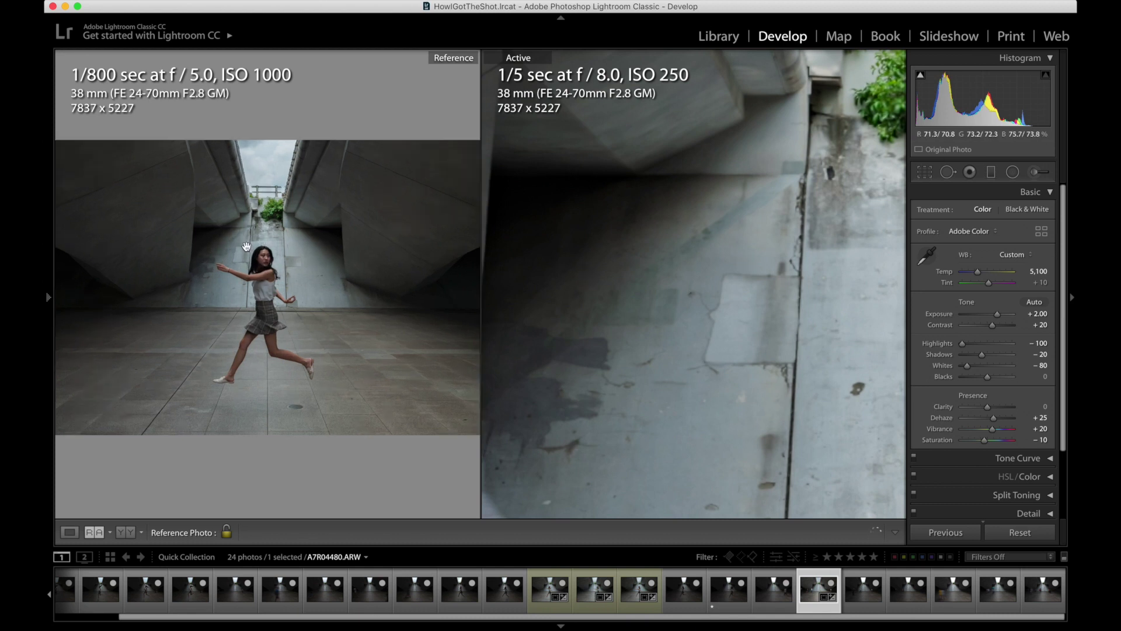
pyautogui.click(272, 239)
pyautogui.moveTo(271, 240); pyautogui.dragTo(325, 310)
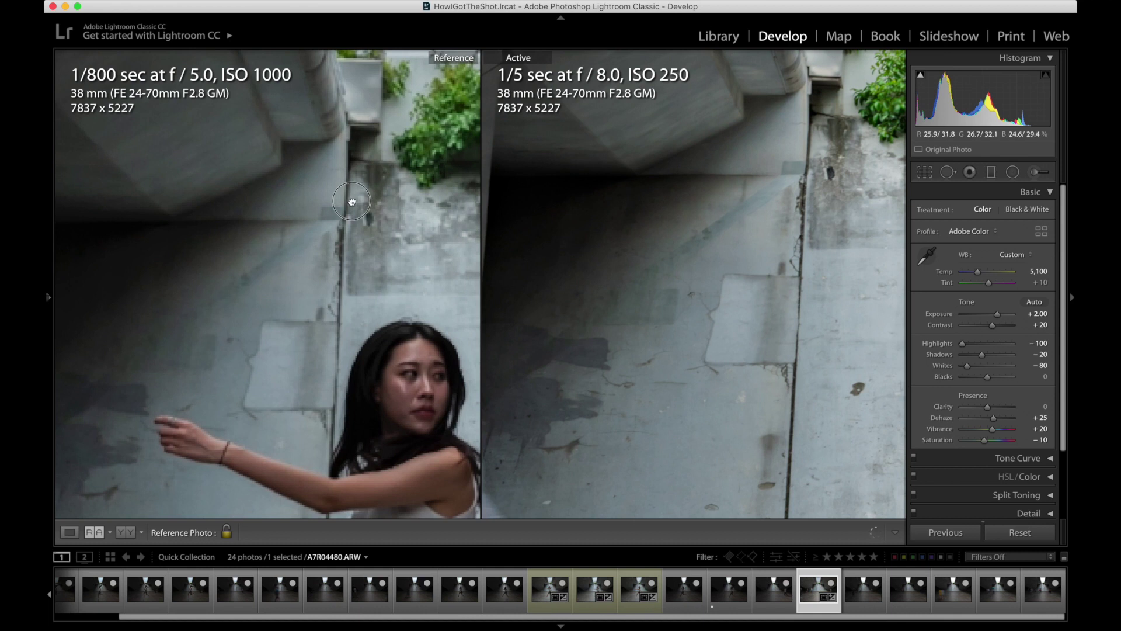
pyautogui.moveTo(352, 202); pyautogui.dragTo(263, 282)
pyautogui.moveTo(822, 178); pyautogui.dragTo(708, 336)
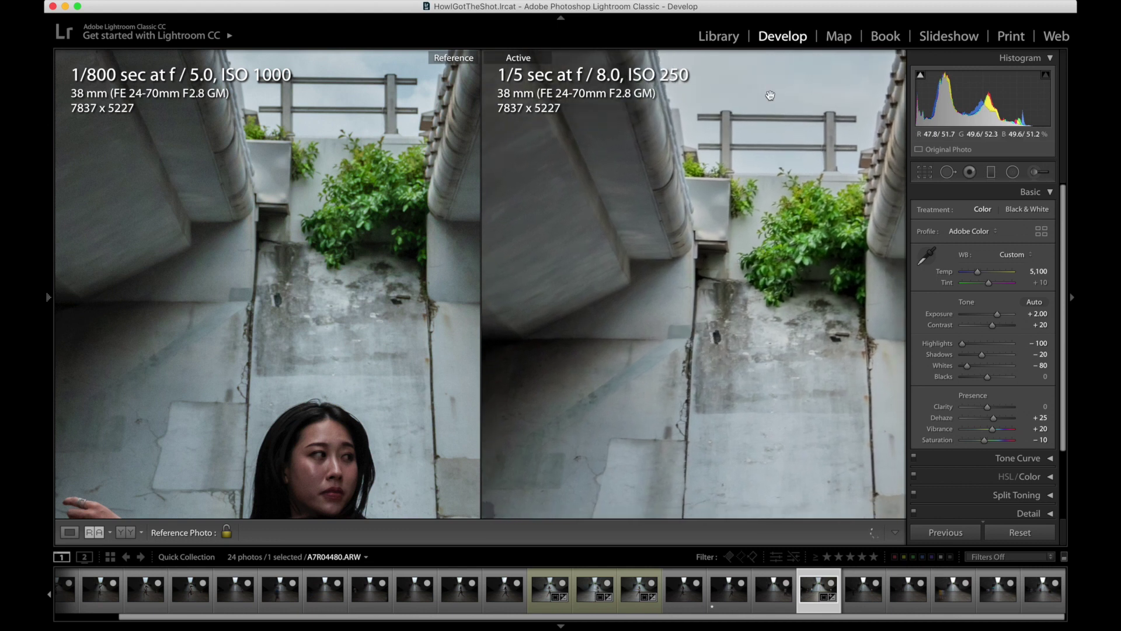
pyautogui.moveTo(393, 137); pyautogui.dragTo(317, 432)
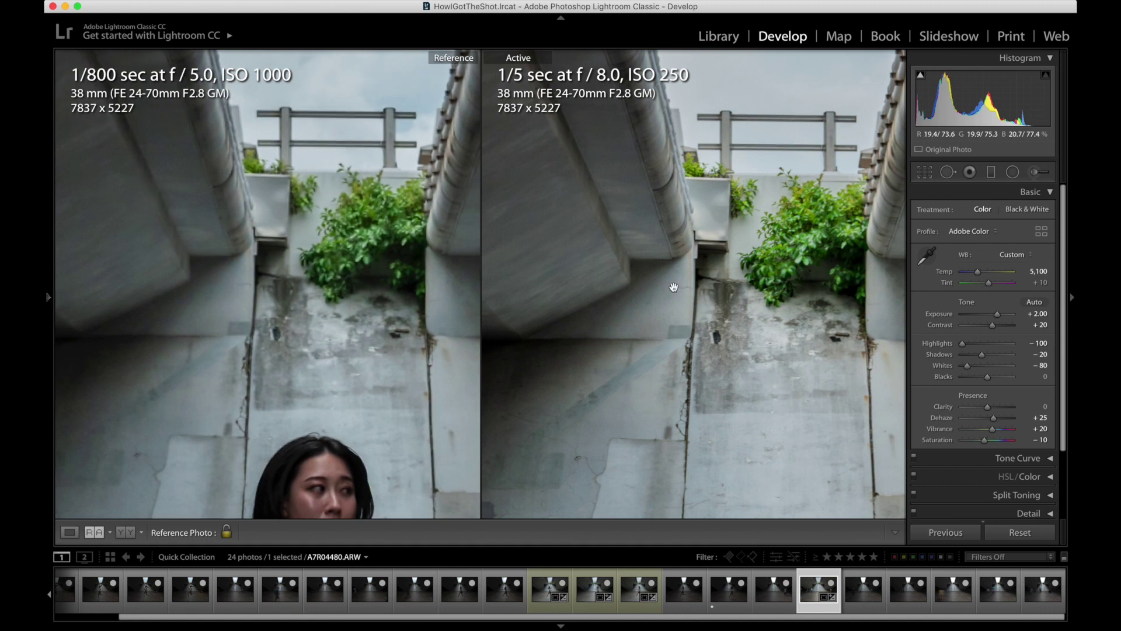
pyautogui.click(776, 373)
pyautogui.moveTo(776, 373); pyautogui.dragTo(737, 334)
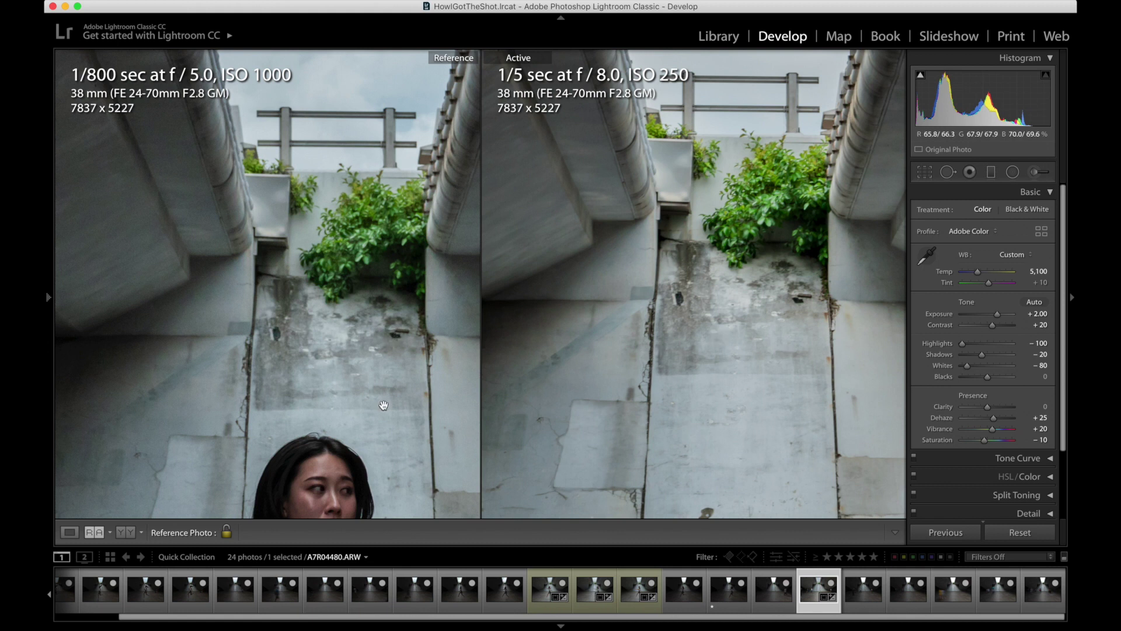
pyautogui.click(322, 370)
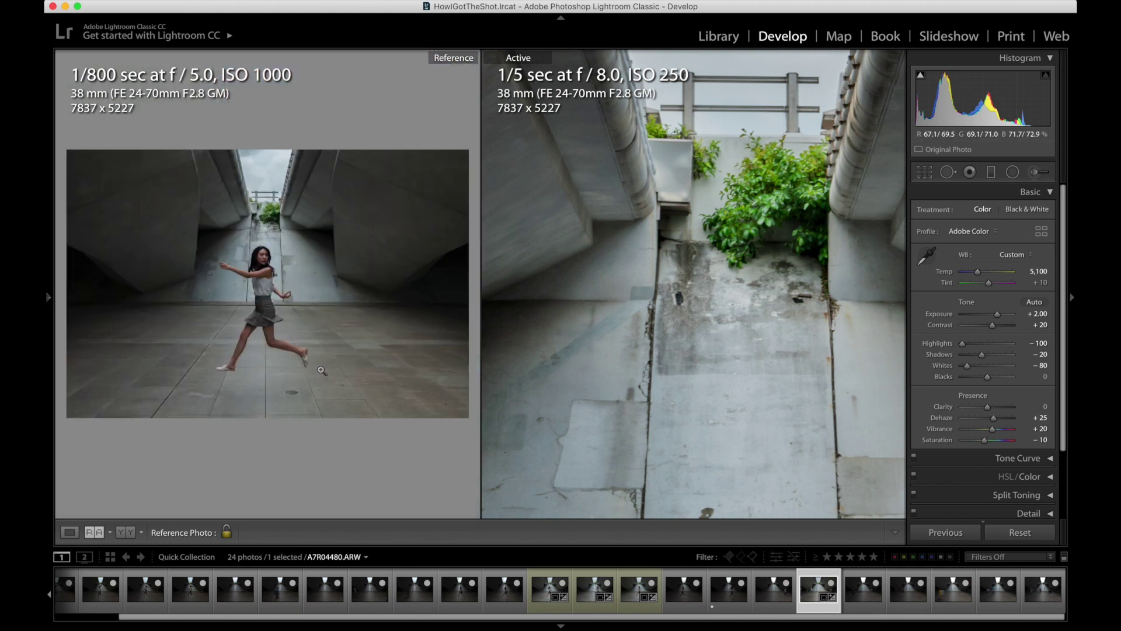
pyautogui.click(710, 330)
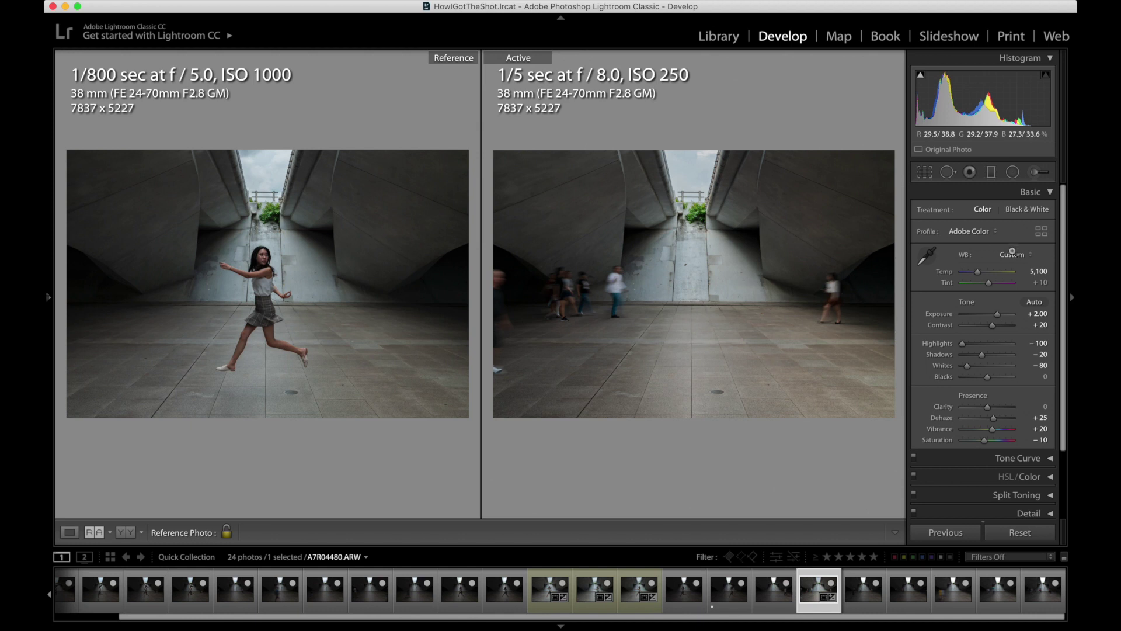
# Set Temp to 5,050 and show the underpass photo alone in Loupe view.
pyautogui.click(1043, 271)
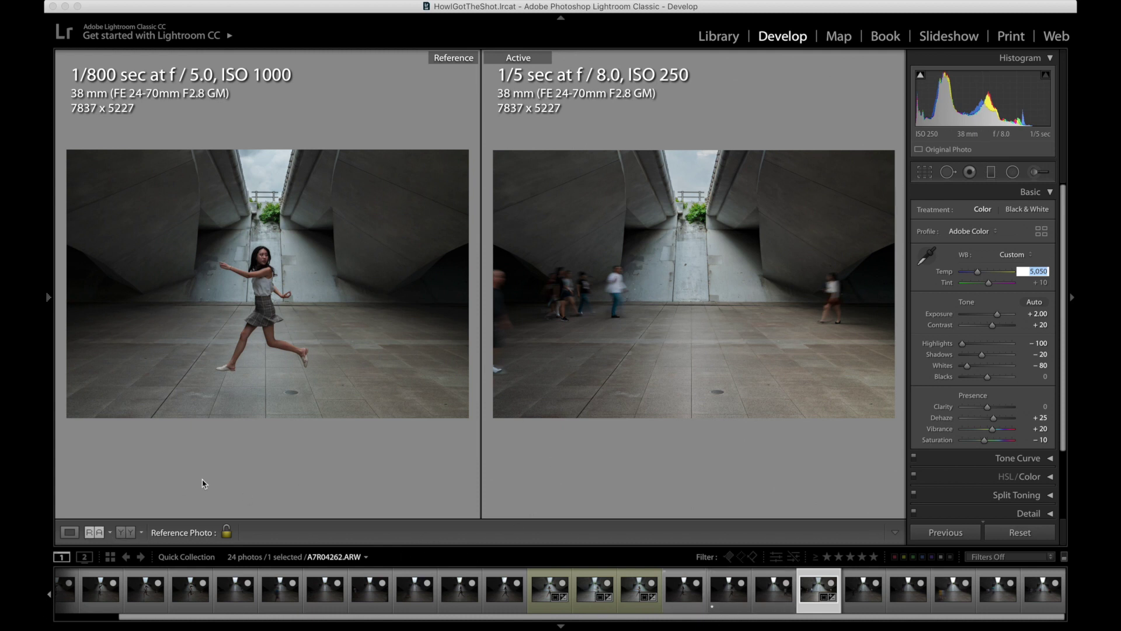
pyautogui.click(69, 532)
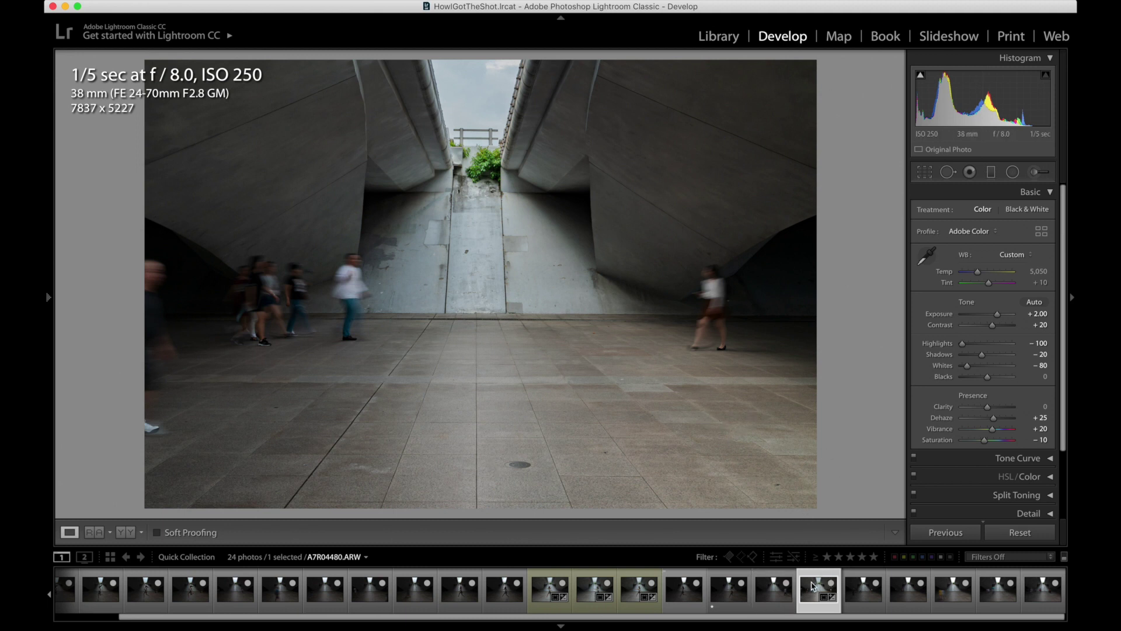
# Copy all develop settings from this photo and open the next shot, A7R04481.ARW.
pyautogui.press('super+shift+c')
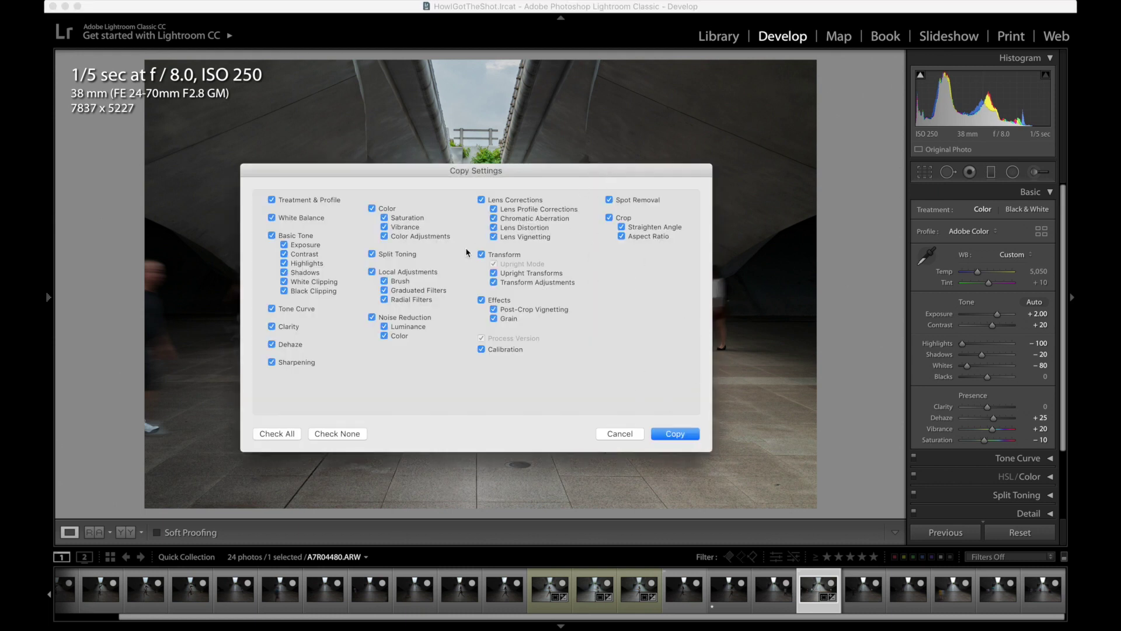
pyautogui.click(676, 434)
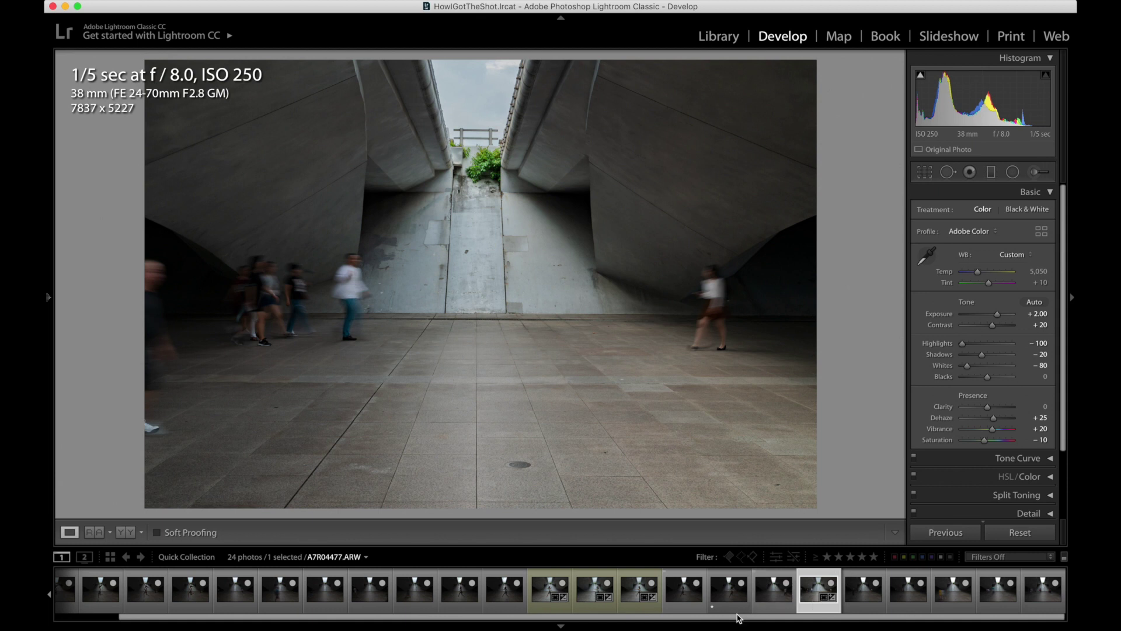
pyautogui.click(780, 602)
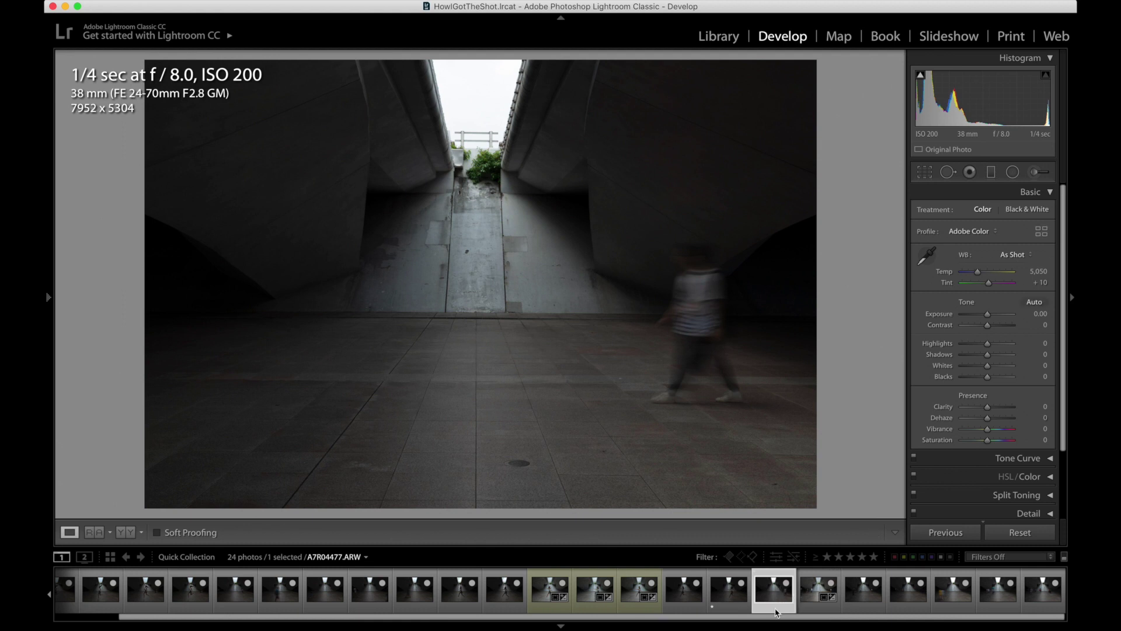
# Select six underpass thumbnails and paste the copied develop settings onto them.
pyautogui.keyDown('super'); pyautogui.click(868, 599); pyautogui.keyUp('super')
pyautogui.keyDown('super'); pyautogui.click(906, 594); pyautogui.keyUp('super')
pyautogui.keyDown('super'); pyautogui.click(965, 595); pyautogui.keyUp('super')
pyautogui.keyDown('super'); pyautogui.click(1006, 597); pyautogui.keyUp('super')
pyautogui.keyDown('super'); pyautogui.click(1044, 598); pyautogui.keyUp('super')
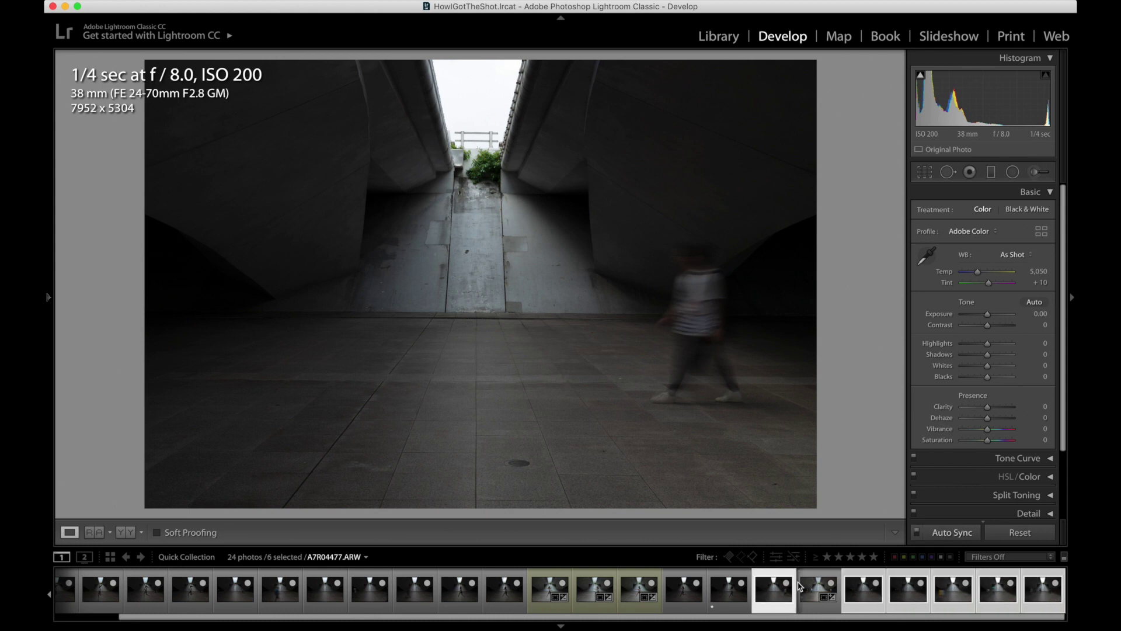
pyautogui.rightClick(868, 595)
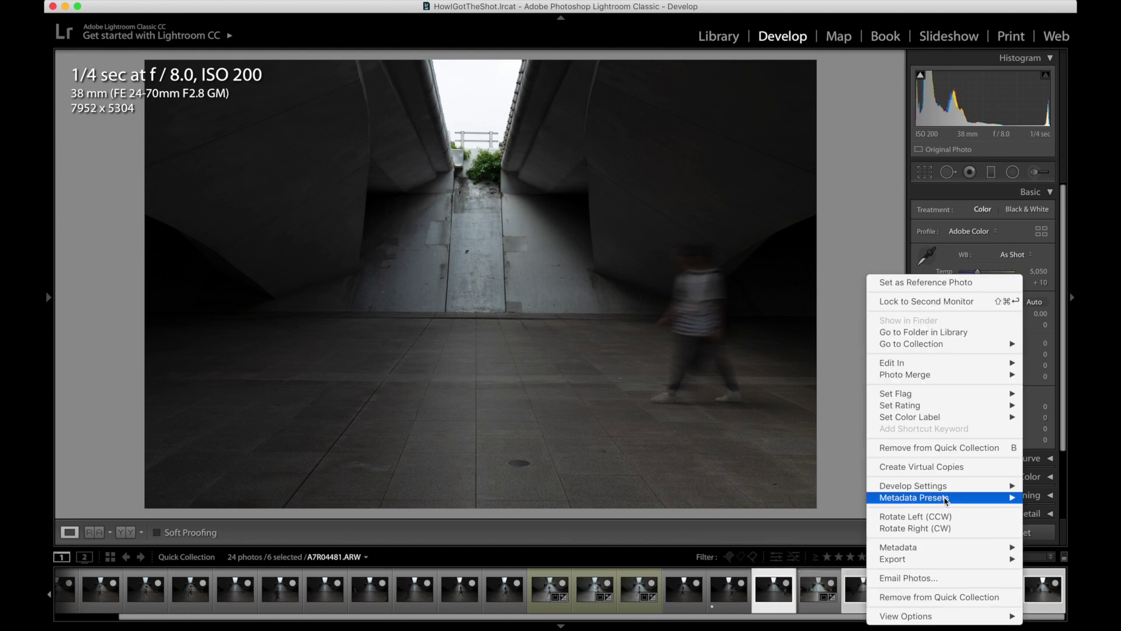
pyautogui.moveTo(952, 488)
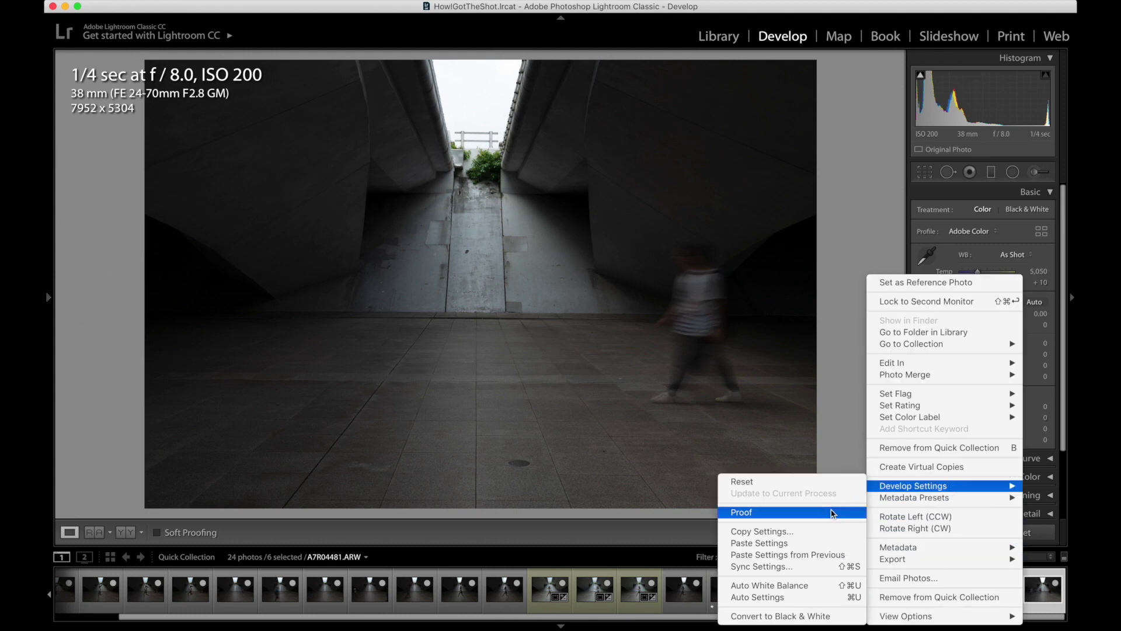
pyautogui.click(774, 544)
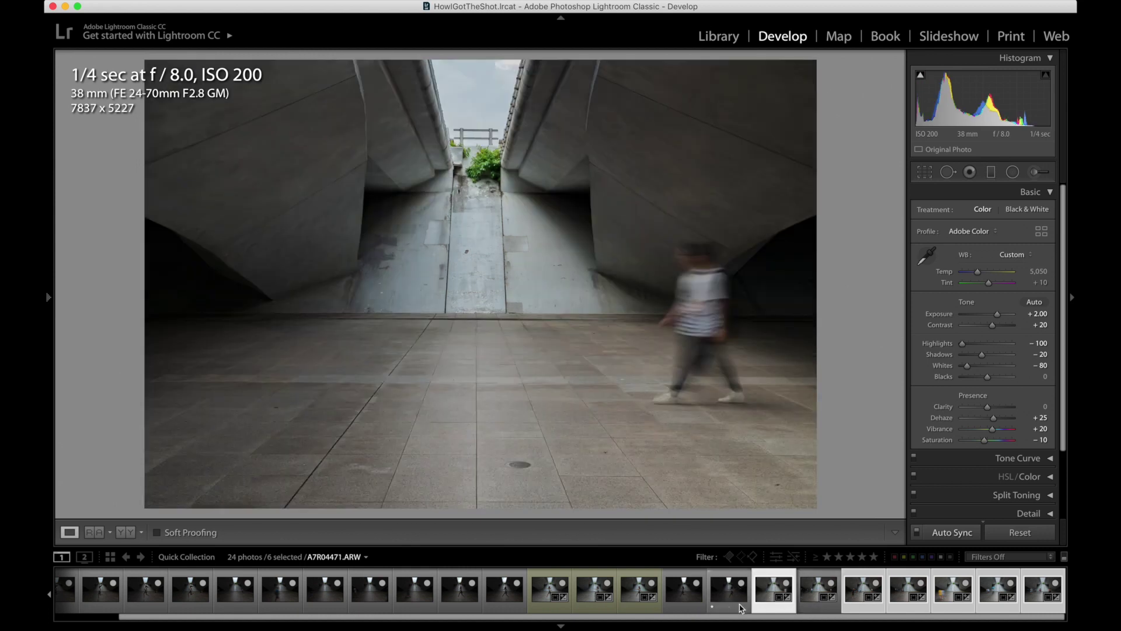
# Review the newly edited underpass photos one by one, including the walkers shot.
pyautogui.click(733, 597)
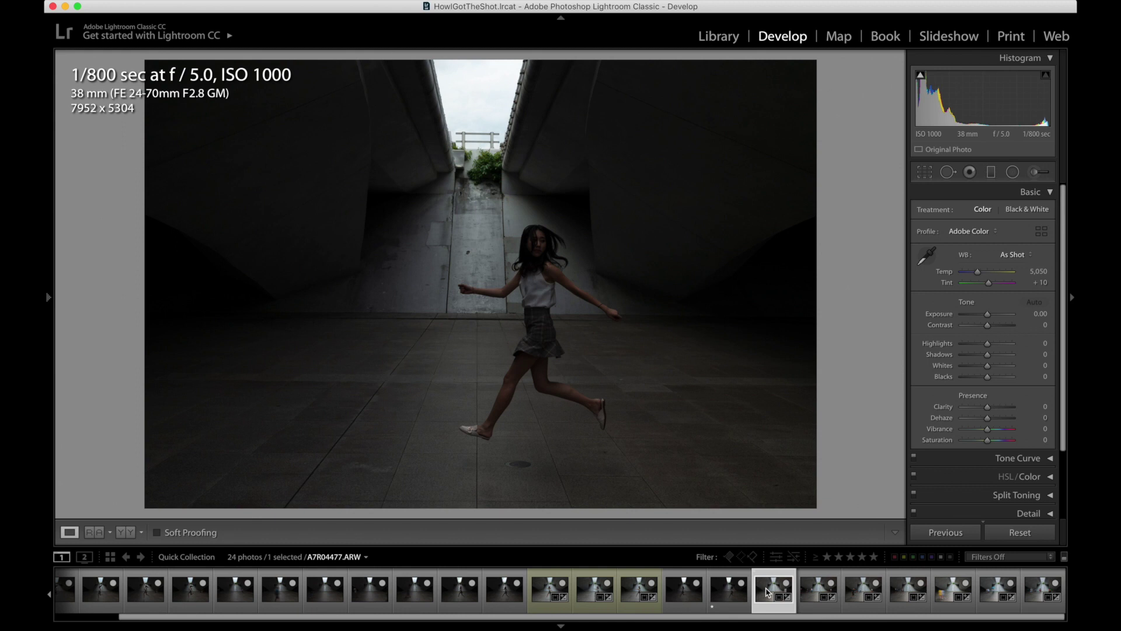
pyautogui.click(768, 593)
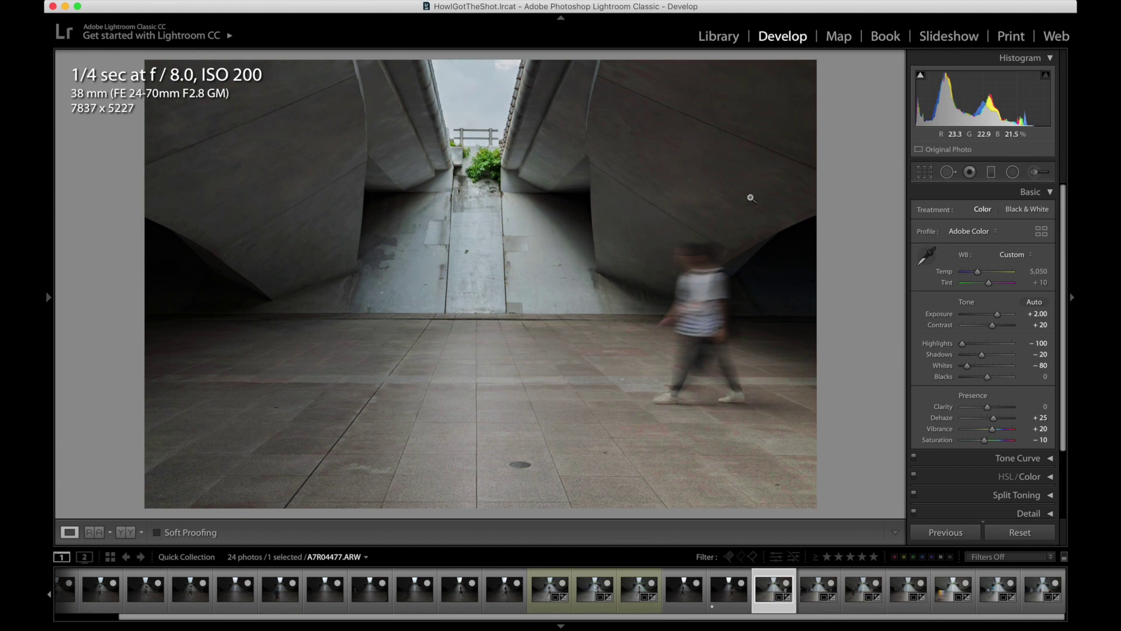
pyautogui.click(856, 591)
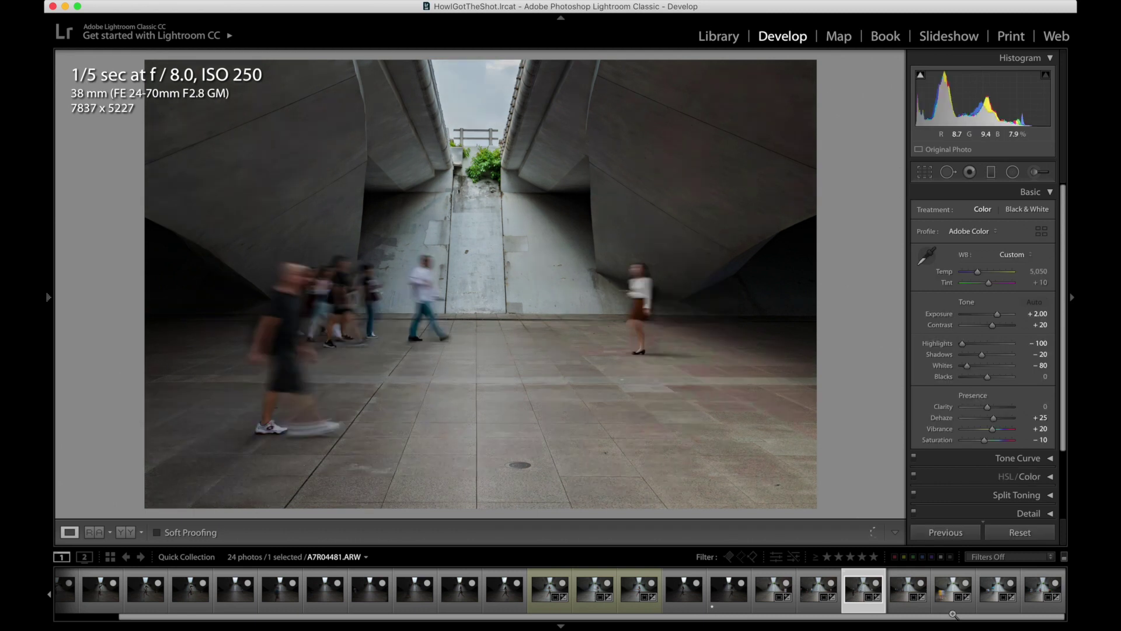
pyautogui.click(943, 593)
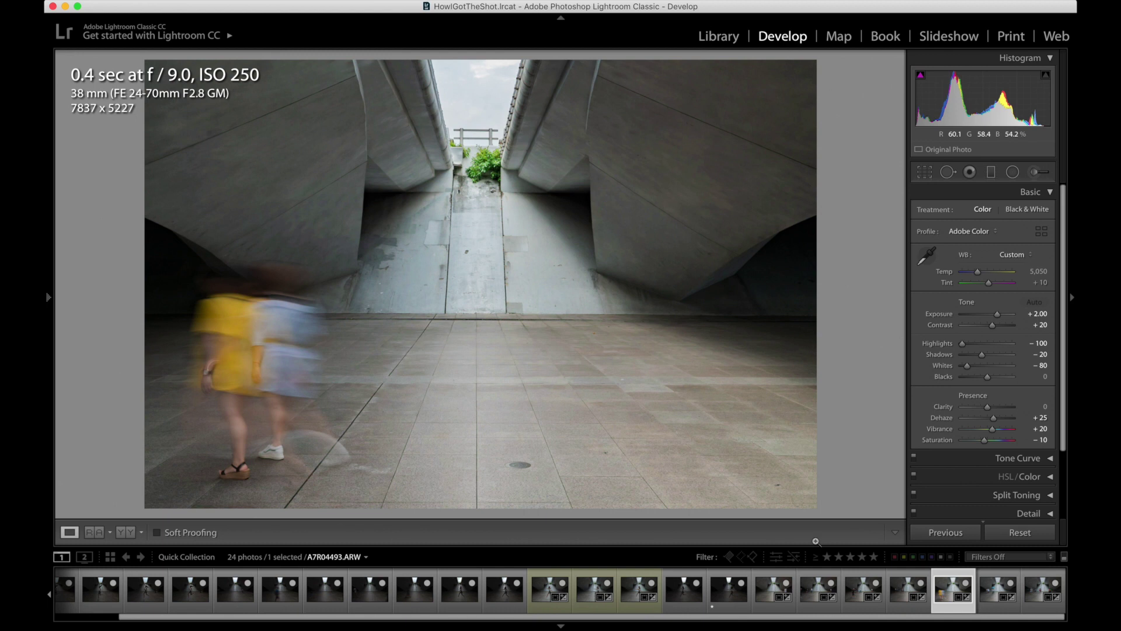
pyautogui.click(995, 584)
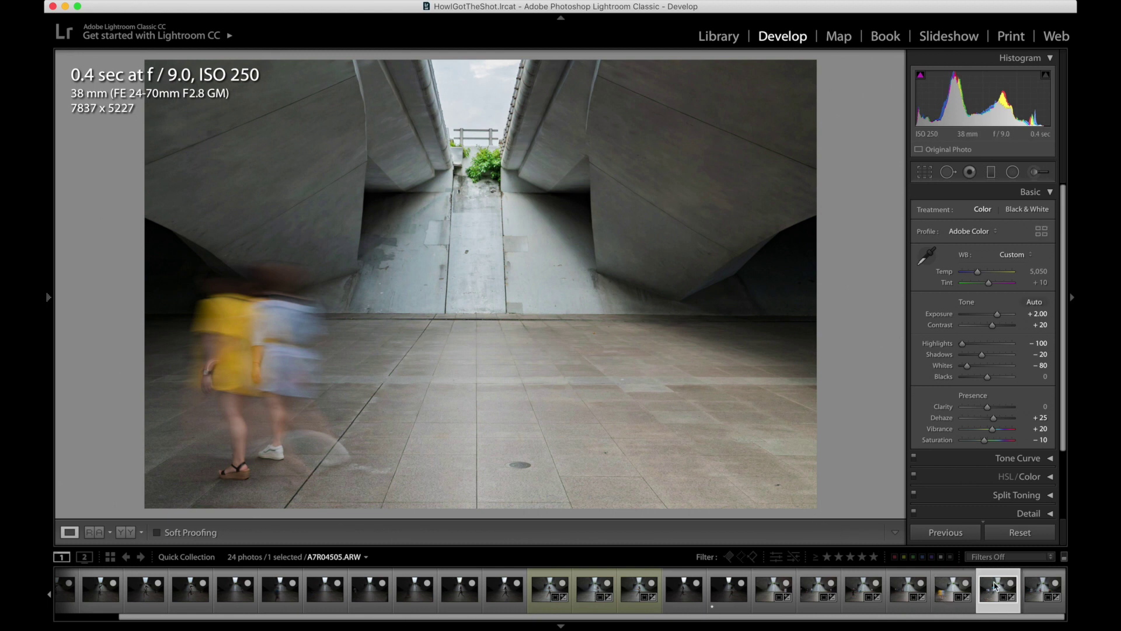
# Return to the blue-umbrella shot and scroll the filmstrip toward earlier photos.
pyautogui.click(835, 585)
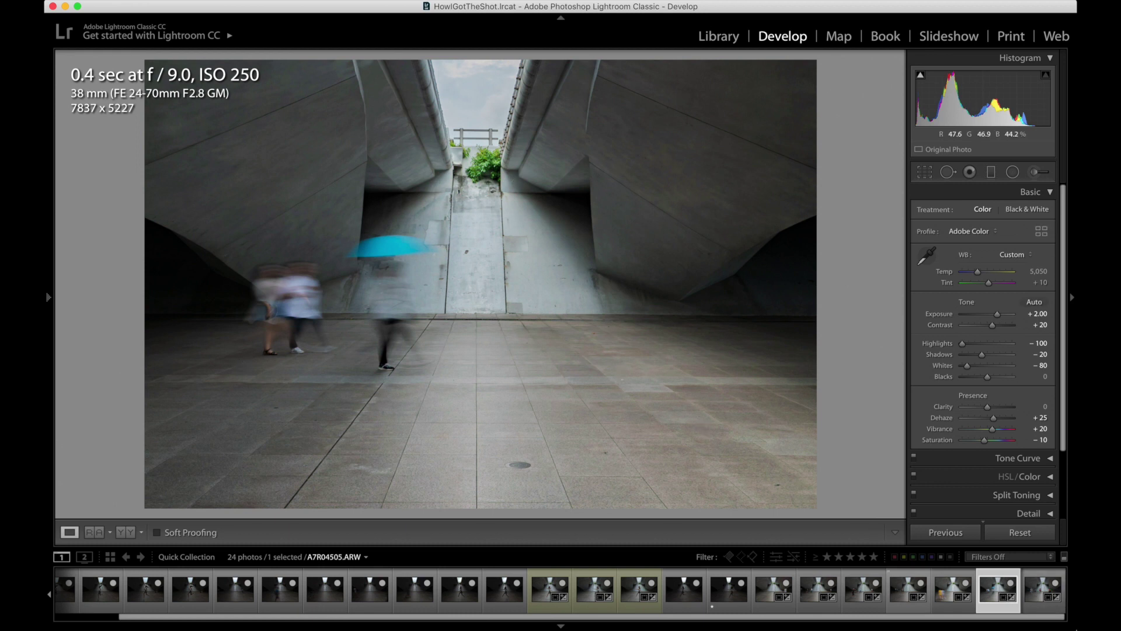
pyautogui.press('Right')
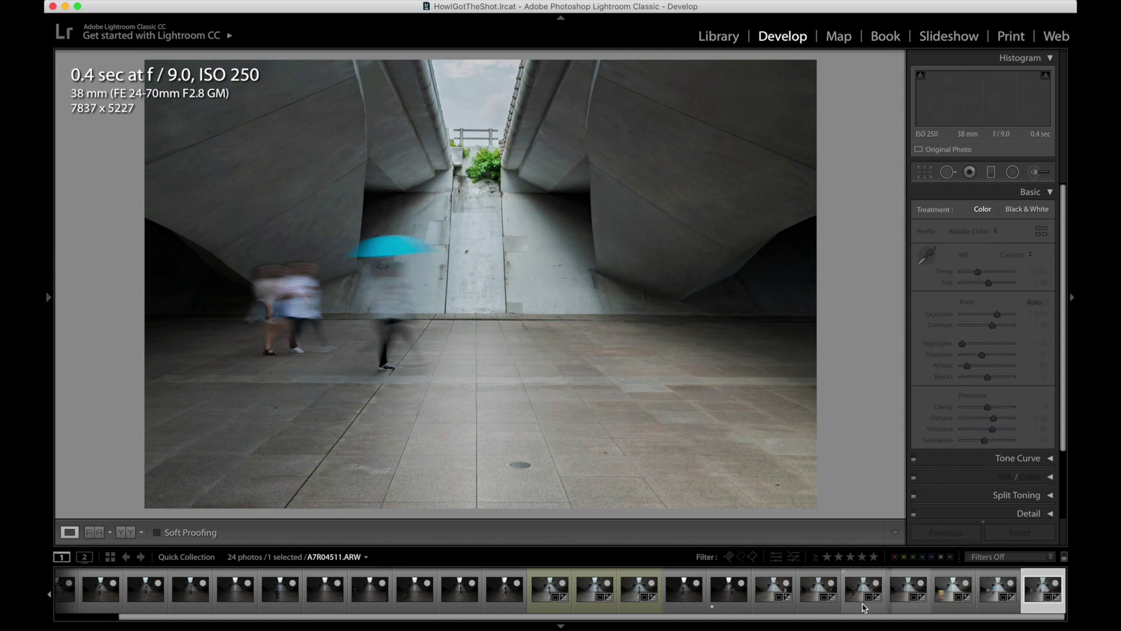
pyautogui.moveTo(860, 603)
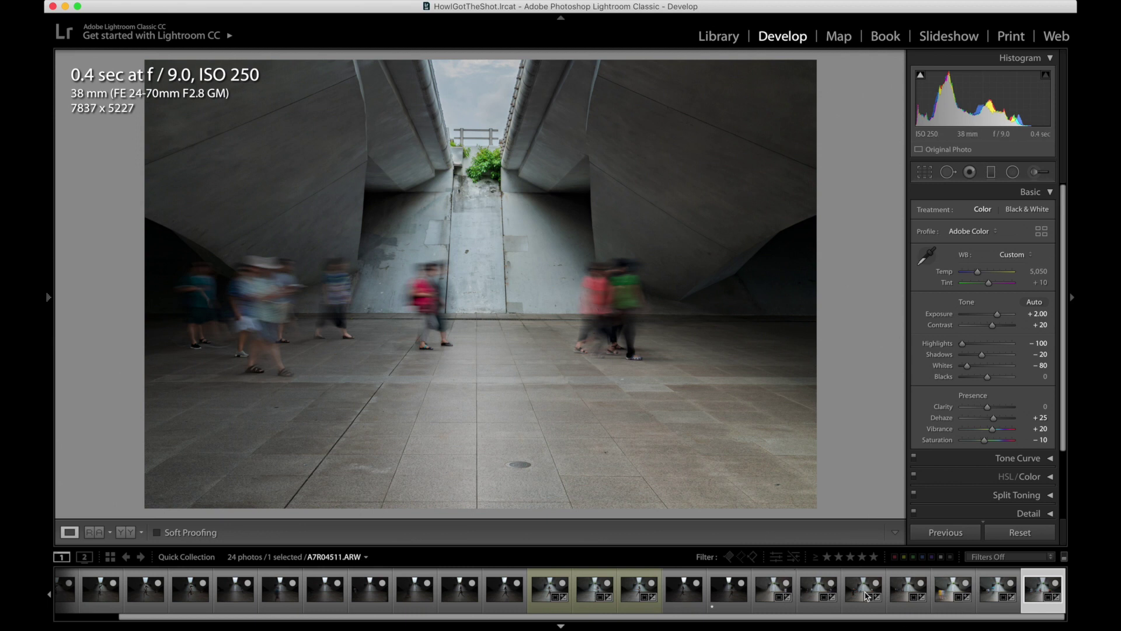
pyautogui.click(993, 586)
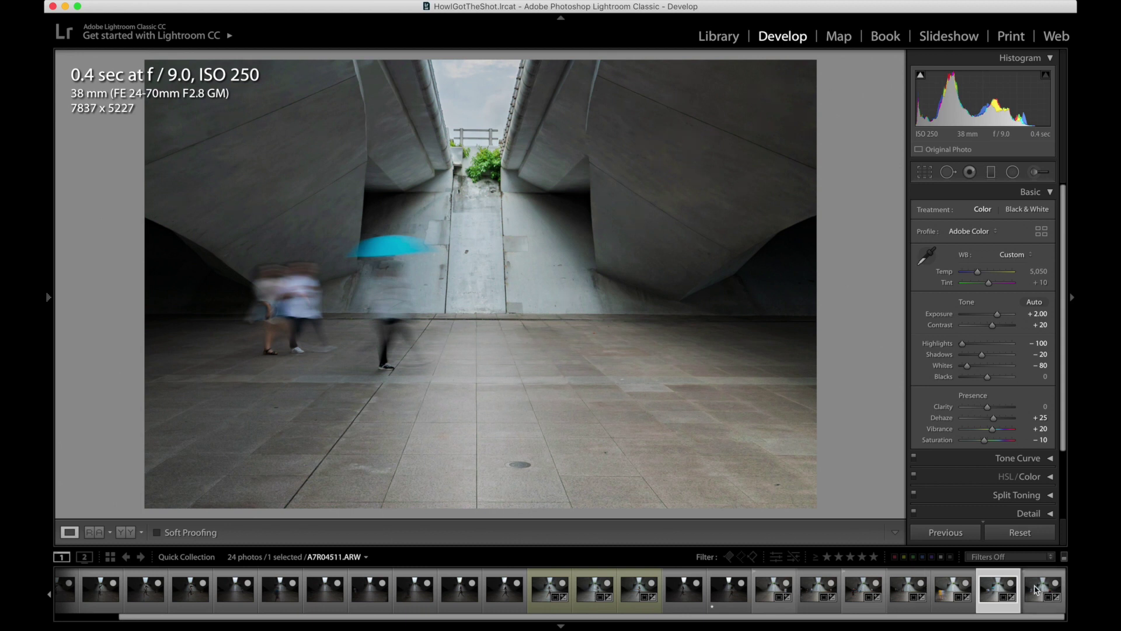
pyautogui.moveTo(505, 614); pyautogui.dragTo(326, 619)
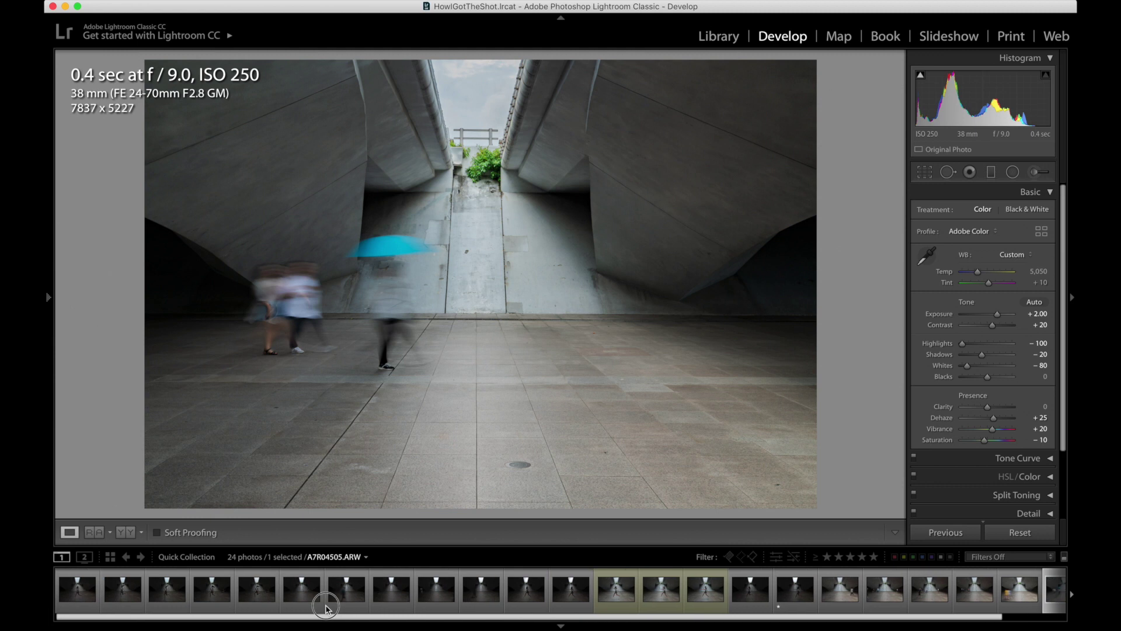
# Select five dark earlier photos and paste the copied develop settings onto them.
pyautogui.click(481, 598)
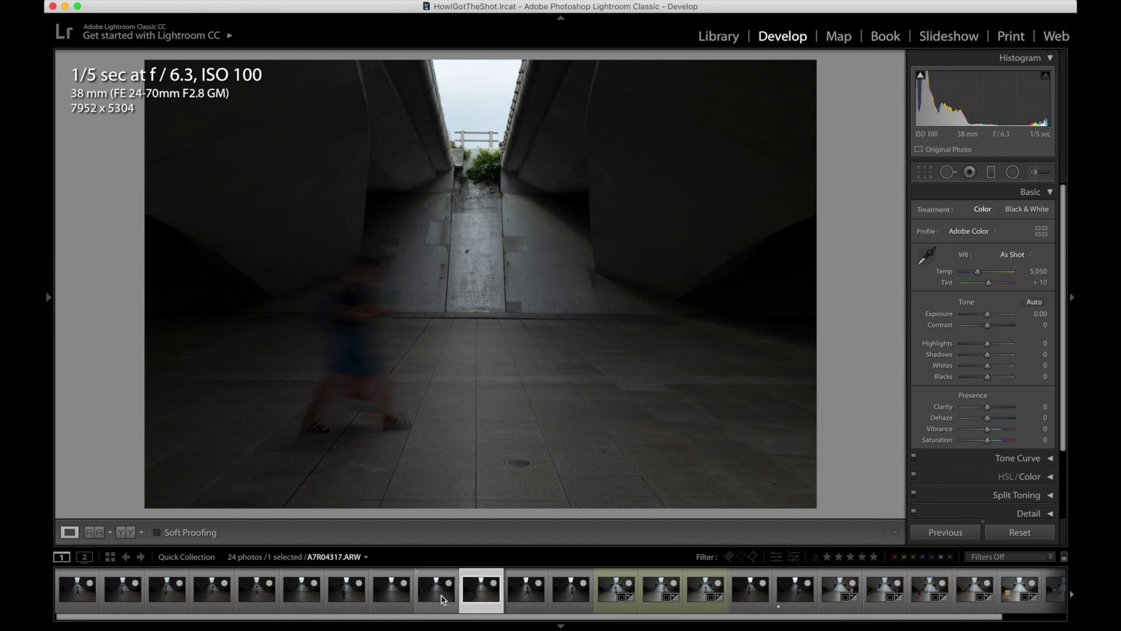
pyautogui.keyDown('shift'); pyautogui.click(304, 599); pyautogui.keyUp('shift')
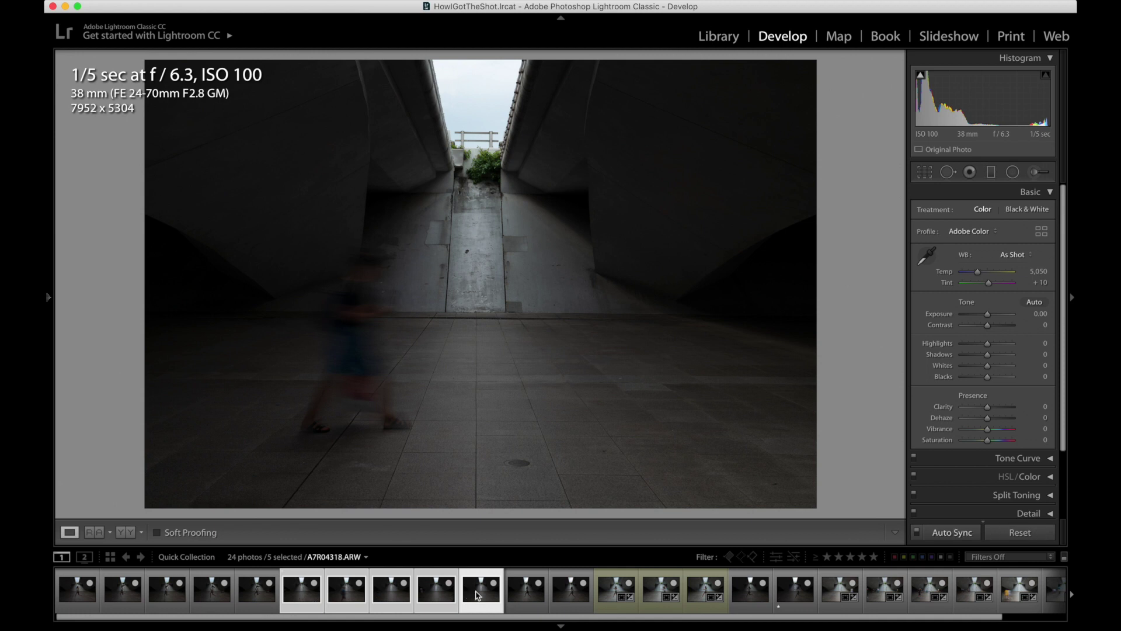
pyautogui.rightClick(410, 597)
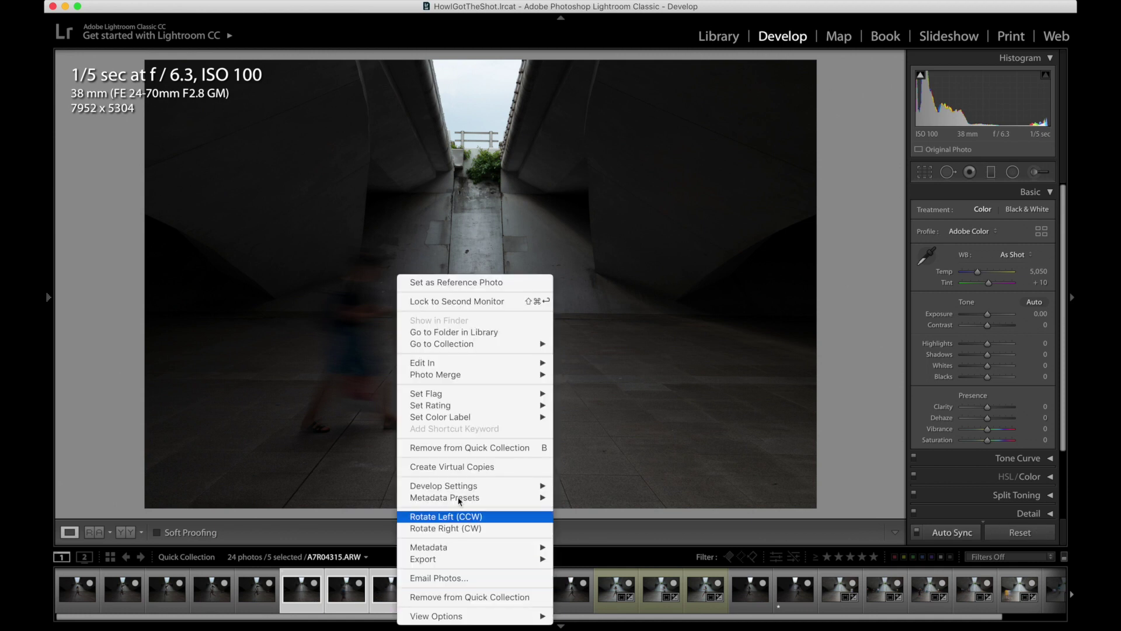
pyautogui.moveTo(490, 561)
pyautogui.moveTo(507, 488)
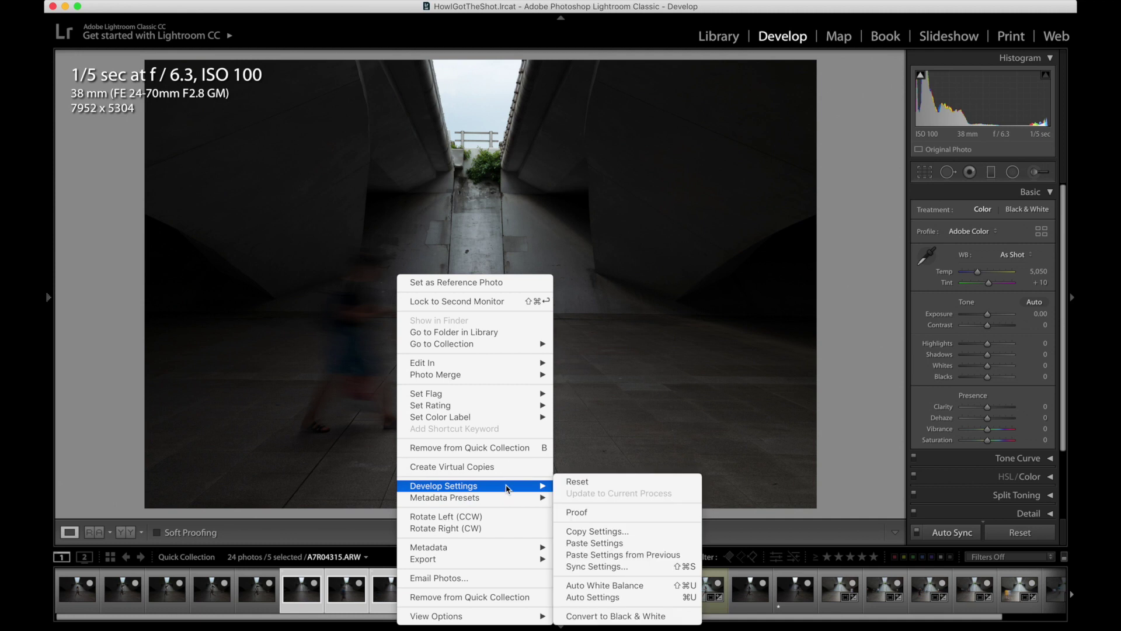
pyautogui.click(605, 543)
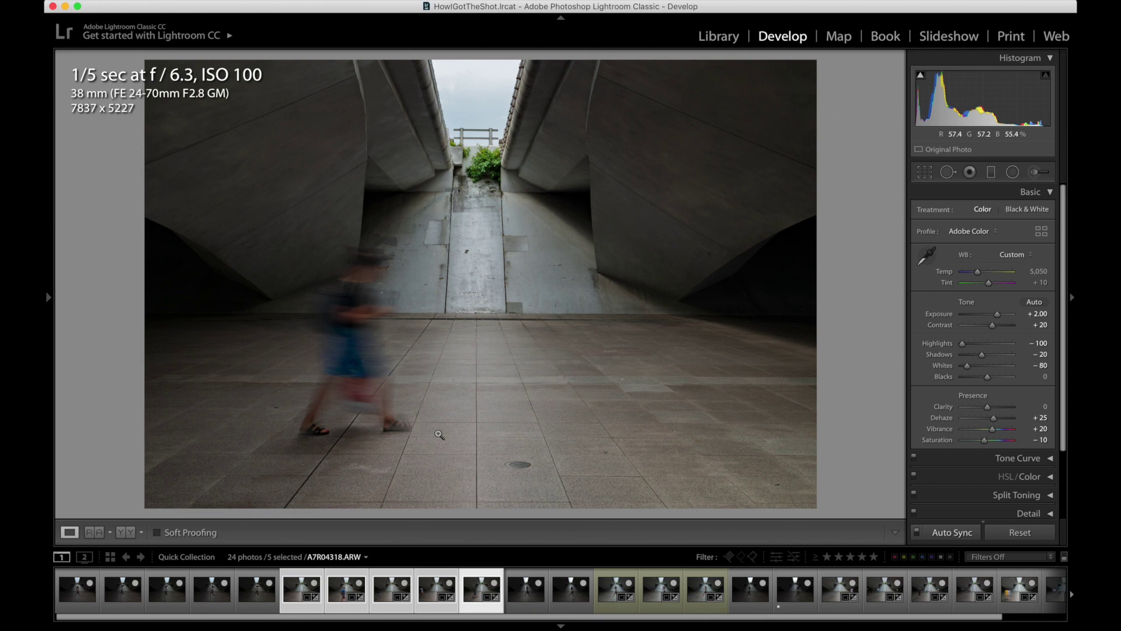
pyautogui.click(254, 593)
# Check the jumping-dancer shot and the newly edited photos through A7R04317.
pyautogui.click(299, 584)
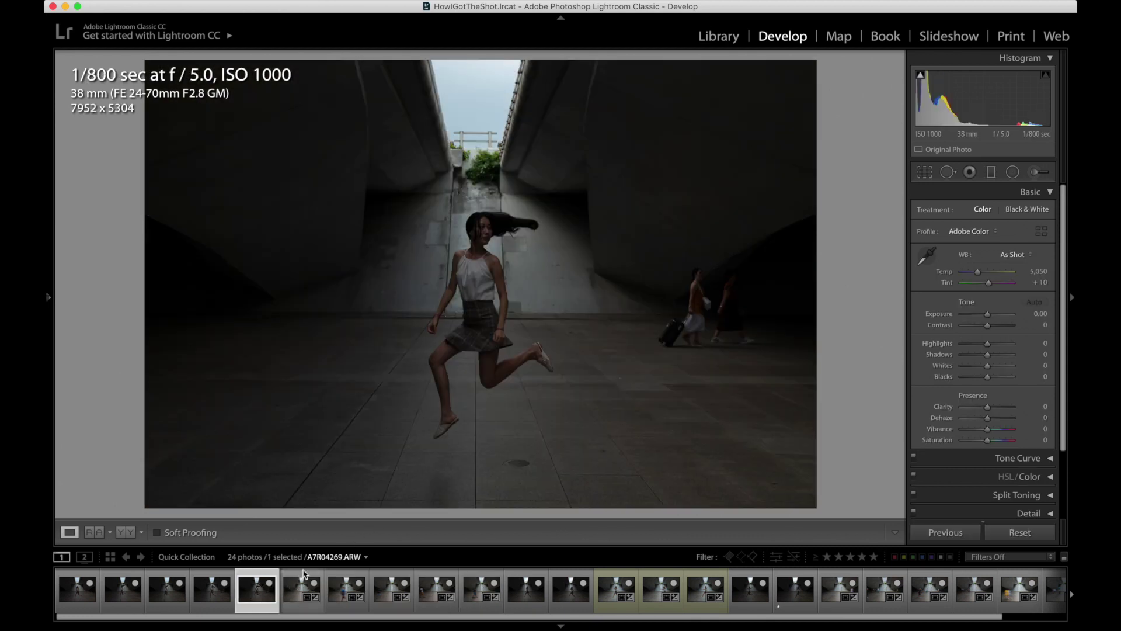
pyautogui.click(299, 584)
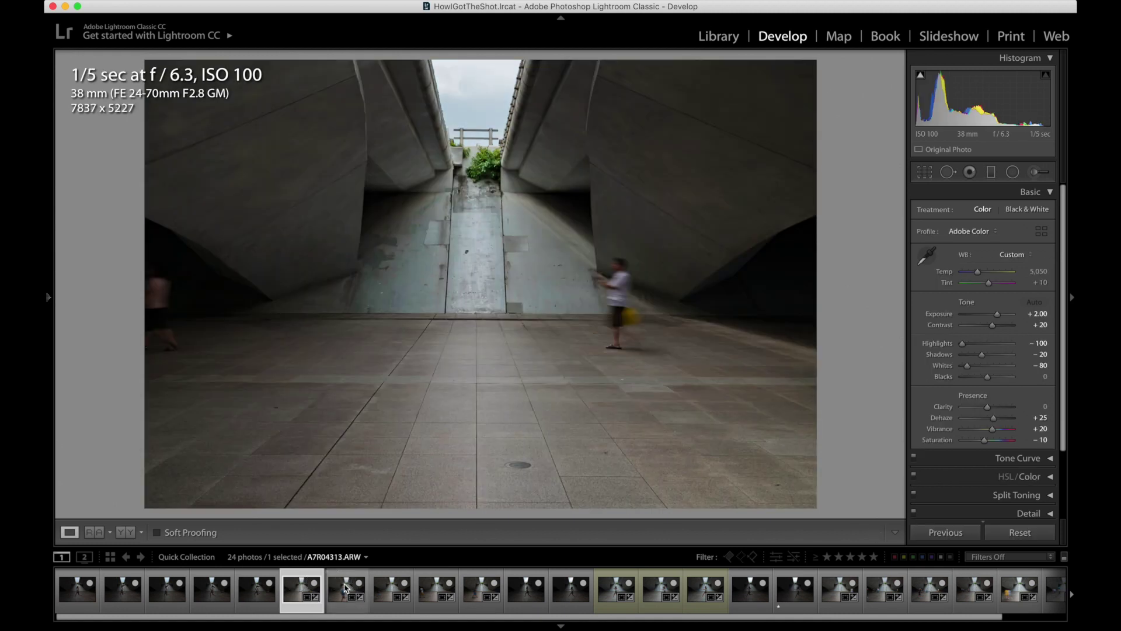
pyautogui.click(345, 587)
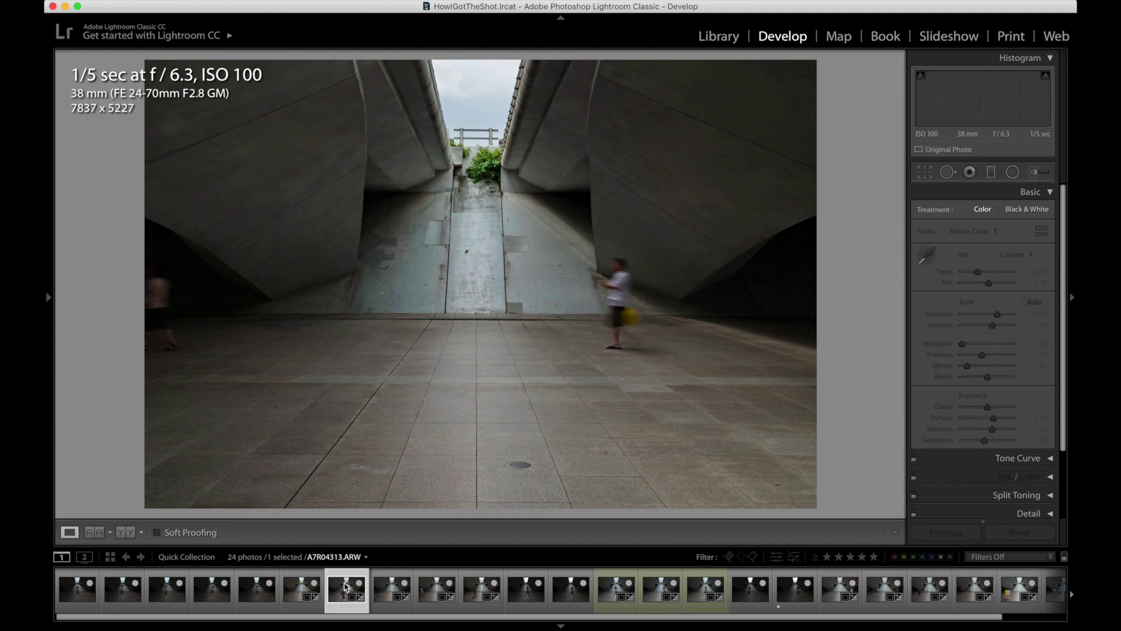
pyautogui.click(394, 585)
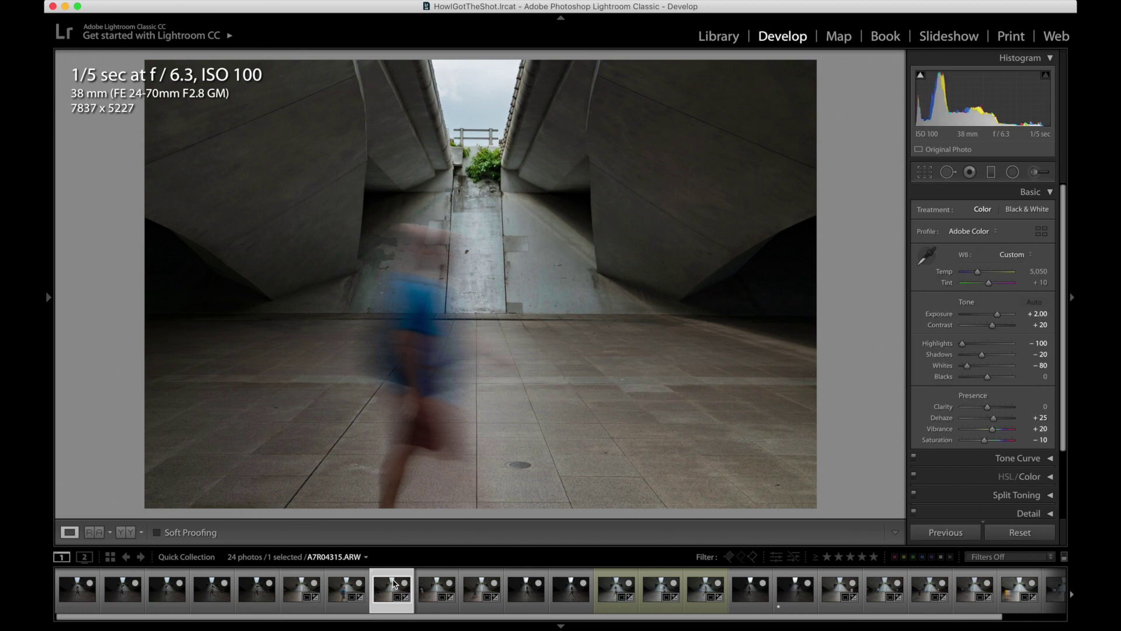
pyautogui.click(429, 588)
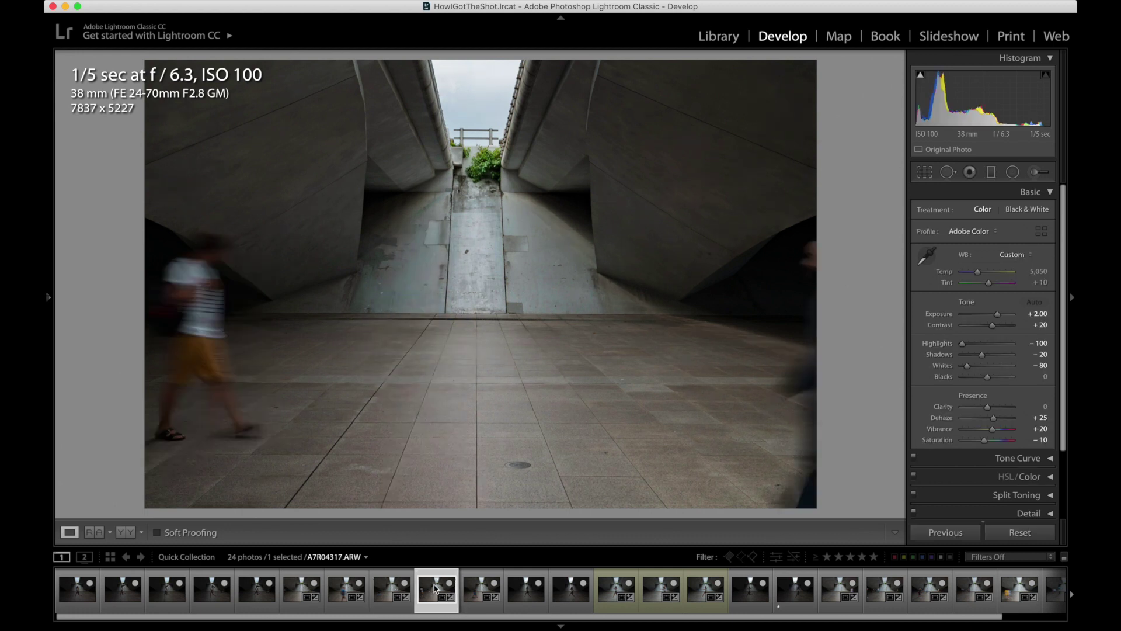
pyautogui.click(482, 586)
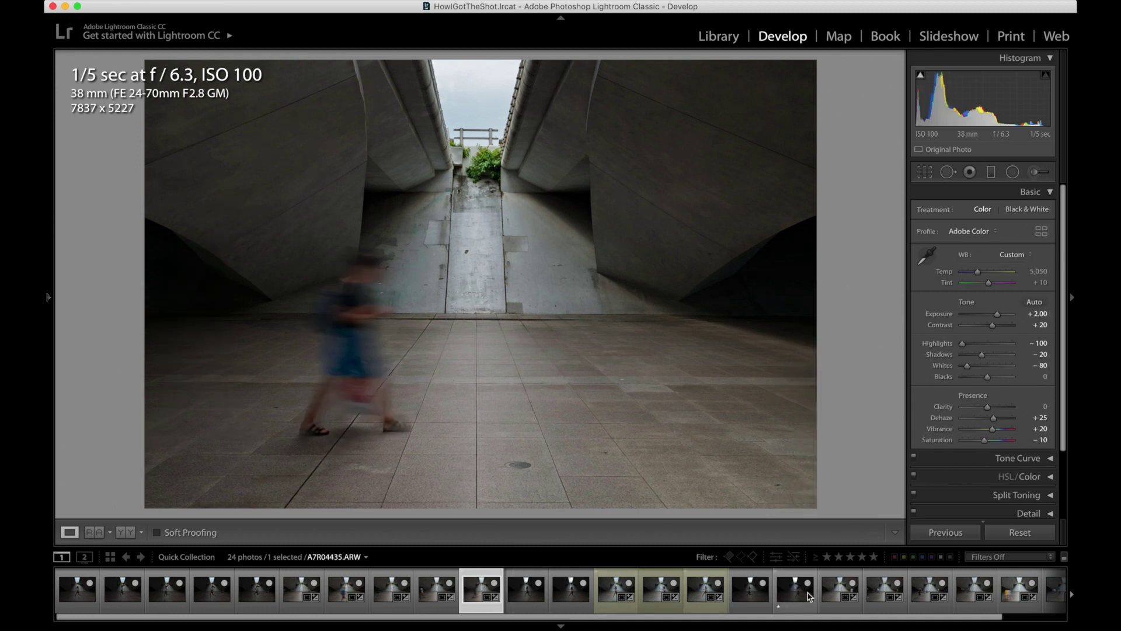
# Compare earlier photos' settings, ending on the blurred-walker long exposure.
pyautogui.click(838, 585)
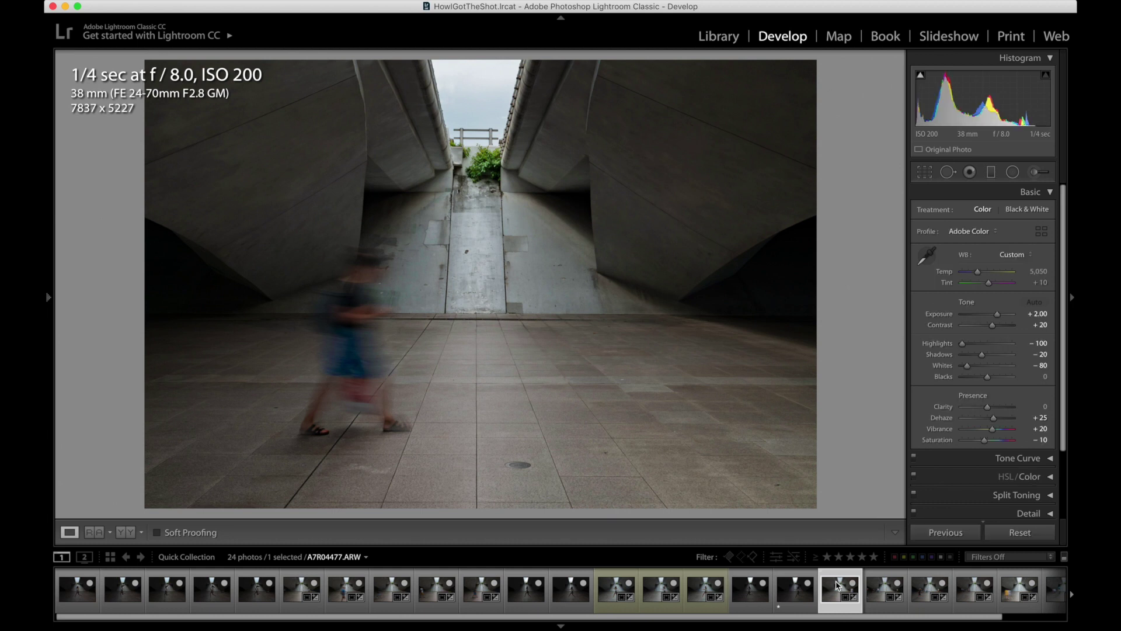
pyautogui.click(611, 587)
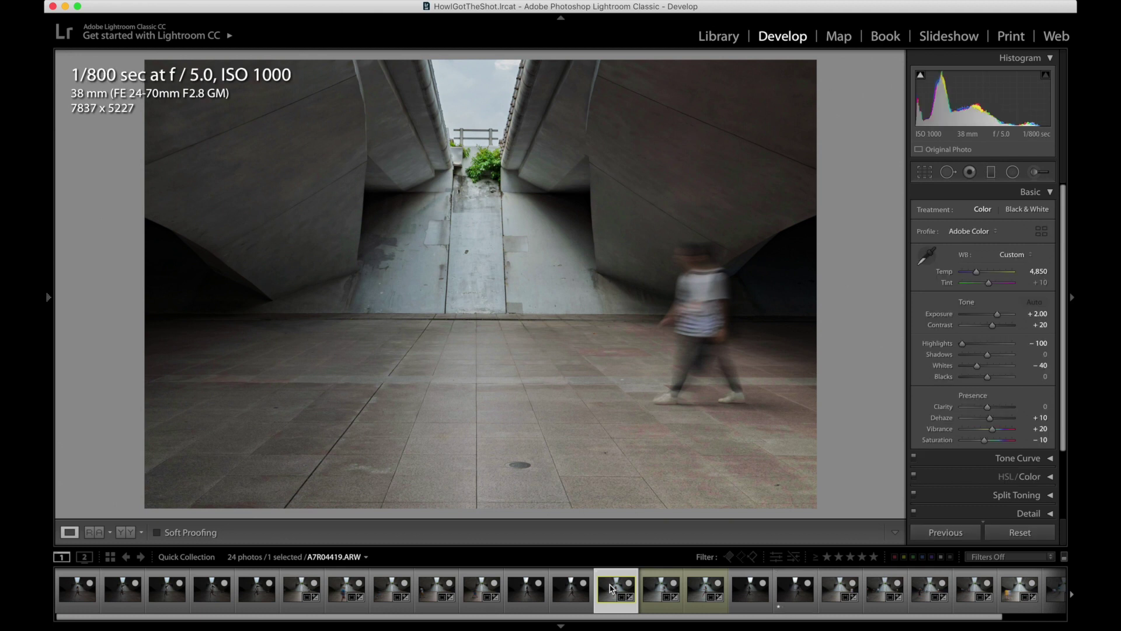
pyautogui.click(657, 589)
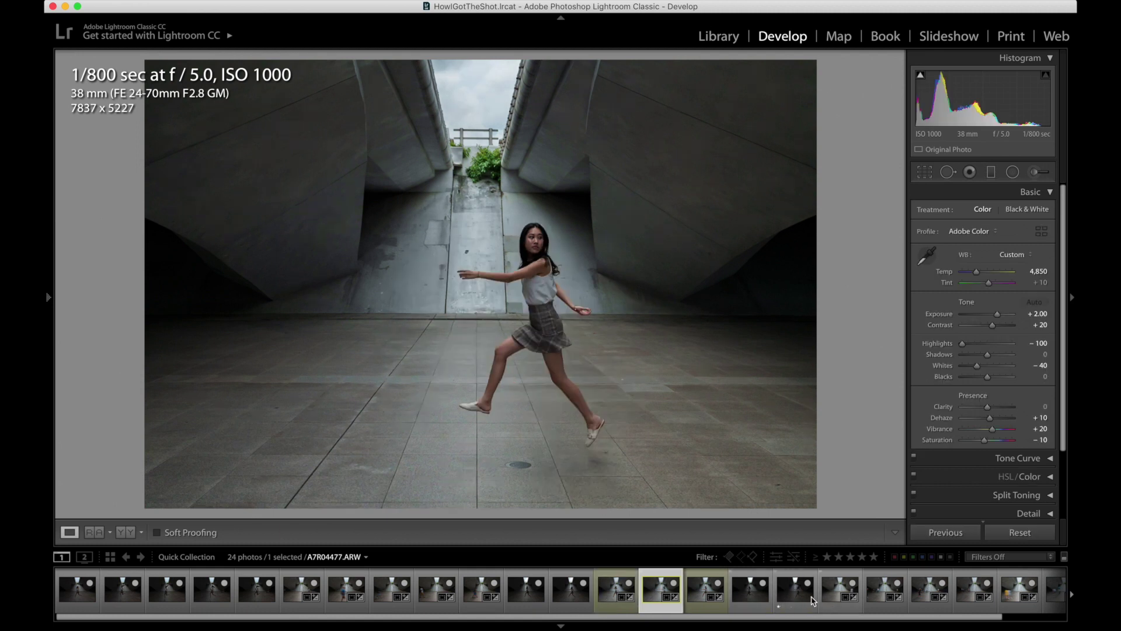
pyautogui.click(841, 586)
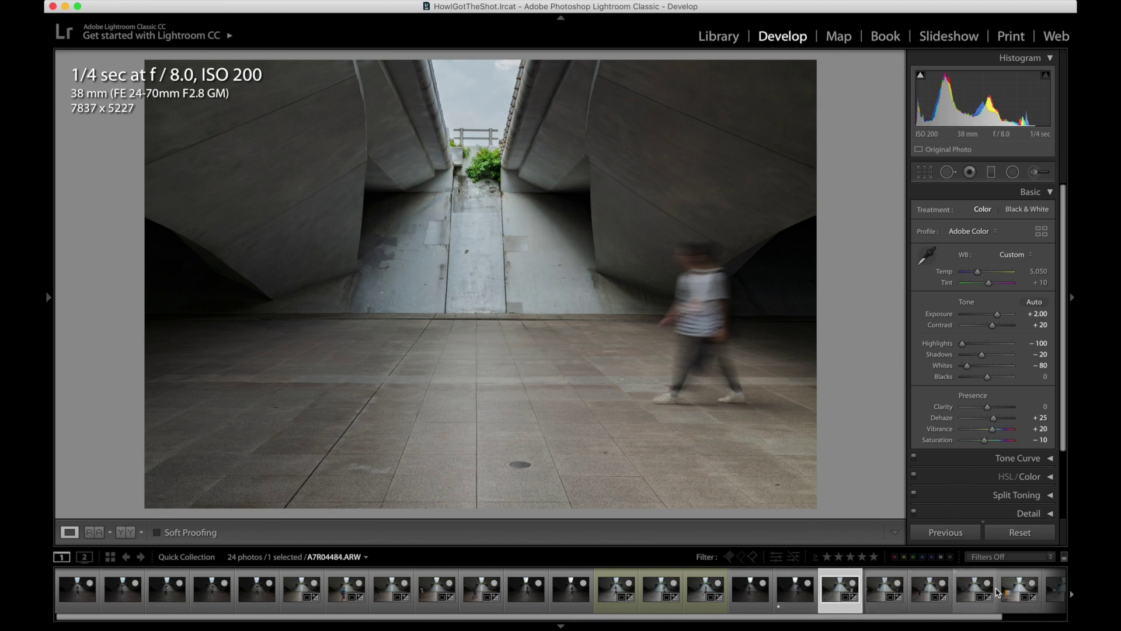
# Select the last seven long exposures and set their Temp to 4,850 together.
pyautogui.scroll(-3, 905, 620)
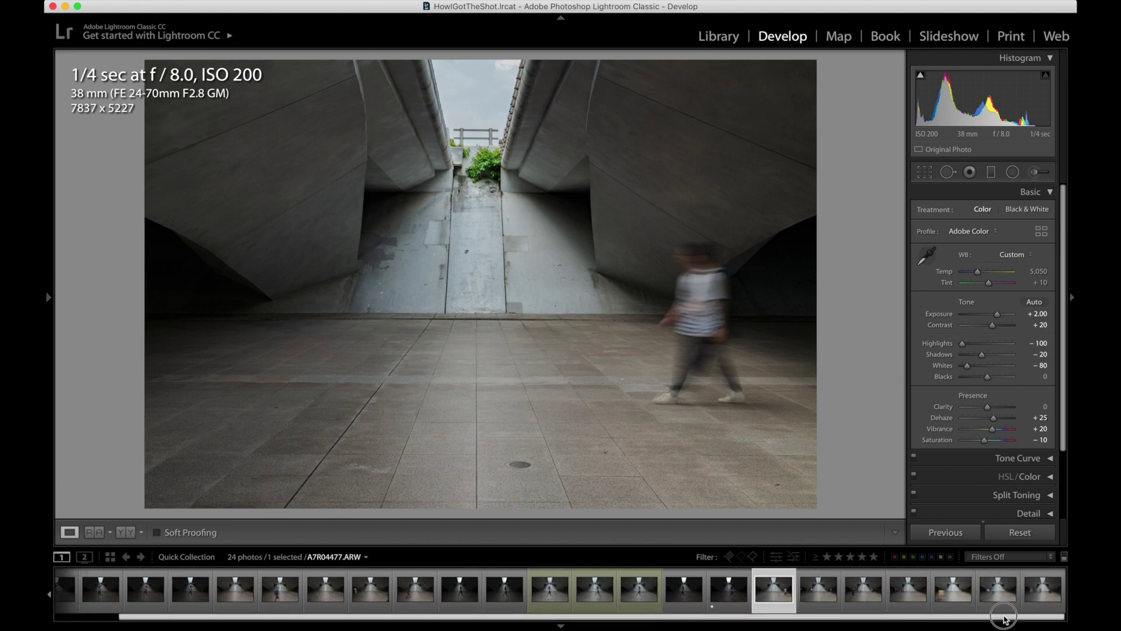
pyautogui.keyDown('shift'); pyautogui.click(1044, 589); pyautogui.keyUp('shift')
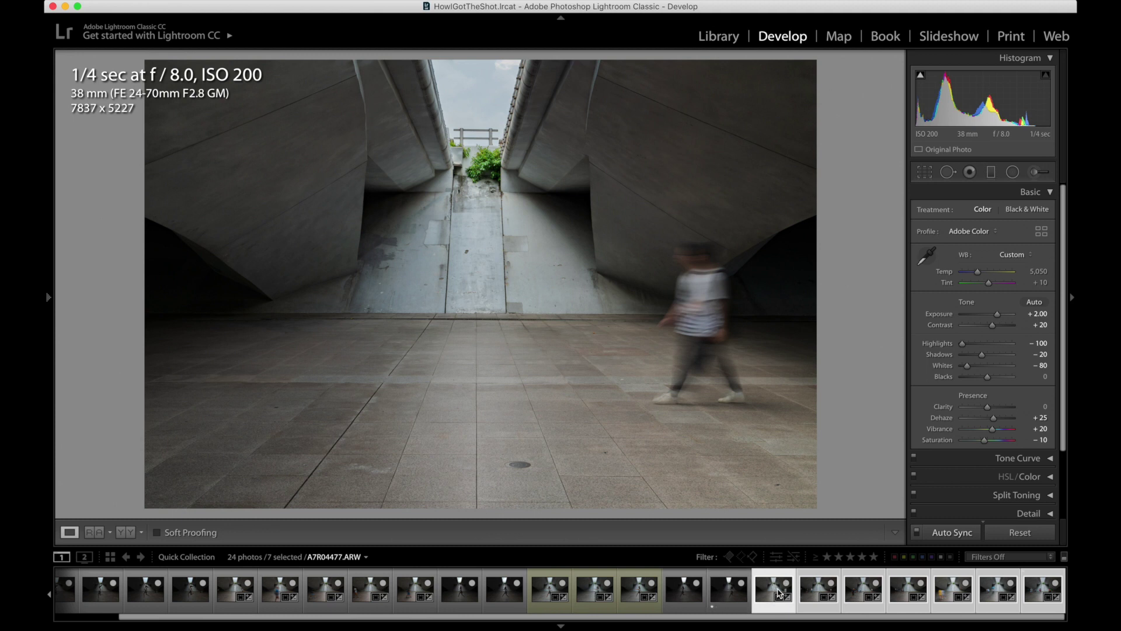
pyautogui.click(1039, 272)
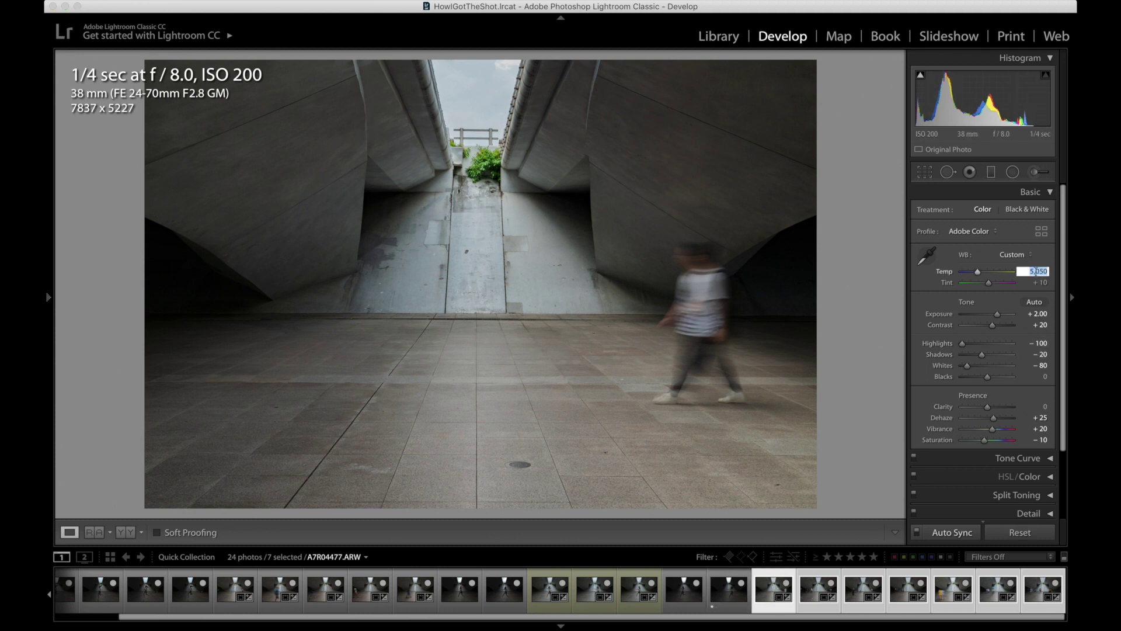
pyautogui.press('shift')
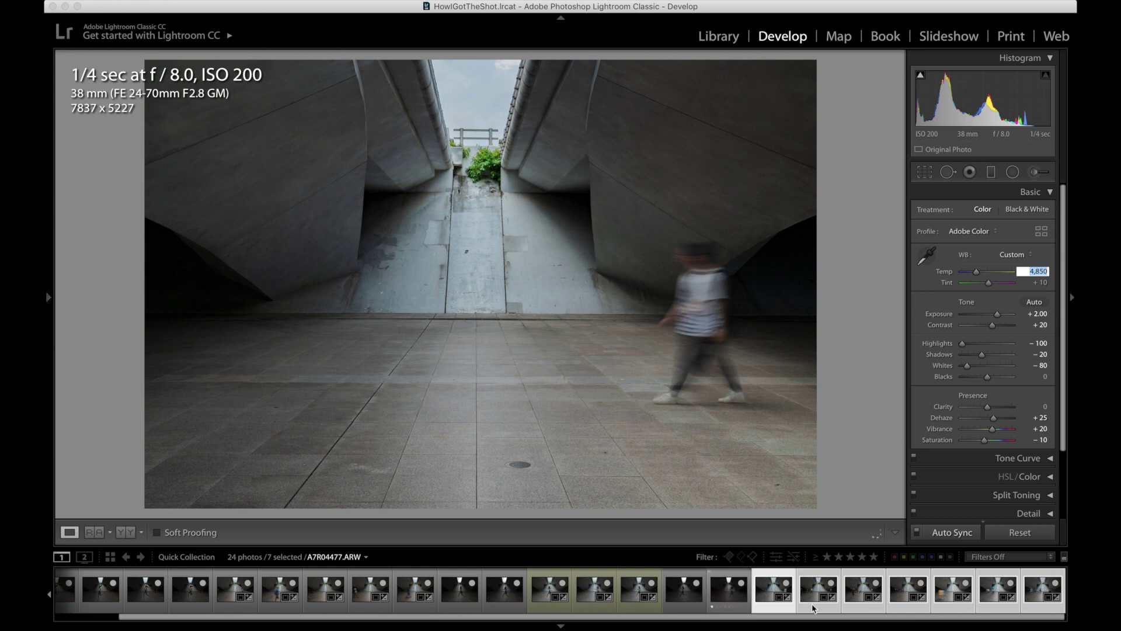
pyautogui.press('Left')
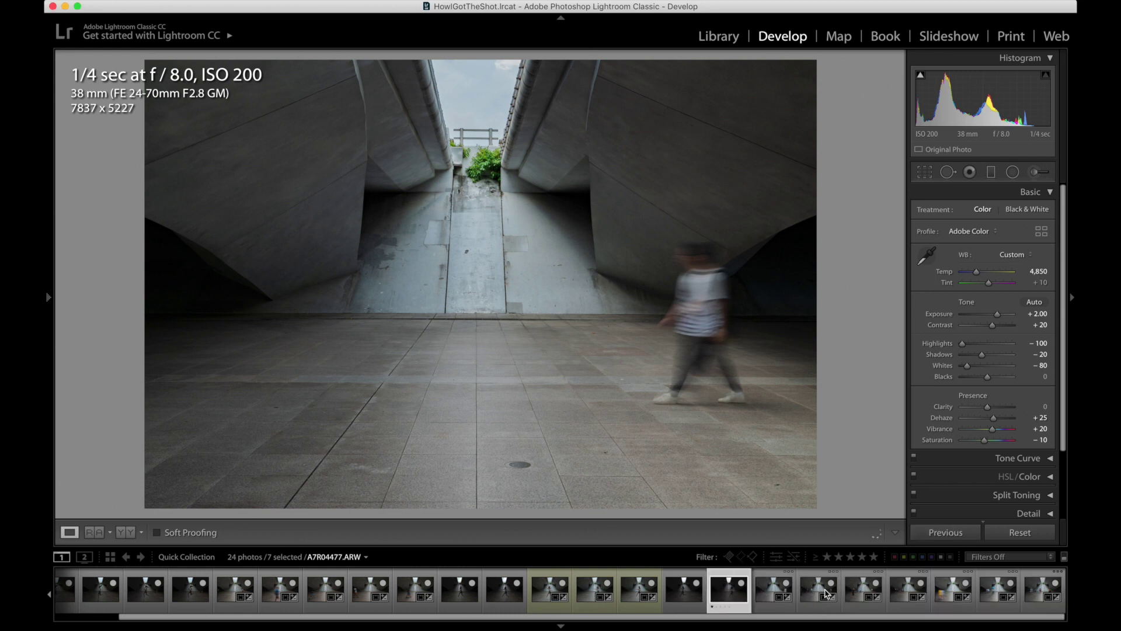
# Inspect a few long exposures, then show the jumping shot as reference beside a crowd photo.
pyautogui.click(819, 589)
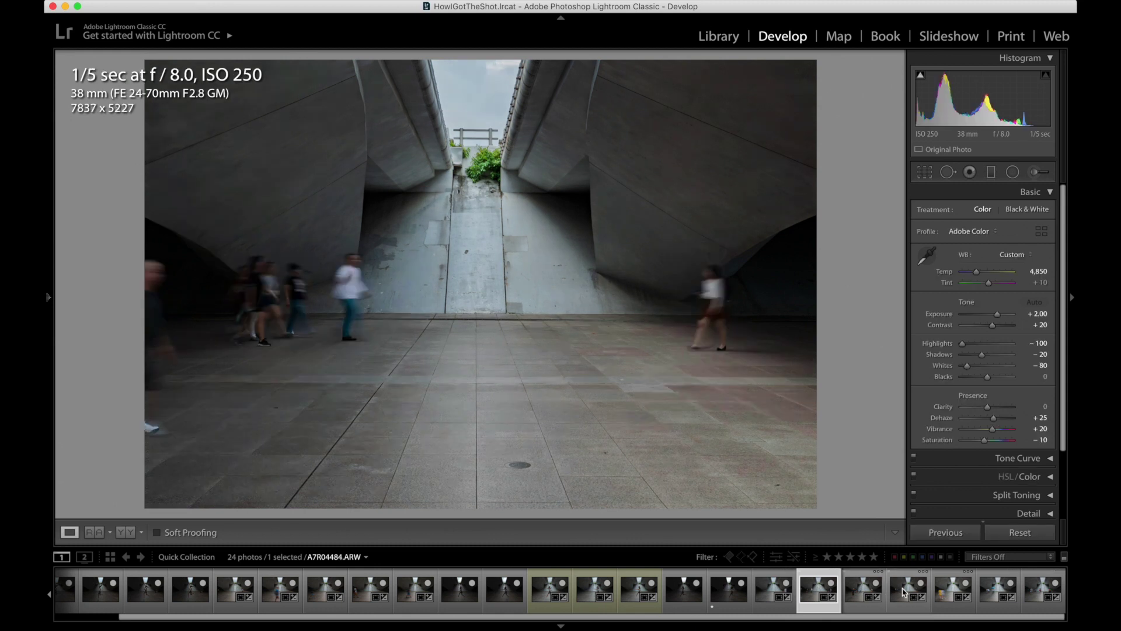
pyautogui.click(905, 591)
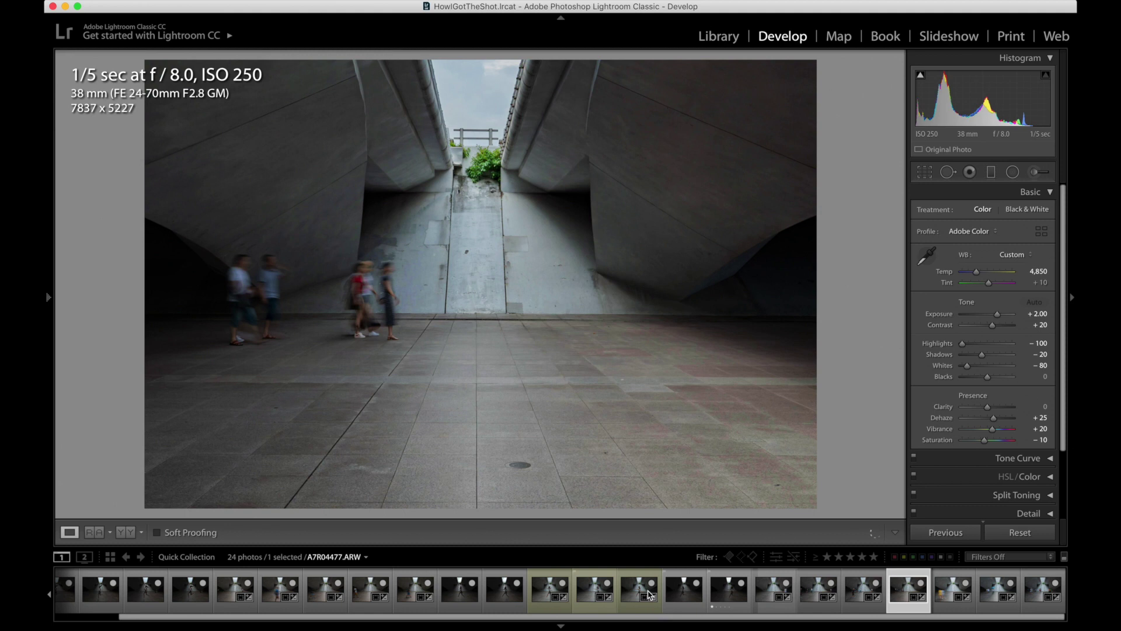
pyautogui.click(549, 589)
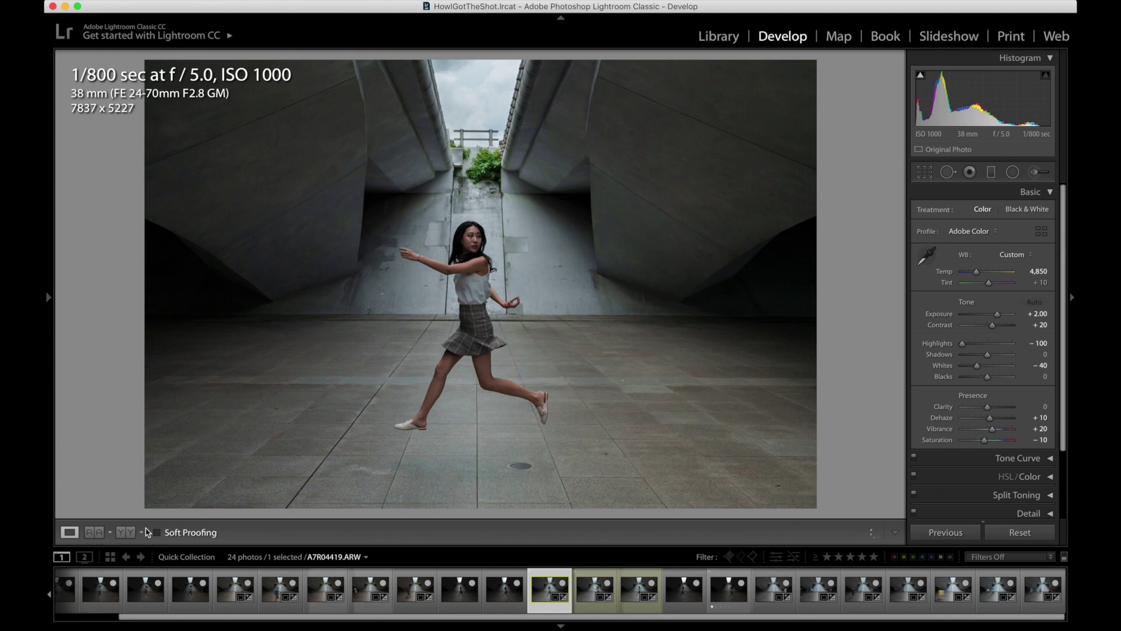
pyautogui.click(95, 532)
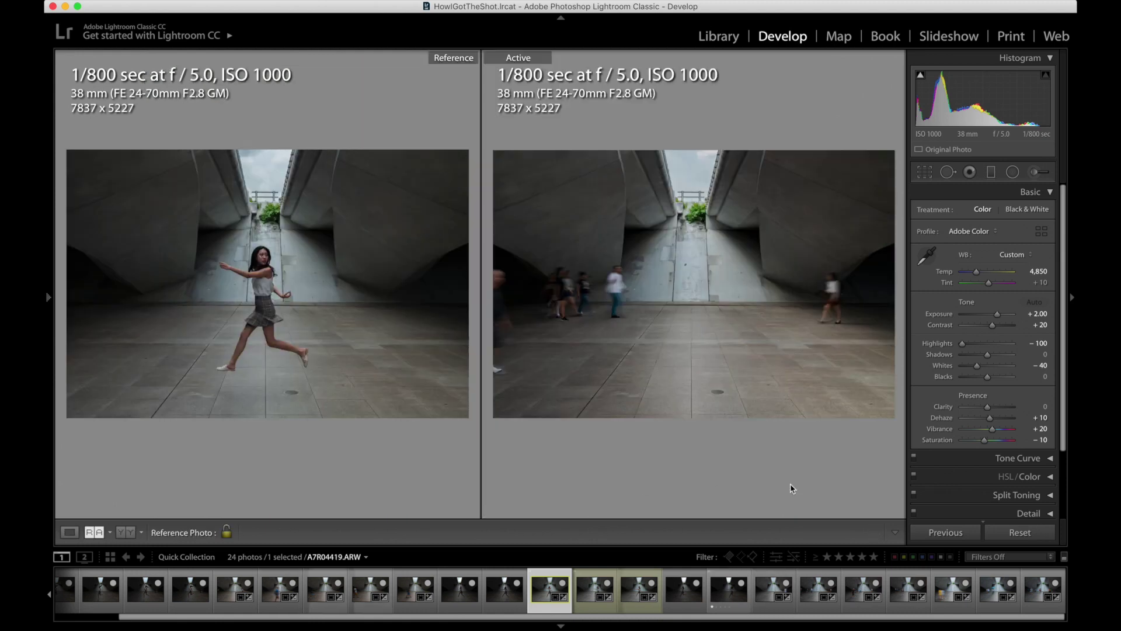
# Compare several long-exposure crowd photos one by one against the reference shot.
pyautogui.click(775, 589)
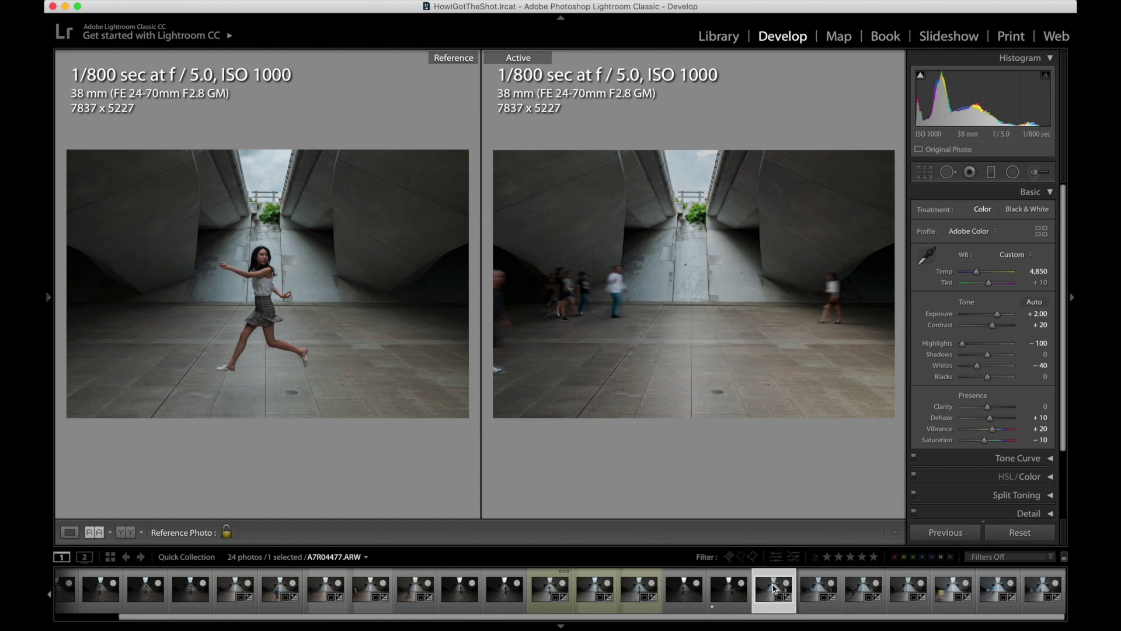
pyautogui.click(817, 587)
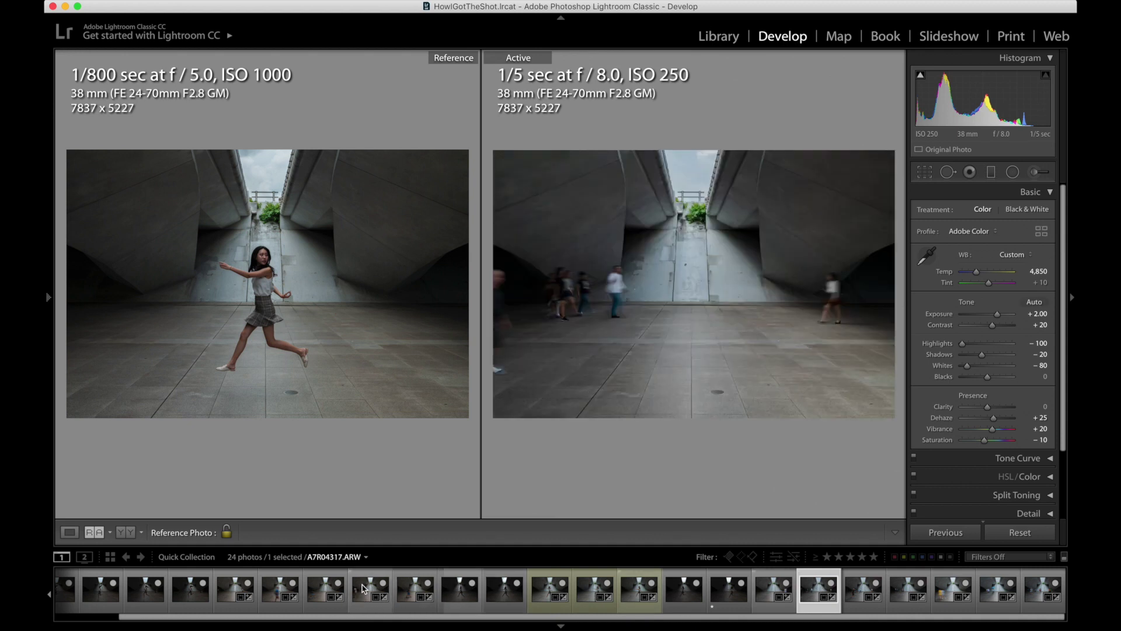
pyautogui.click(367, 590)
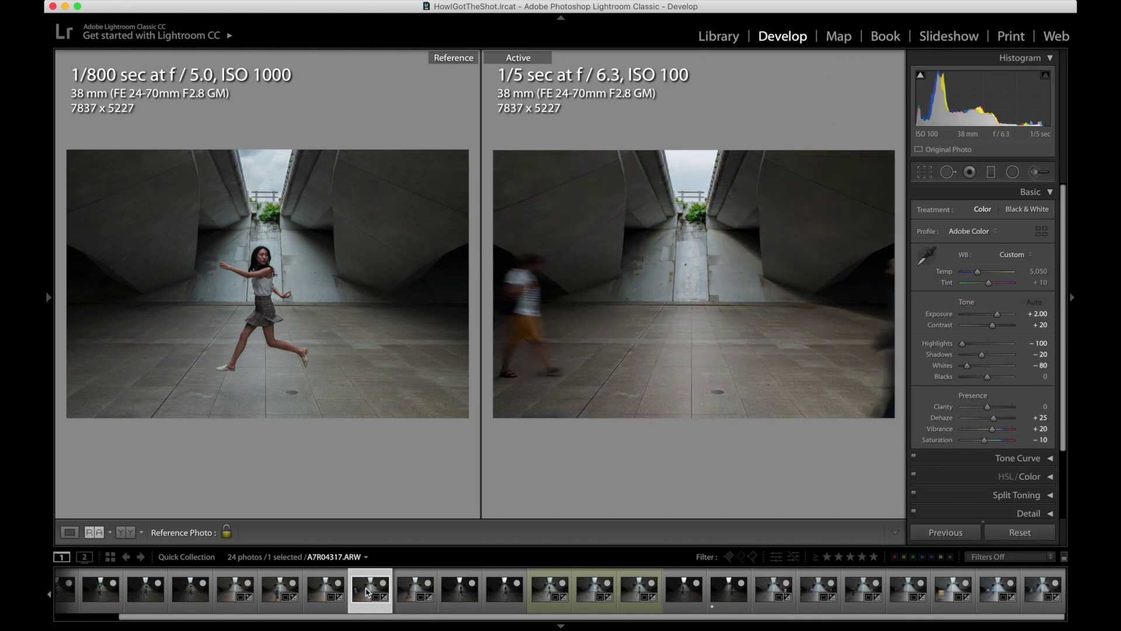
pyautogui.click(413, 587)
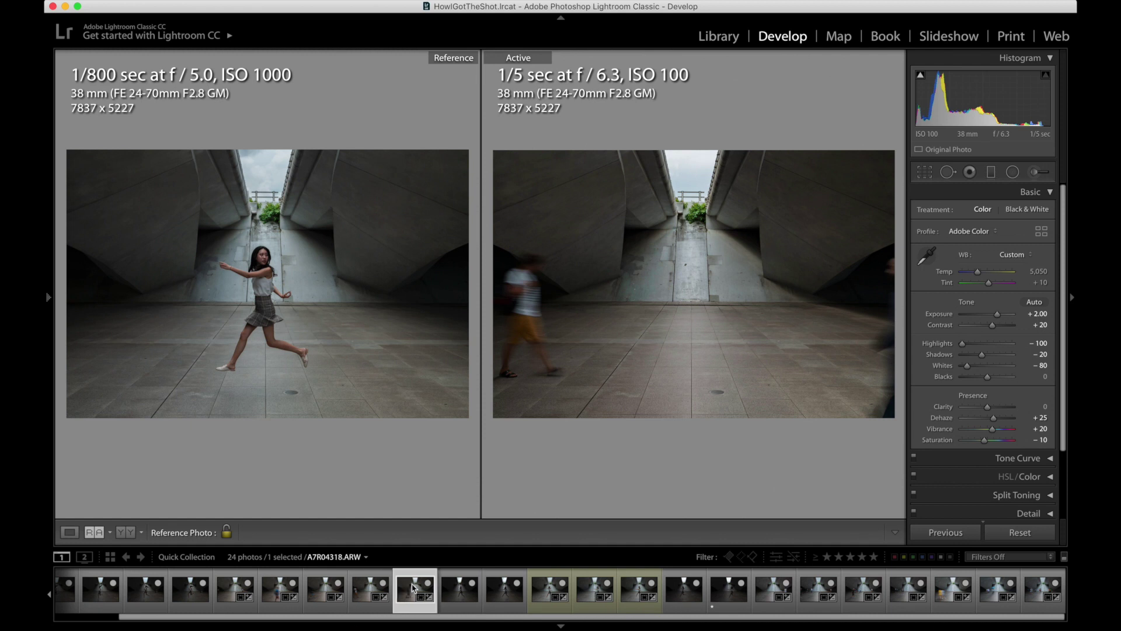
# Set Temp to 4,850 on five consecutive long-exposure photos and check neighbouring shots.
pyautogui.keyDown('shift'); pyautogui.click(235, 587); pyautogui.keyUp('shift')
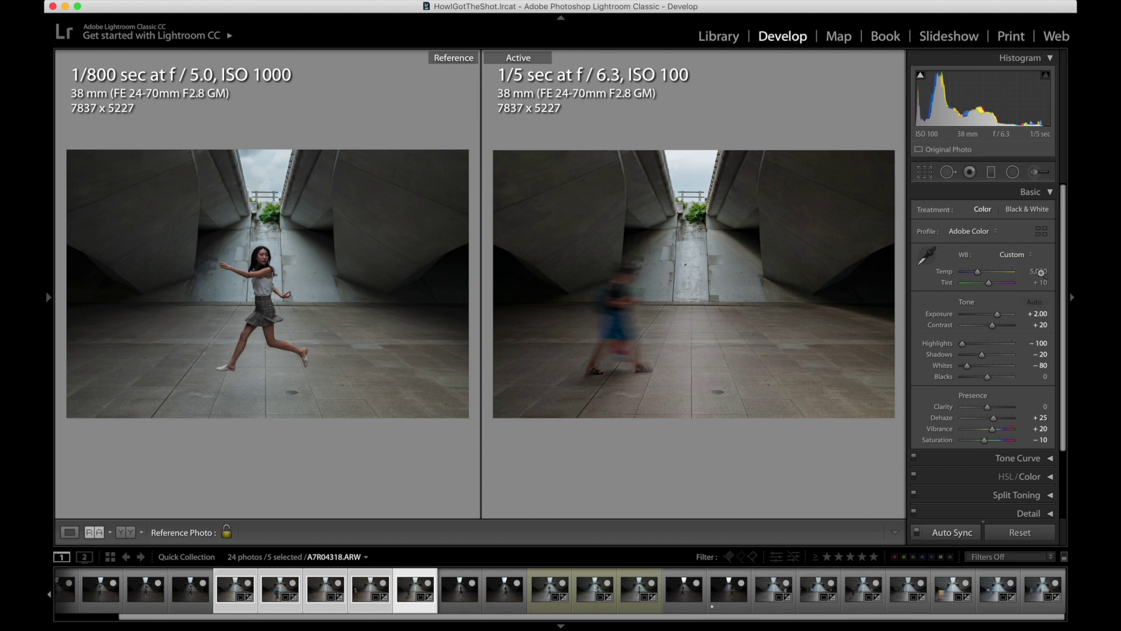
pyautogui.click(1040, 271)
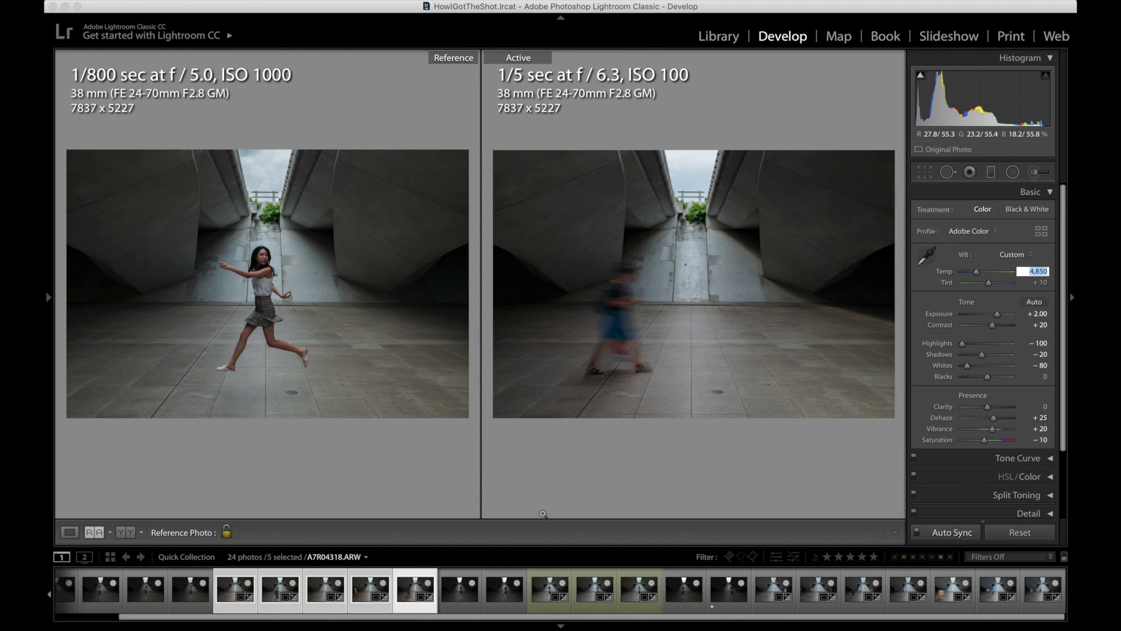
pyautogui.click(210, 593)
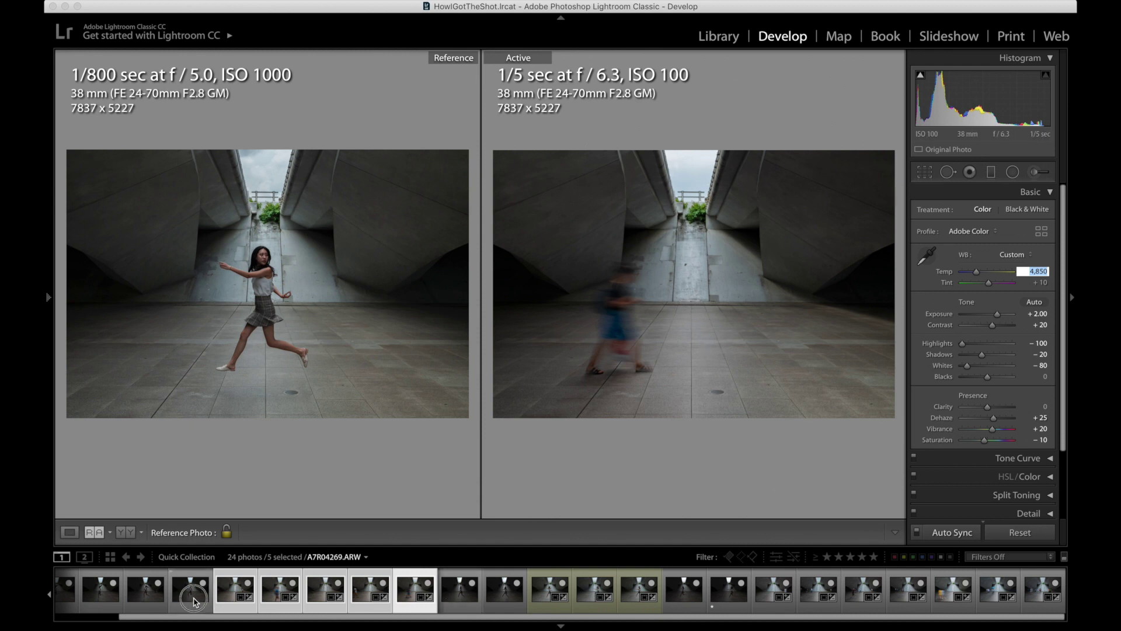
pyautogui.click(233, 588)
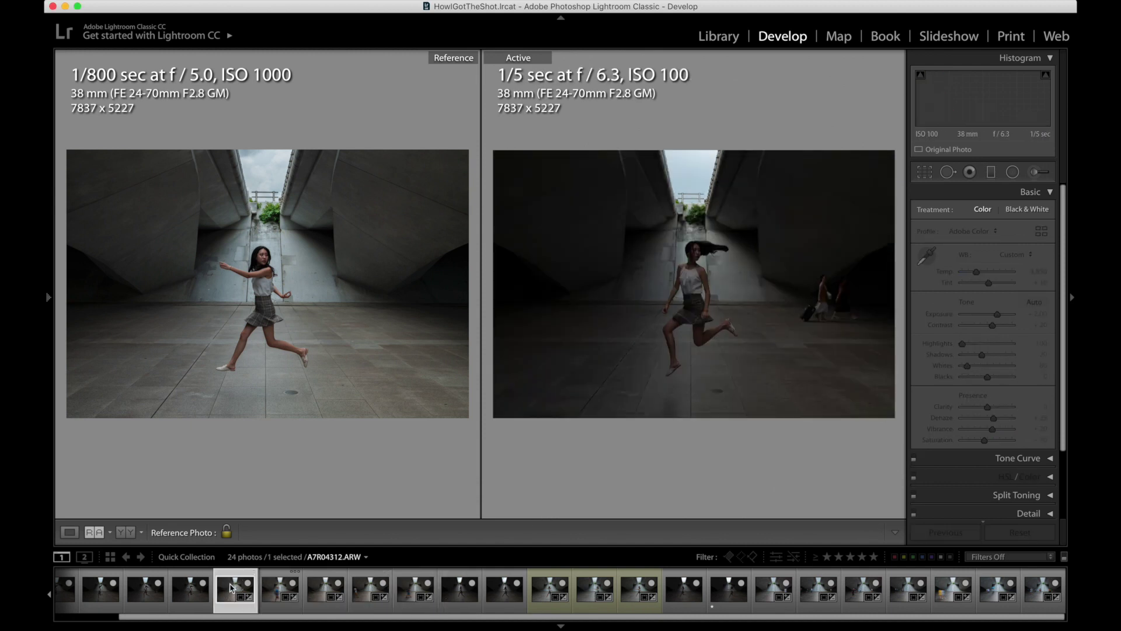
pyautogui.scroll(2, 232, 588)
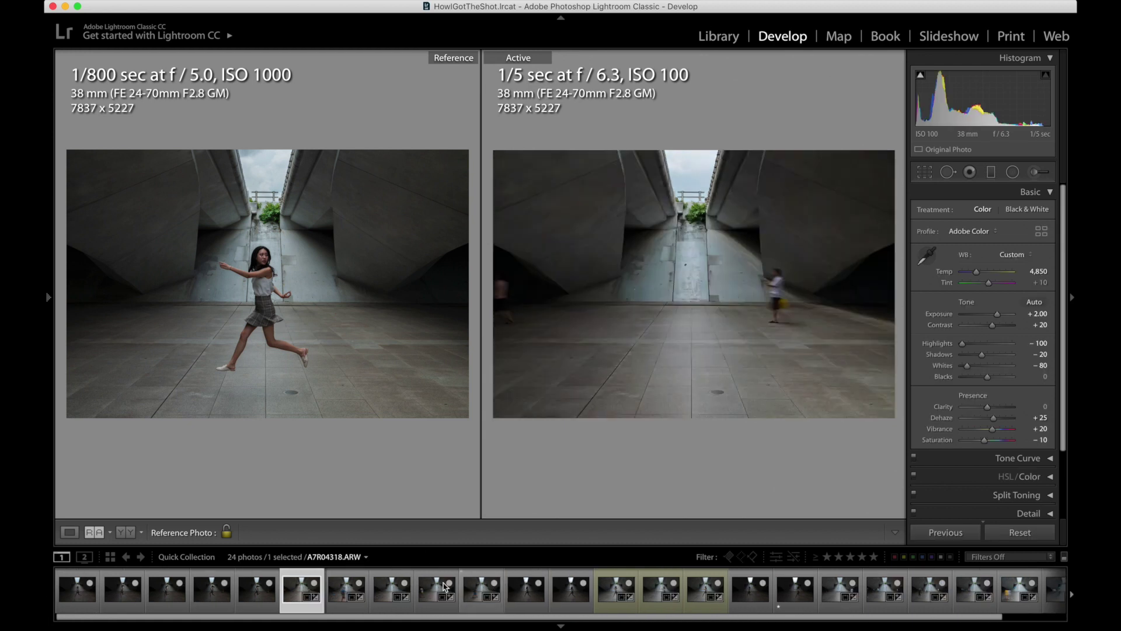
# Switch to Loupe view and select eleven long-exposure filmstrip photos together.
pyautogui.click(69, 533)
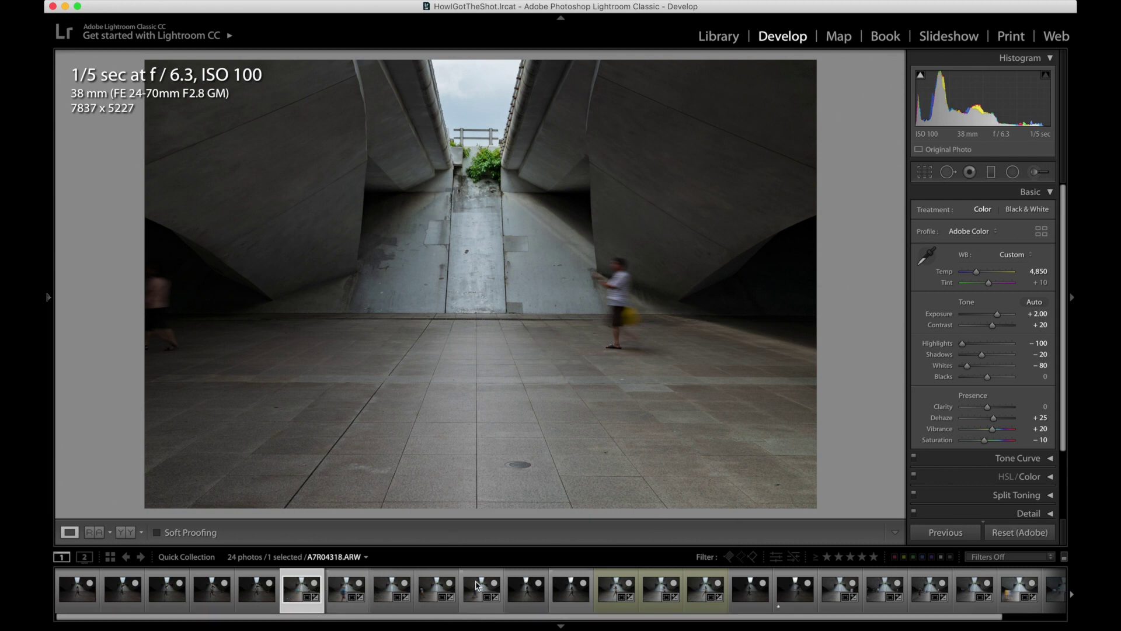
pyautogui.keyDown('shift'); pyautogui.click(480, 587); pyautogui.keyUp('shift')
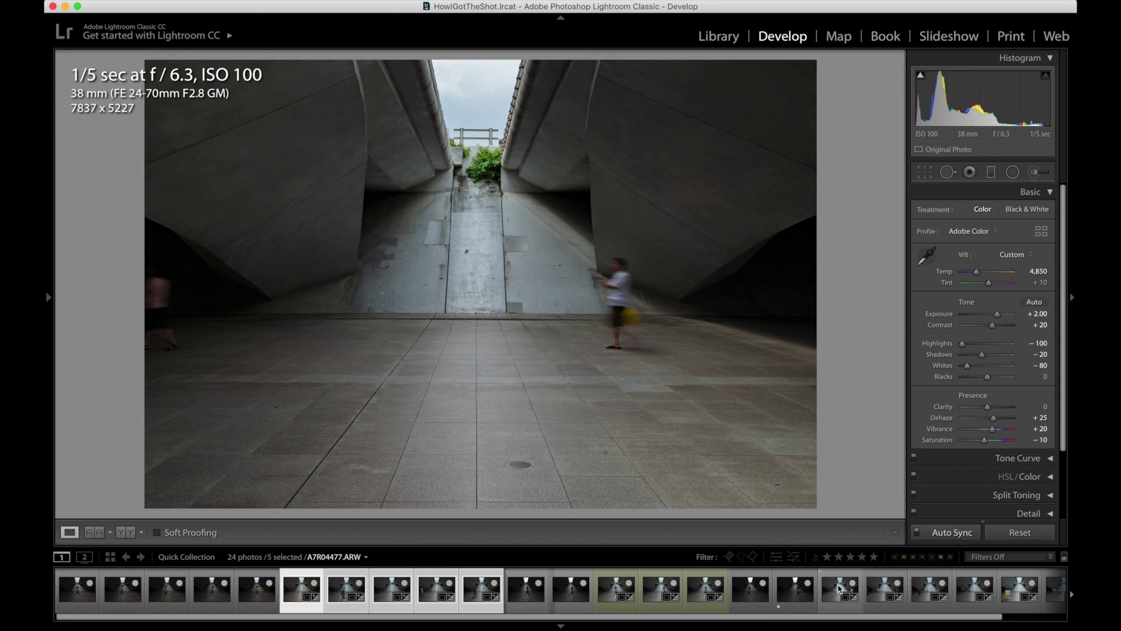
pyautogui.keyDown('super'); pyautogui.click(839, 588); pyautogui.keyUp('super')
pyautogui.keyDown('super'); pyautogui.click(884, 587); pyautogui.keyUp('super')
pyautogui.keyDown('super'); pyautogui.click(929, 587); pyautogui.keyUp('super')
pyautogui.keyDown('super'); pyautogui.click(976, 581); pyautogui.keyUp('super')
pyautogui.keyDown('super'); pyautogui.click(1014, 589); pyautogui.keyUp('super')
pyautogui.moveTo(904, 618); pyautogui.dragTo(967, 618)
pyautogui.keyDown('super'); pyautogui.click(1042, 582); pyautogui.keyUp('super')
pyautogui.keyDown('super'); pyautogui.click(1043, 582); pyautogui.keyUp('super')
# Label the selected underpass photos Red, then open jumping-dancer shot A7R04312.ARW alone.
pyautogui.rightClick(775, 585)
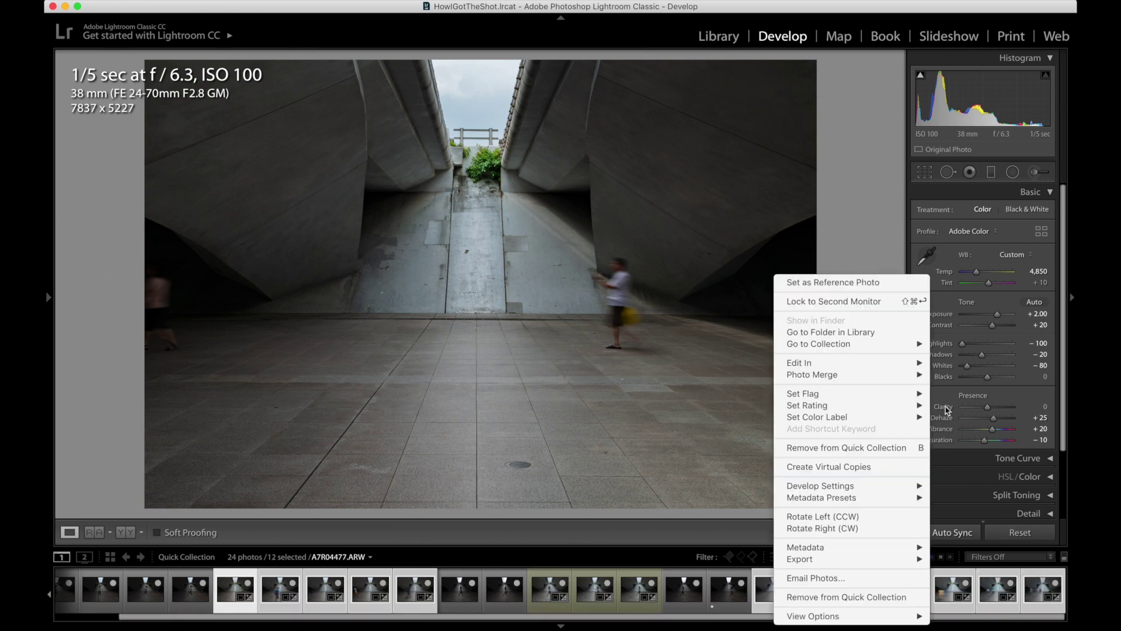
pyautogui.moveTo(896, 419)
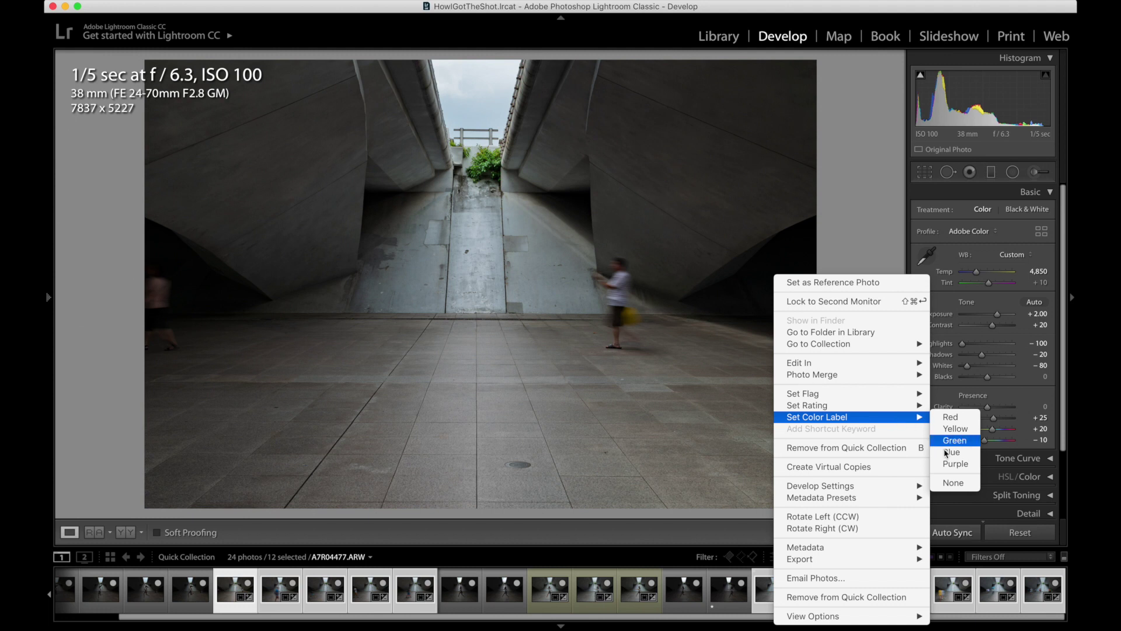
pyautogui.click(955, 417)
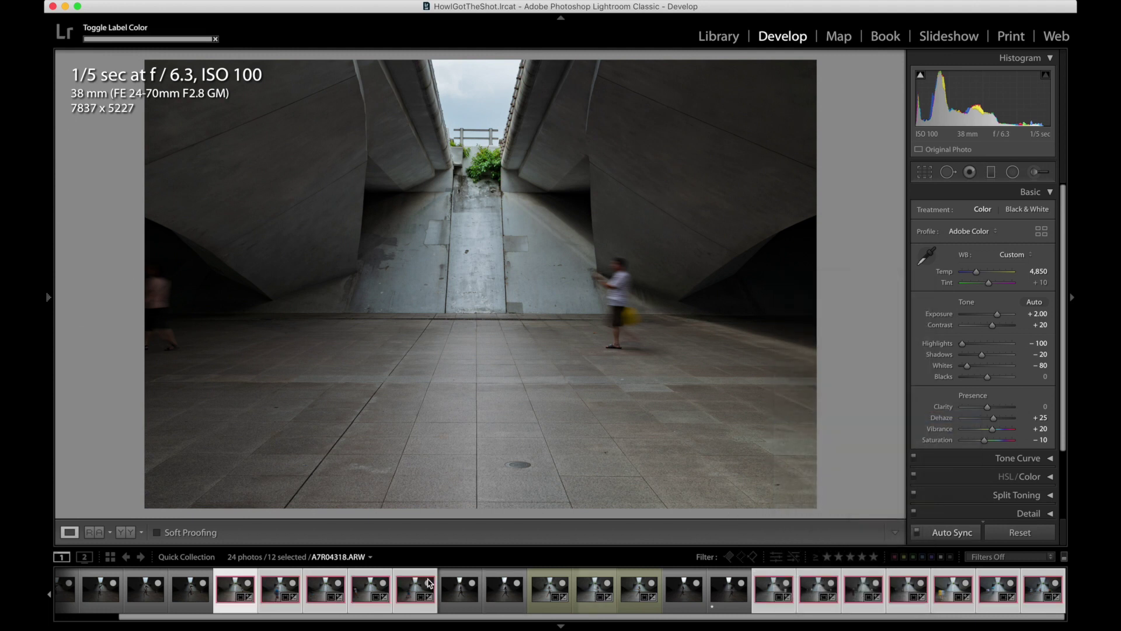
pyautogui.click(194, 601)
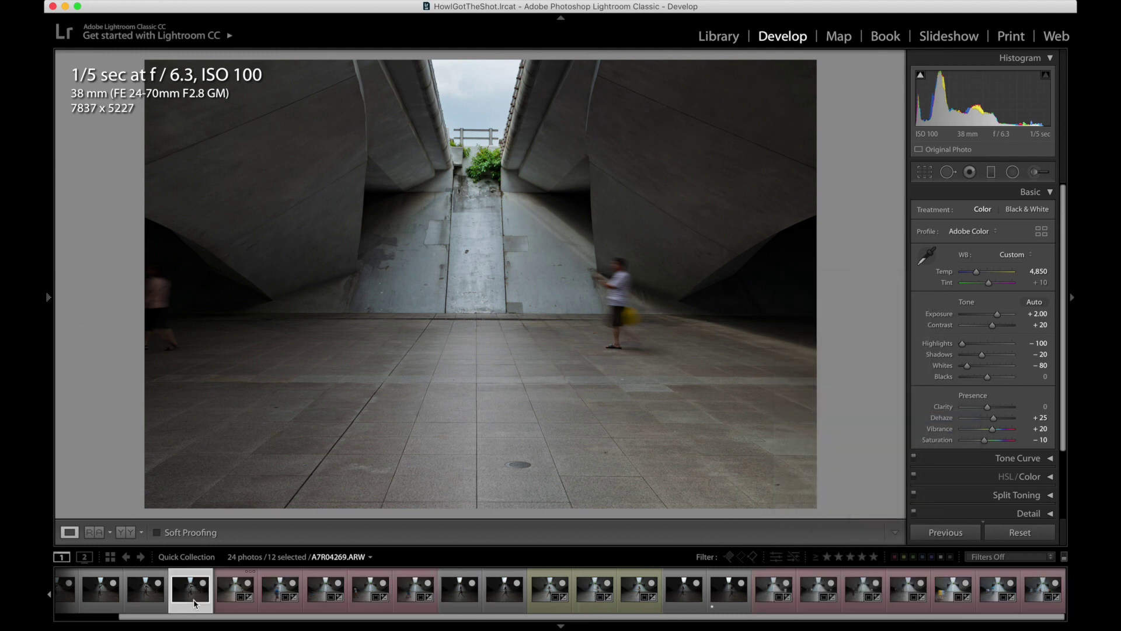
# Select from A7R04315.ARW to the last photo, then deselect four to leave 15.
pyautogui.click(239, 592)
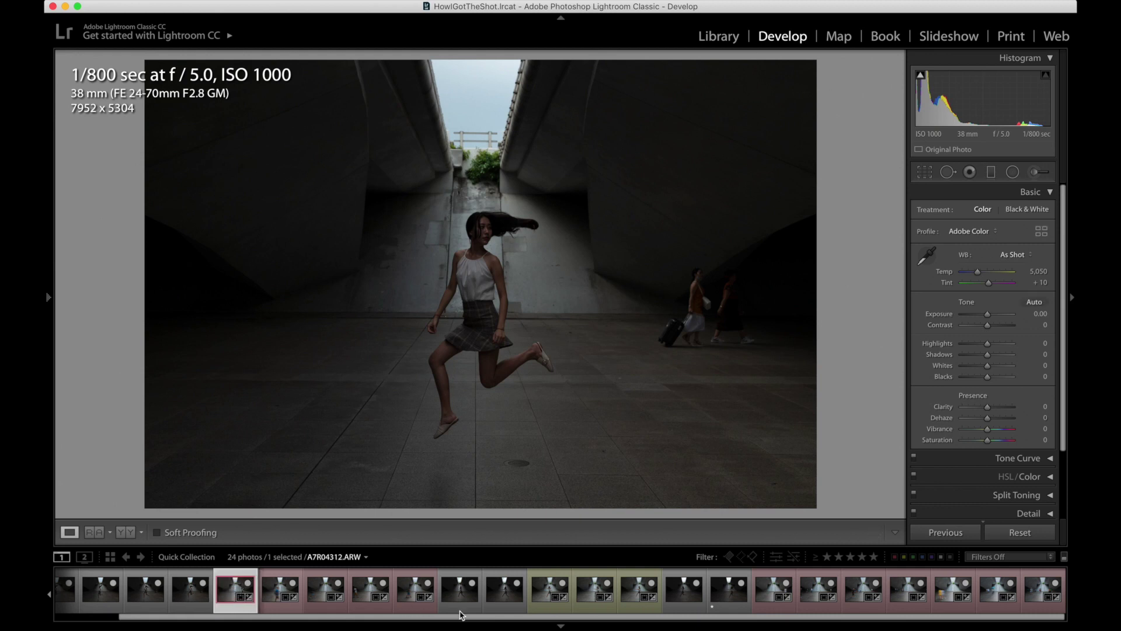
pyautogui.keyDown('shift'); pyautogui.click(1037, 587); pyautogui.keyUp('shift')
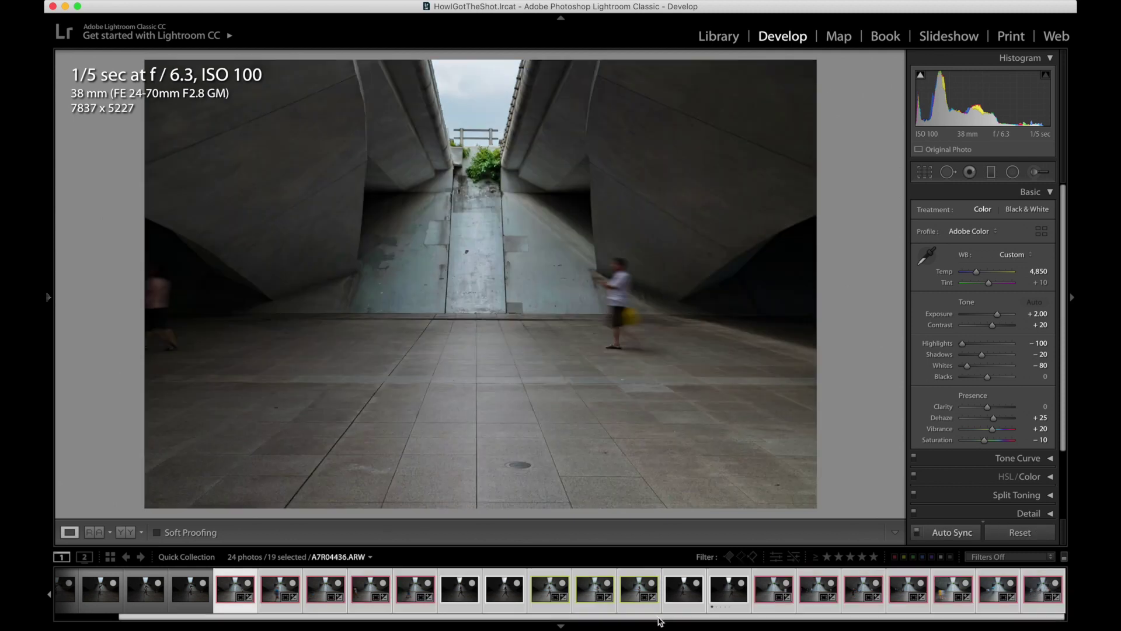
pyautogui.keyDown('super'); pyautogui.click(724, 605); pyautogui.keyUp('super')
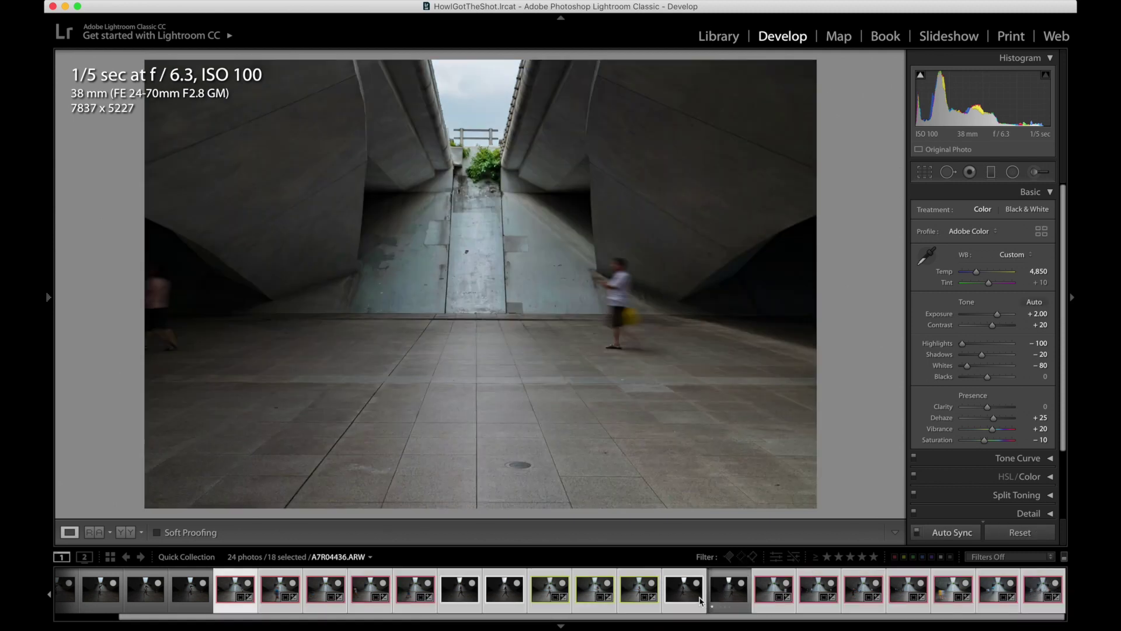
pyautogui.keyDown('super'); pyautogui.click(686, 599); pyautogui.keyUp('super')
pyautogui.keyDown('super'); pyautogui.click(495, 602); pyautogui.keyUp('super')
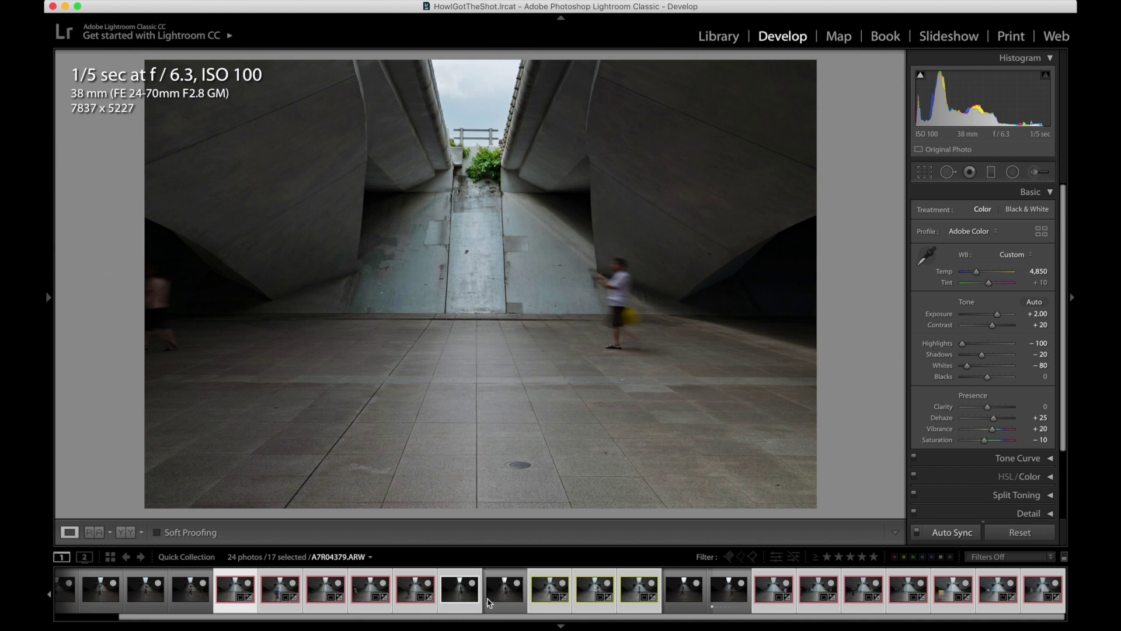
pyautogui.keyDown('super'); pyautogui.click(458, 599); pyautogui.keyUp('super')
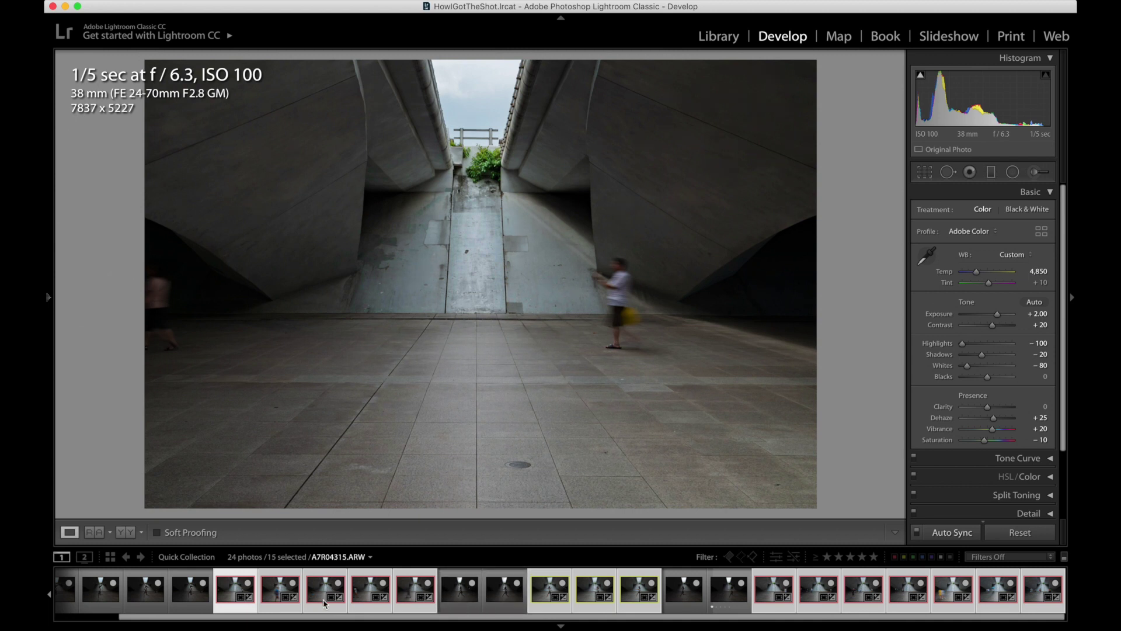
# Open the Export dialog for the 15 selected photos and browse for a destination folder.
pyautogui.rightClick(234, 591)
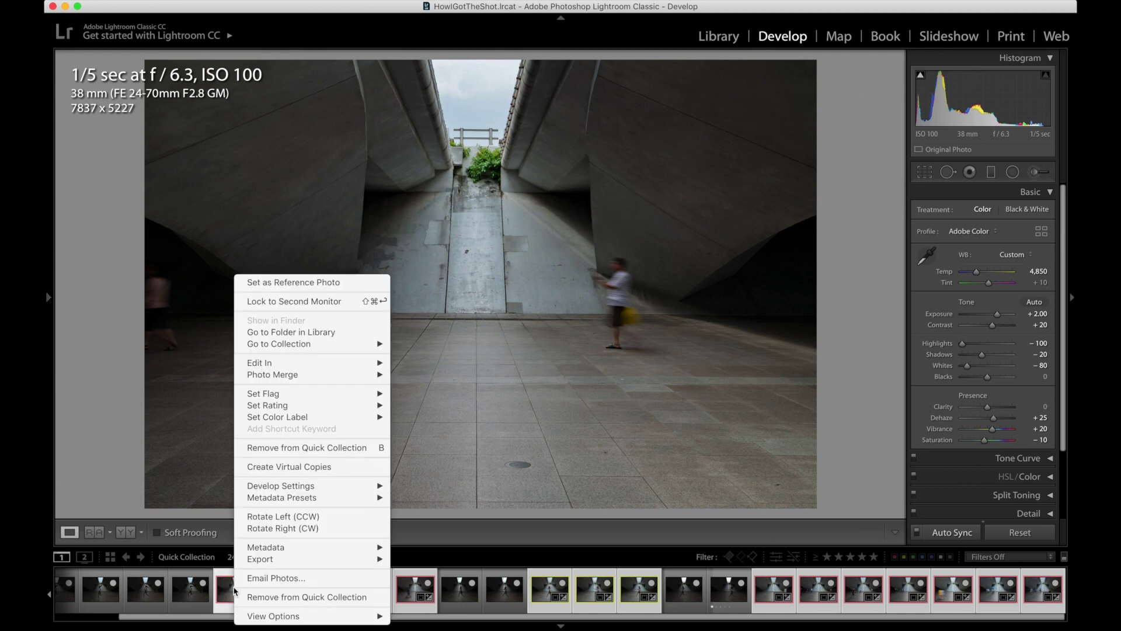
pyautogui.moveTo(341, 563)
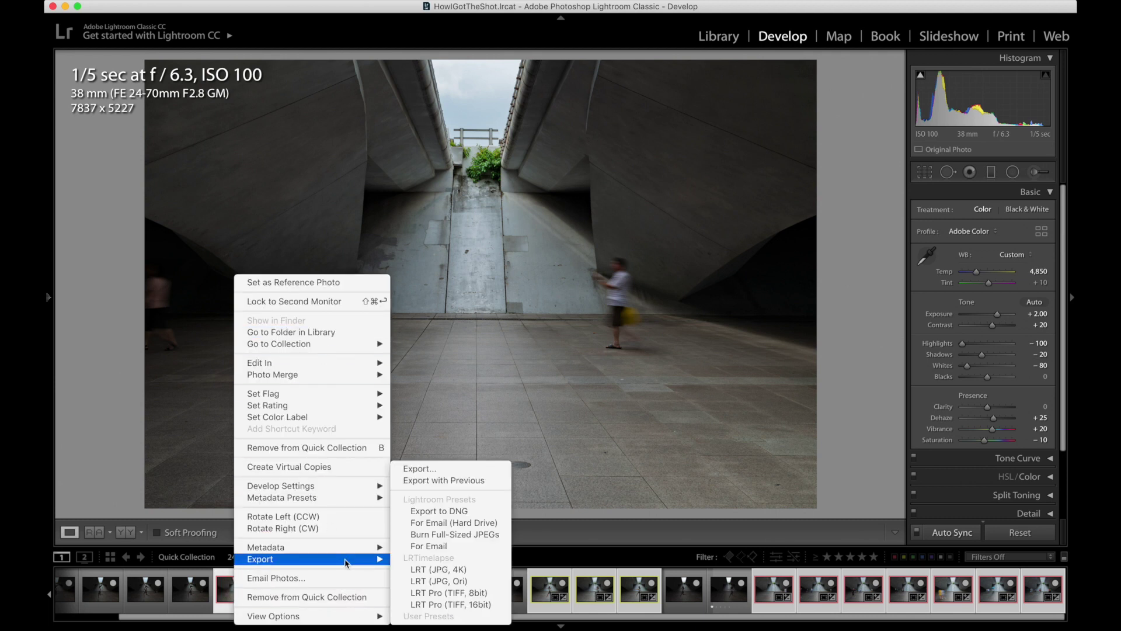
pyautogui.click(445, 462)
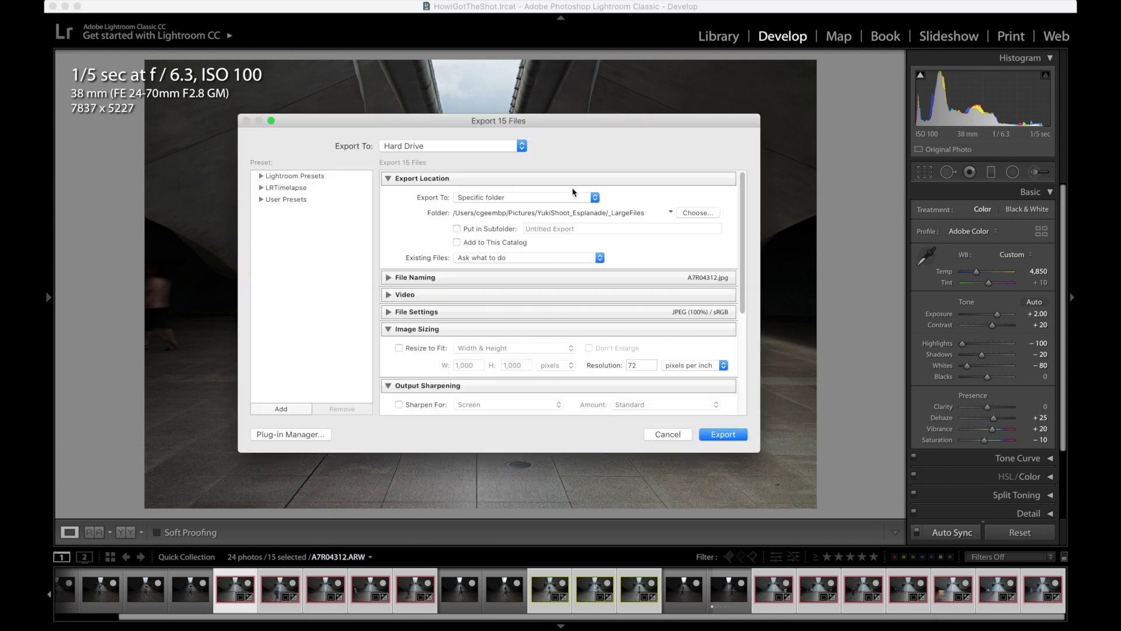
pyautogui.moveTo(536, 117); pyautogui.dragTo(578, 125)
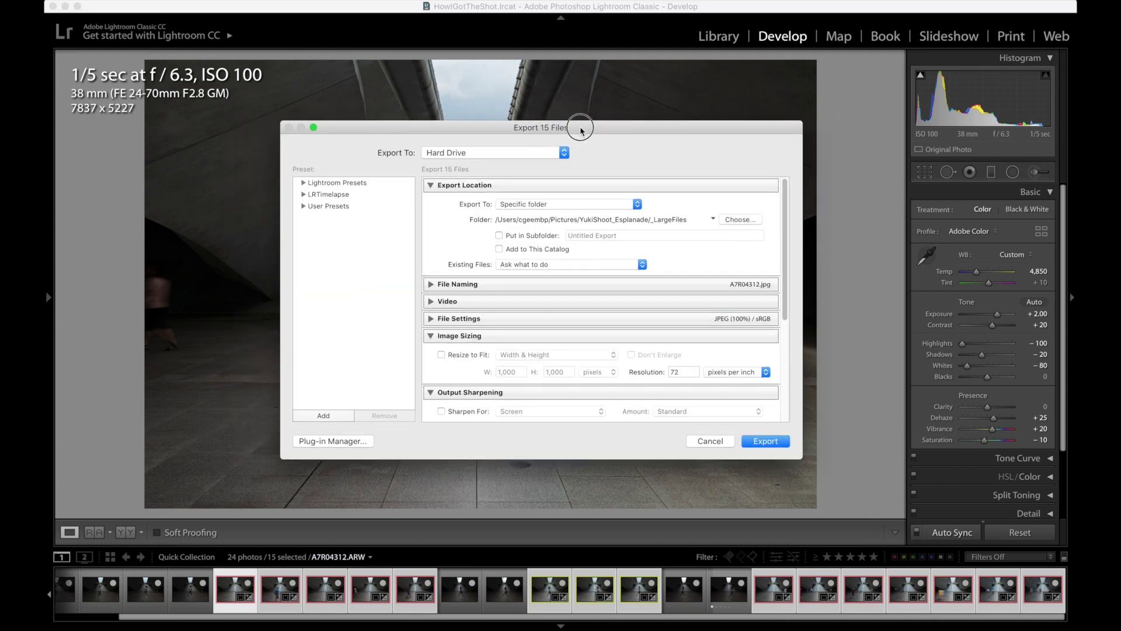
pyautogui.click(738, 220)
pyautogui.hscroll(-5, 614, 207)
# Create a _LargeFiles folder under HowIGotTheShot and choose it as the export folder.
pyautogui.rightClick(499, 338)
pyautogui.click(604, 275)
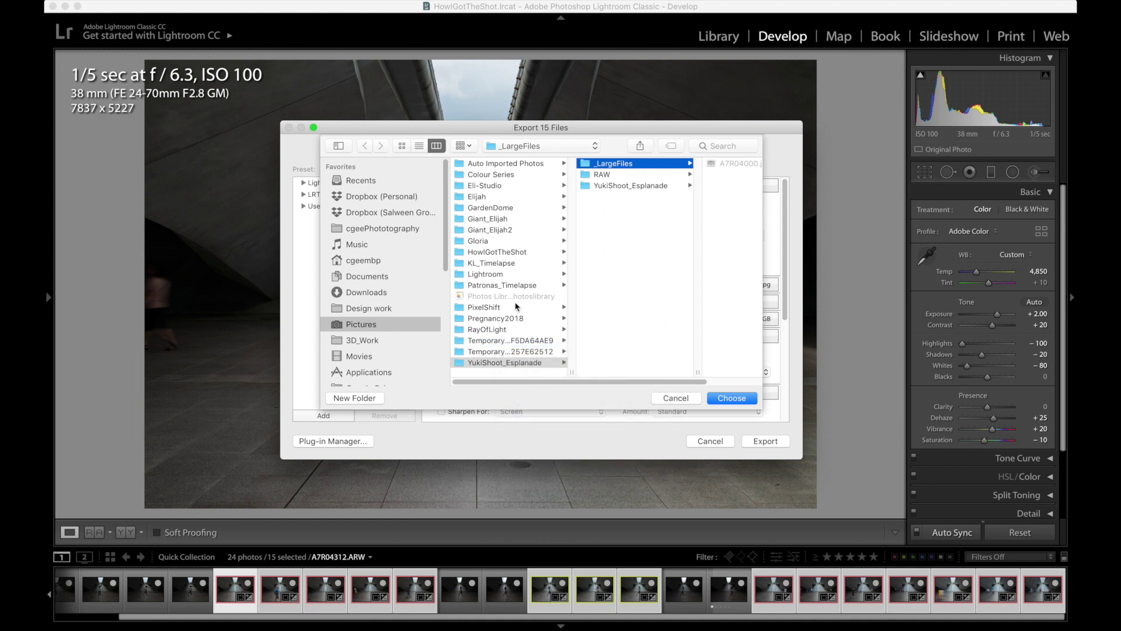
pyautogui.click(514, 253)
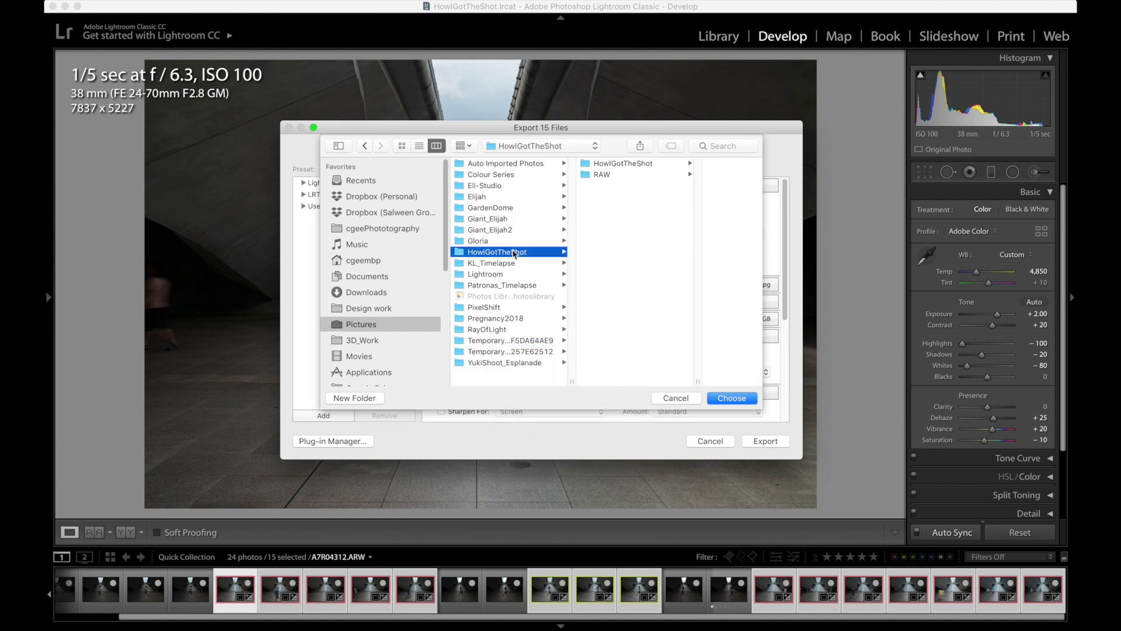
pyautogui.click(354, 398)
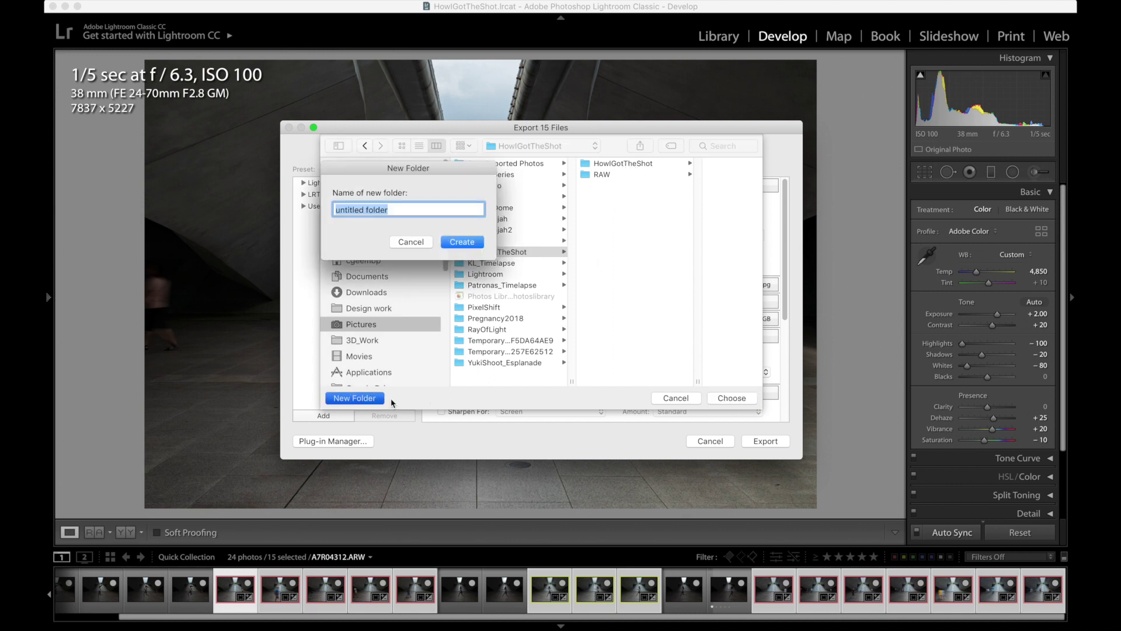
pyautogui.write('_LargeFiles')
pyautogui.click(454, 243)
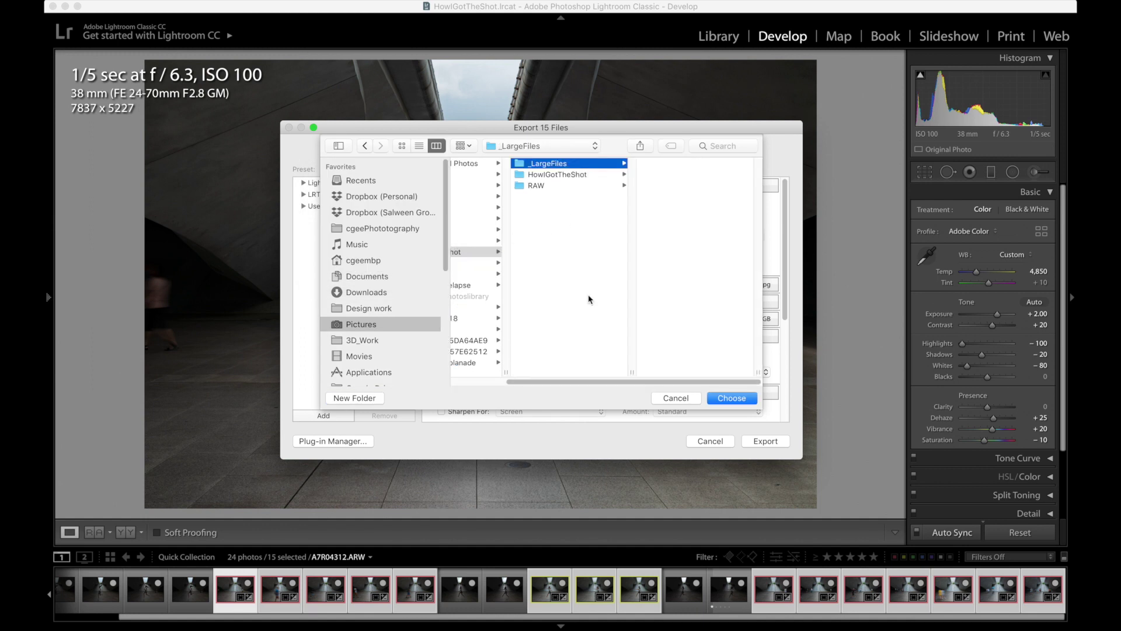
pyautogui.click(739, 398)
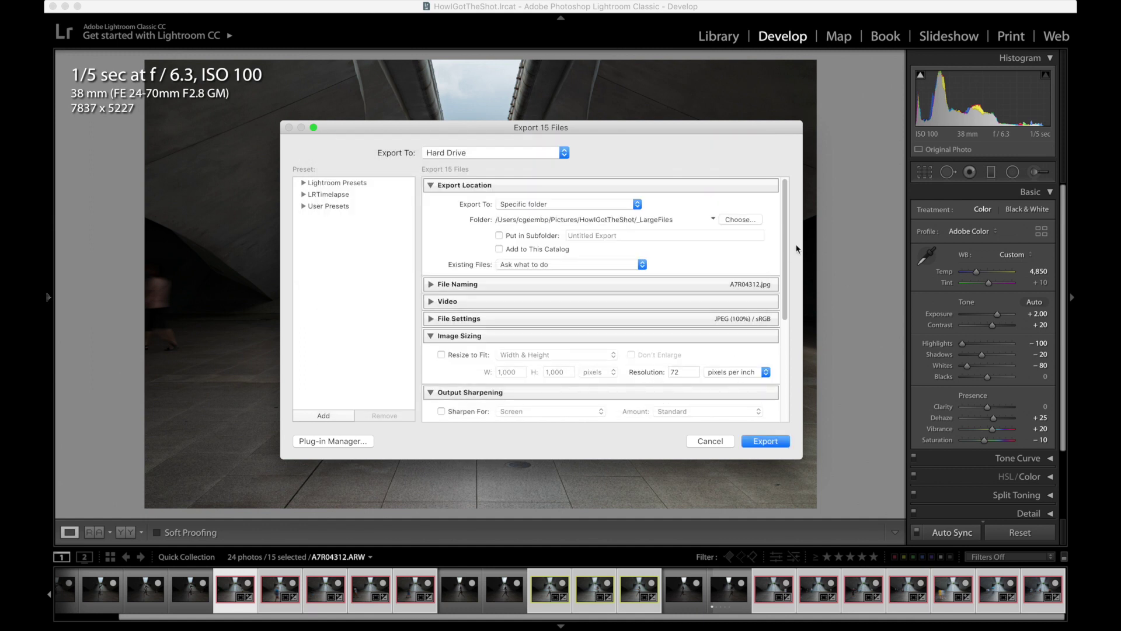
# Review Export Location, File Naming and File Settings, confirming 72 ppi resolution.
pyautogui.click(430, 185)
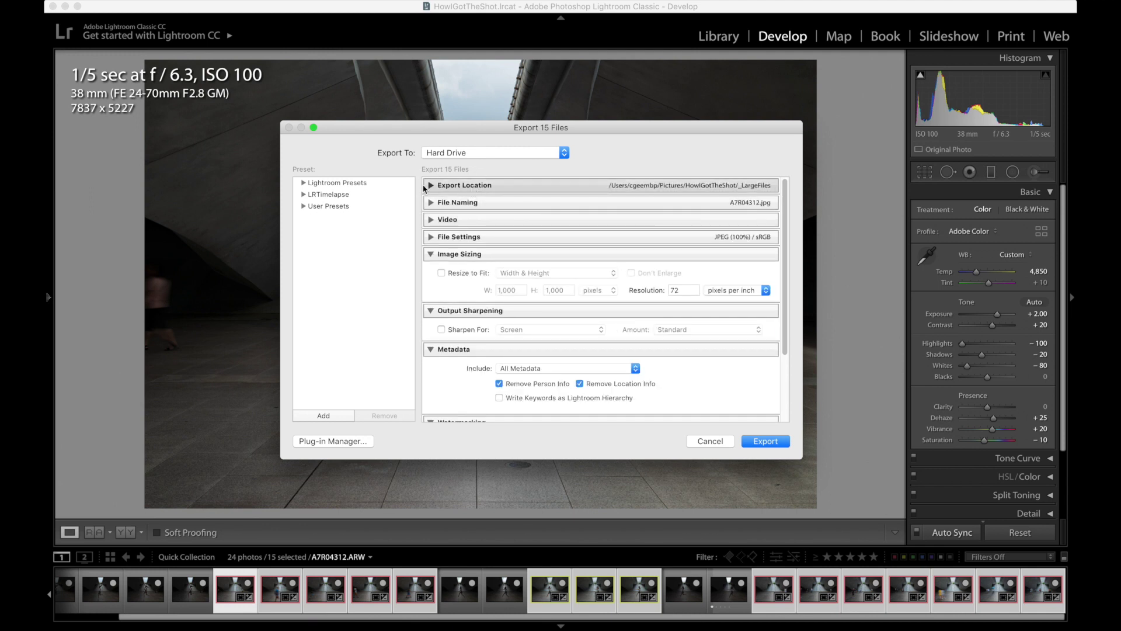
pyautogui.click(476, 185)
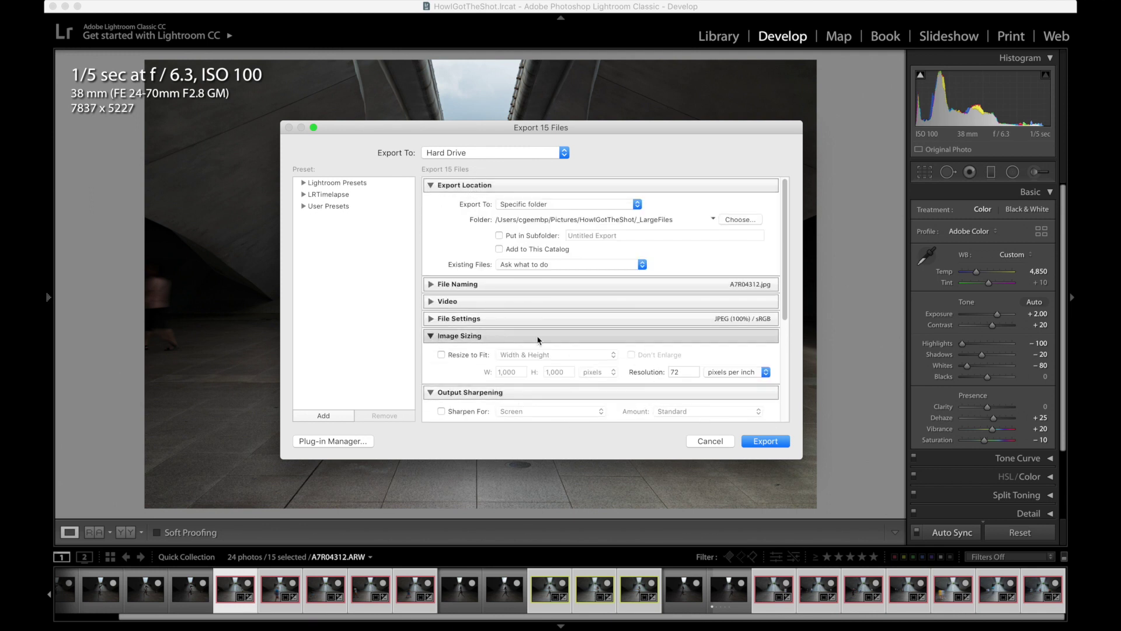
pyautogui.click(432, 284)
pyautogui.click(432, 284)
pyautogui.click(431, 318)
pyautogui.click(432, 318)
pyautogui.moveTo(787, 297); pyautogui.dragTo(785, 333)
pyautogui.click(685, 310)
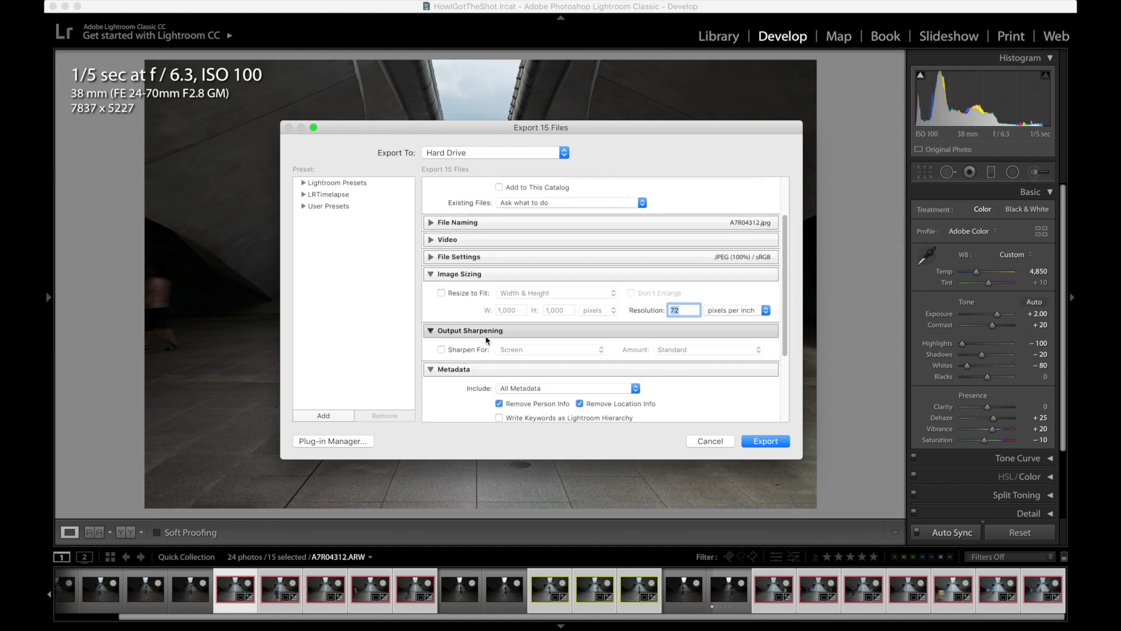
# Recheck the JPEG 100%, sRGB file settings and export the 15 photos to _LargeFiles.
pyautogui.click(431, 257)
pyautogui.click(432, 257)
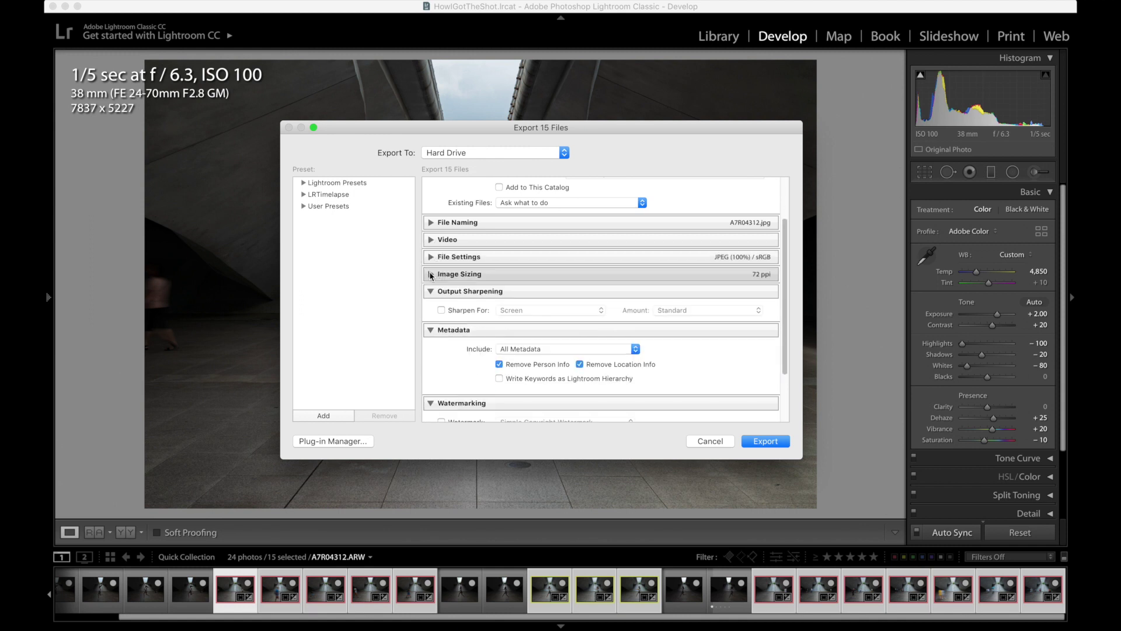
pyautogui.click(431, 258)
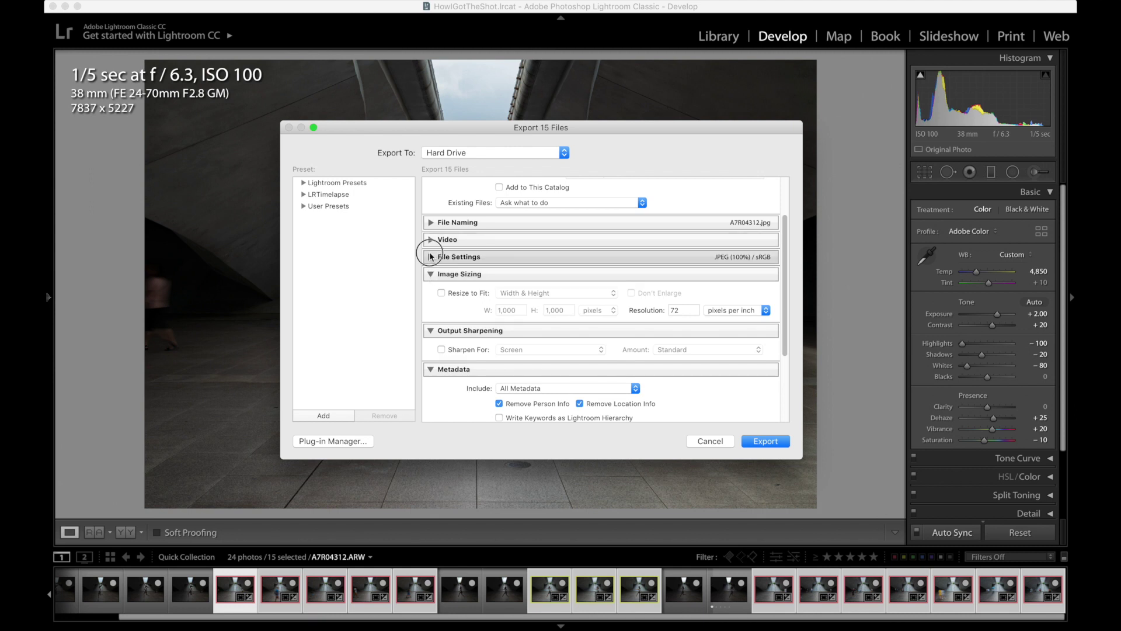
pyautogui.click(431, 257)
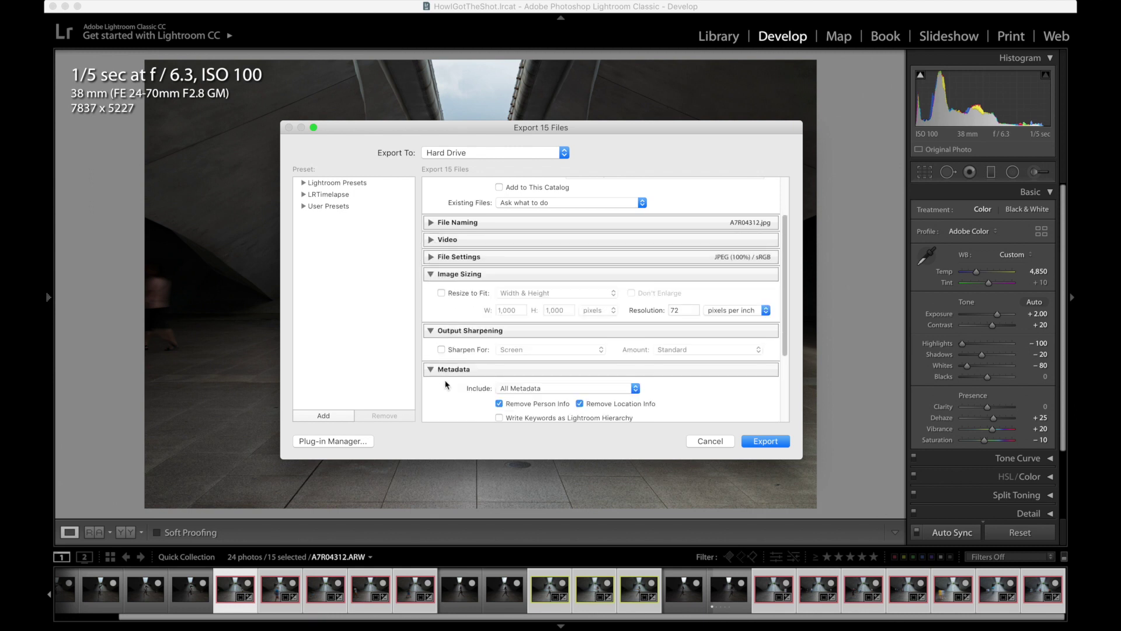
pyautogui.moveTo(785, 301); pyautogui.dragTo(786, 265)
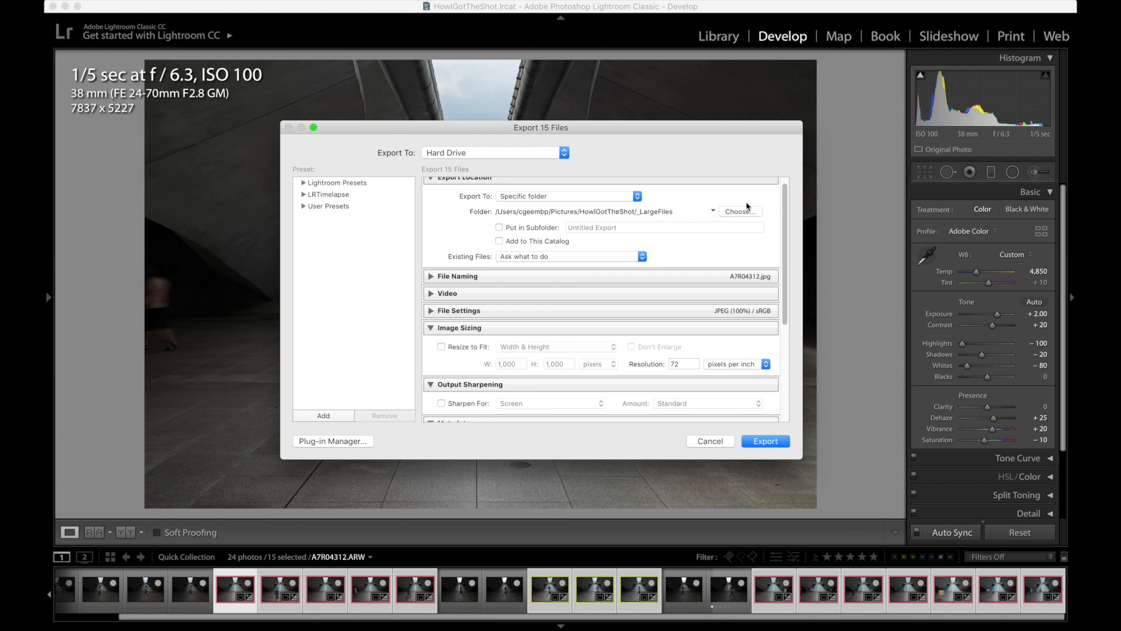
pyautogui.click(778, 446)
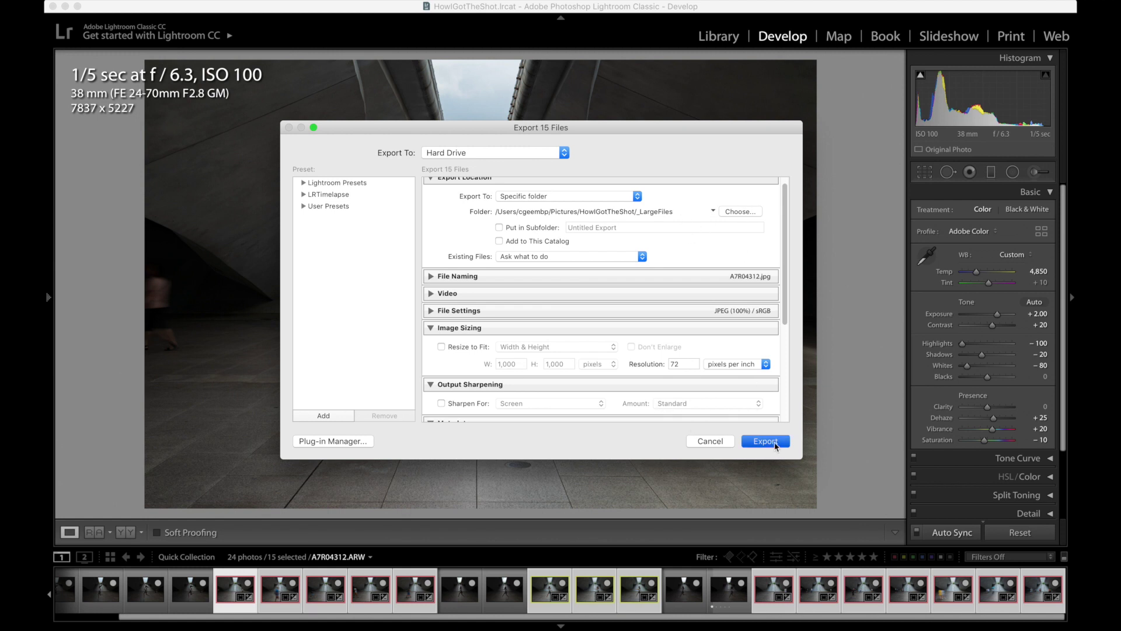